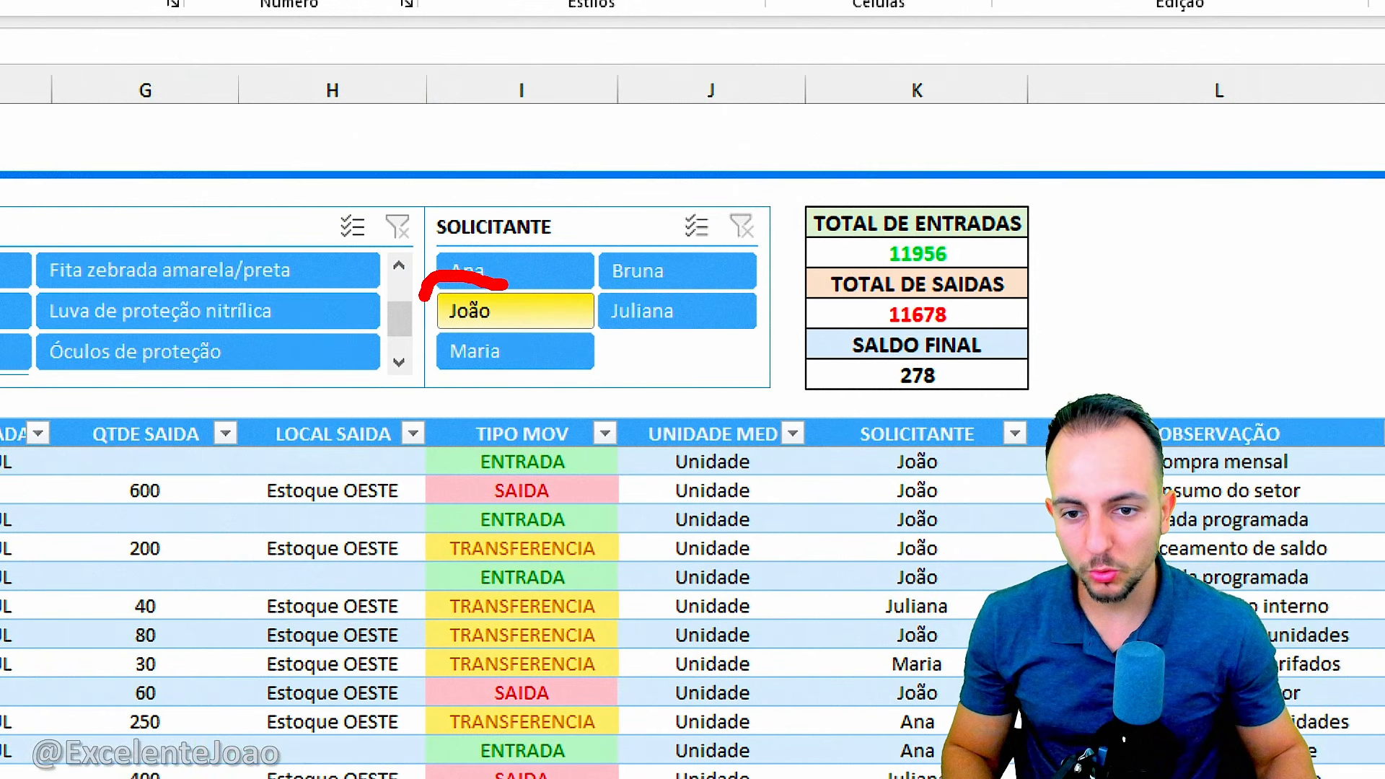
Compare the entry, exit and final balance totals by filtering the movements by individual requesters in turn, and clear the SOLICITANTE filter
left_click(495, 311)
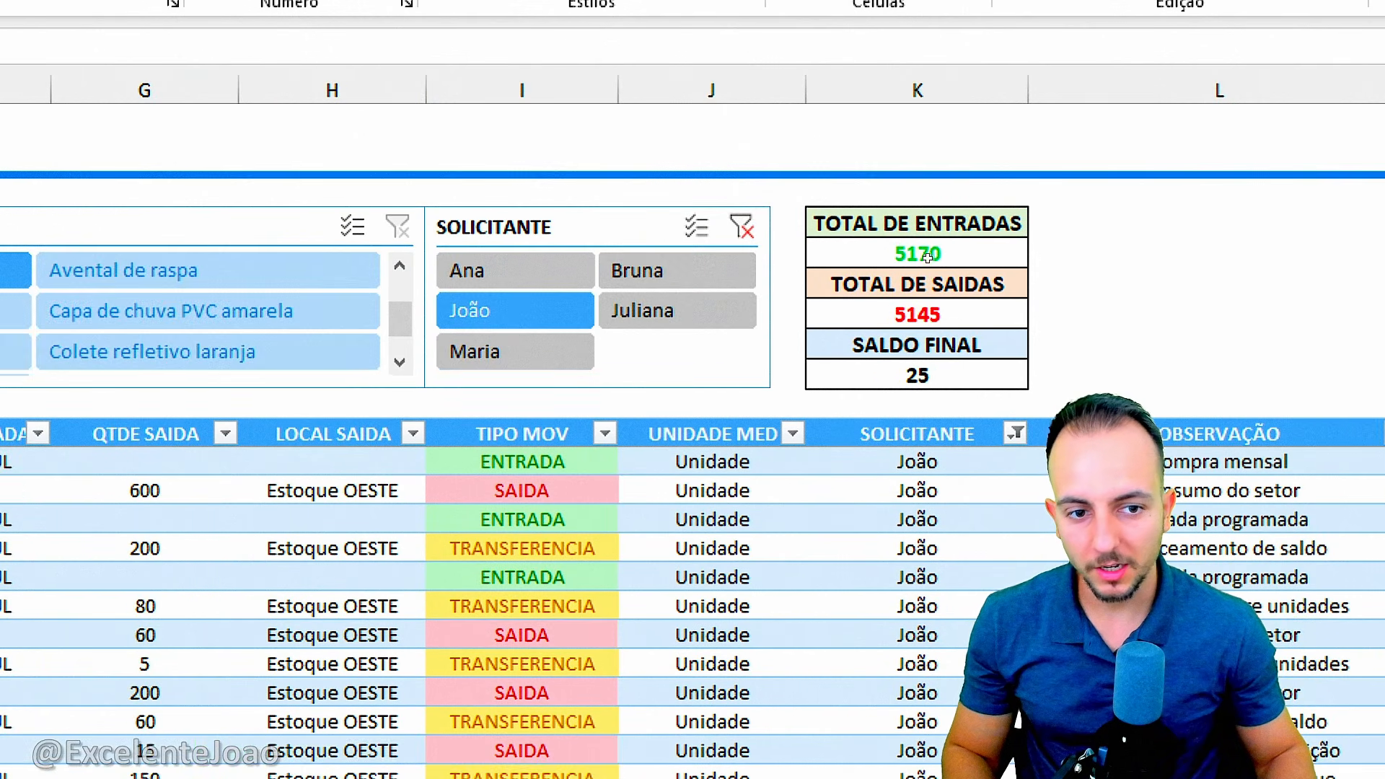
left_click(660, 312)
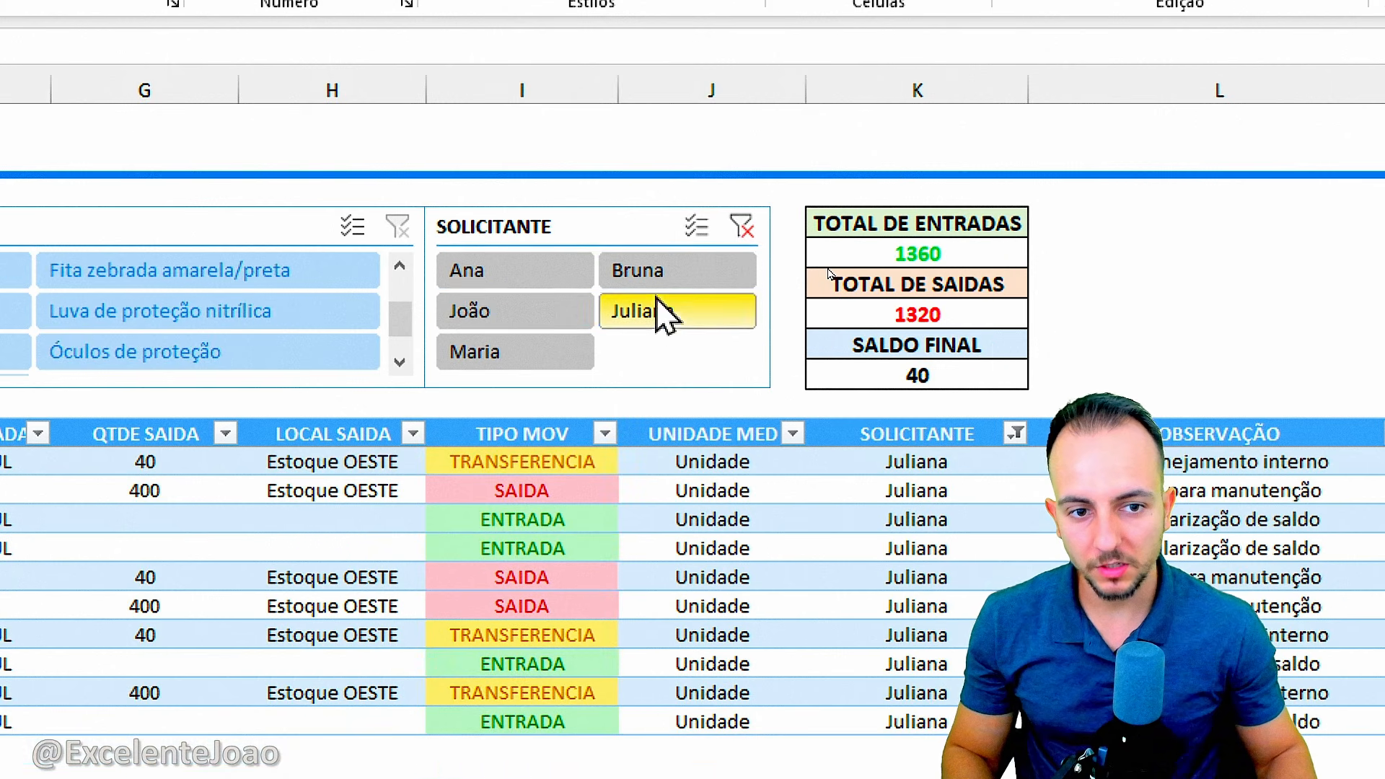
left_click(649, 273)
left_click(570, 278)
left_click(533, 351)
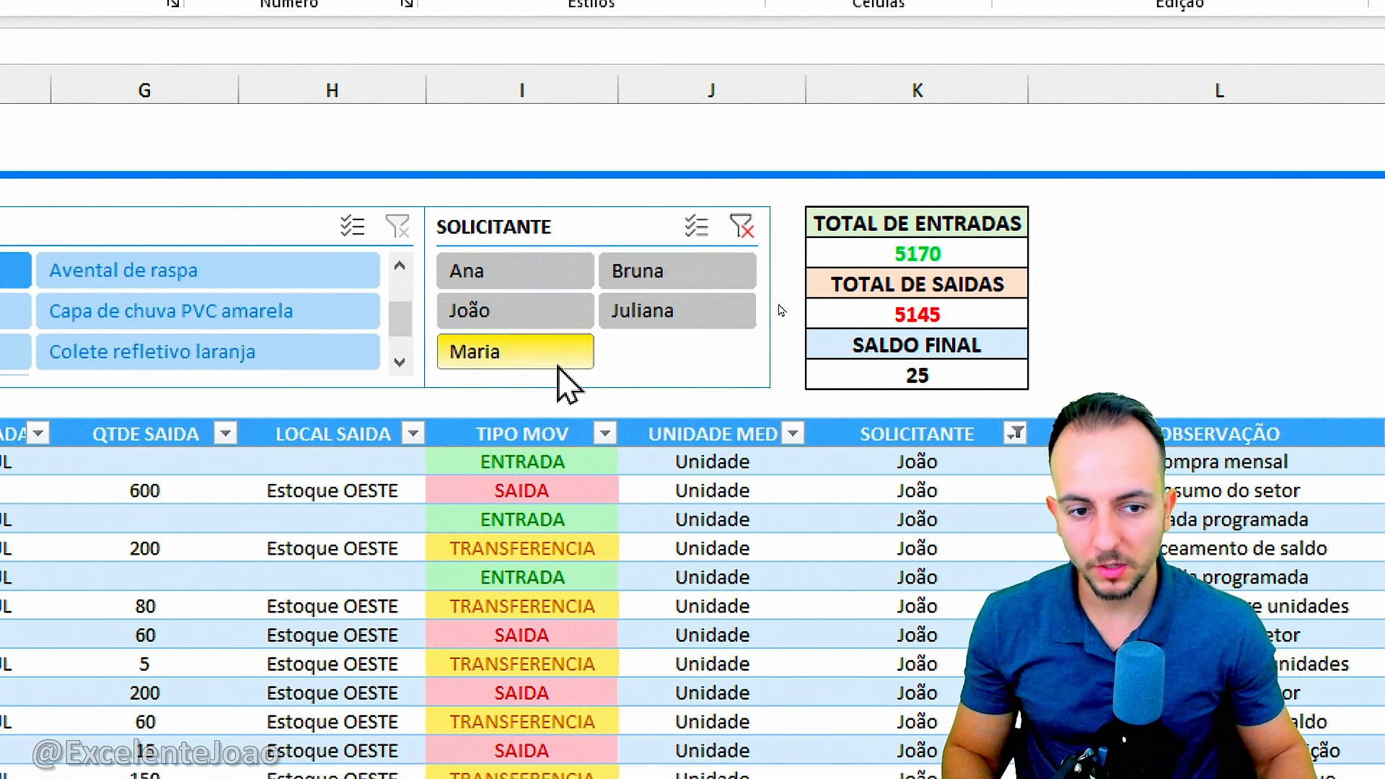
left_click(646, 318)
left_click(685, 272)
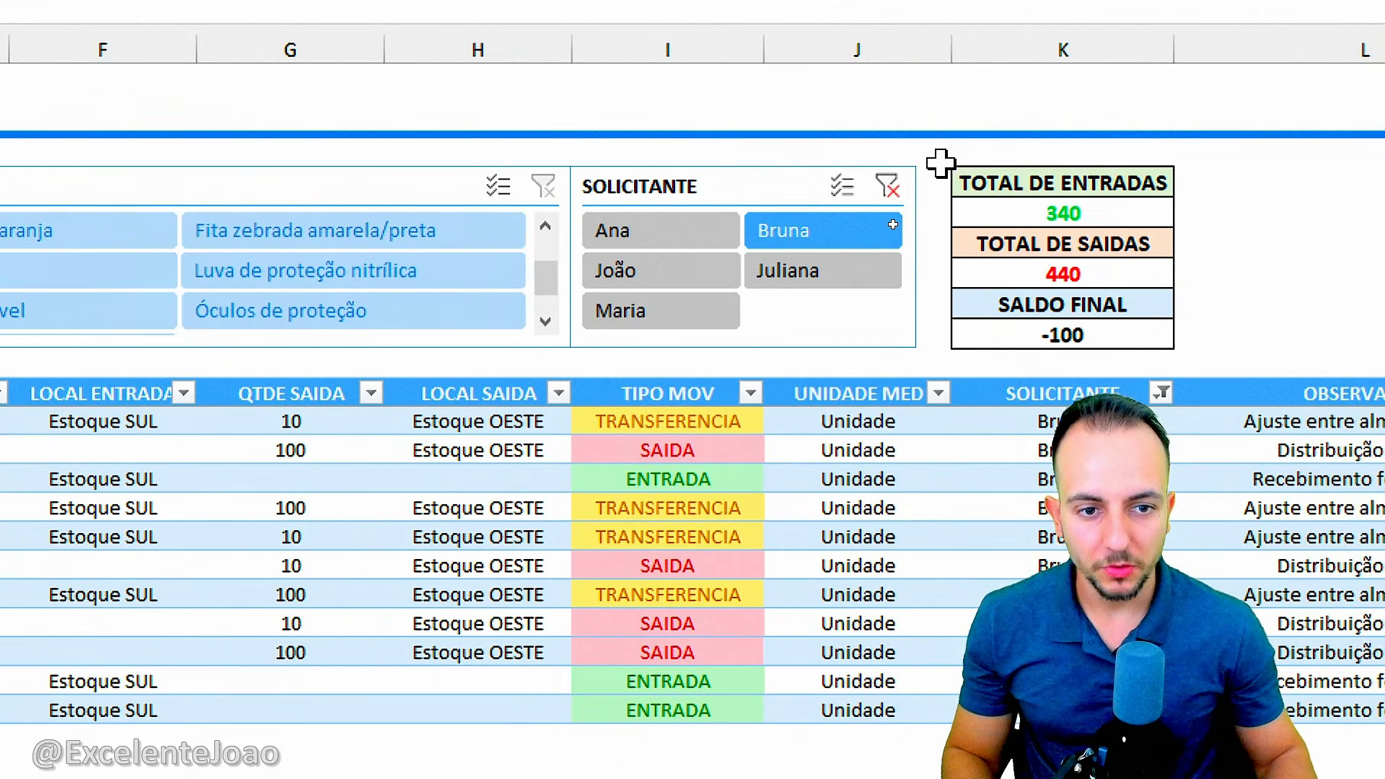
left_click(886, 185)
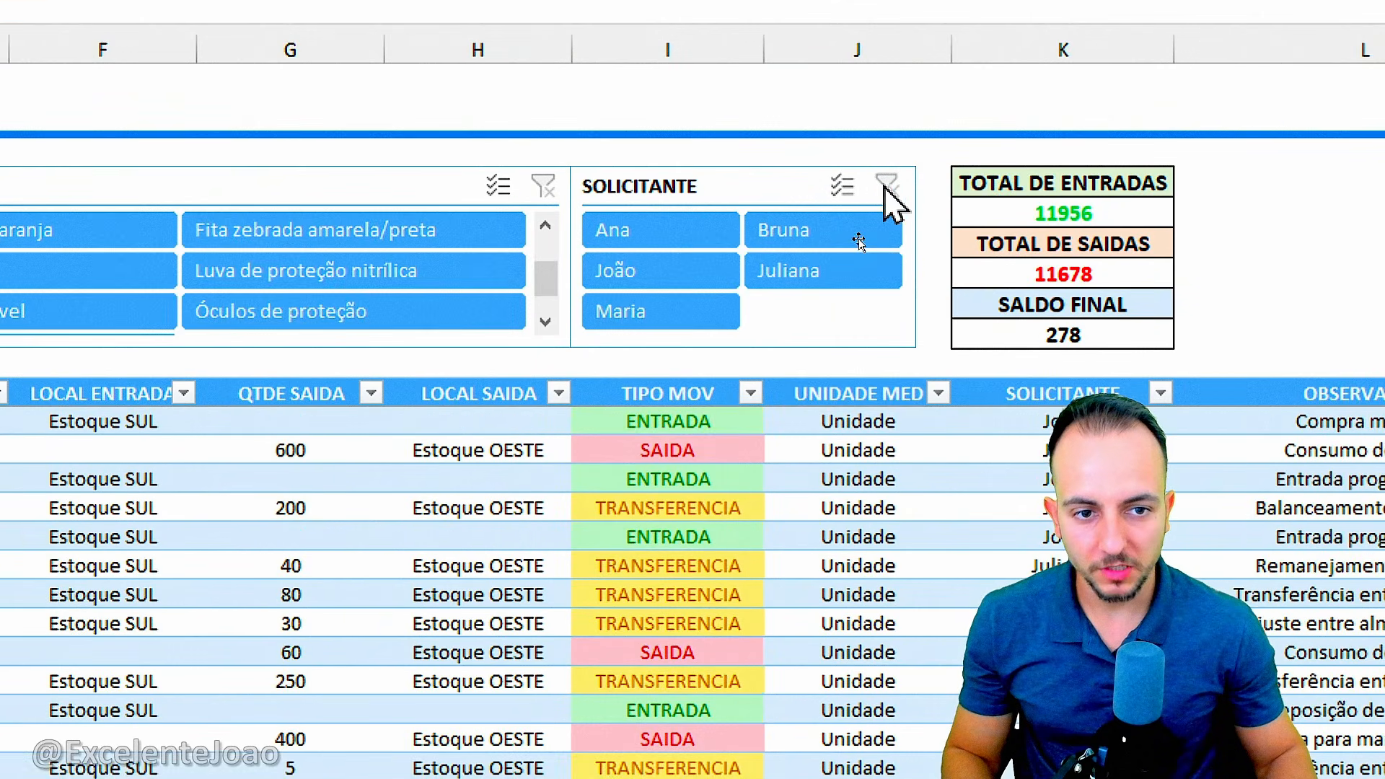
Filter the movements by a single requester in the SOLICITANTE slicer, look through the rows, and clear the filter
left_click(707, 274)
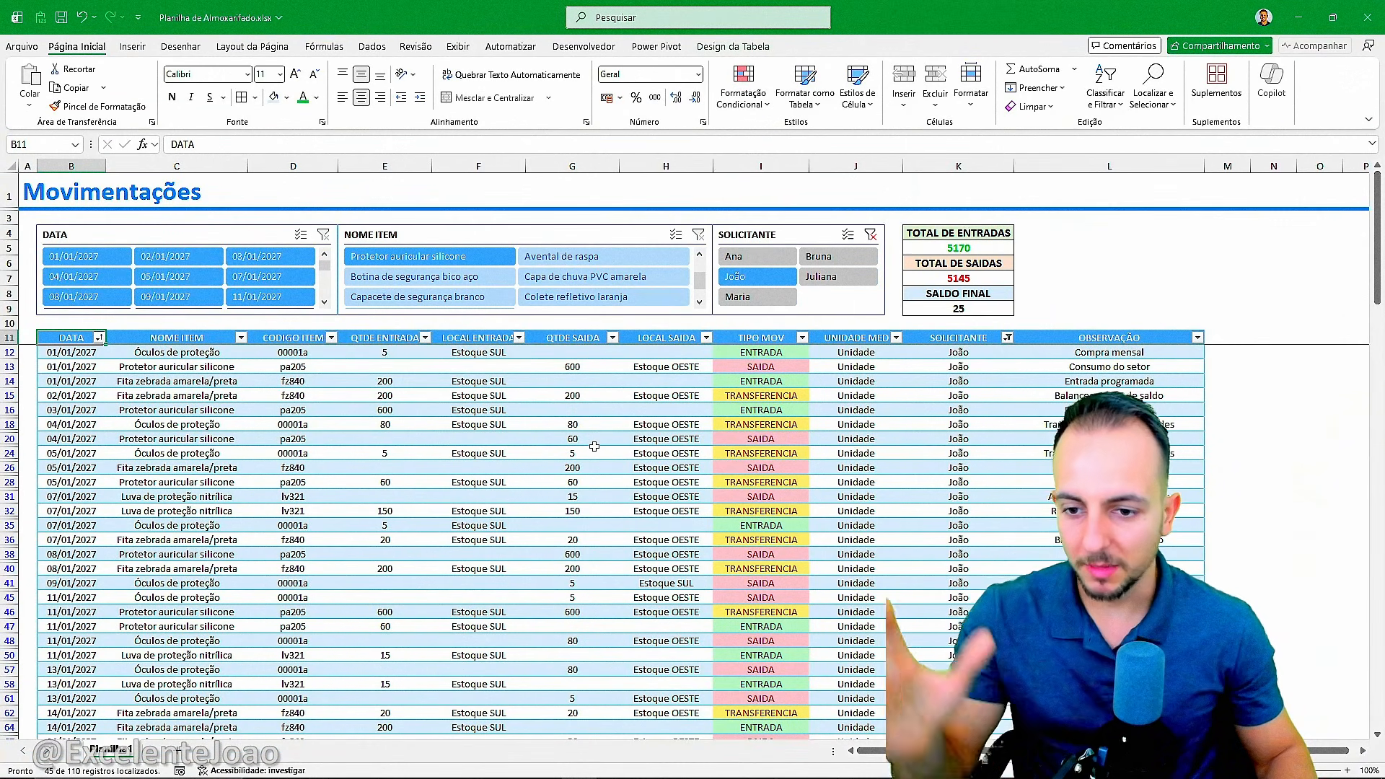
scroll(592, 450, "down", 8)
scroll(582, 455, "up", 8)
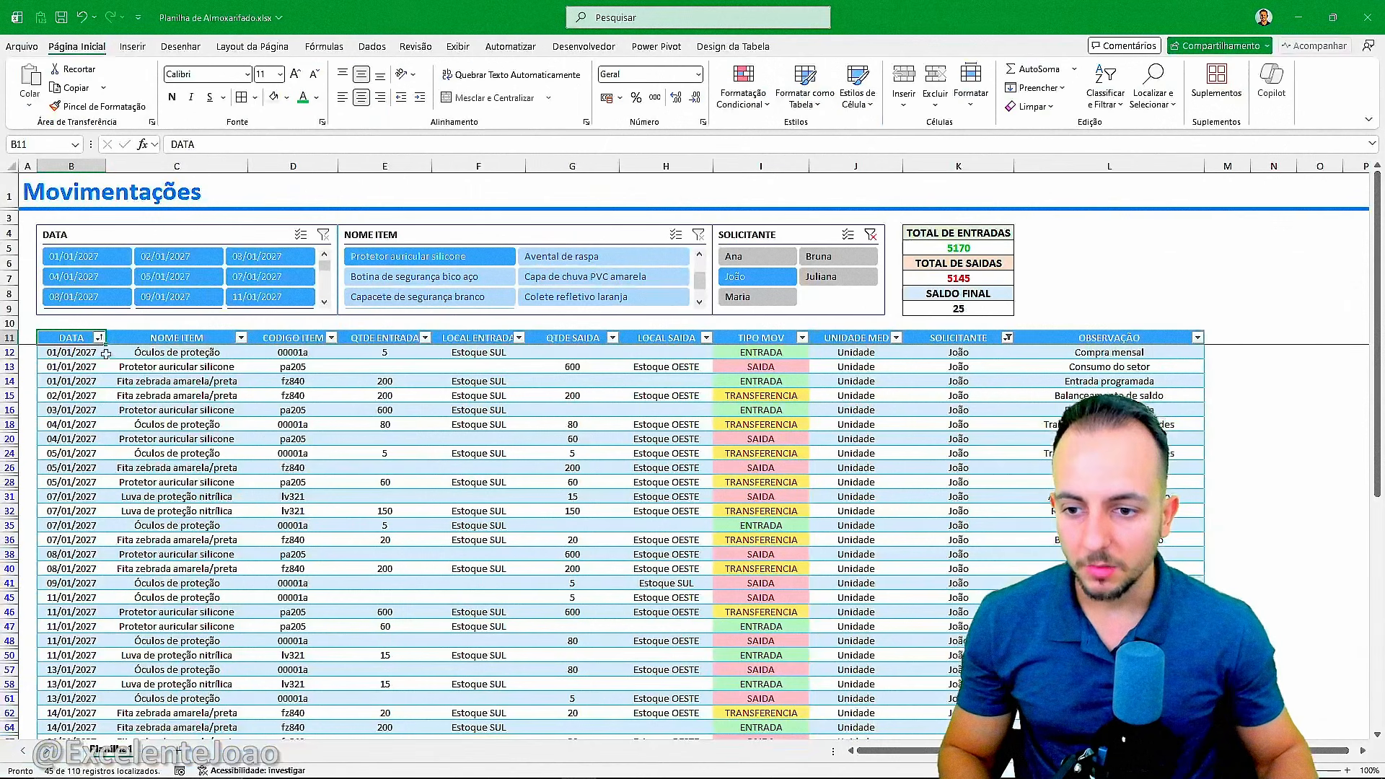
left_click(870, 235)
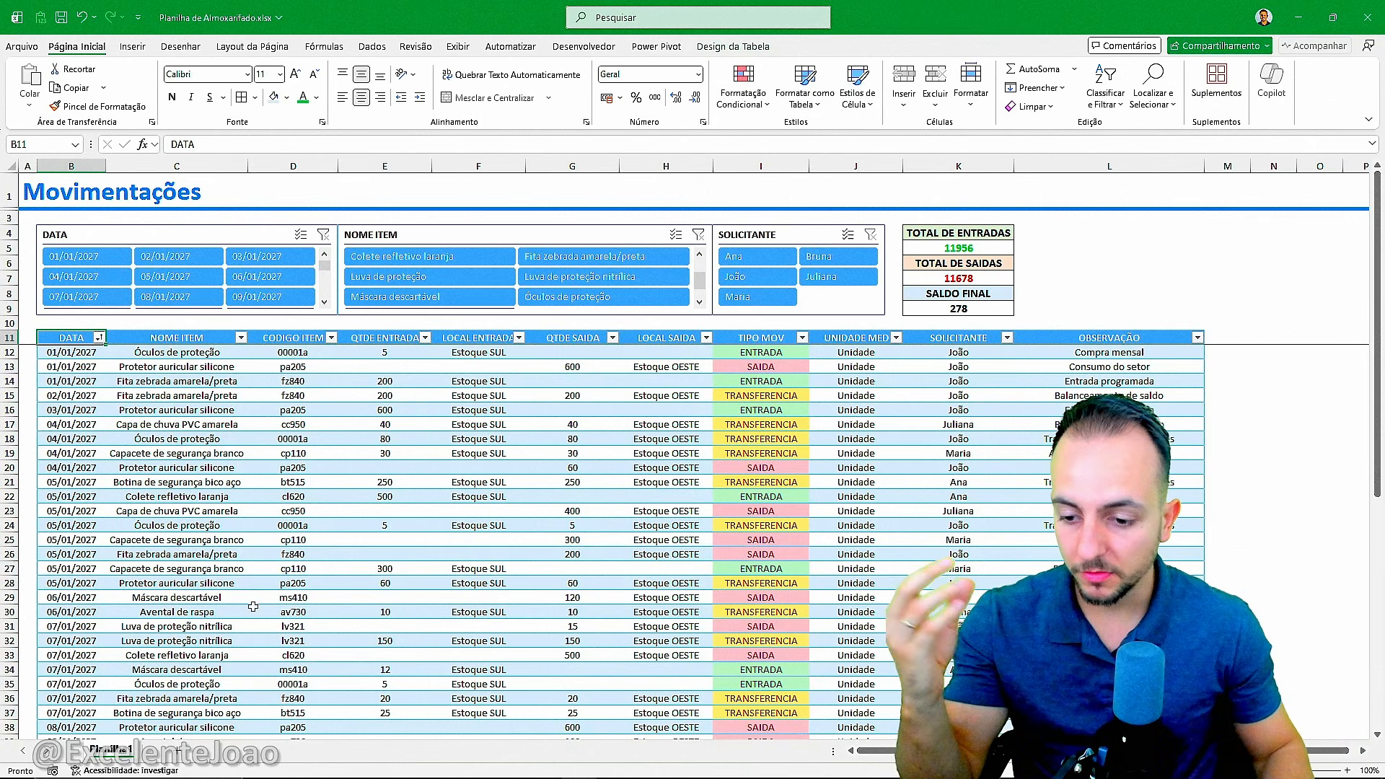
Add a new blank worksheet and enter the title "Movimentações" in cell A1
left_click(177, 752)
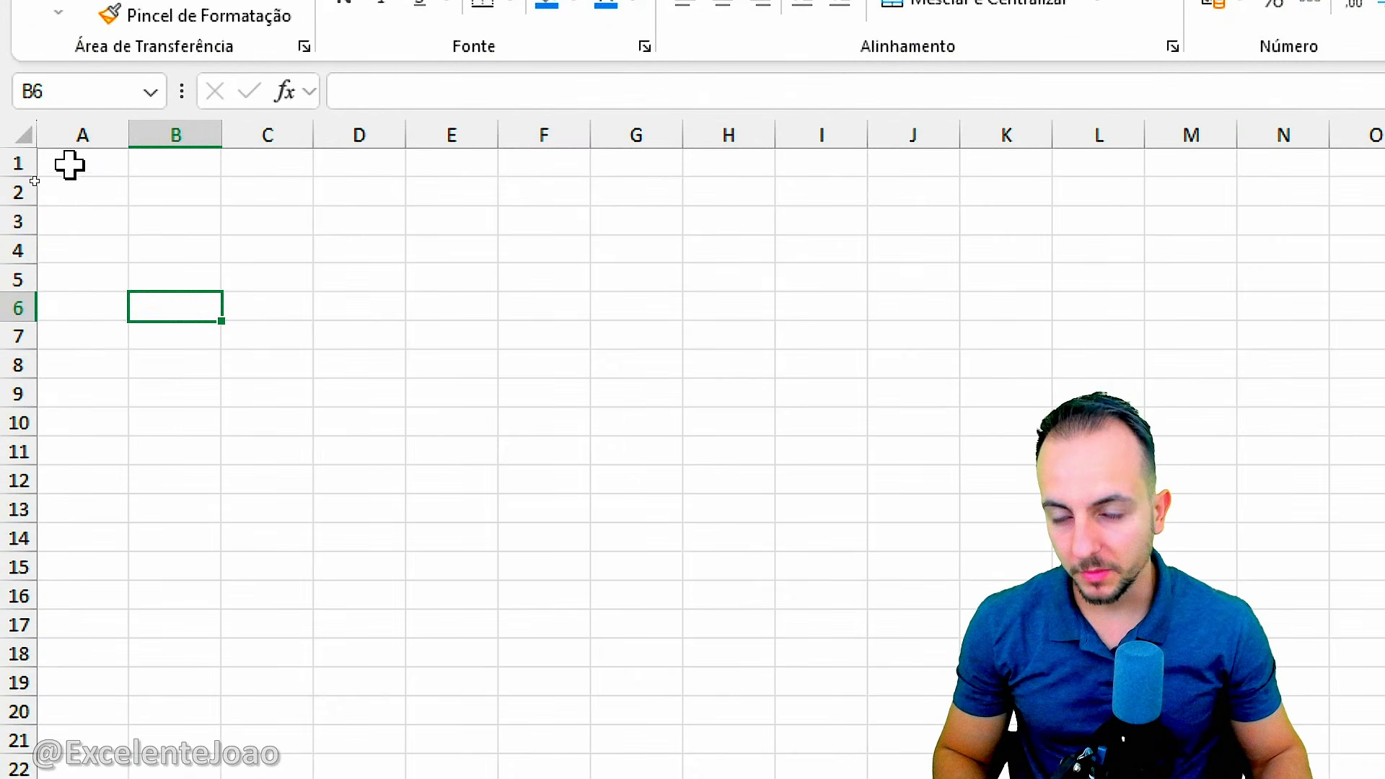
left_click_drag(71, 205, 83, 189)
left_click_drag(150, 303, 226, 398)
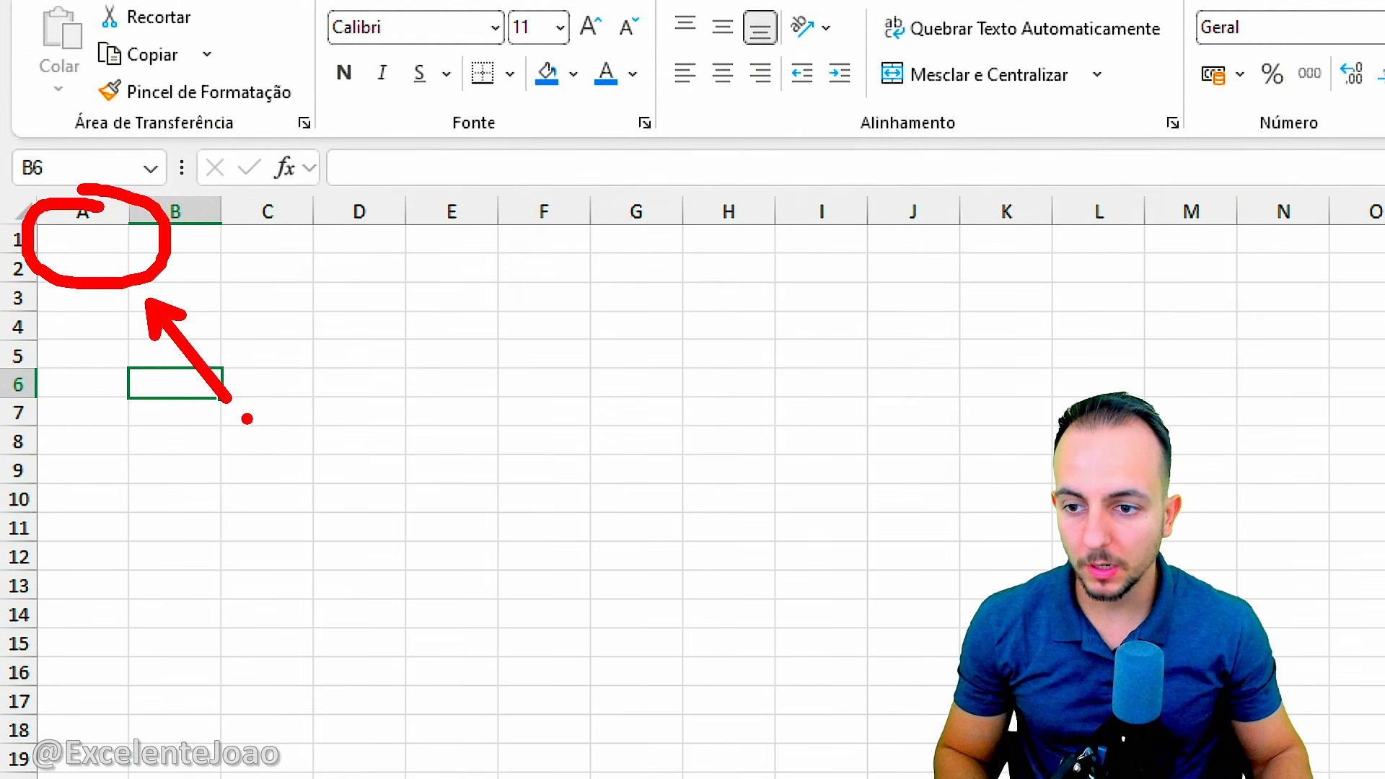
left_click(84, 238)
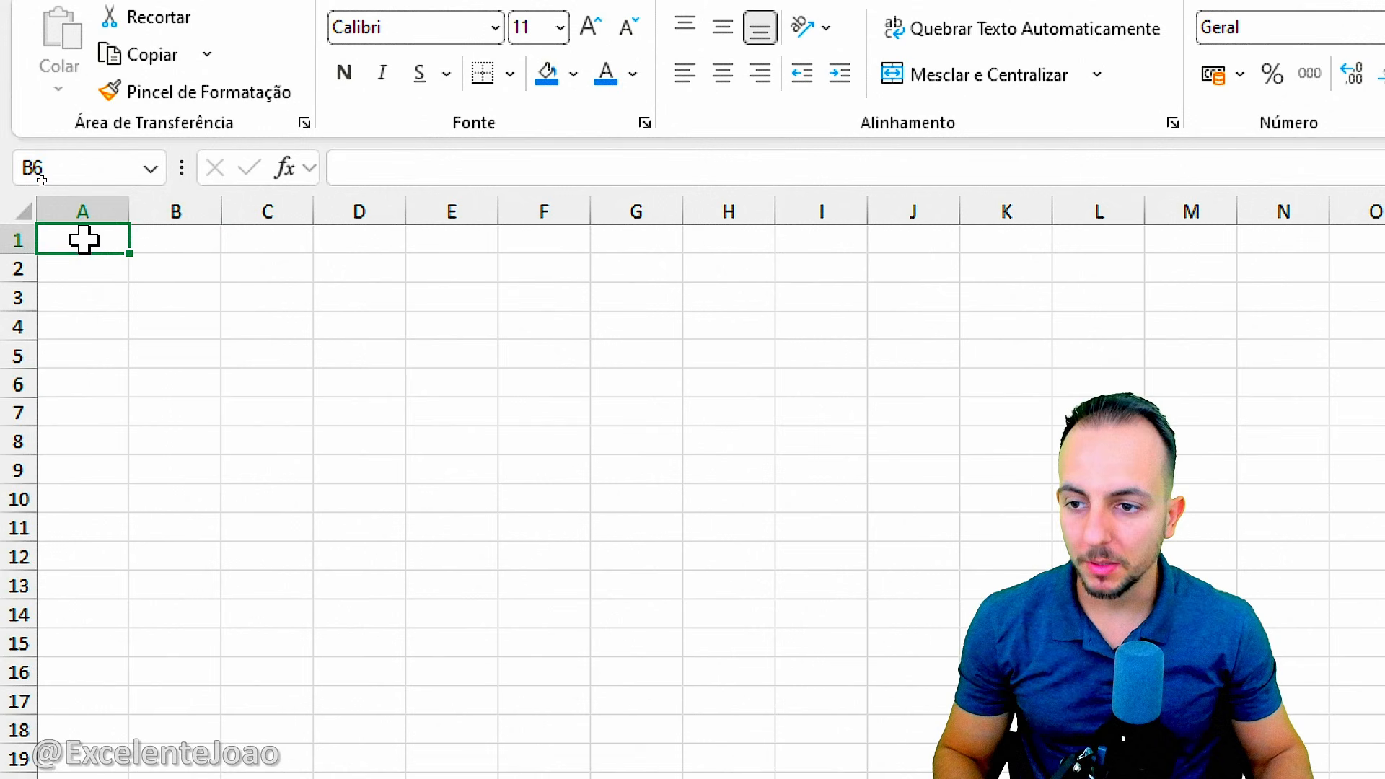
type("Movimentações")
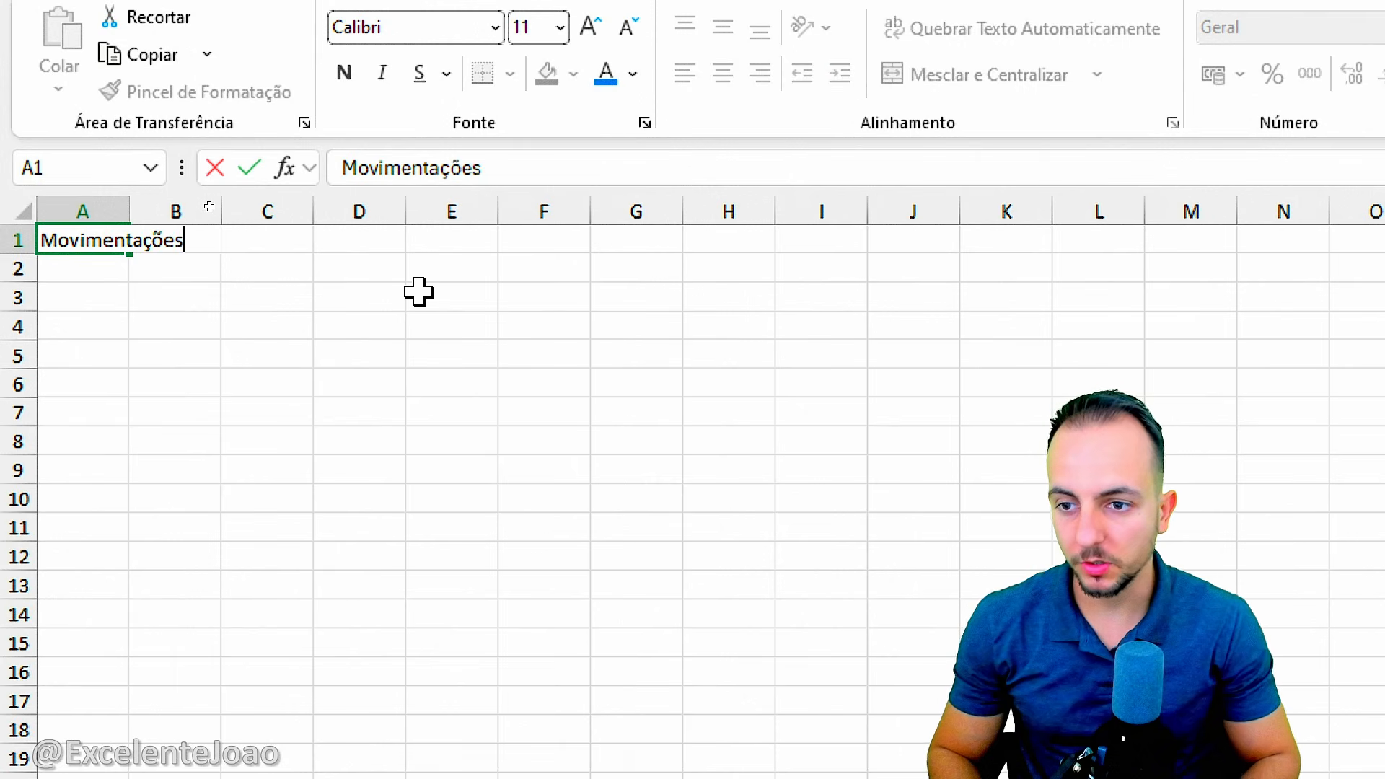
key("Return")
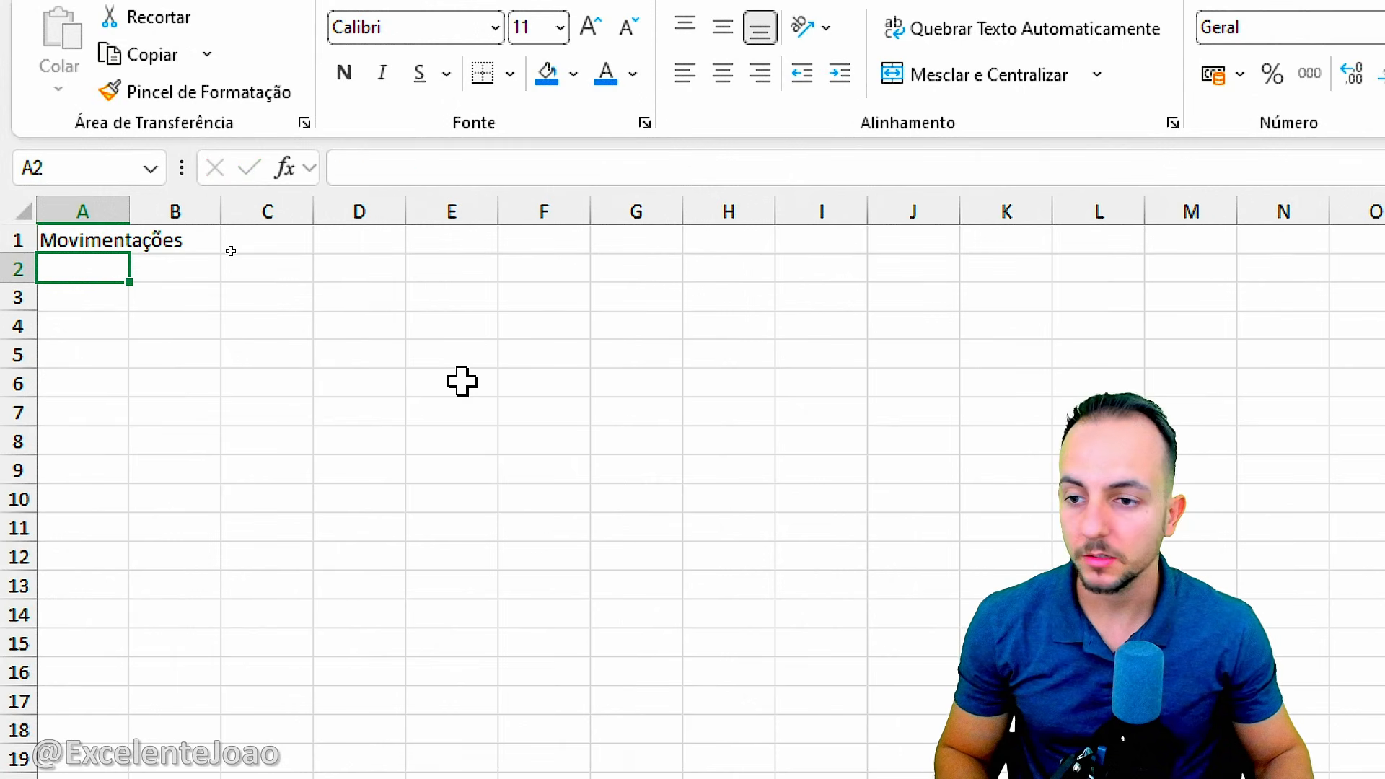
Increase the font size of the title in cell A1 to 28
left_click(72, 238)
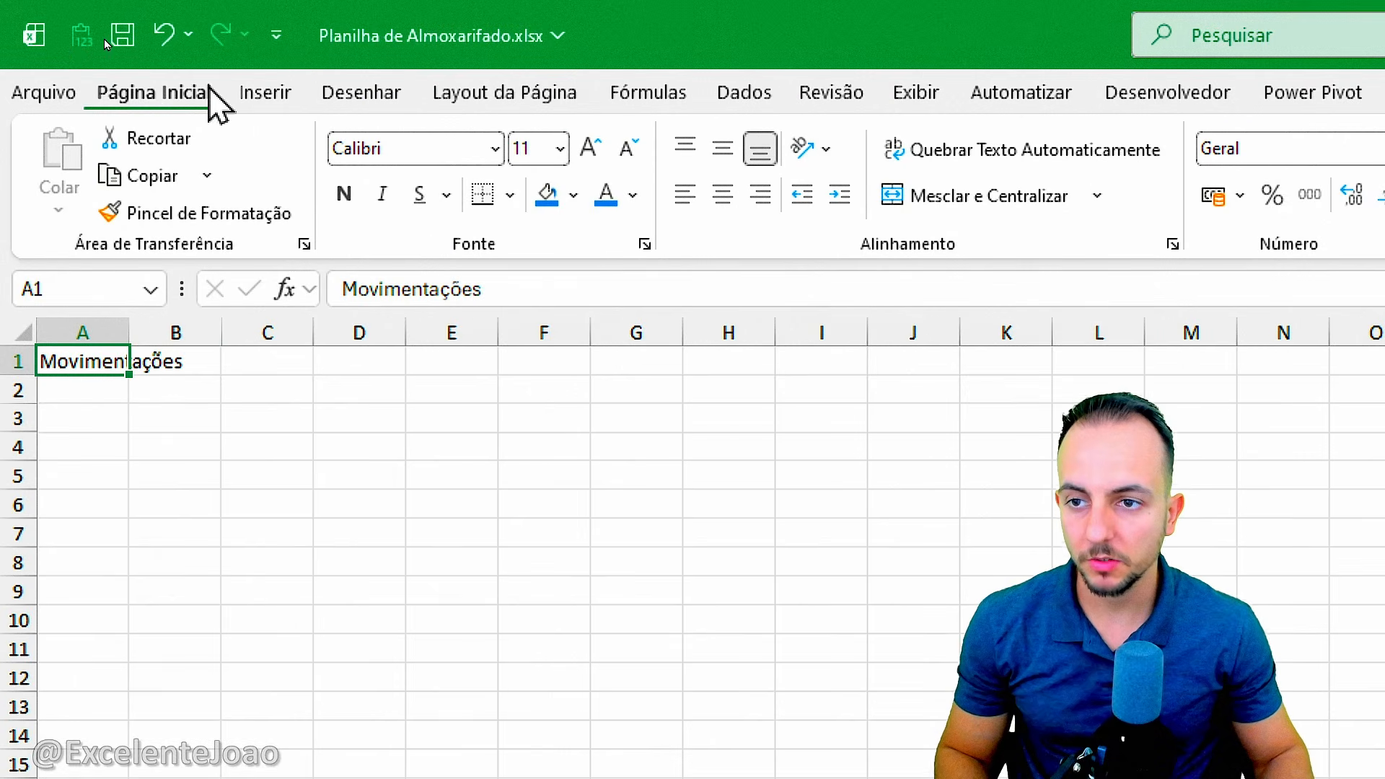
key("ctrl+2")
mouse_move(578, 115)
left_mouse_down()
mouse_move(605, 205)
mouse_move(591, 119)
left_mouse_up()
key("Escape")
left_click(588, 148)
left_click(587, 147)
left_click(588, 148)
left_click(588, 148)
left_click(587, 148)
left_click(588, 148)
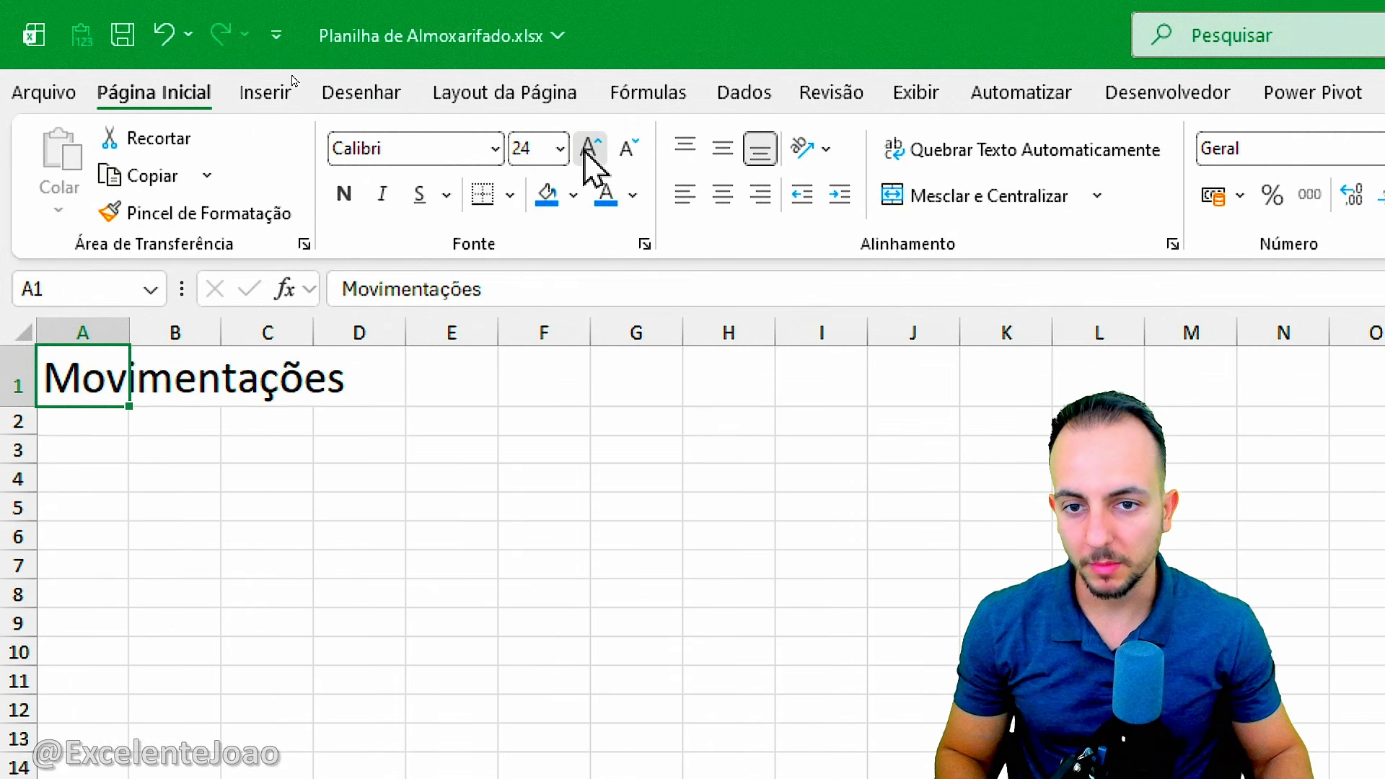
left_click(588, 148)
left_click(587, 148)
Format the title in cell A1 with the standard blue font colour and bold
left_click(633, 195)
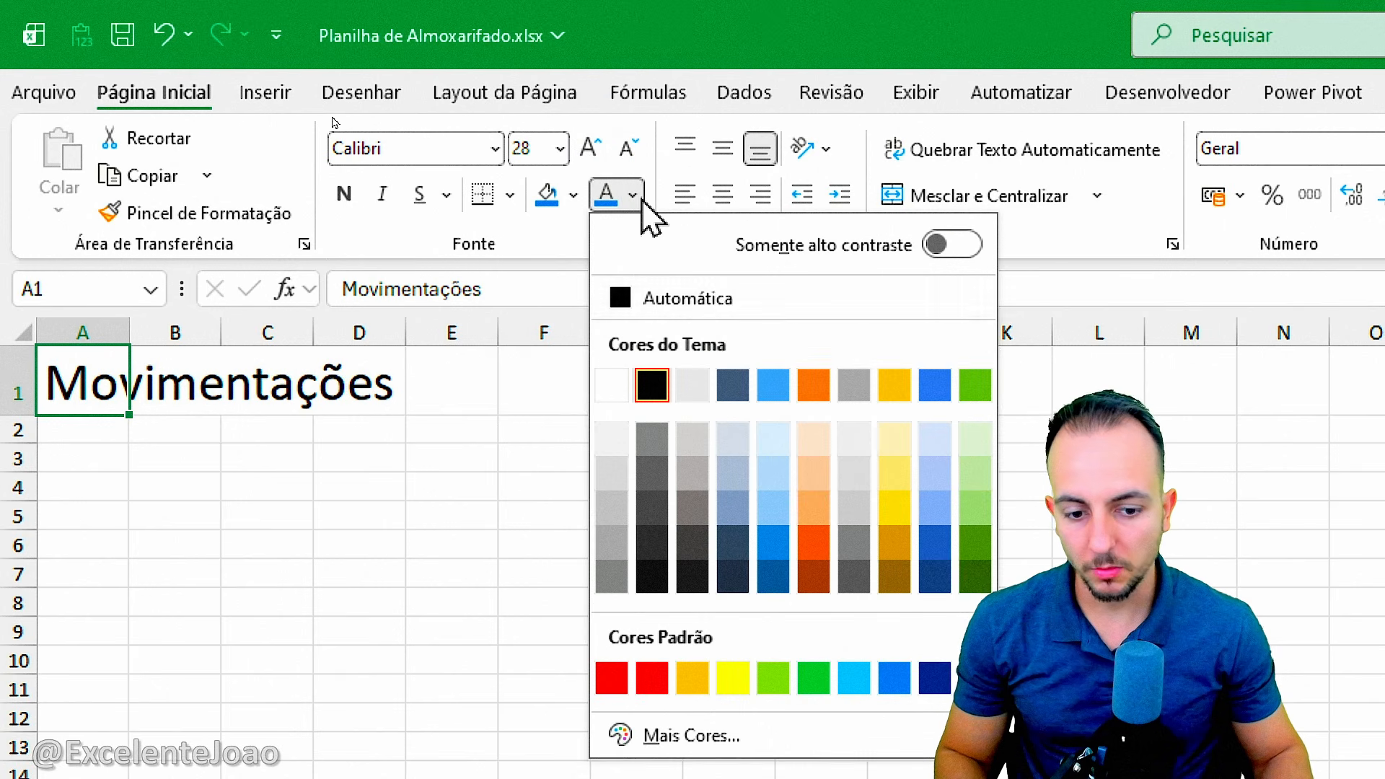
left_click(894, 678)
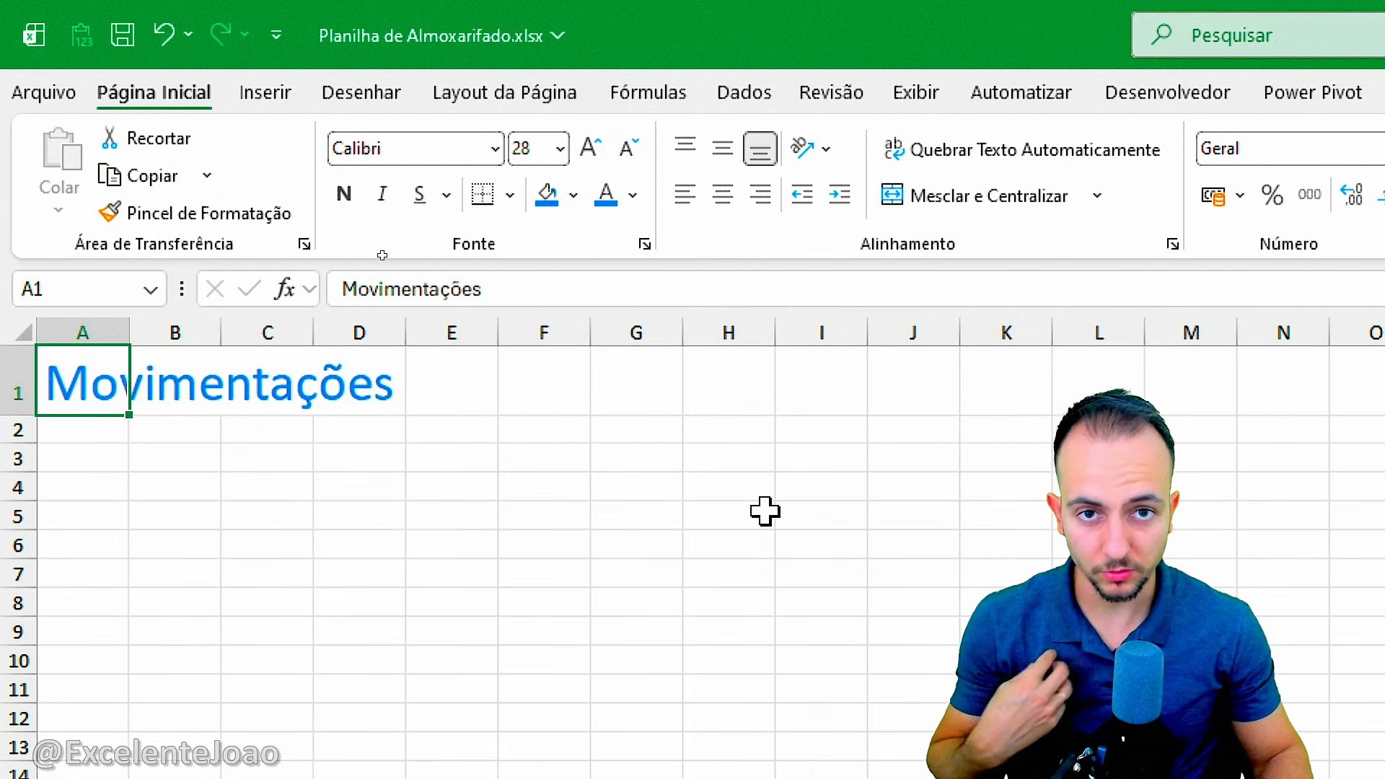
left_click(347, 205)
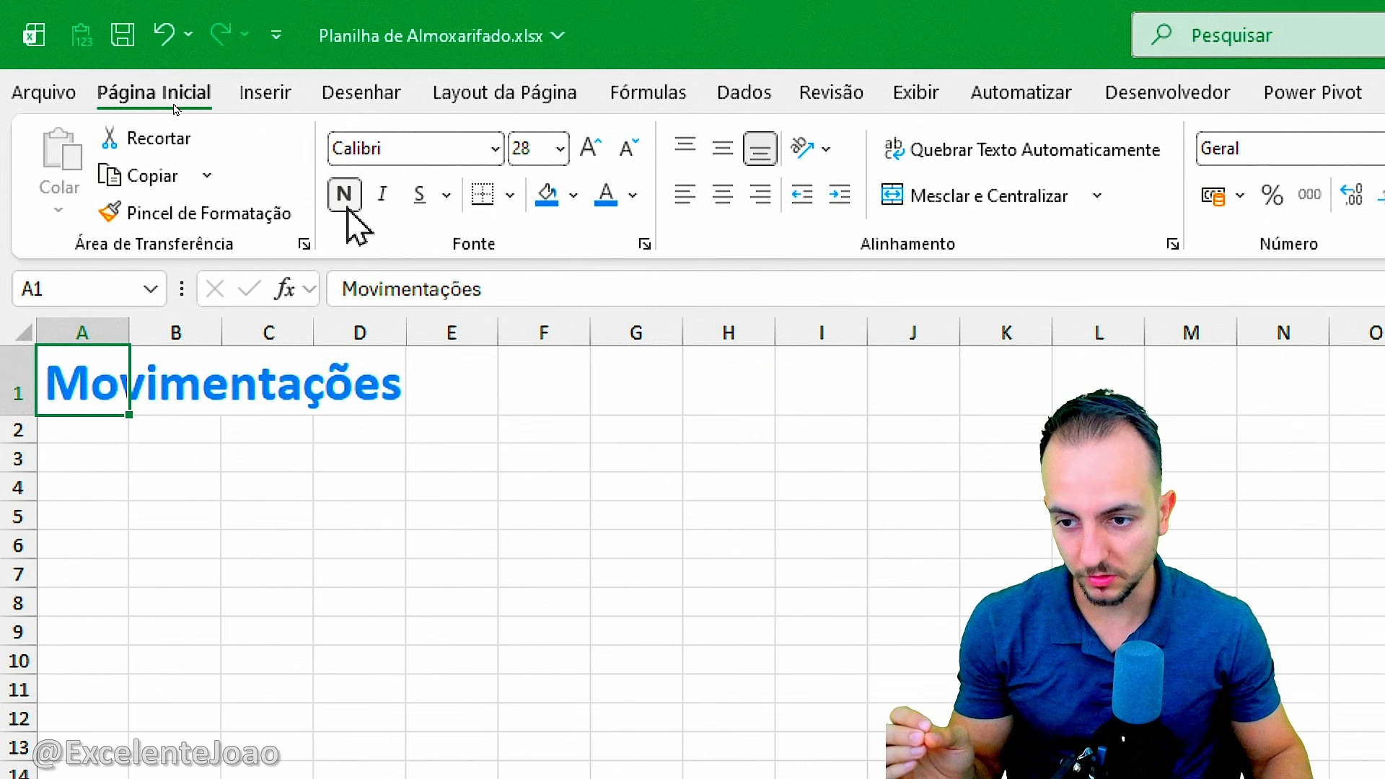
left_click(382, 196)
left_click(381, 201)
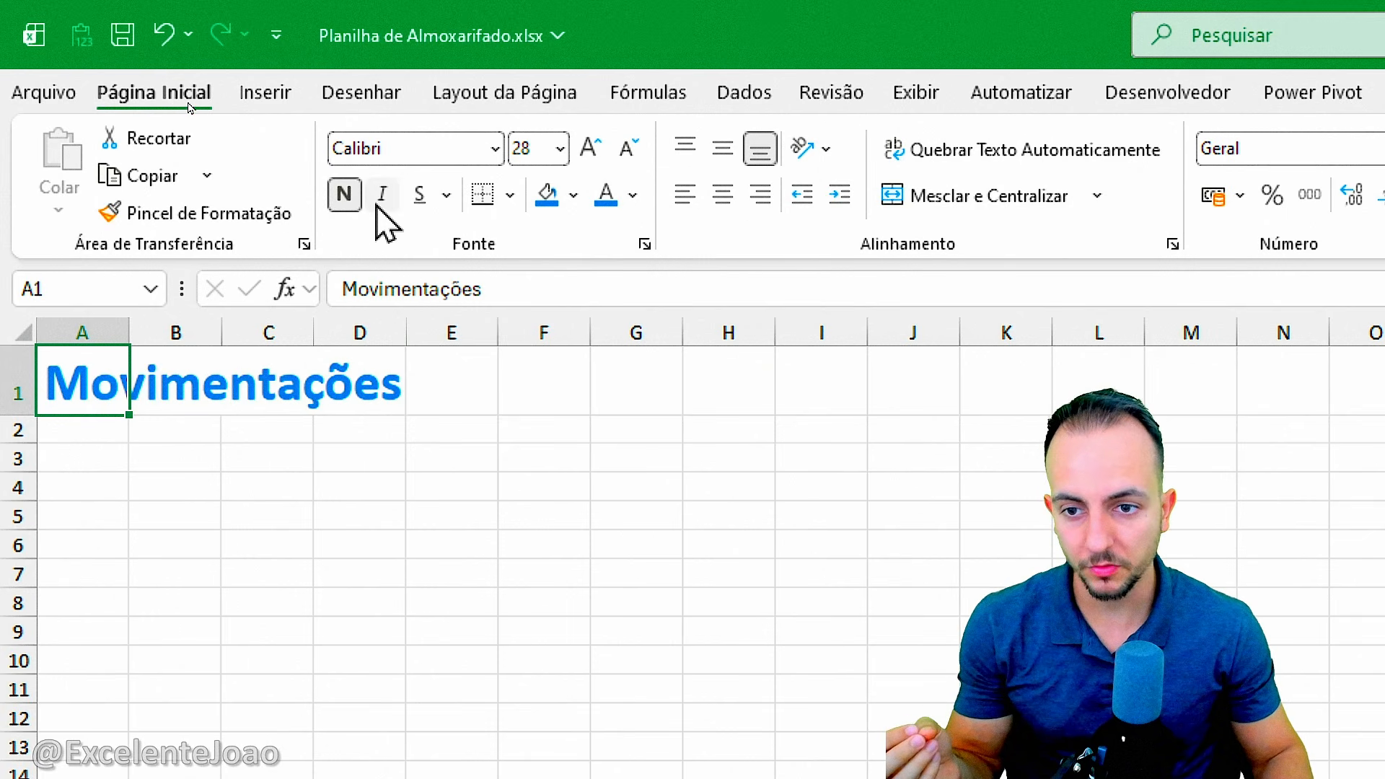
left_click(381, 196)
left_click(378, 201)
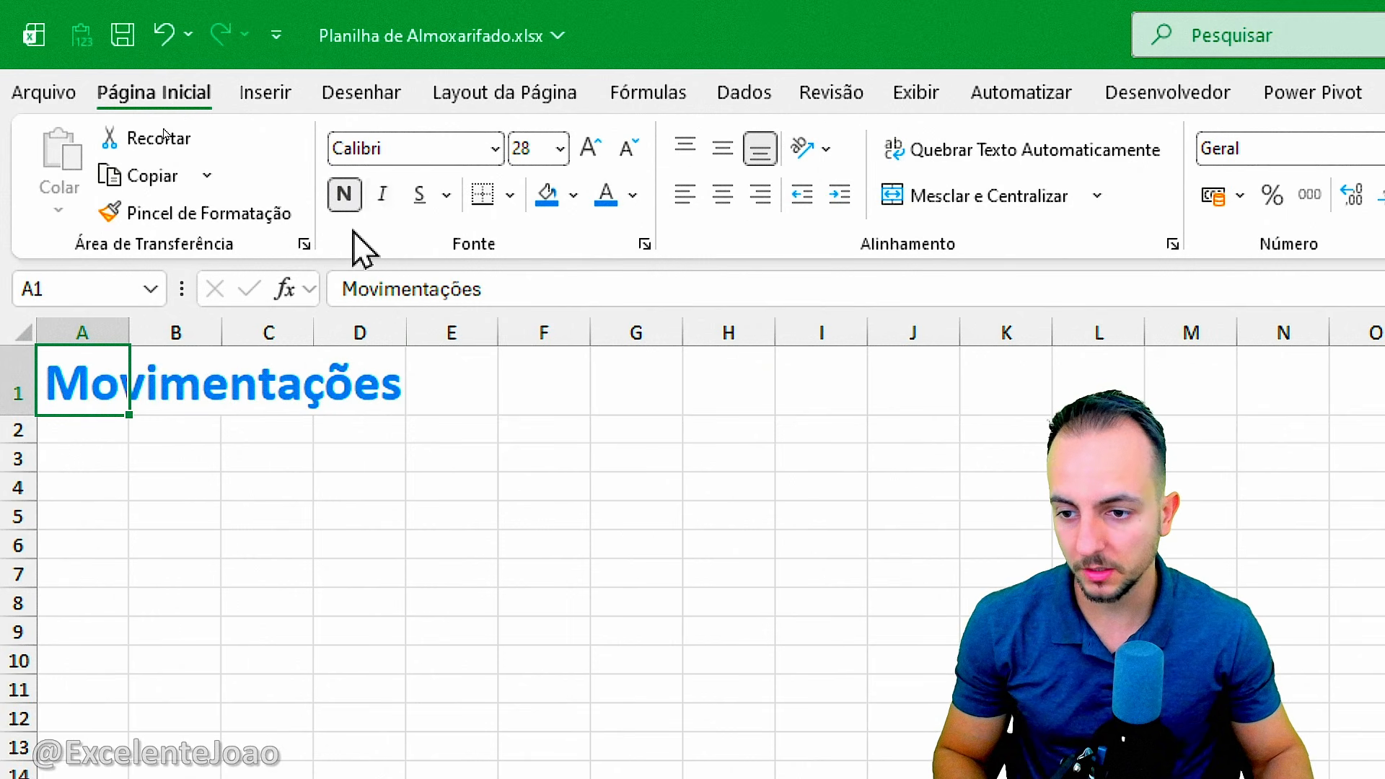
Fill the whole of row 2 with the standard blue colour
left_click_drag(52, 441, 194, 507)
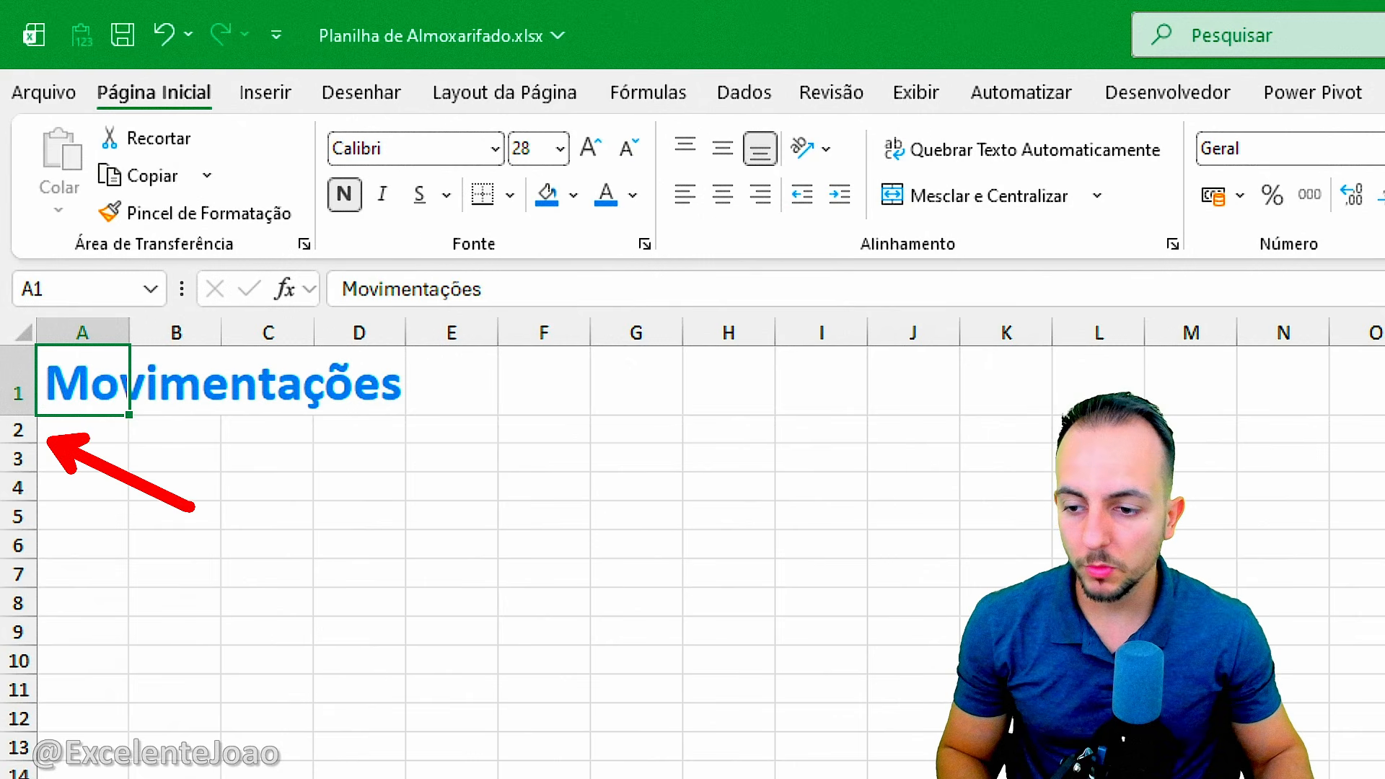
left_click(19, 430)
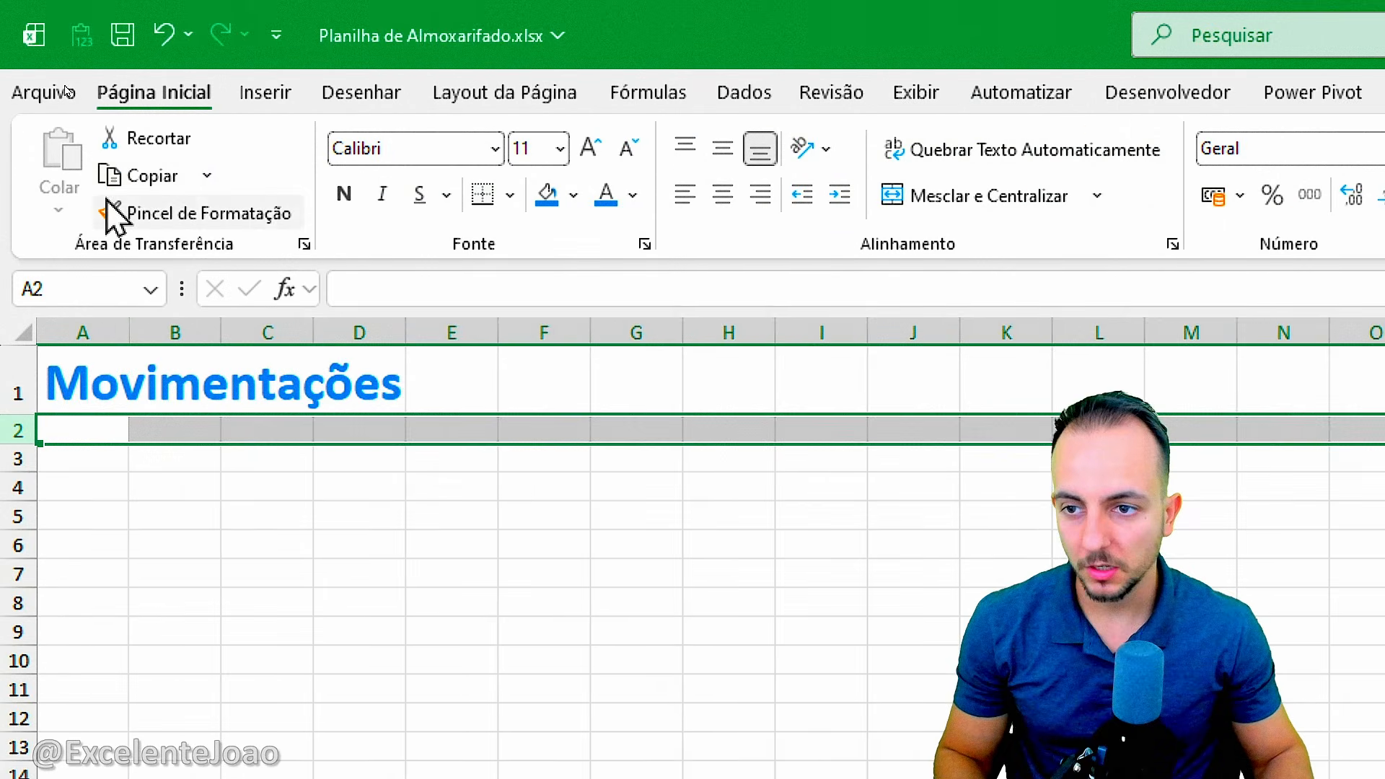
left_click(574, 195)
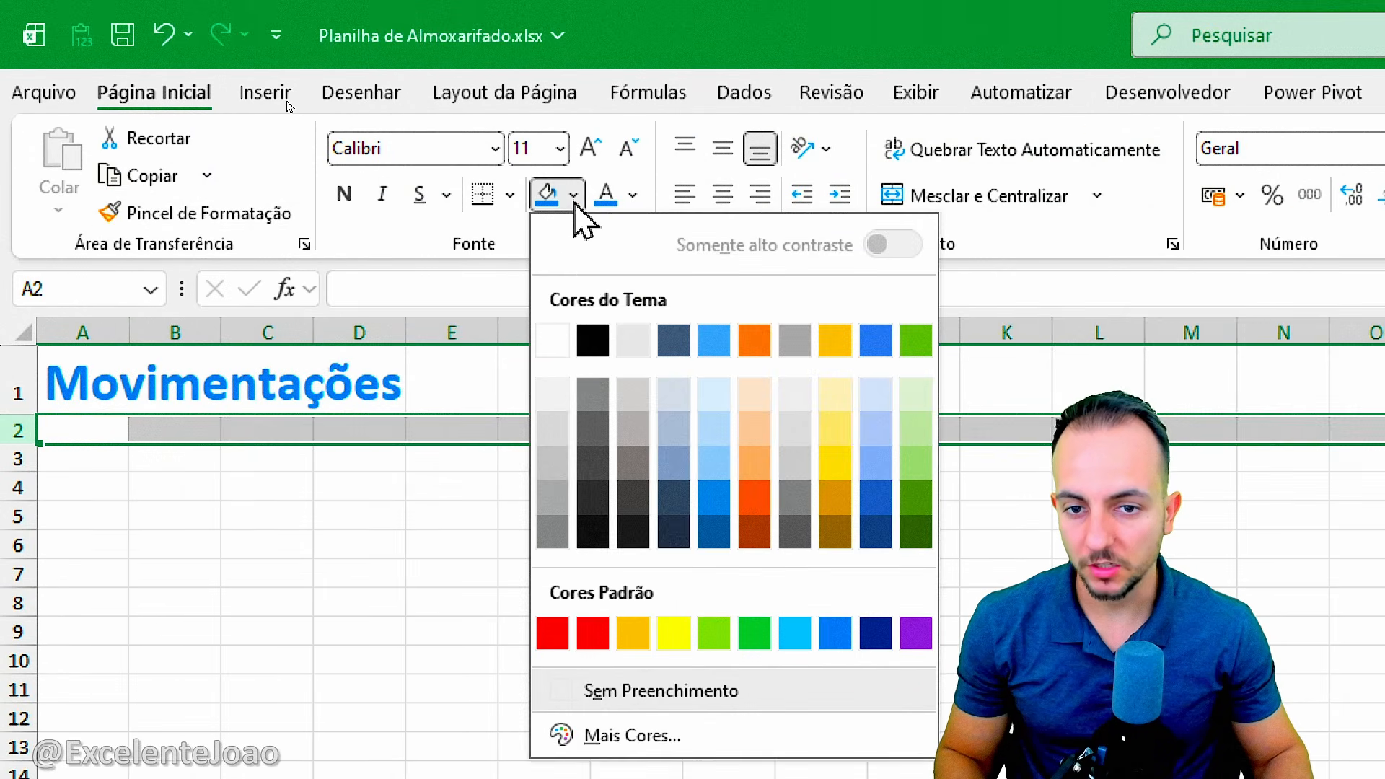
left_click(835, 632)
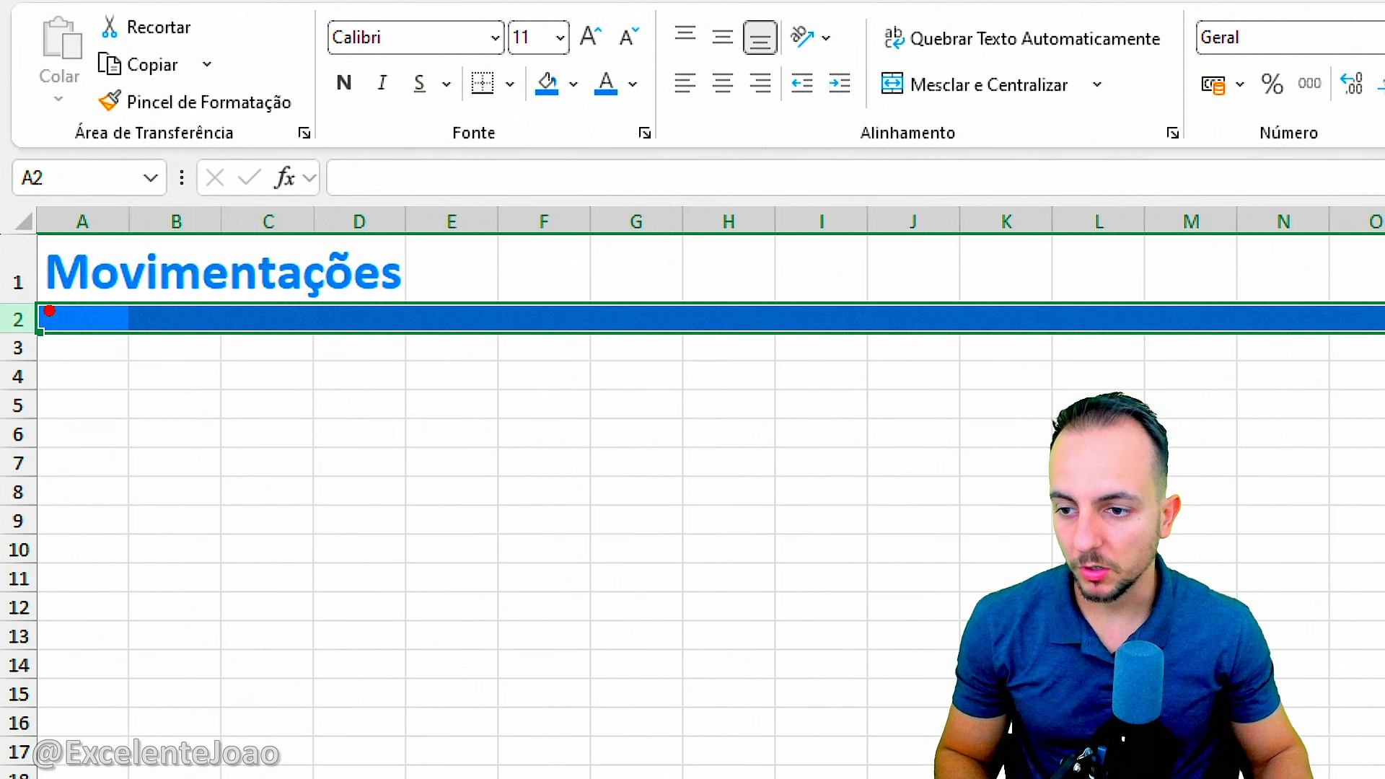
Reduce the height of row 2 to make it a thin blue line under the title
left_click_drag(37, 292, 276, 291)
left_click_drag(71, 338, 182, 339)
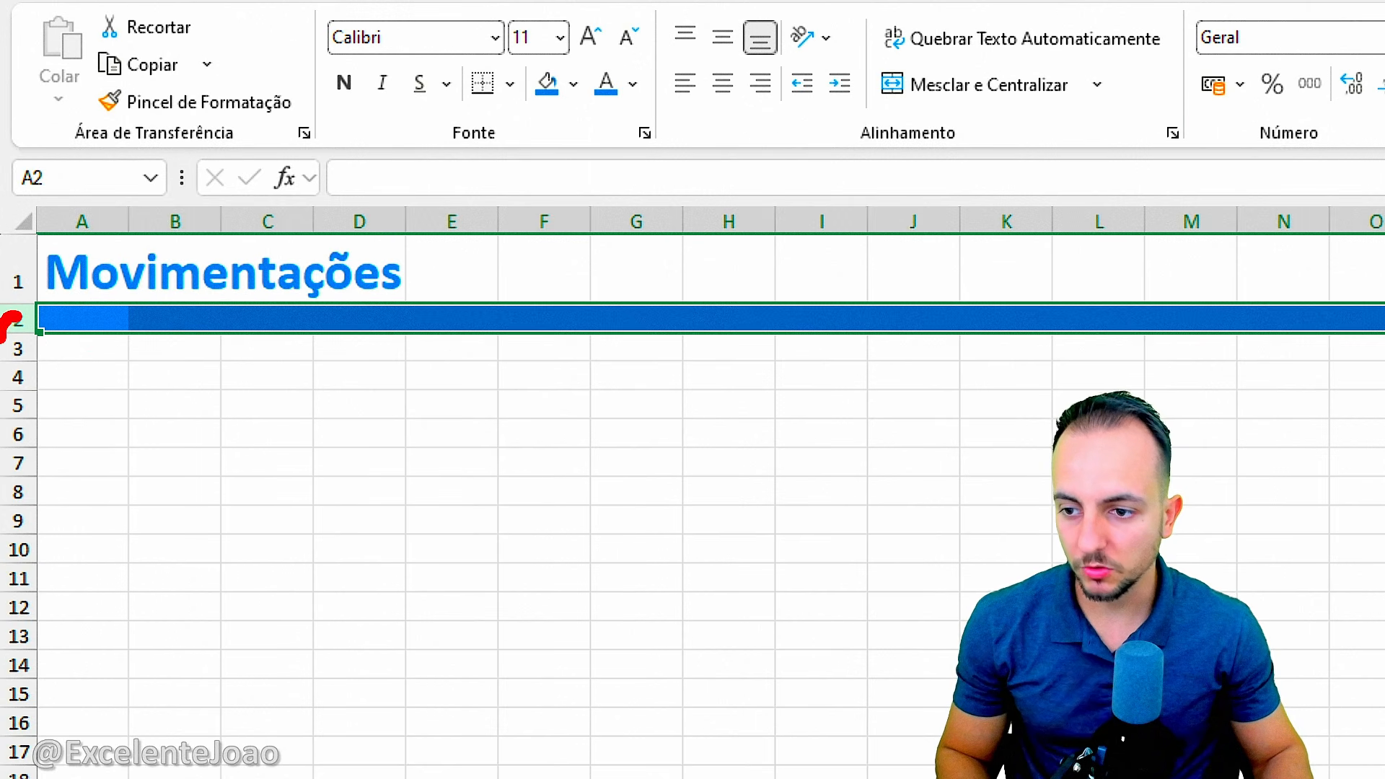
left_click_drag(20, 315, 25, 321)
left_click_drag(56, 249, 48, 381)
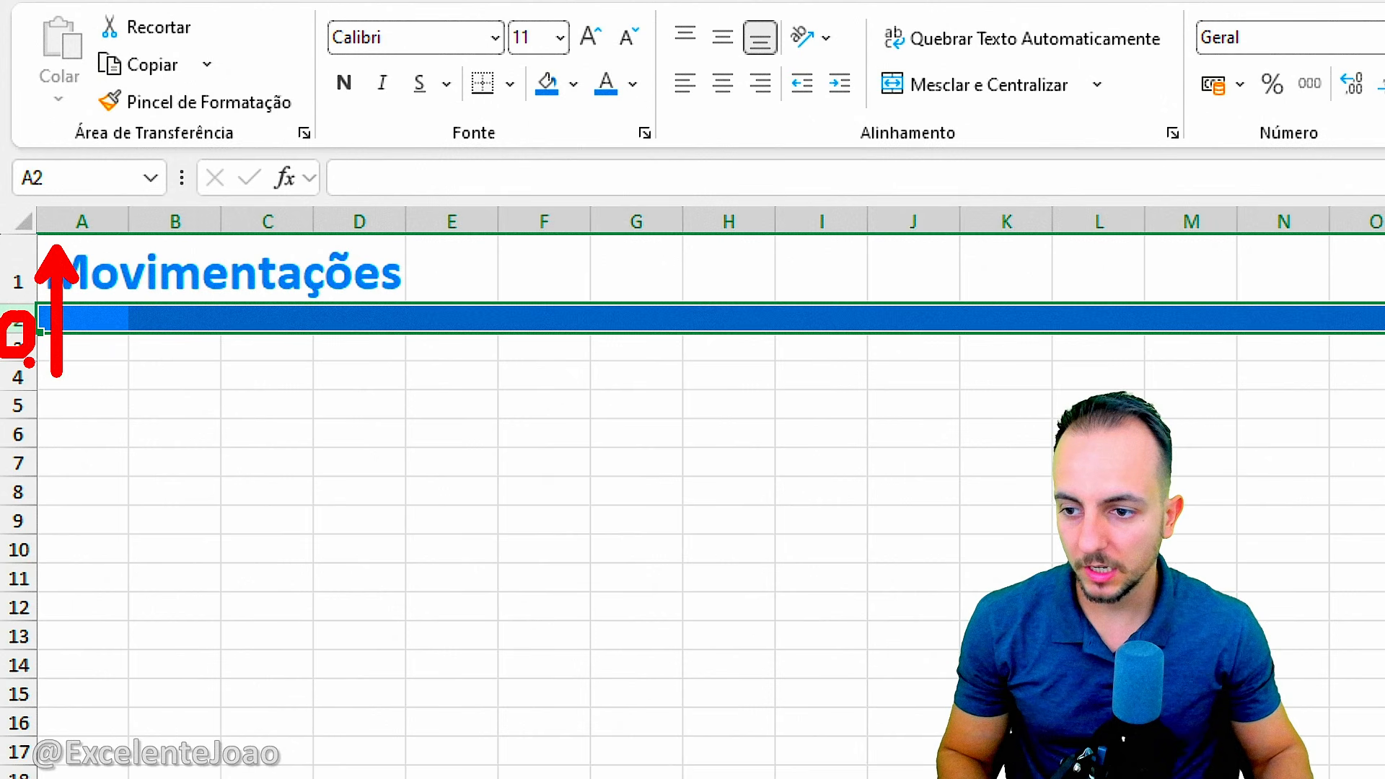
key("Escape")
left_click_drag(25, 327, 108, 313)
left_click(148, 384)
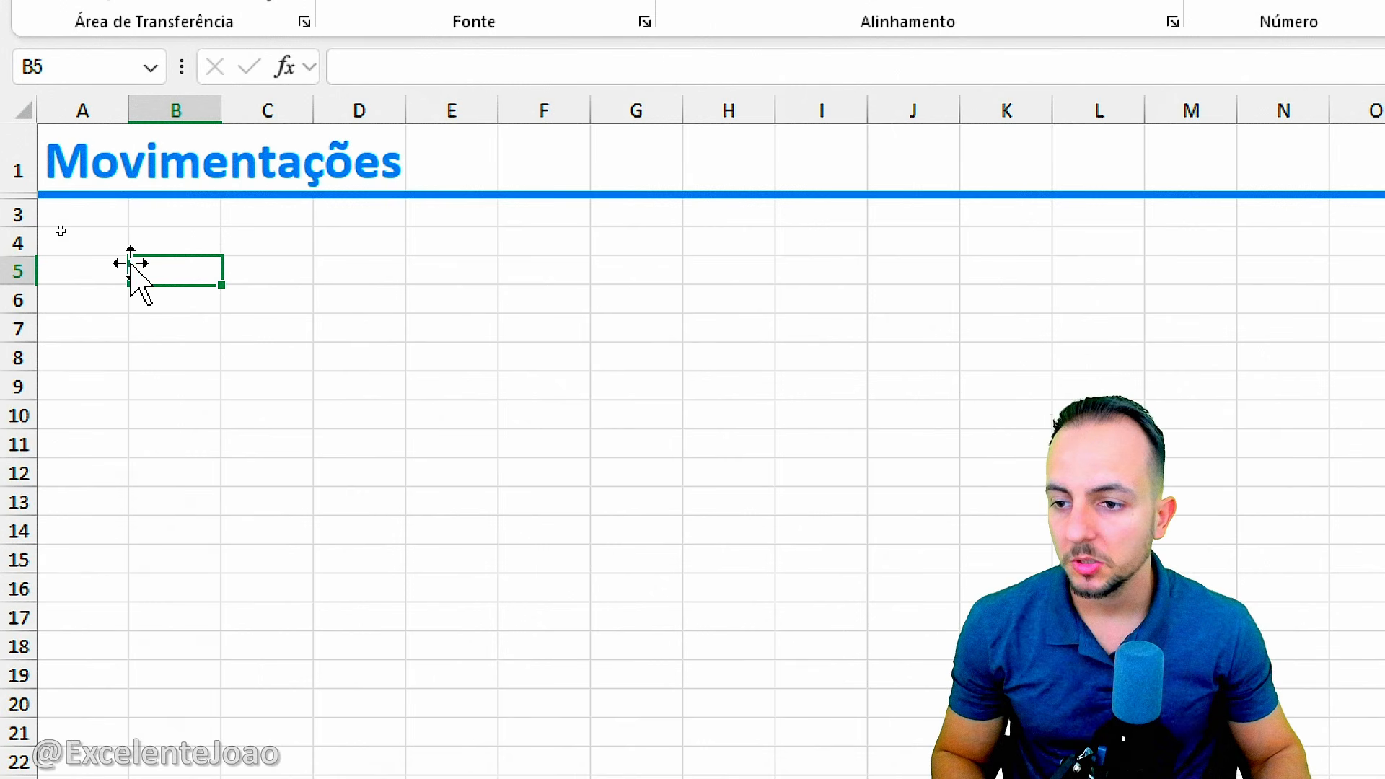
left_click(16, 256)
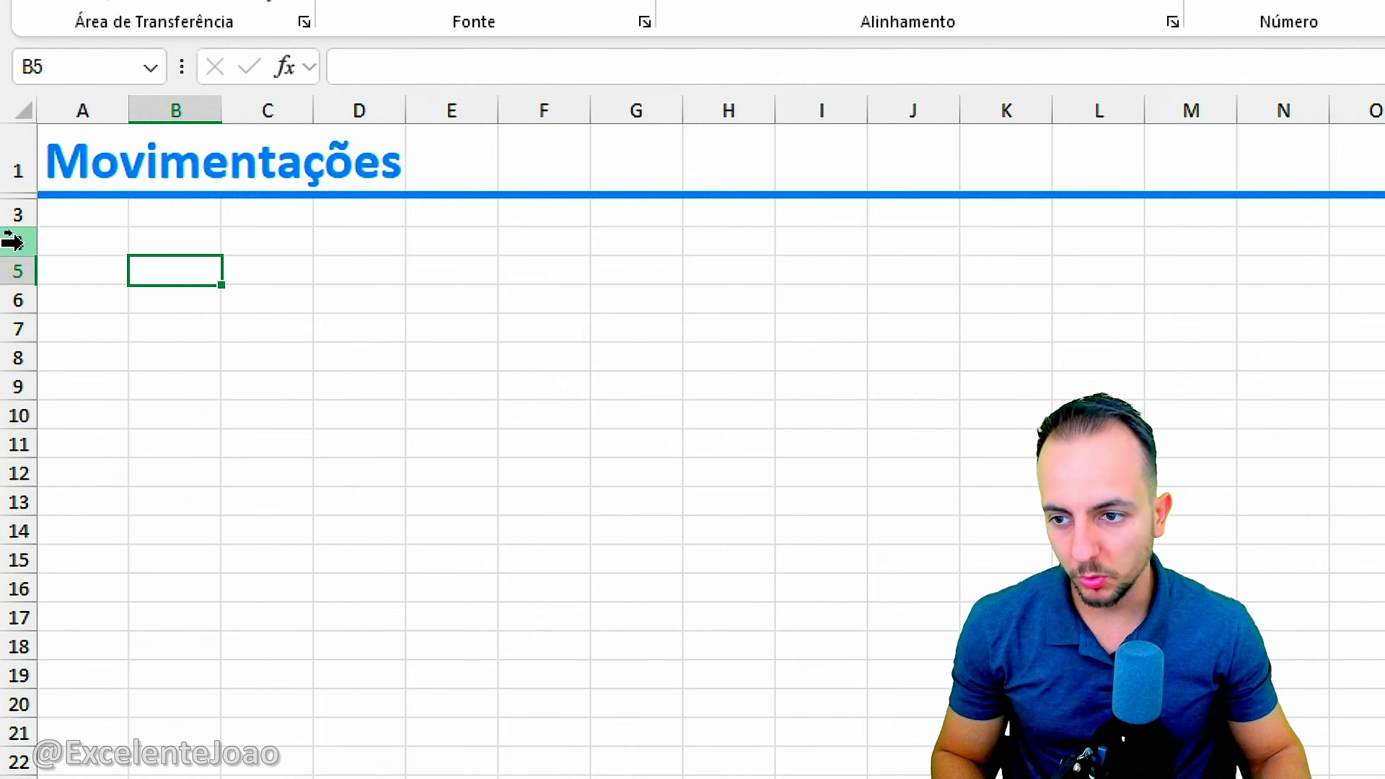
left_click_drag(12, 242, 18, 417)
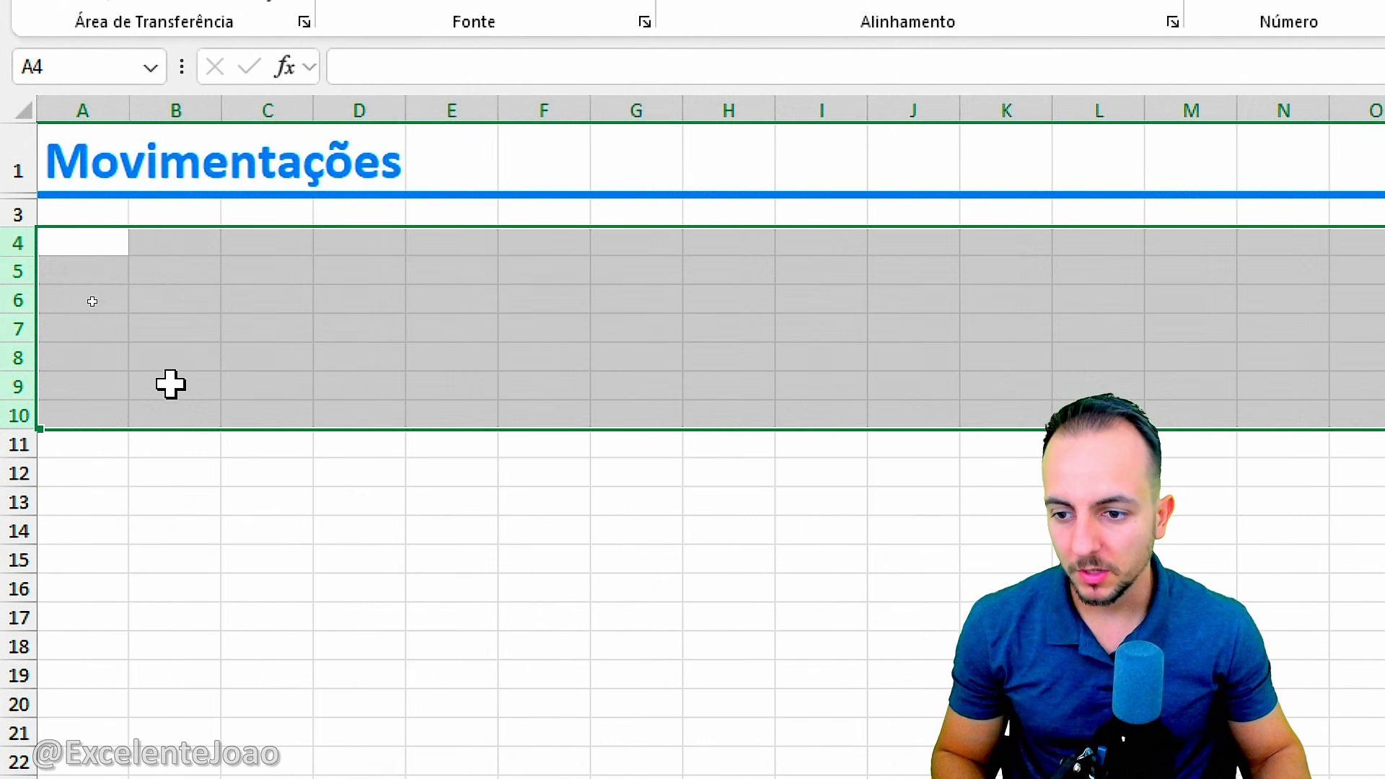
left_click(197, 415)
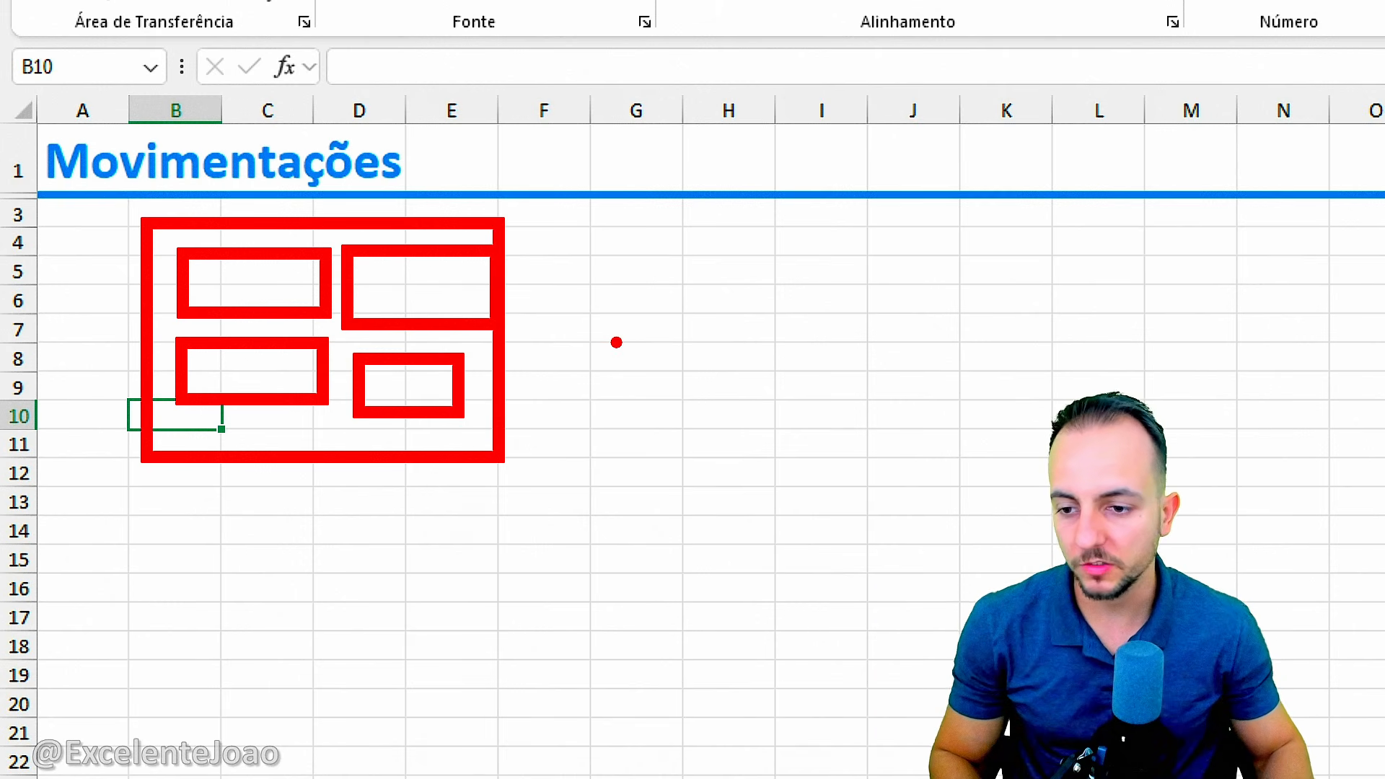
left_click_drag(19, 243, 41, 407)
left_click(26, 444)
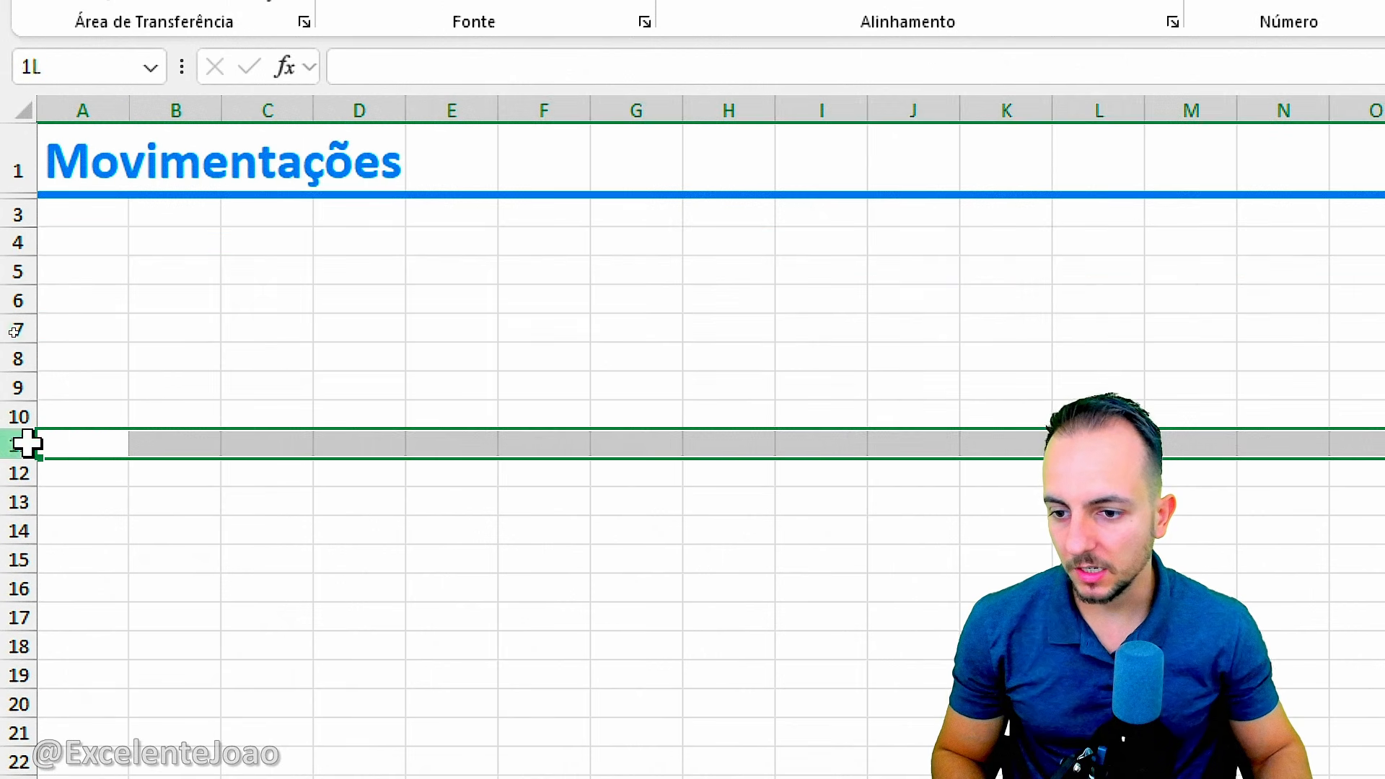
Enter the header "DATA" in cell B11 and narrow column A to a slim margin
left_click(155, 444)
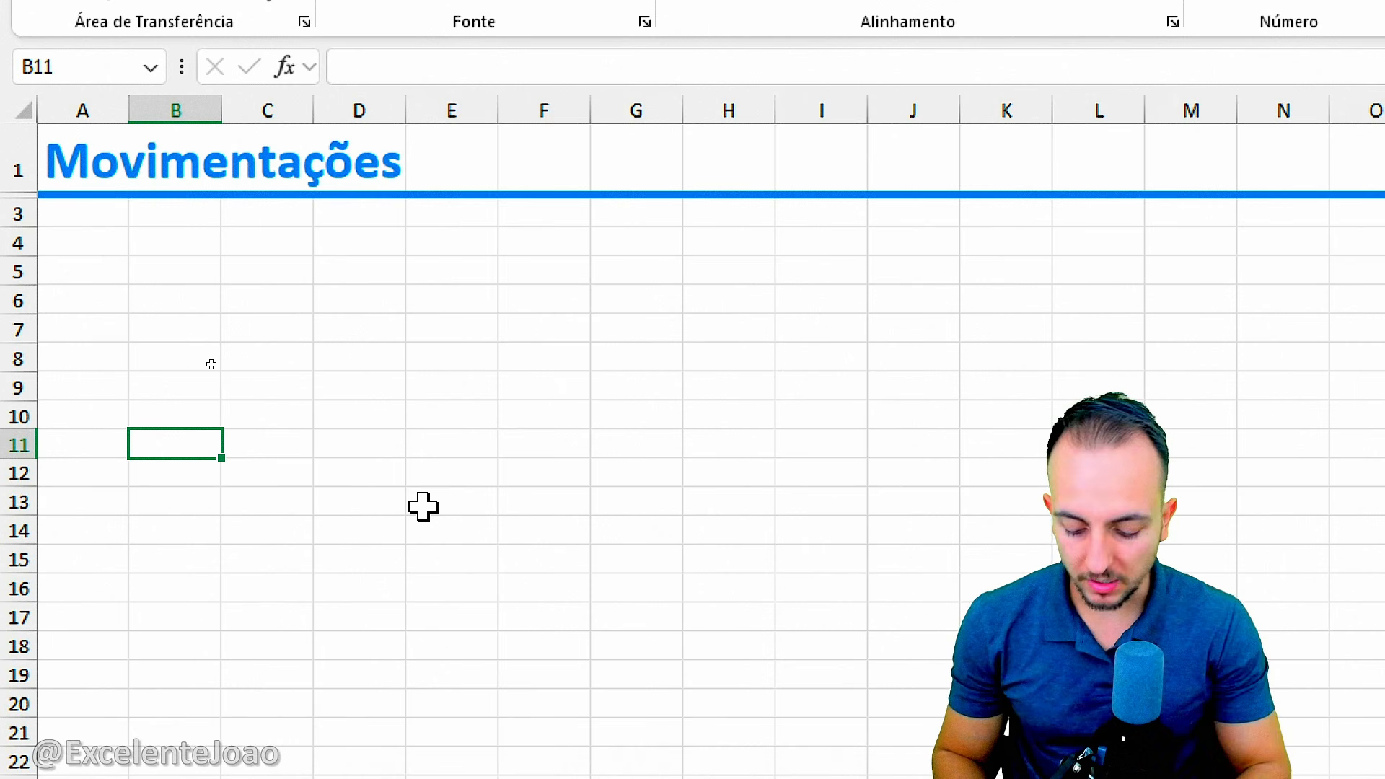
type("DATA")
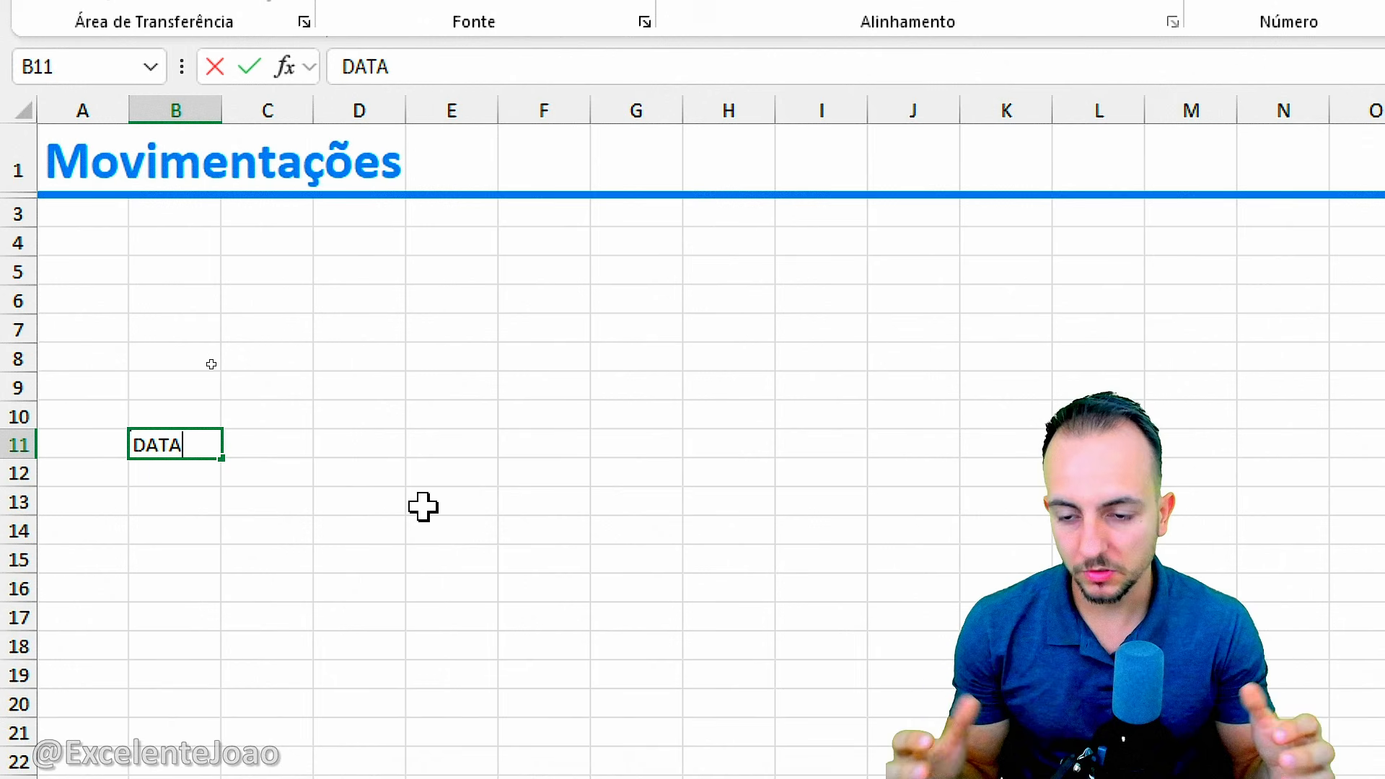
key("Tab")
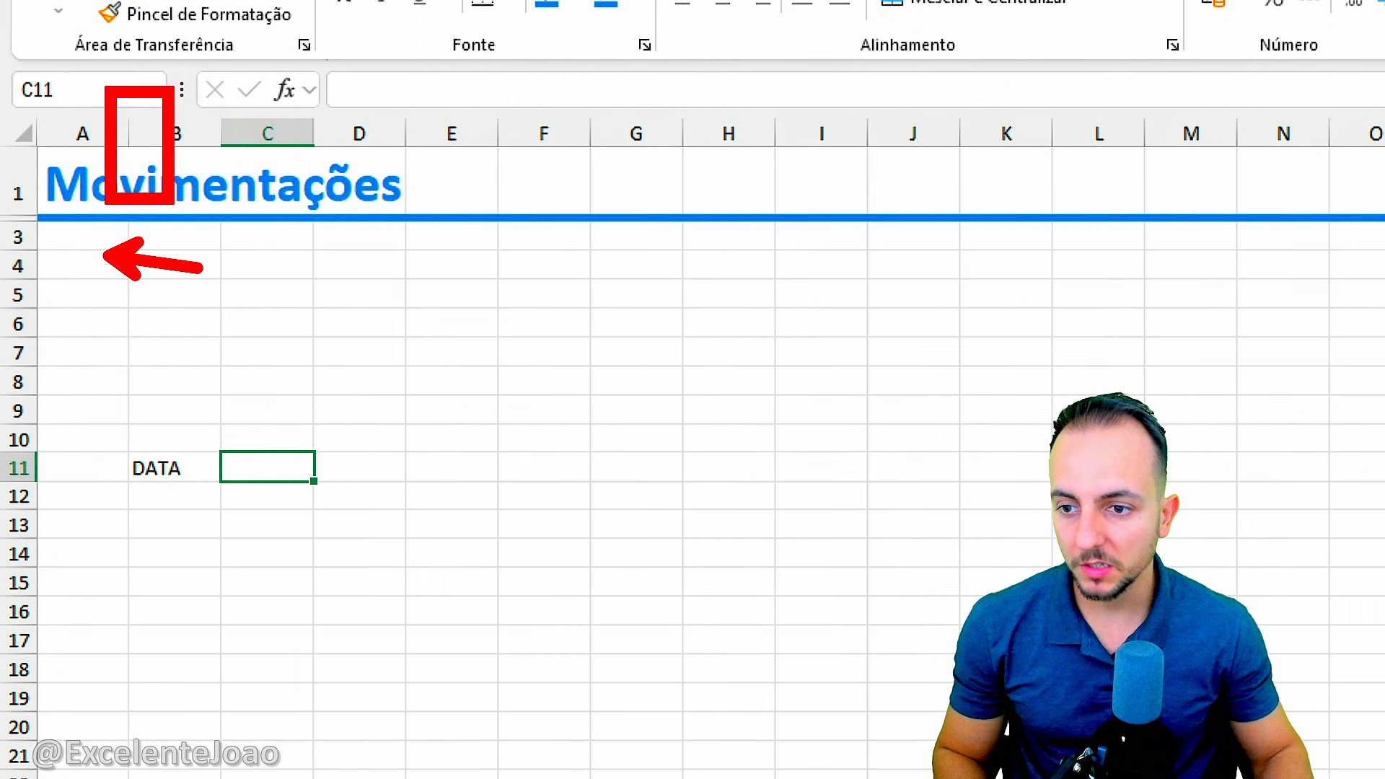
left_click_drag(129, 133, 74, 137)
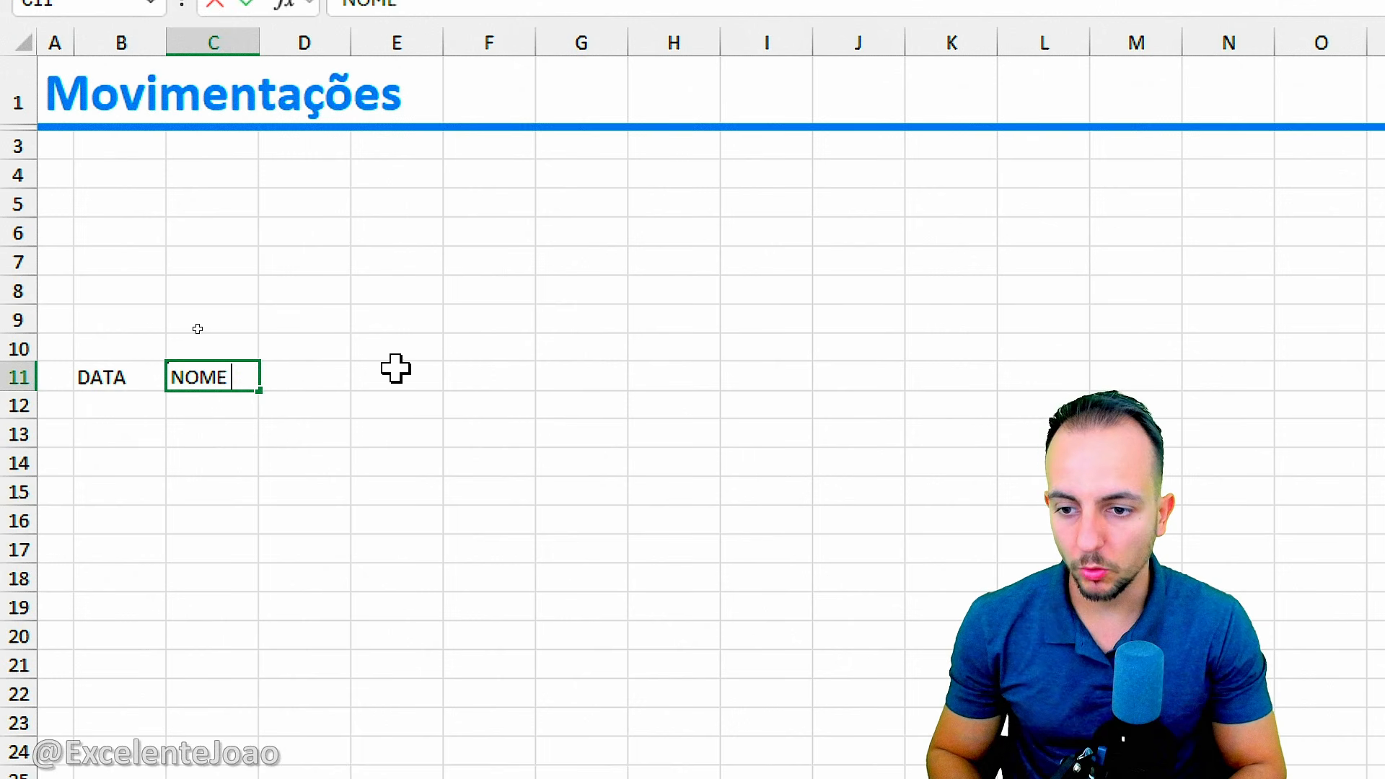
Complete the header "NOME ITEM" in cell C11 and enter the header "CODIGO ITEM" in cell D11
type("ITEM")
key("Tab")
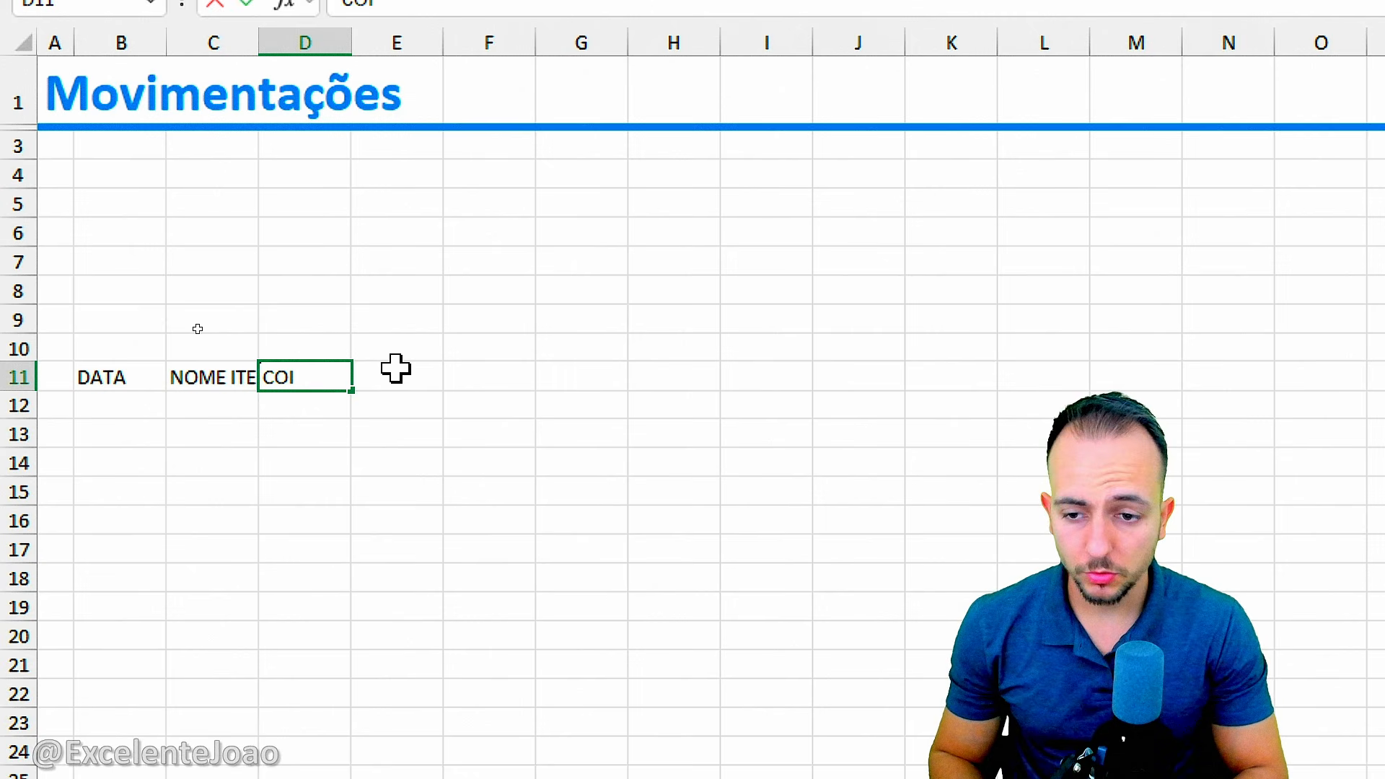
type("CODIGO ITEM")
key("Return")
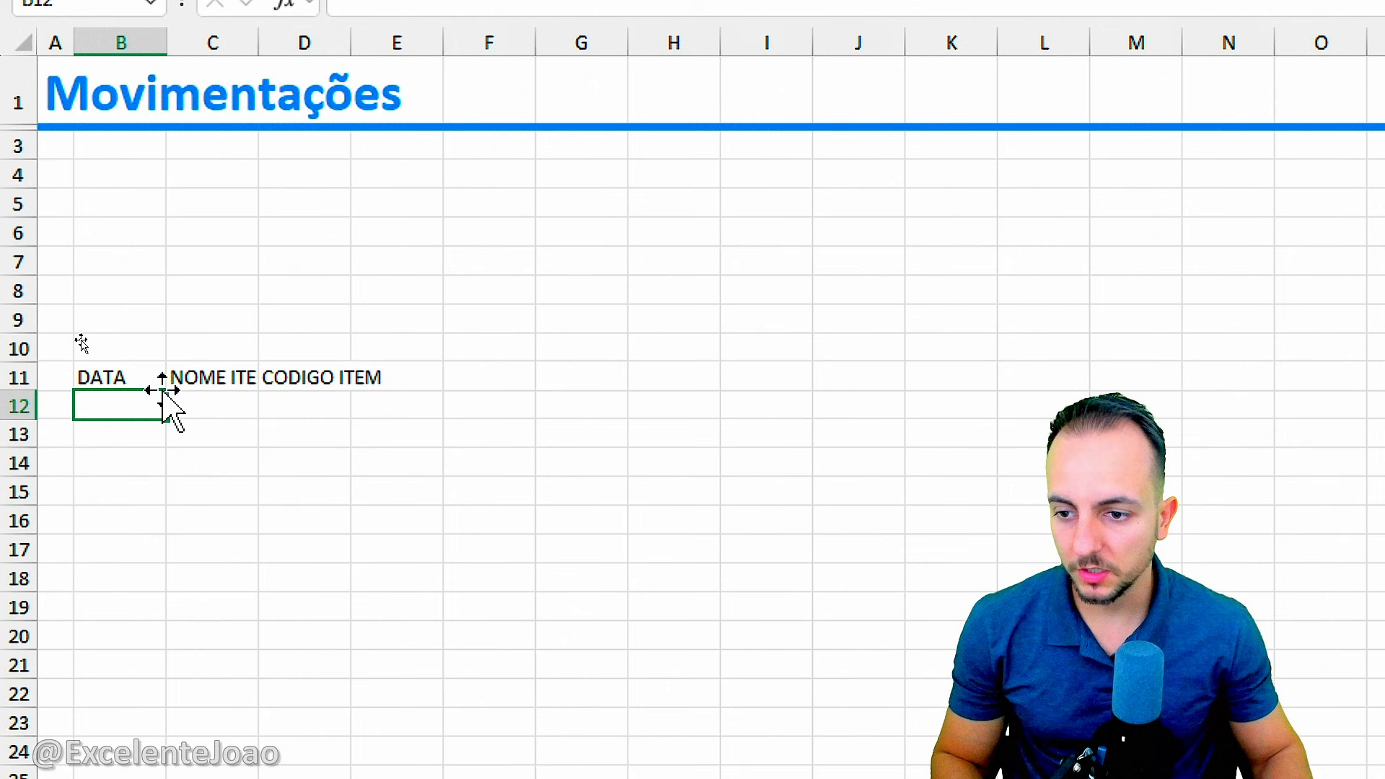
key("ctrl+2")
left_click_drag(135, 46, 206, 136)
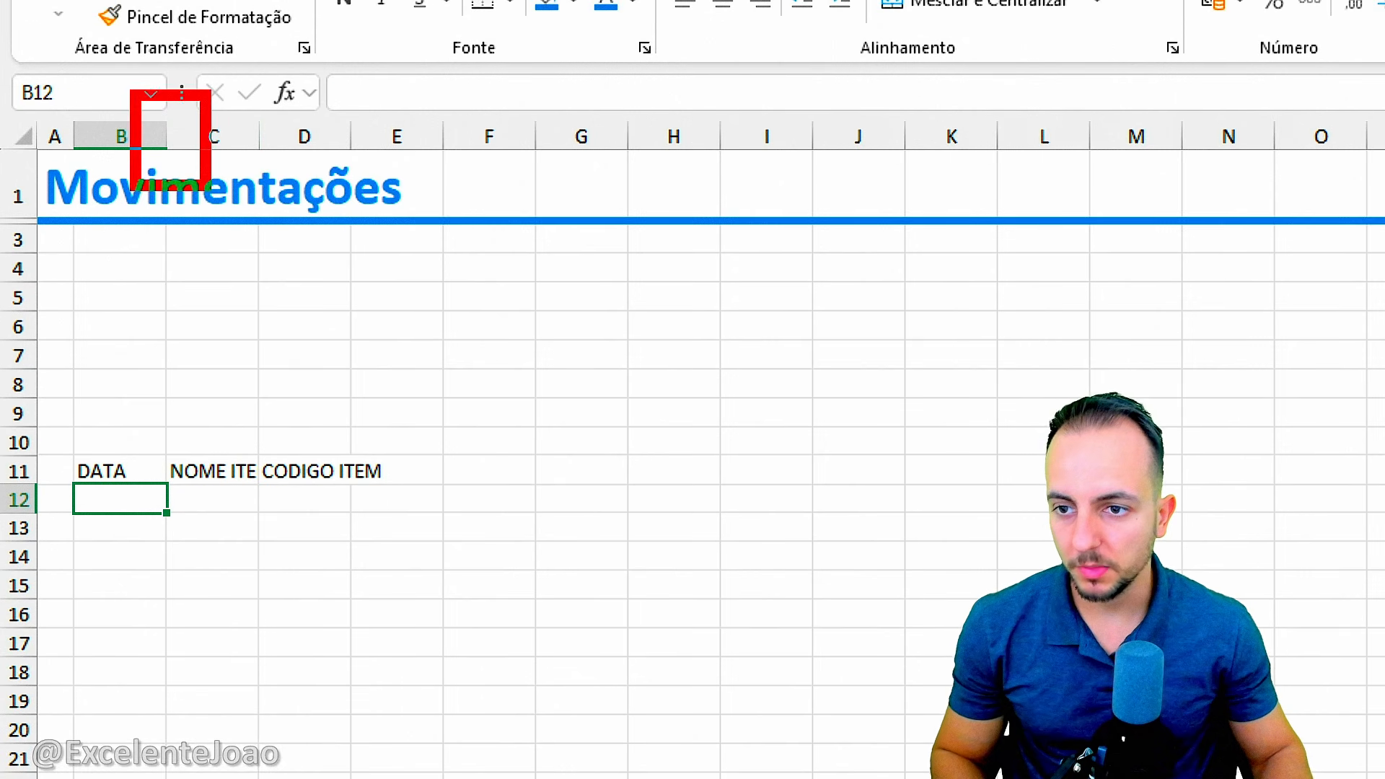
left_click_drag(280, 212, 179, 213)
key("Escape")
Widen column B and enter the date 01/01/2027 in cell B12 under the DATA header
left_click_drag(167, 137, 229, 133)
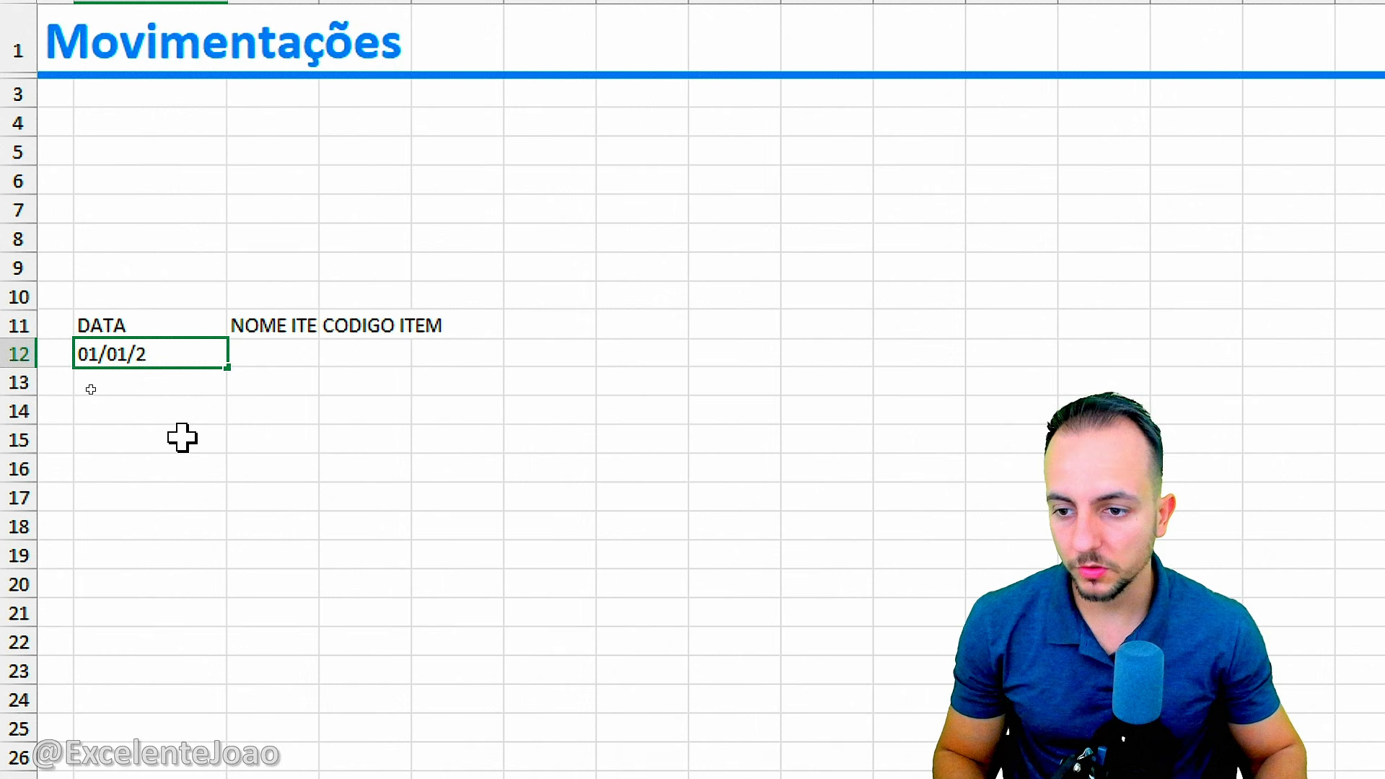
type("027")
key("Return")
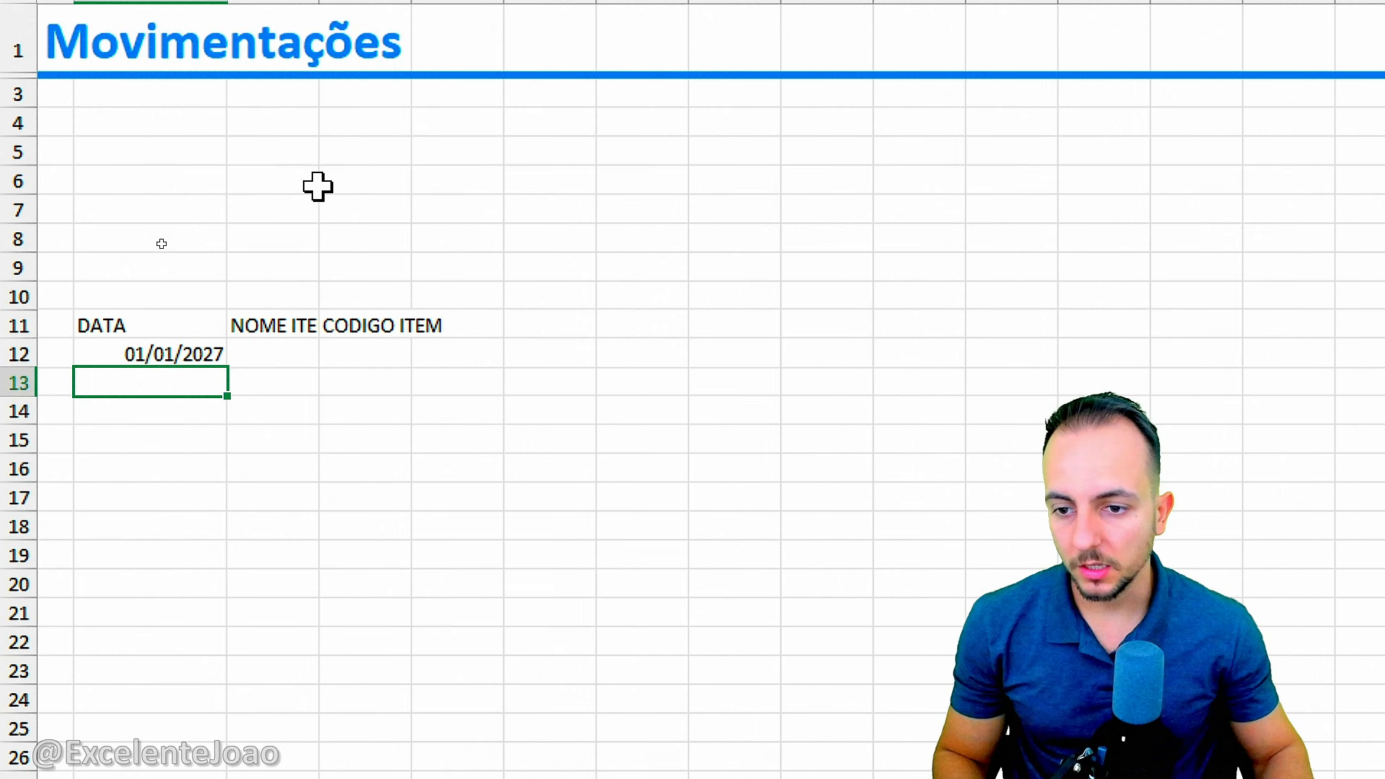
Widen column C and enter the item name "Oculos de proteção A1b2" in cell C12
left_click_drag(325, 95, 504, 107)
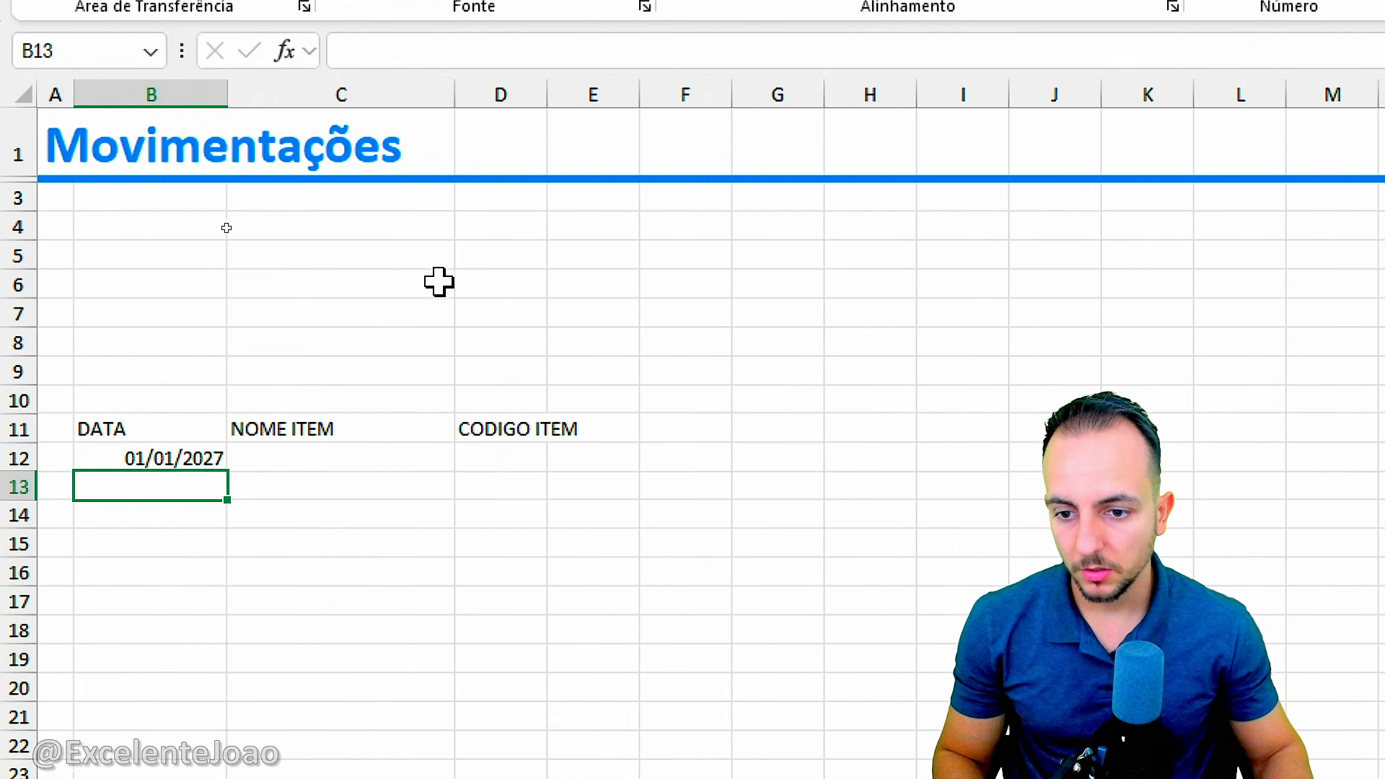
left_click(364, 460)
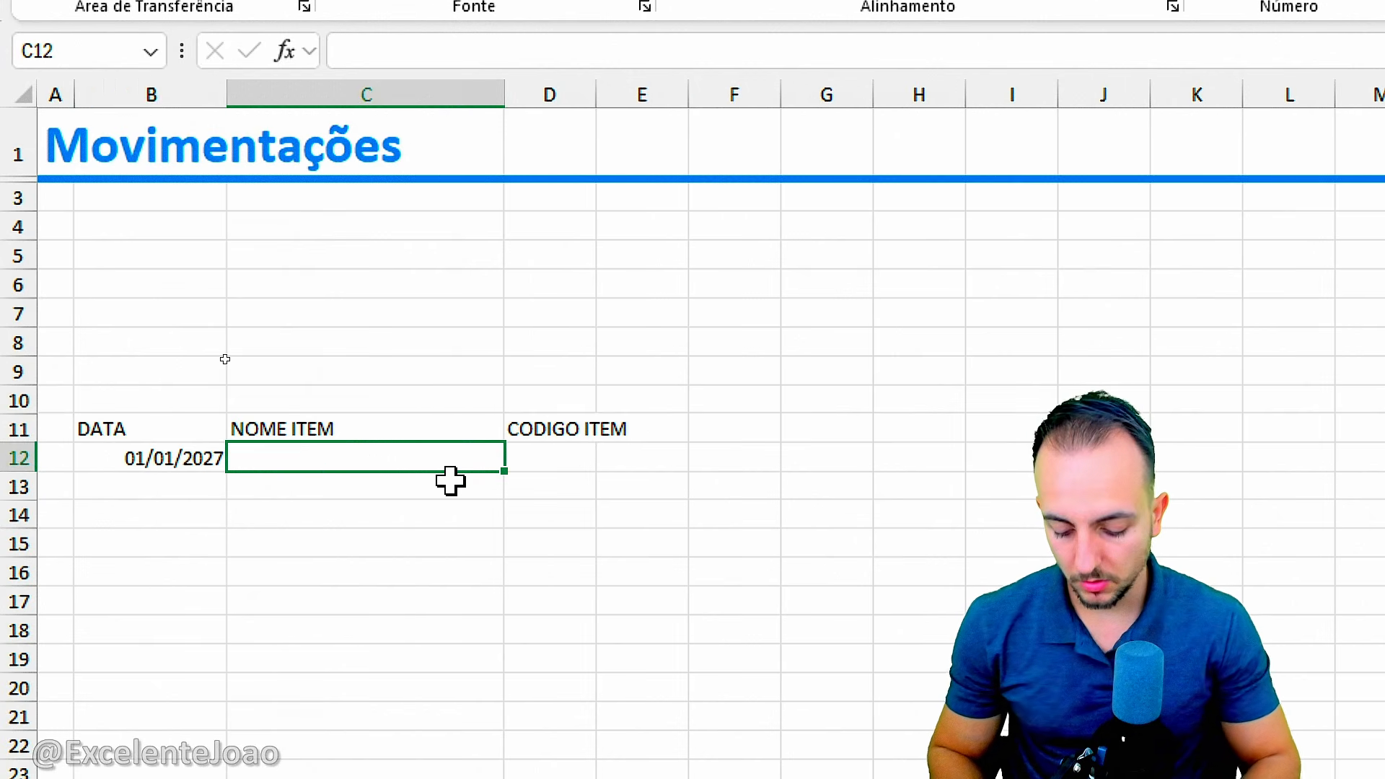
type("oCULOS de pro")
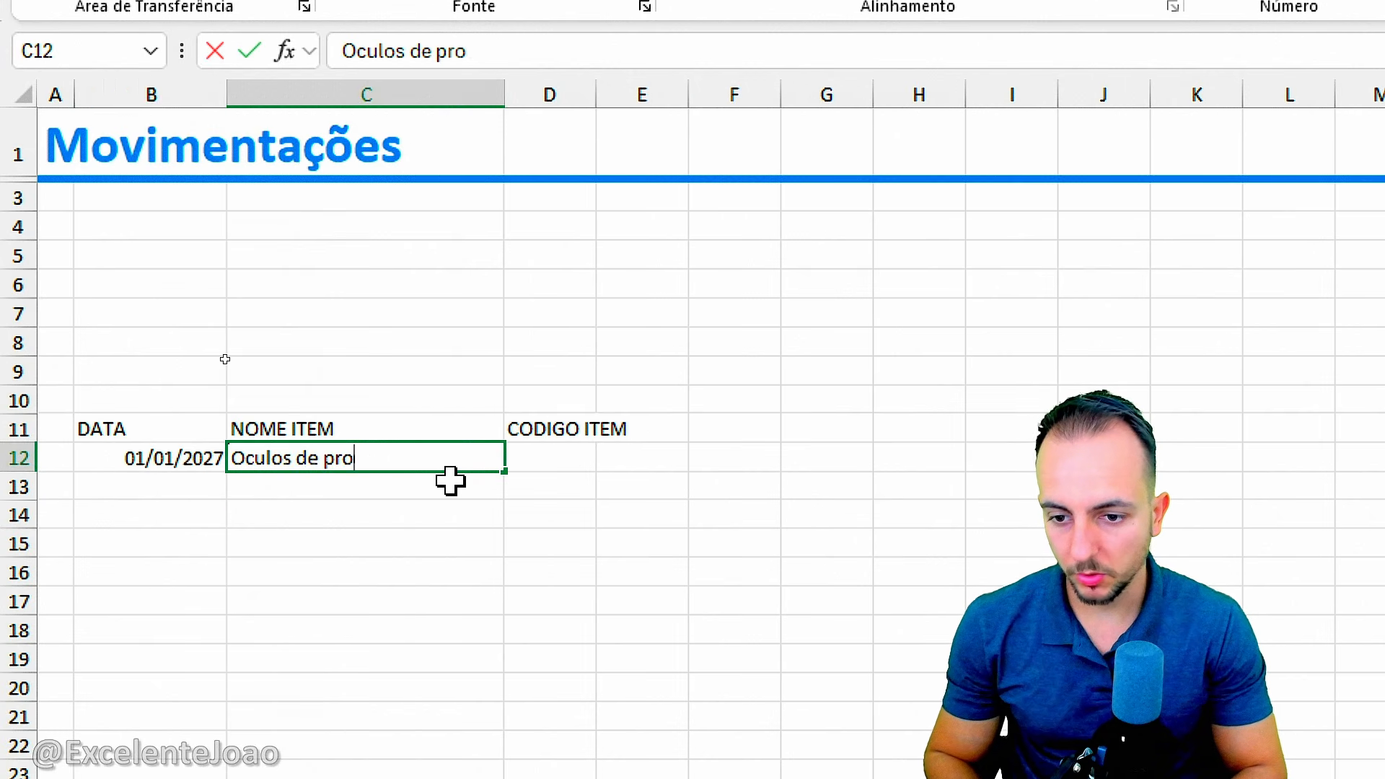
type("teção ")
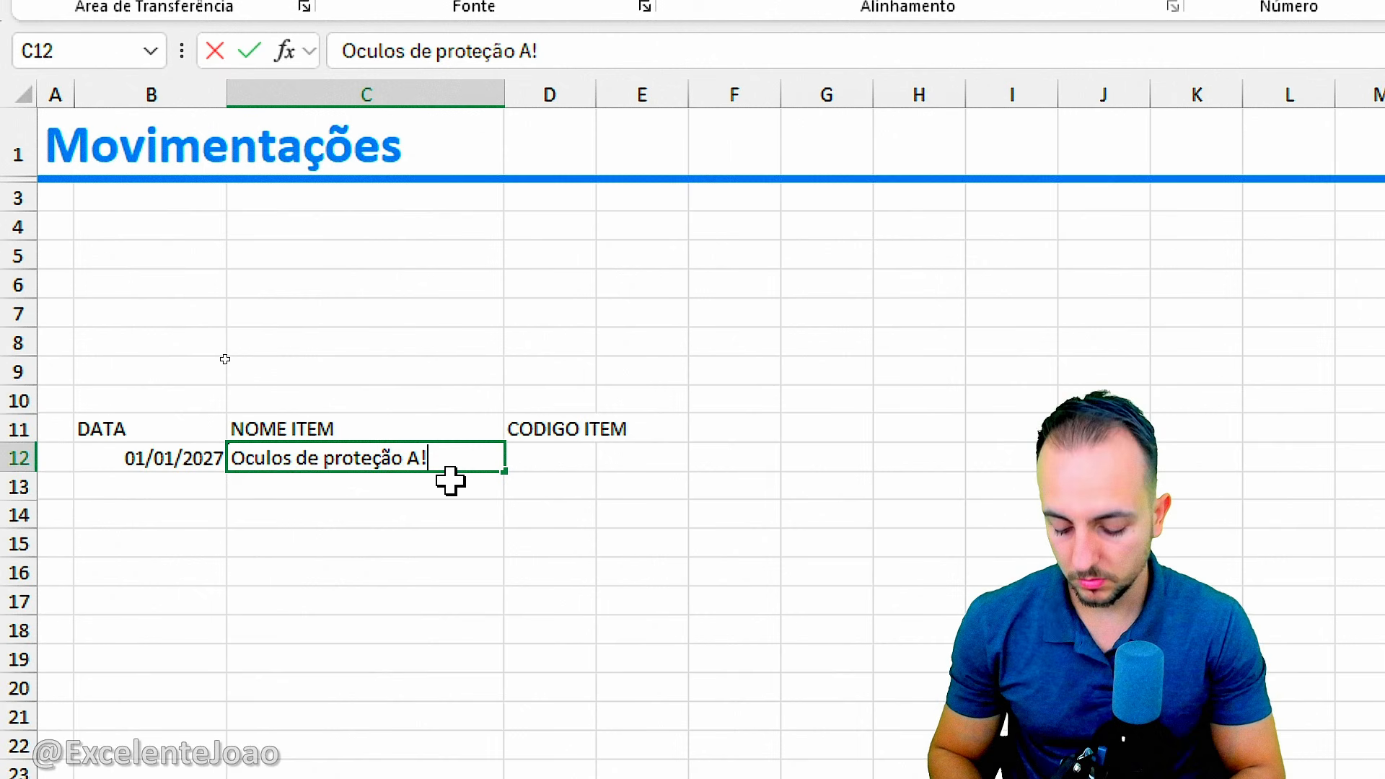
type("A1b@")
key("BackSpace")
type("2")
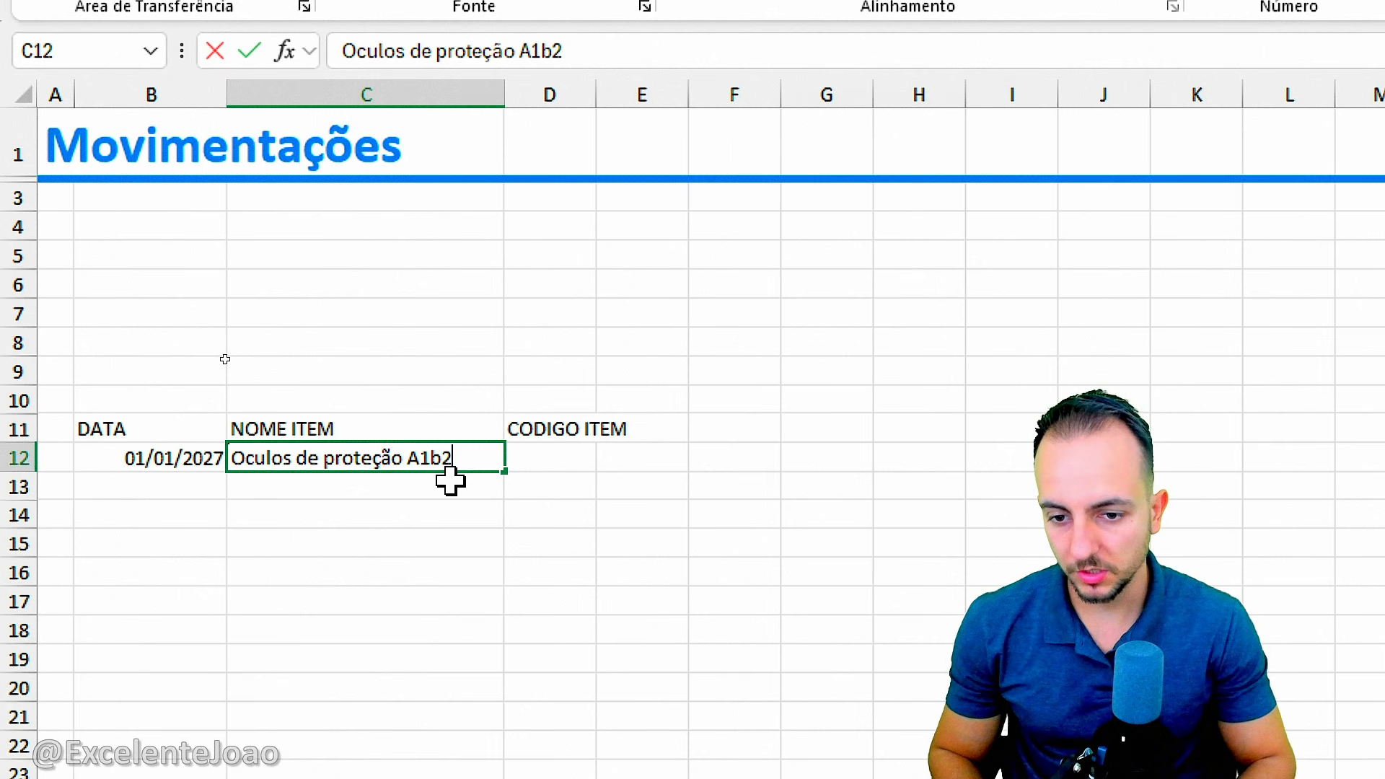
key("Return")
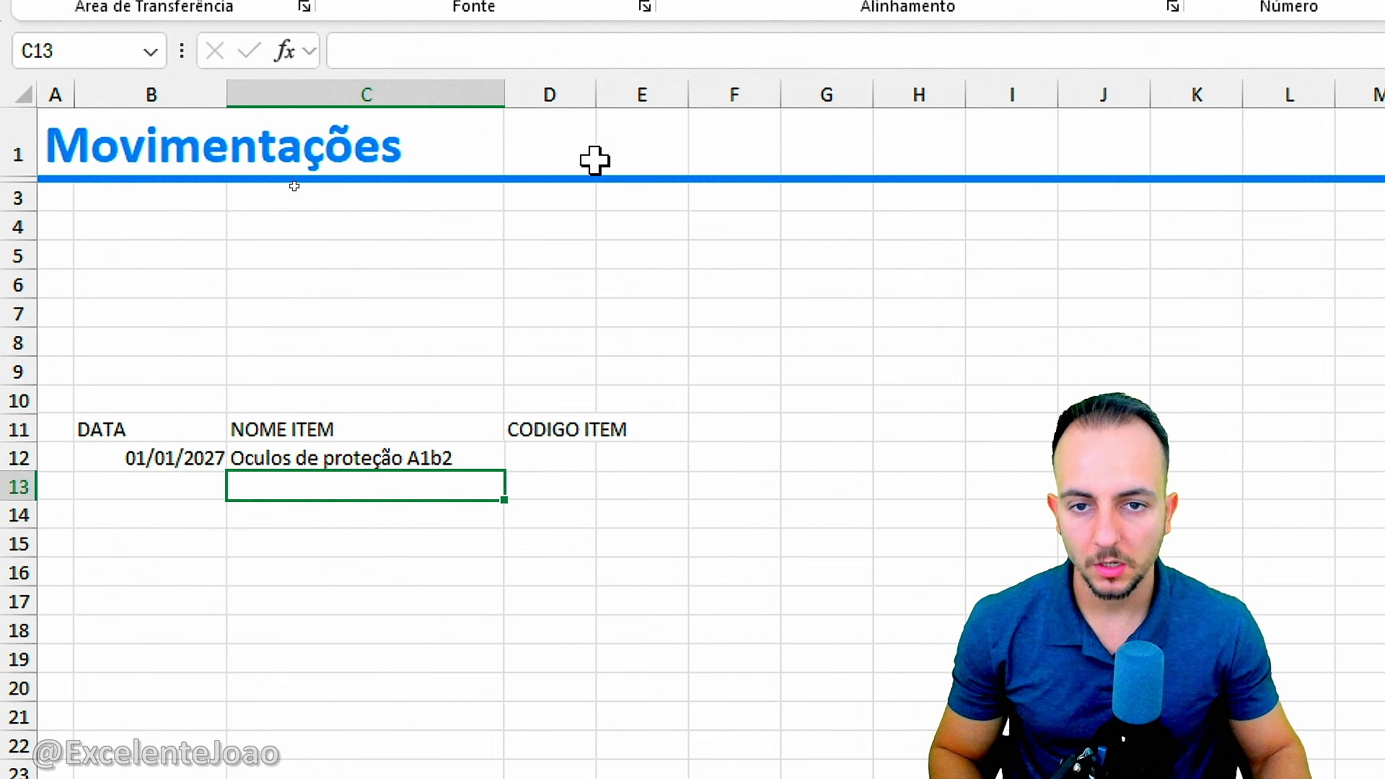
Widen column D and enter the item code 00110 in cell D12
left_click_drag(597, 95, 671, 112)
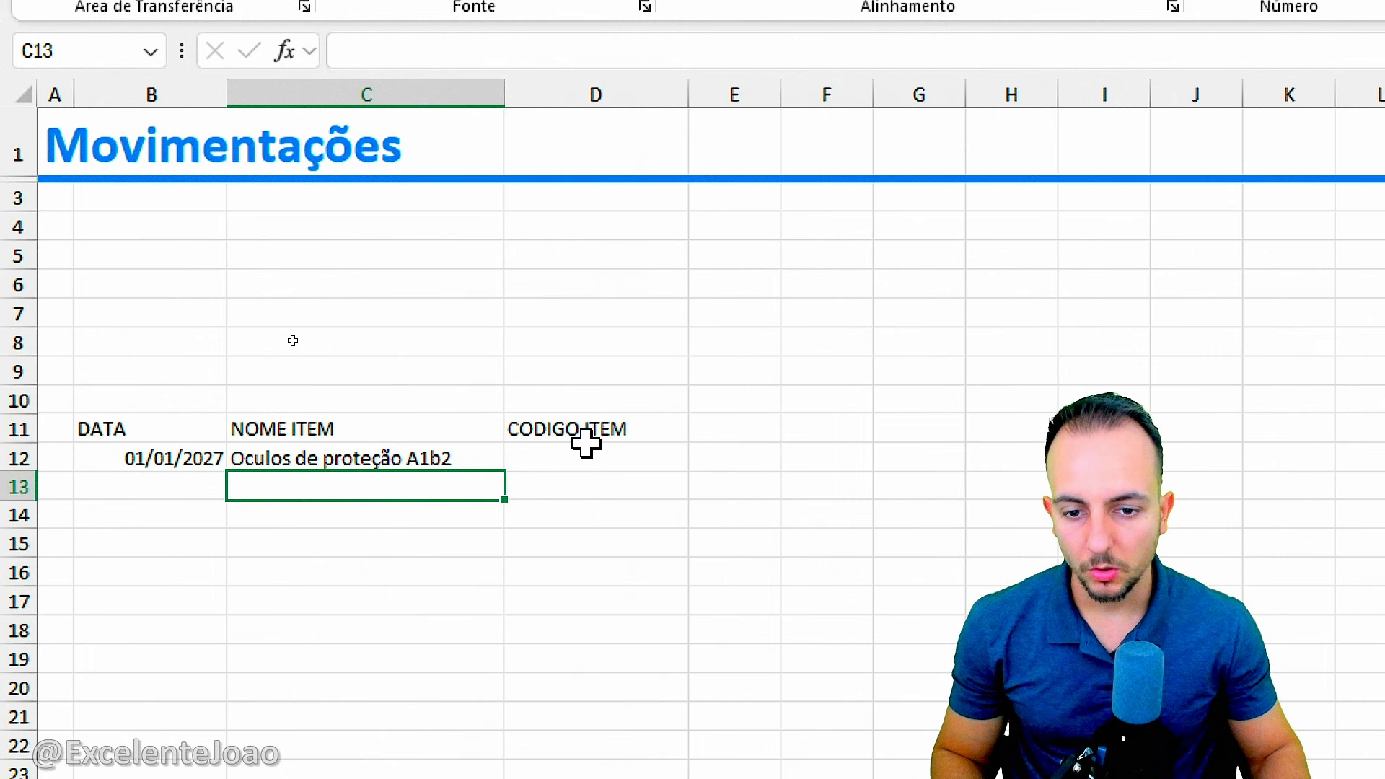
left_click(587, 453)
type("00")
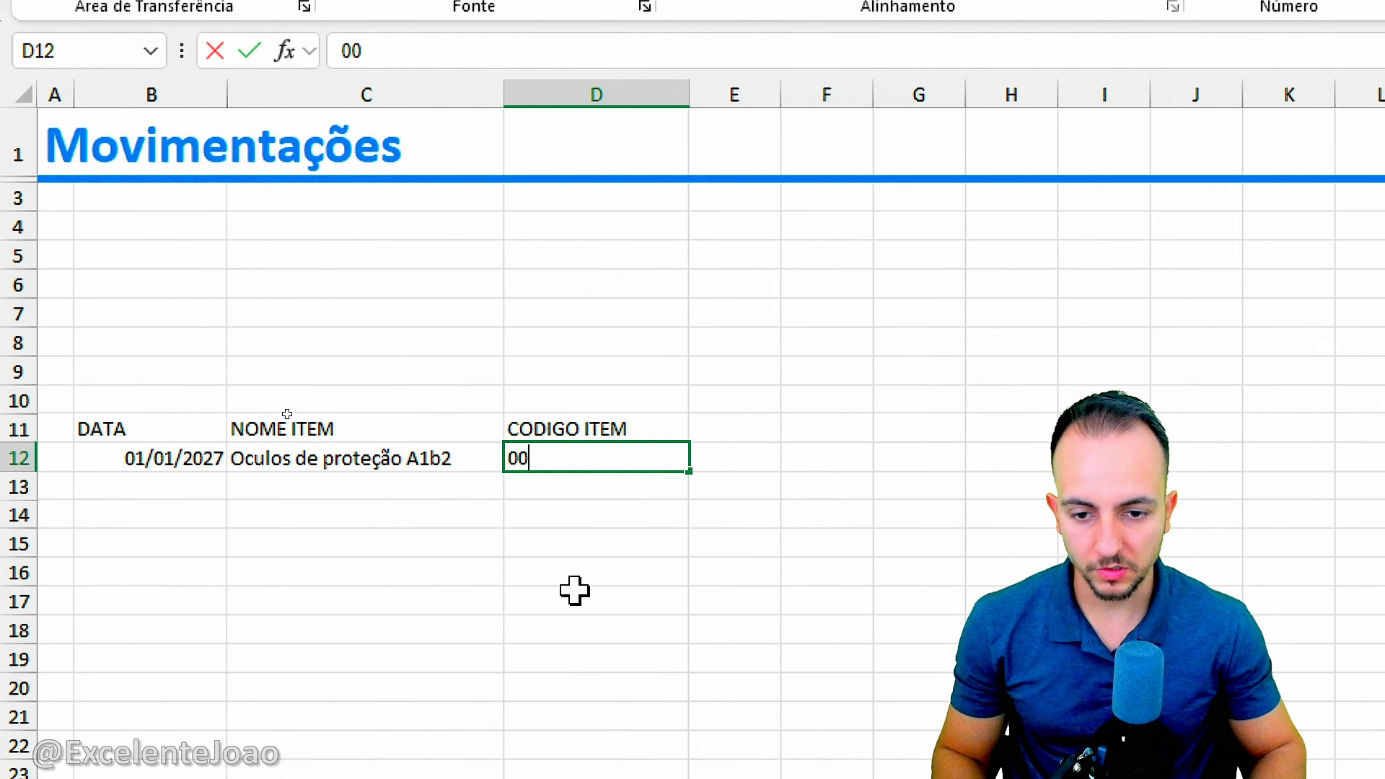
type("110")
key("Return")
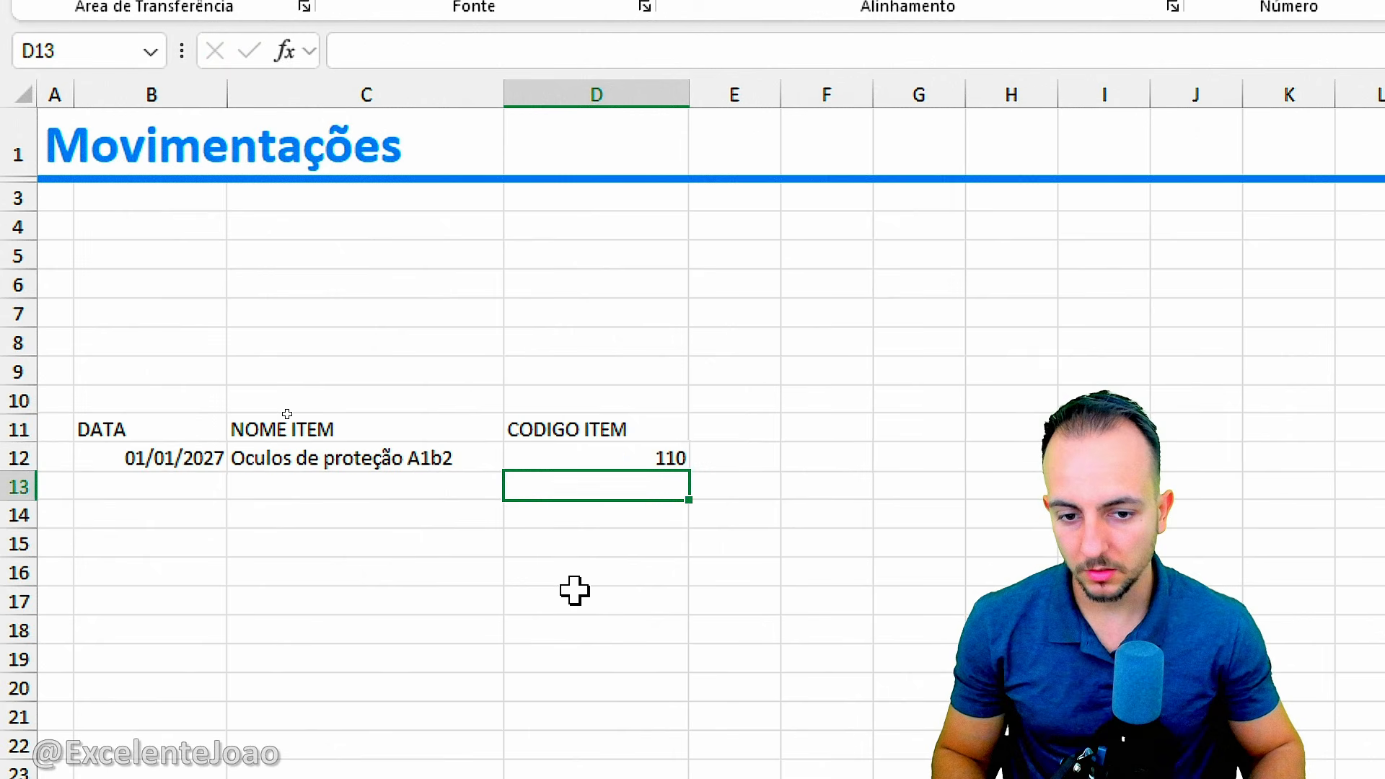
key("ctrl+2")
mouse_move(681, 437)
left_mouse_down()
mouse_move(645, 440)
mouse_move(672, 434)
left_mouse_up()
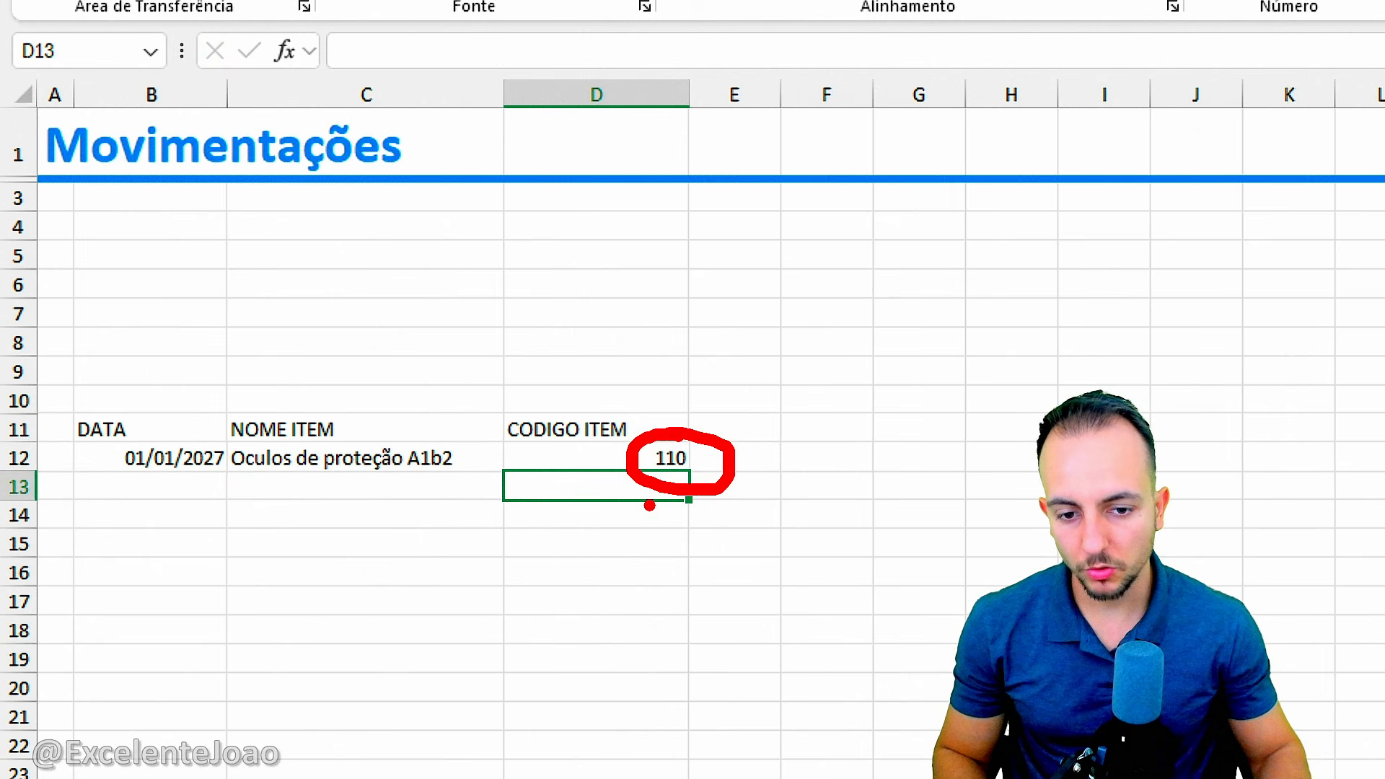
left_click_drag(654, 507, 638, 550)
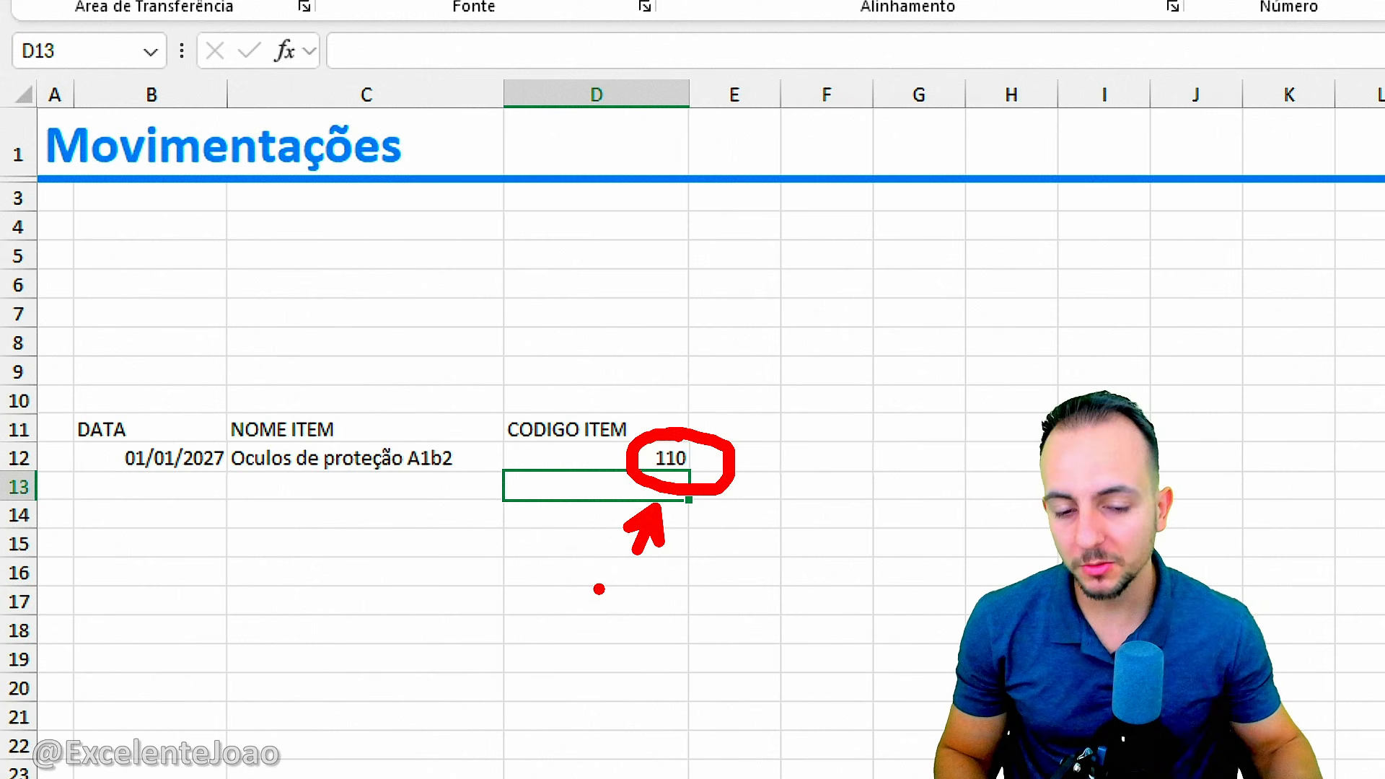
key("Escape")
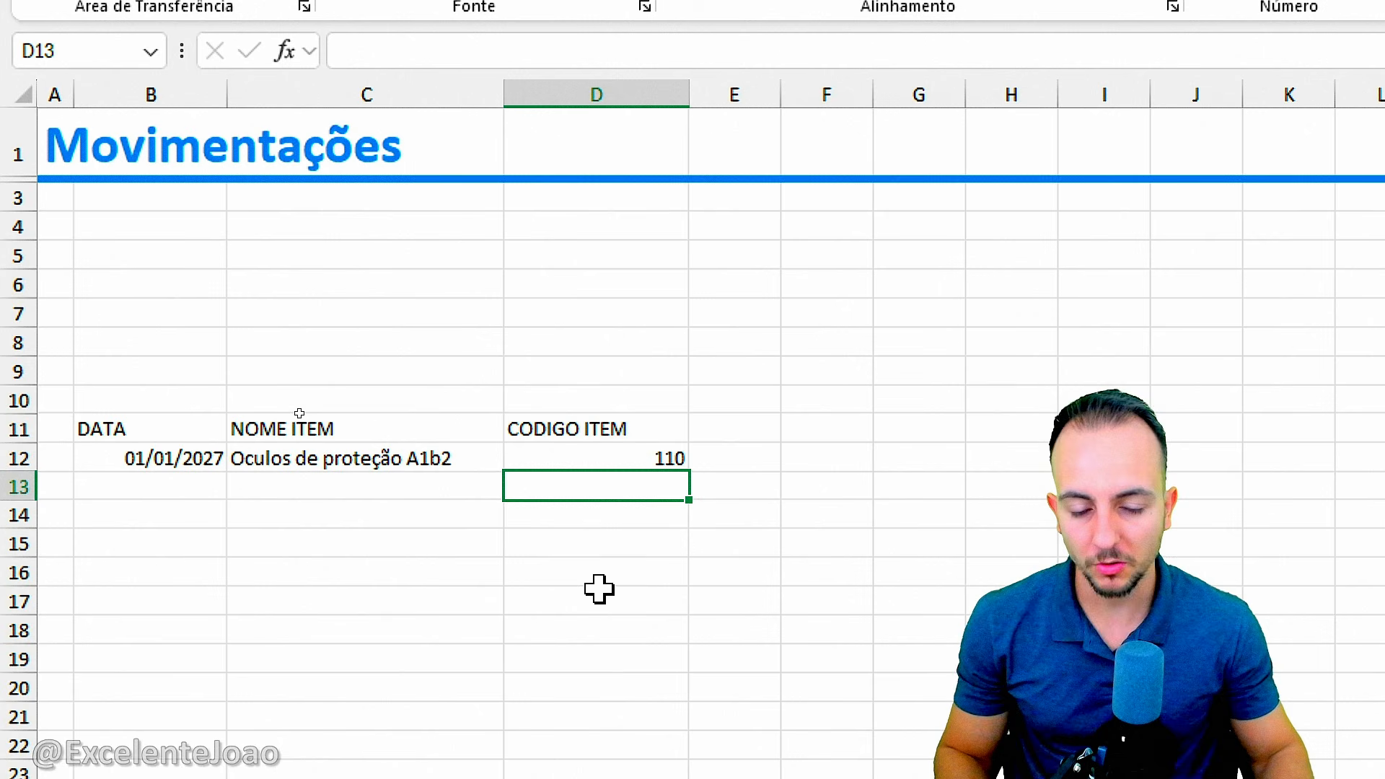
Set the number format of cell D12 to Texto and replace its item code with 00001
left_click(681, 463)
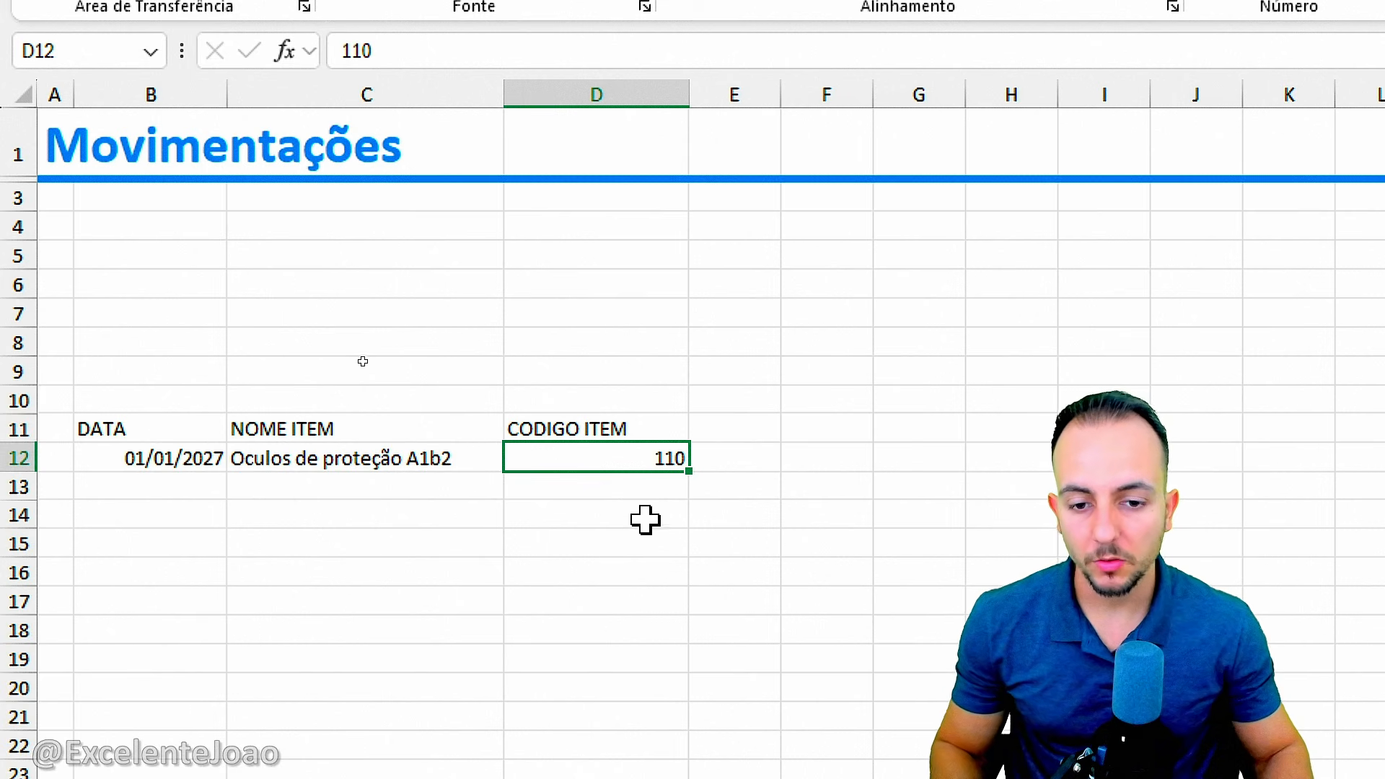
key("ctrl+2")
mouse_move(683, 431)
left_mouse_down()
mouse_move(721, 462)
mouse_move(660, 422)
left_mouse_up()
key("Escape")
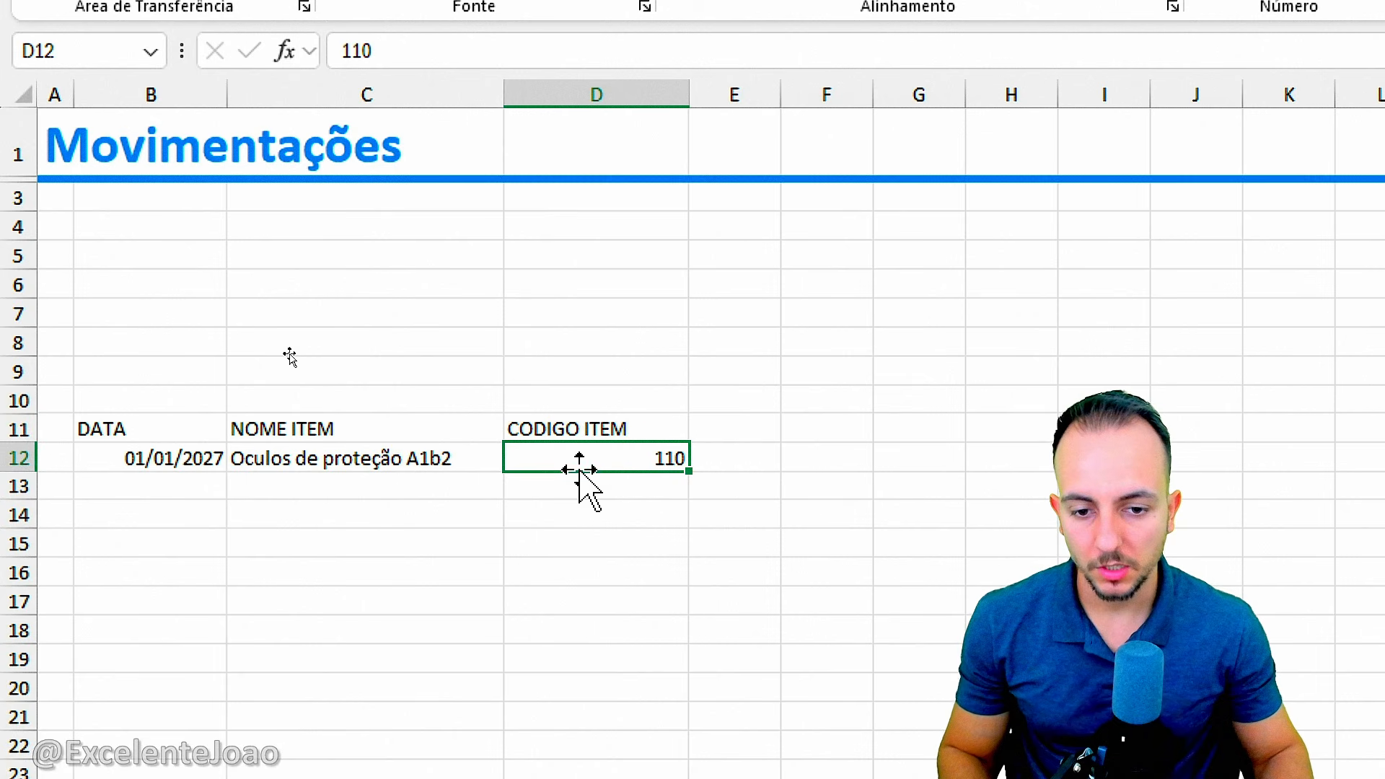
key("ctrl+2")
left_click_drag(672, 490, 741, 577)
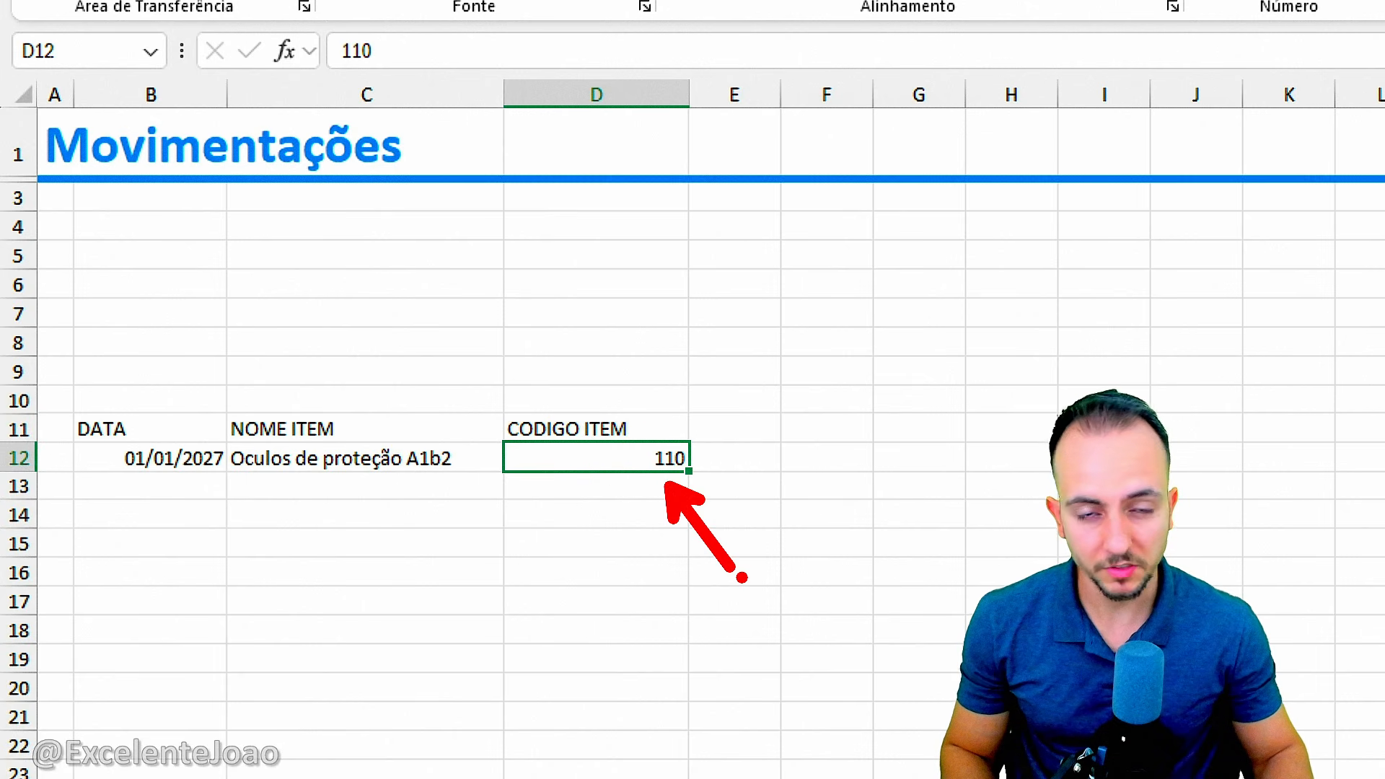
key("Escape")
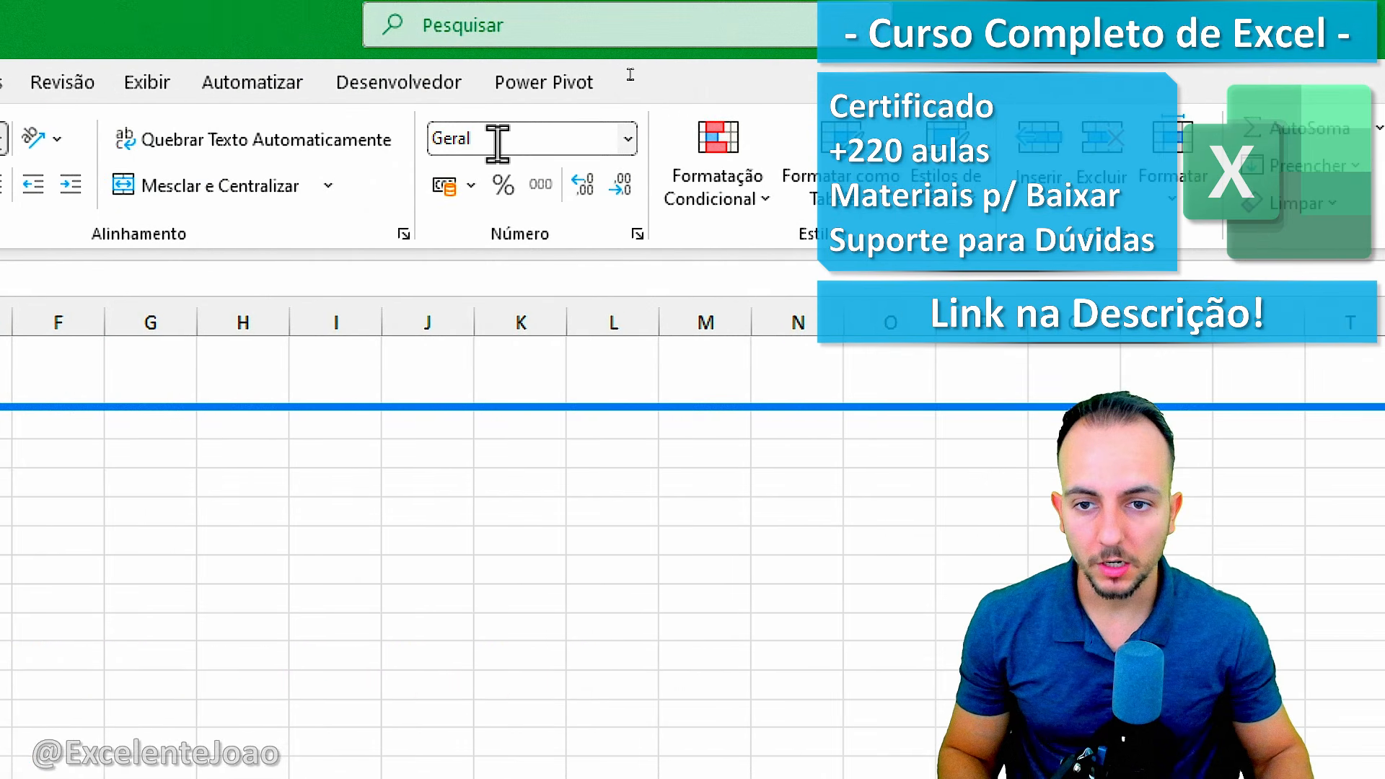
left_click(628, 139)
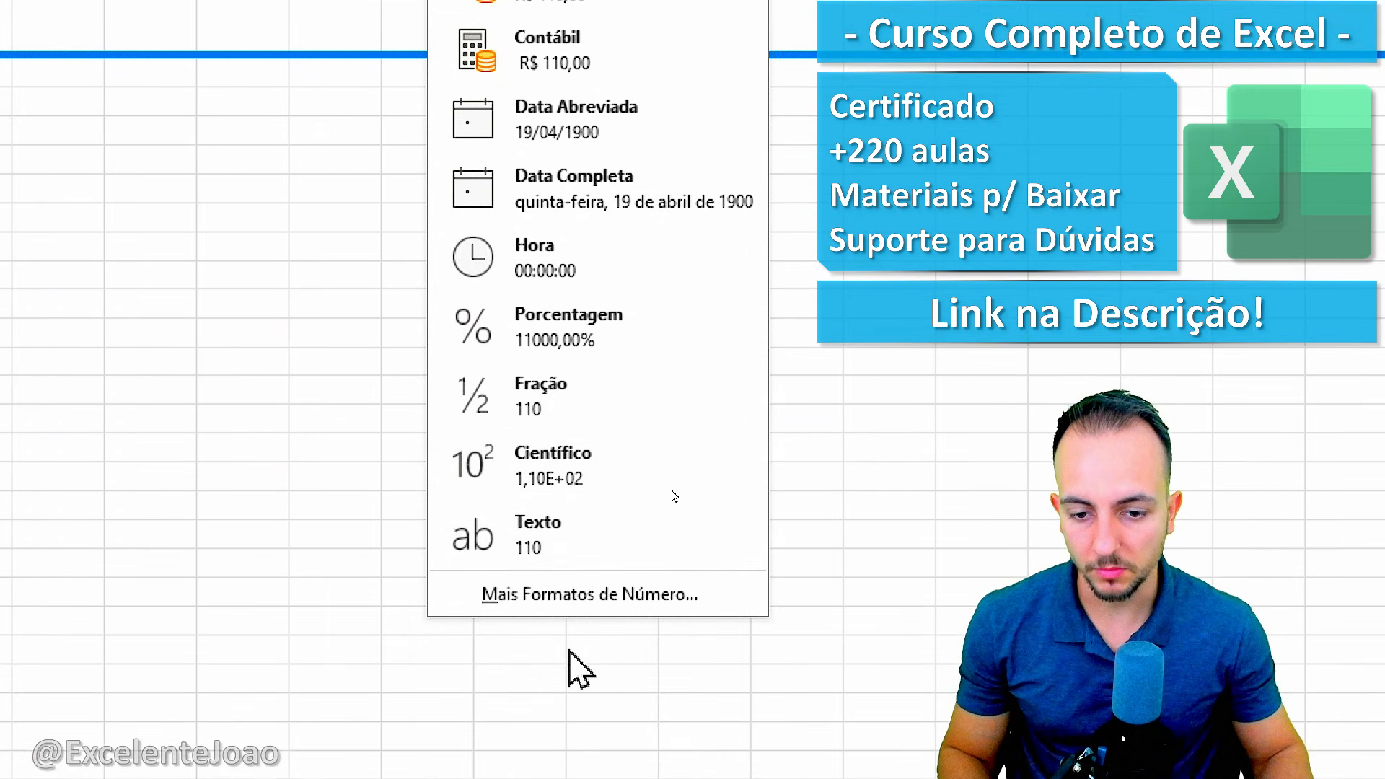
left_click(556, 556)
type("00001")
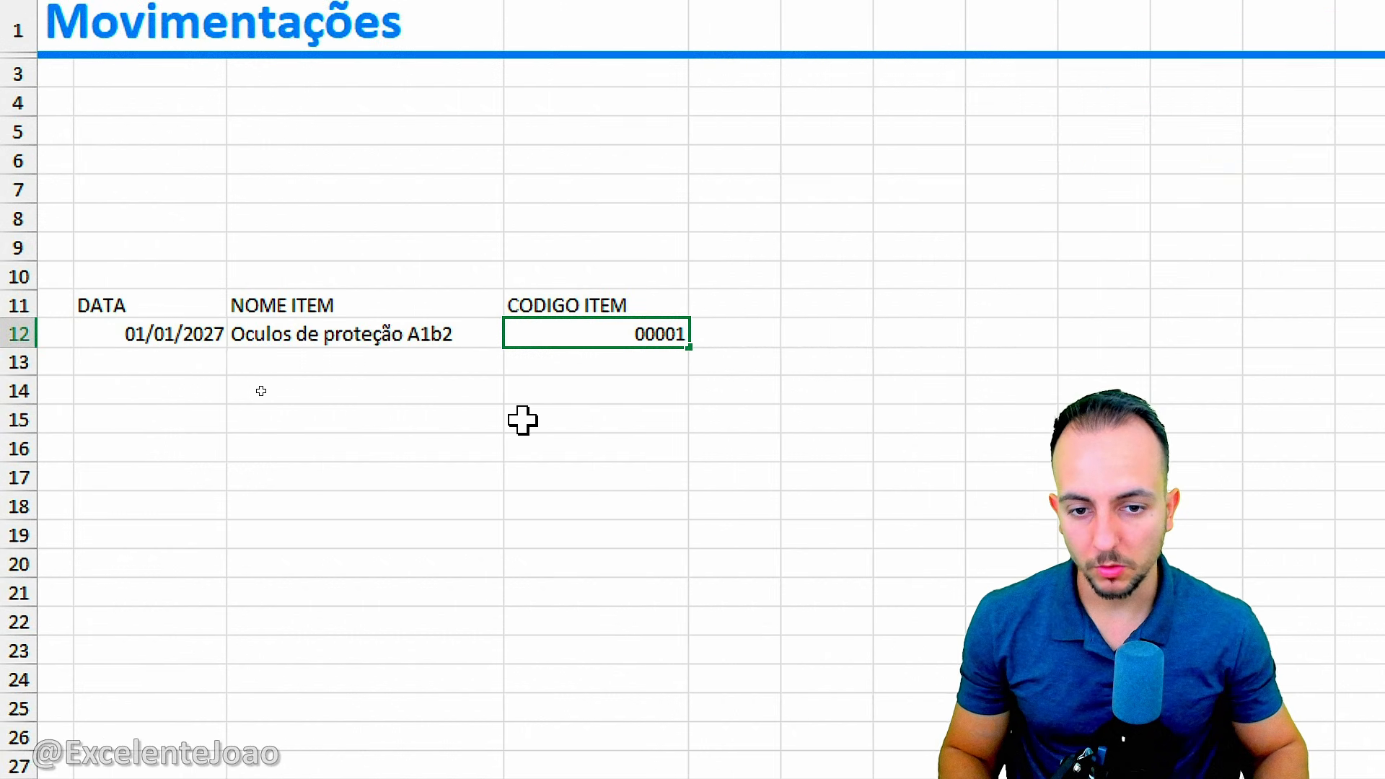
key("Return")
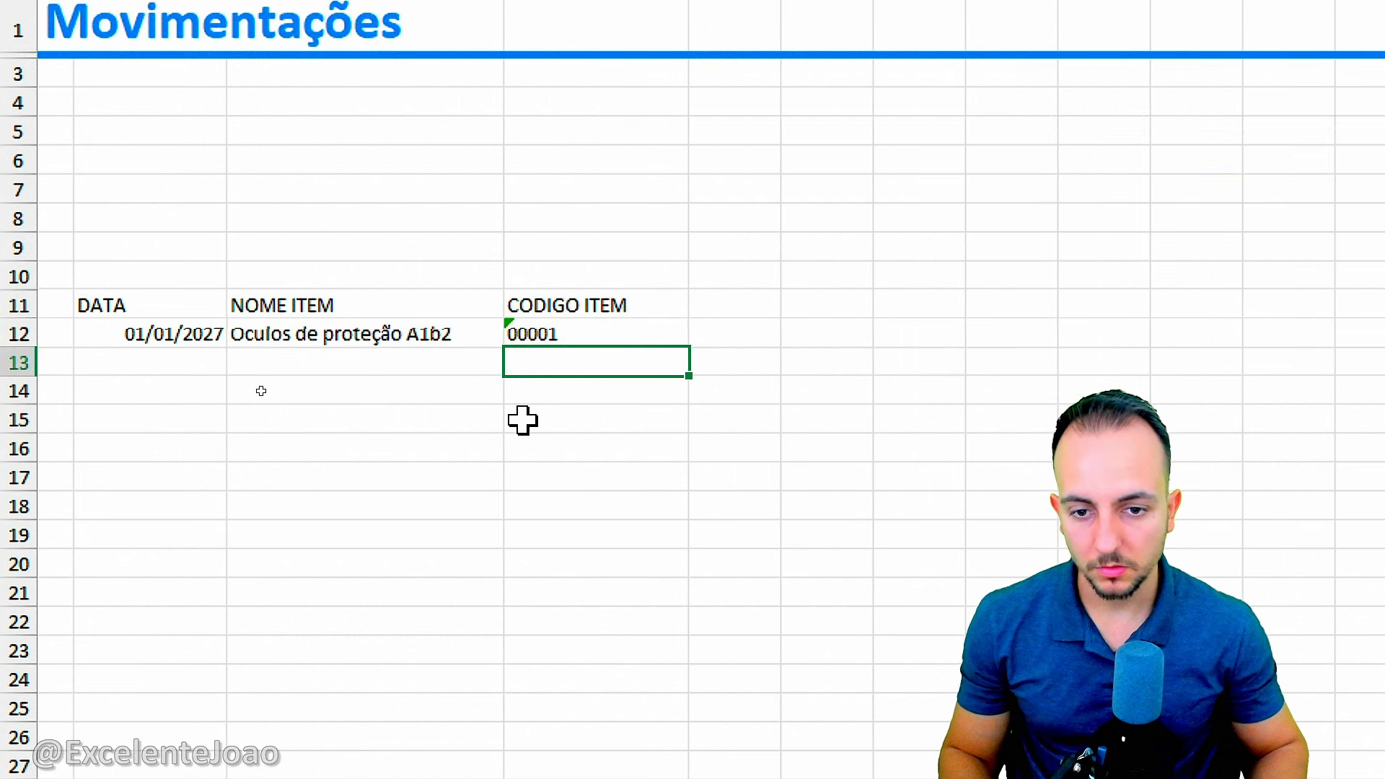
Append the letter "a" to the item code in cell D12, making it 00001a
key("Up")
key("F2")
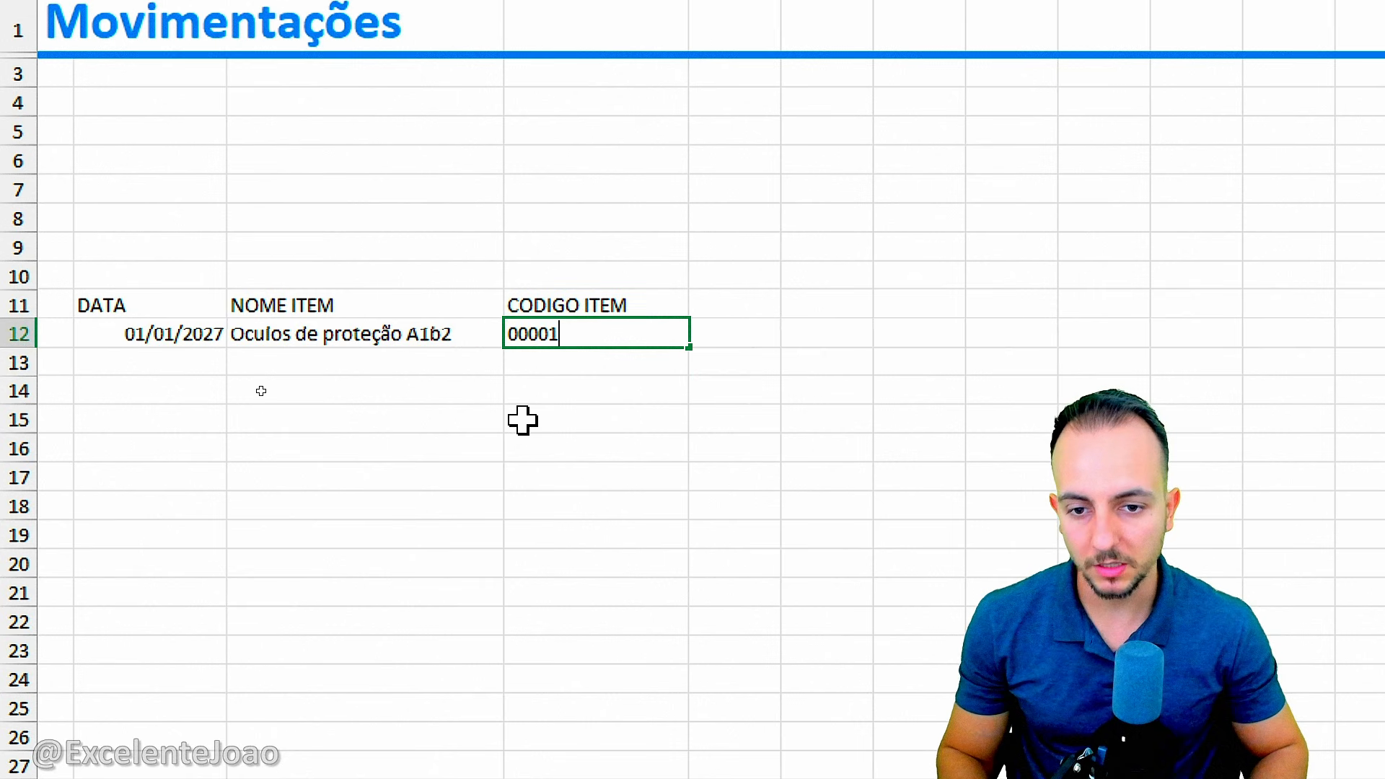
type("a")
key("Return")
left_click(523, 420)
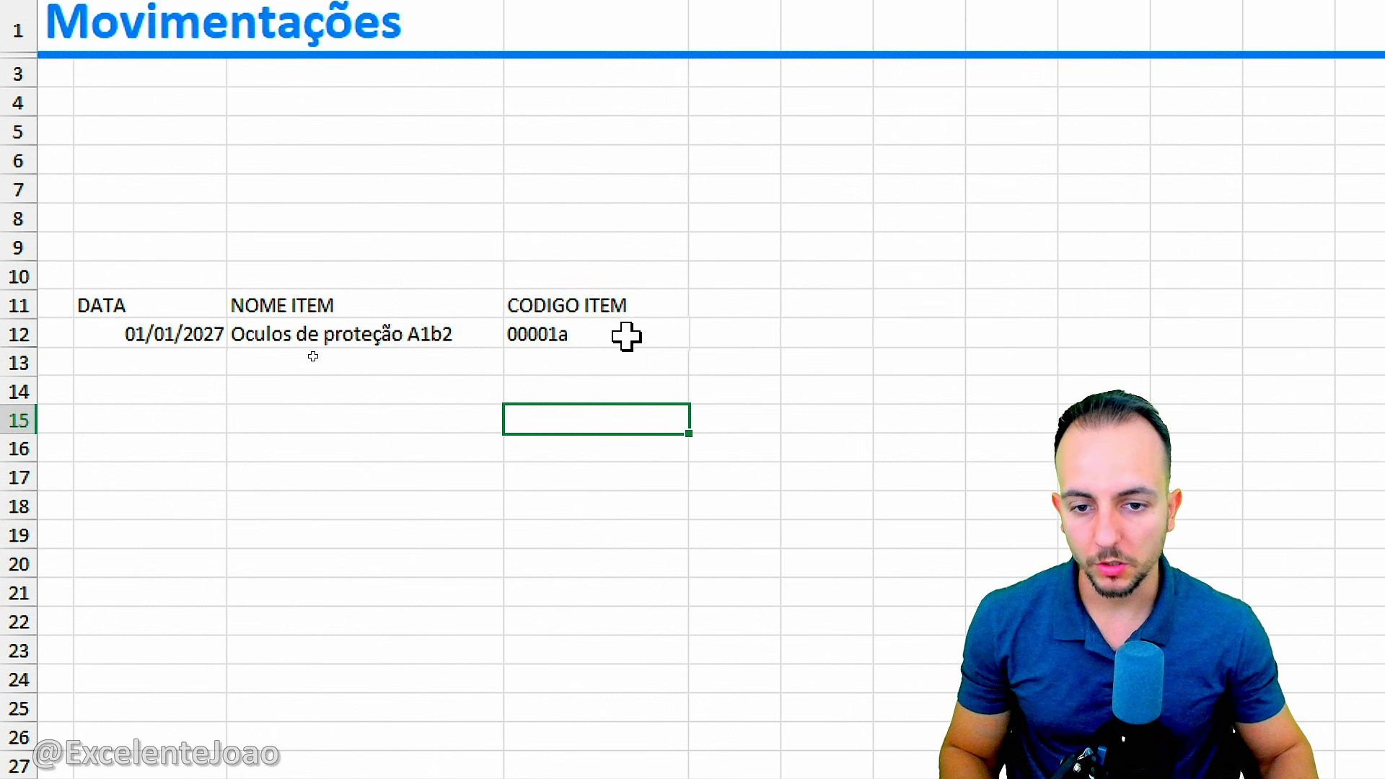
Enter the headers "QTDE ENTRADA" in cell E11 and "LOCAL ENTRADA" in cell F11
left_click(620, 300)
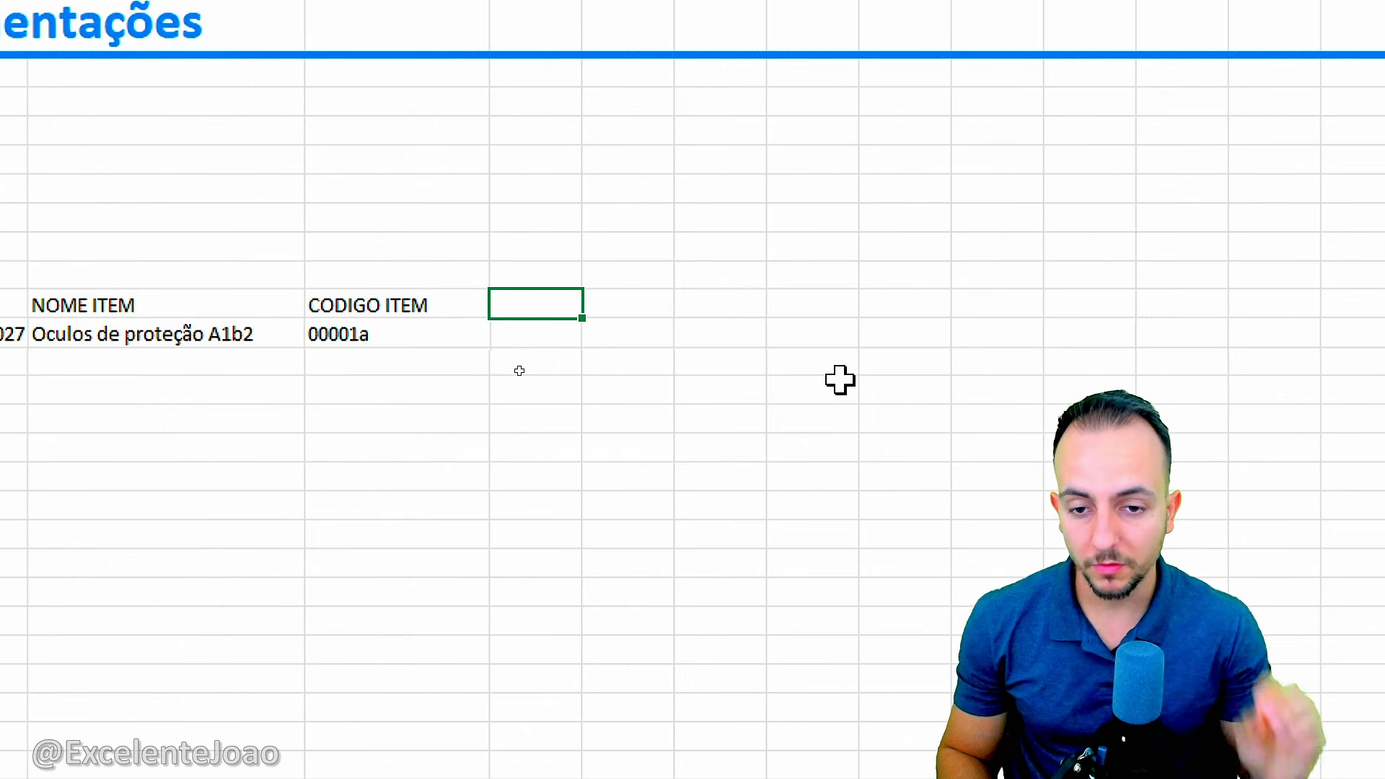
type("TDE")
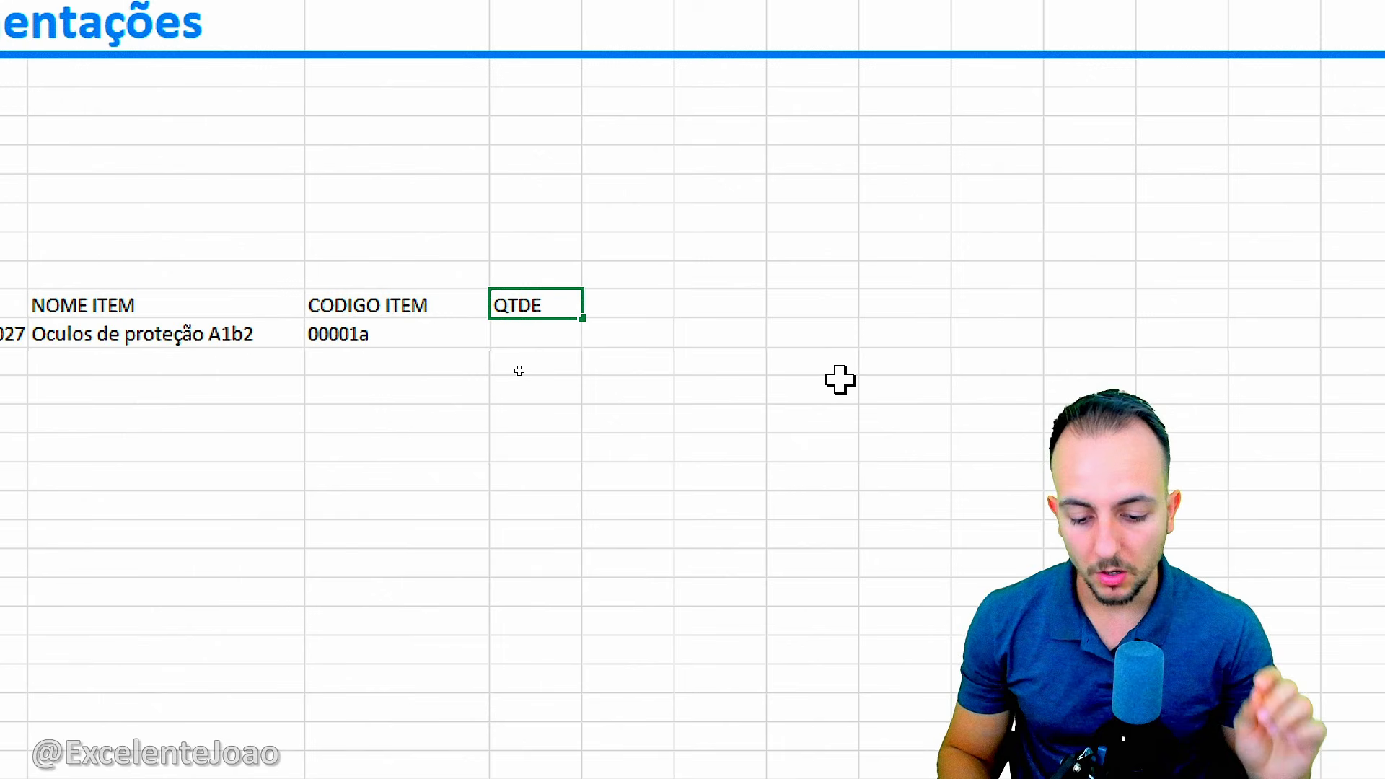
type(" ENTRADA")
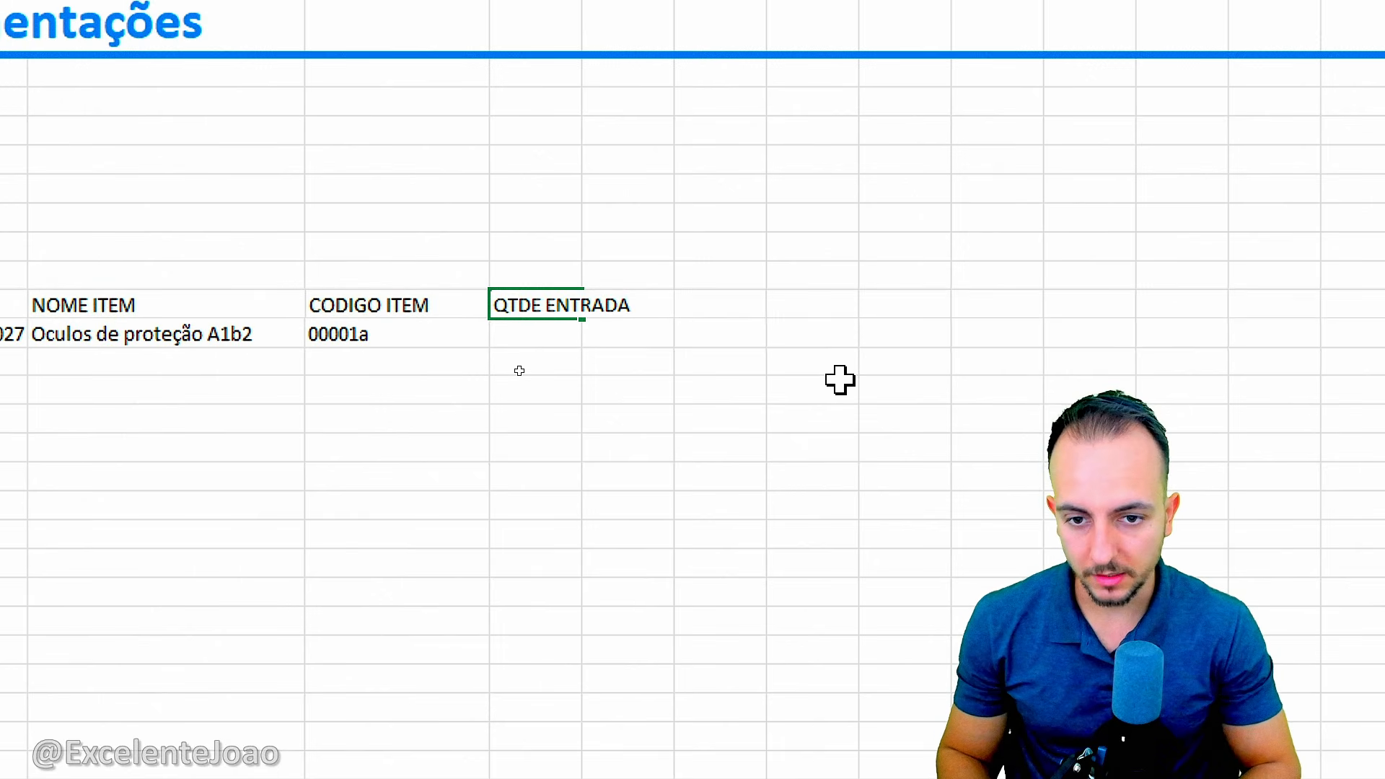
key("Tab")
type("LOCAL ENTR")
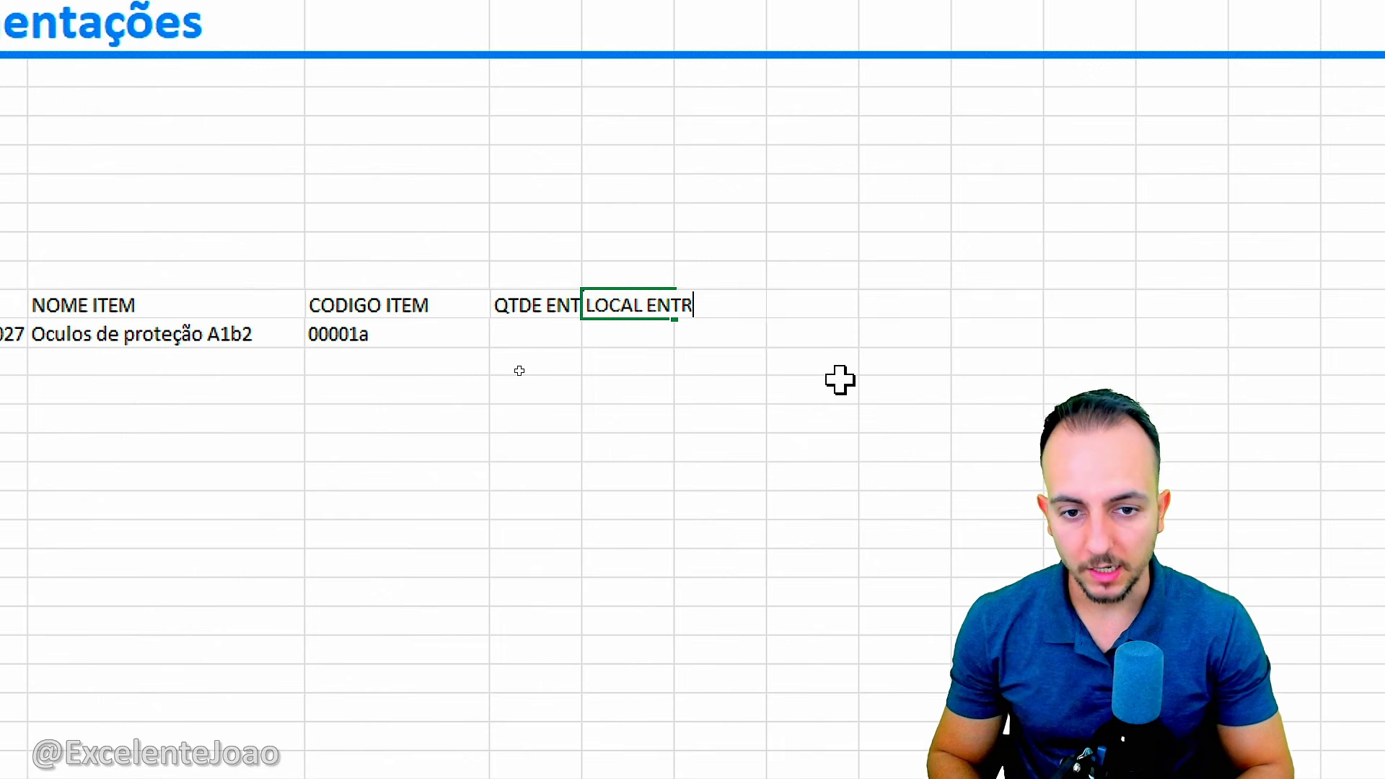
type("ADA")
key("Tab")
Enter the headers "QTDE SAIDA" in cell G11 and "LOCAL SAIDA" in cell H11
type("QT")
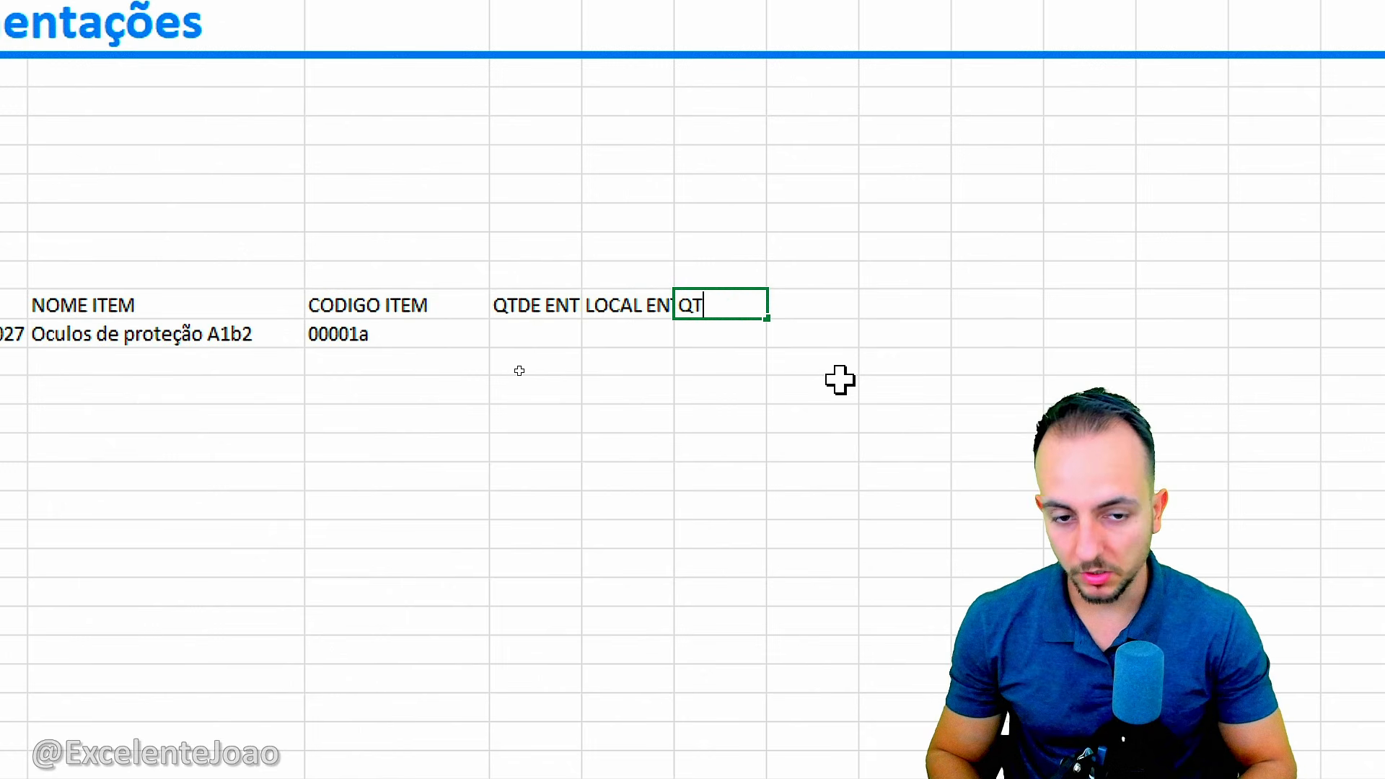
type("DE SAIDA")
key("Tab")
type("L")
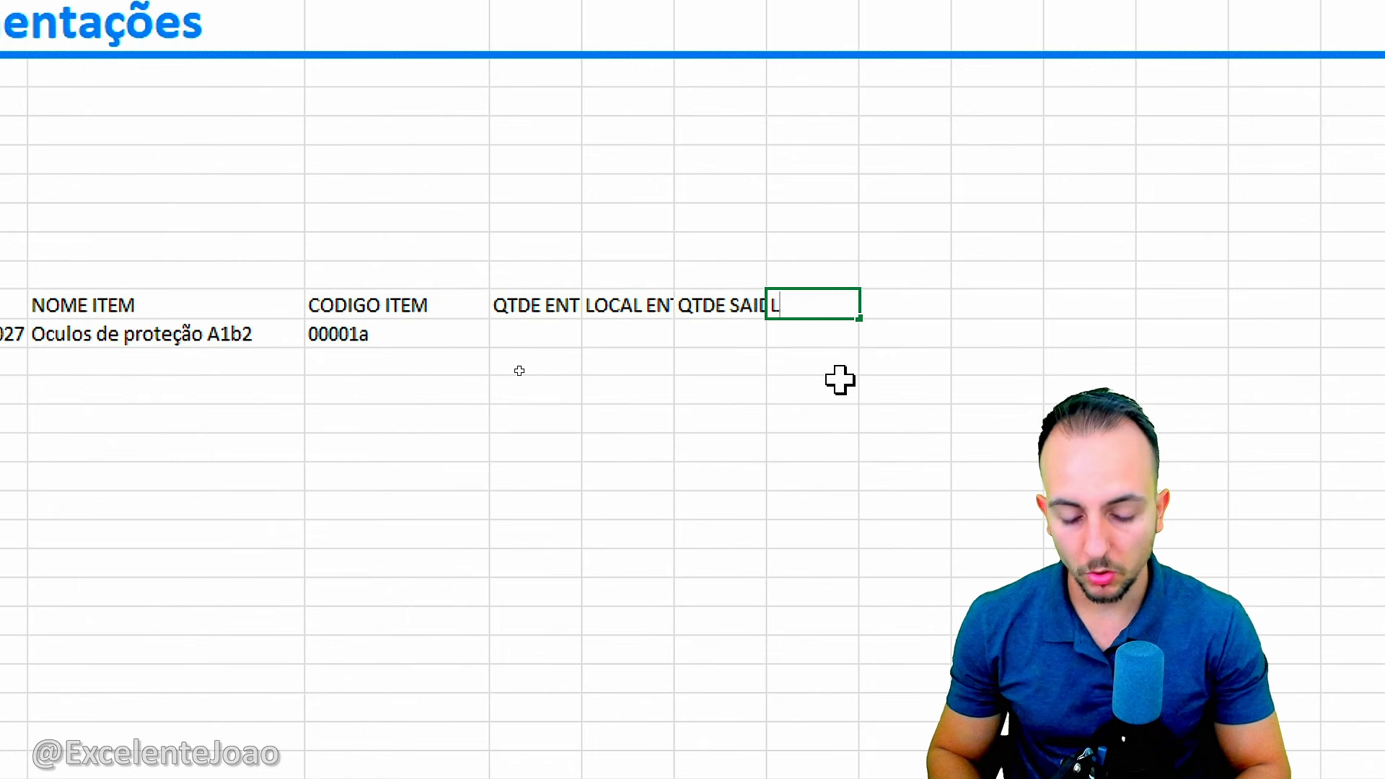
type("OCAL SAIDA")
key("Tab")
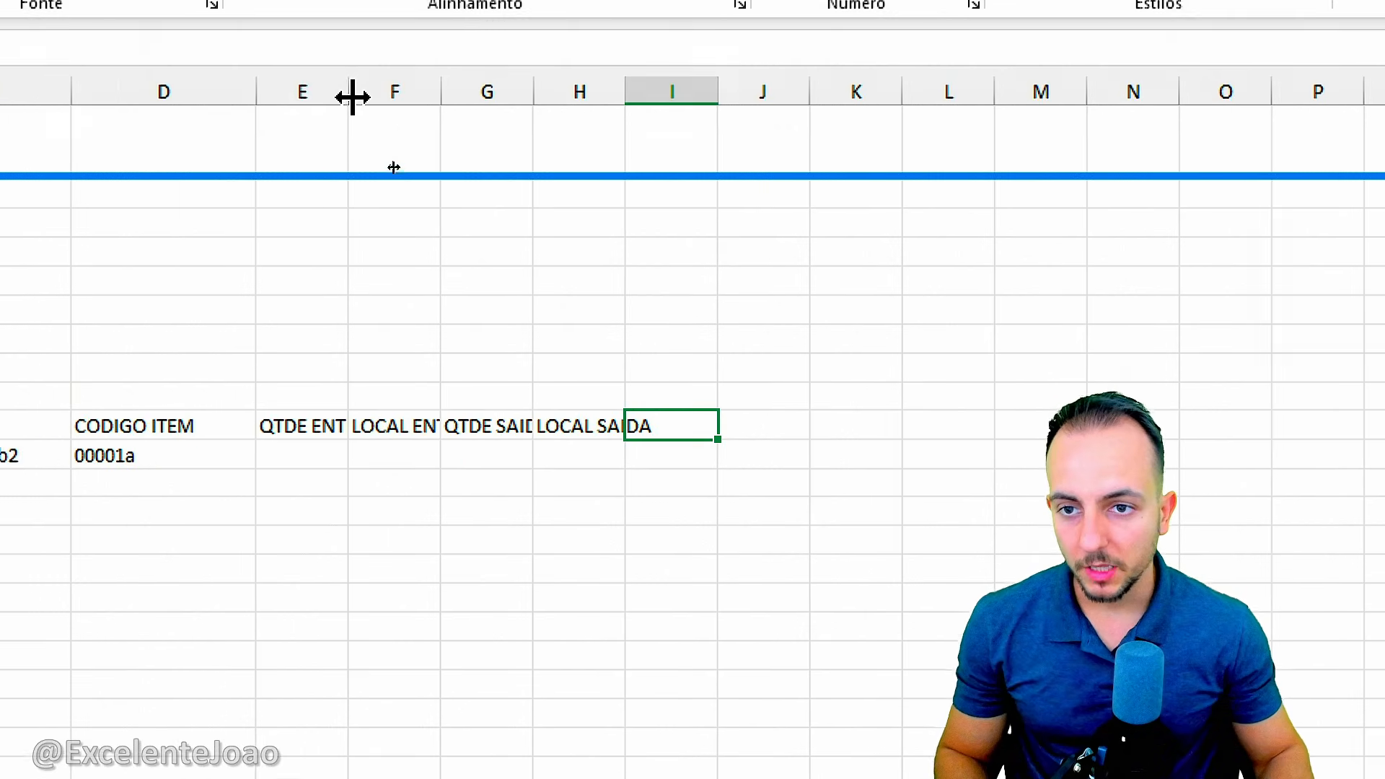
Widen columns E to H to fit their full headers and select the item name in cell C12
left_click_drag(732, 4, 736, 4)
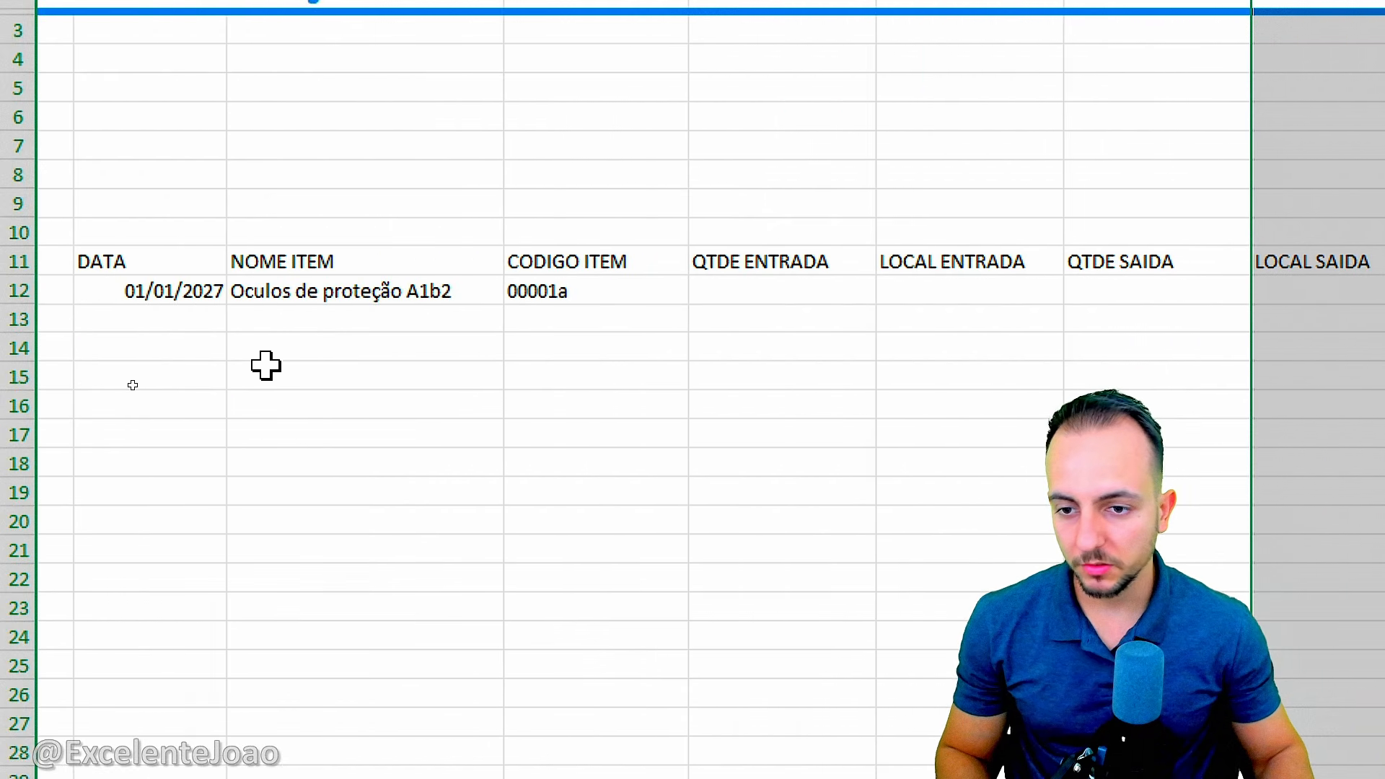
left_click_drag(395, 272, 395, 287)
left_click(396, 288)
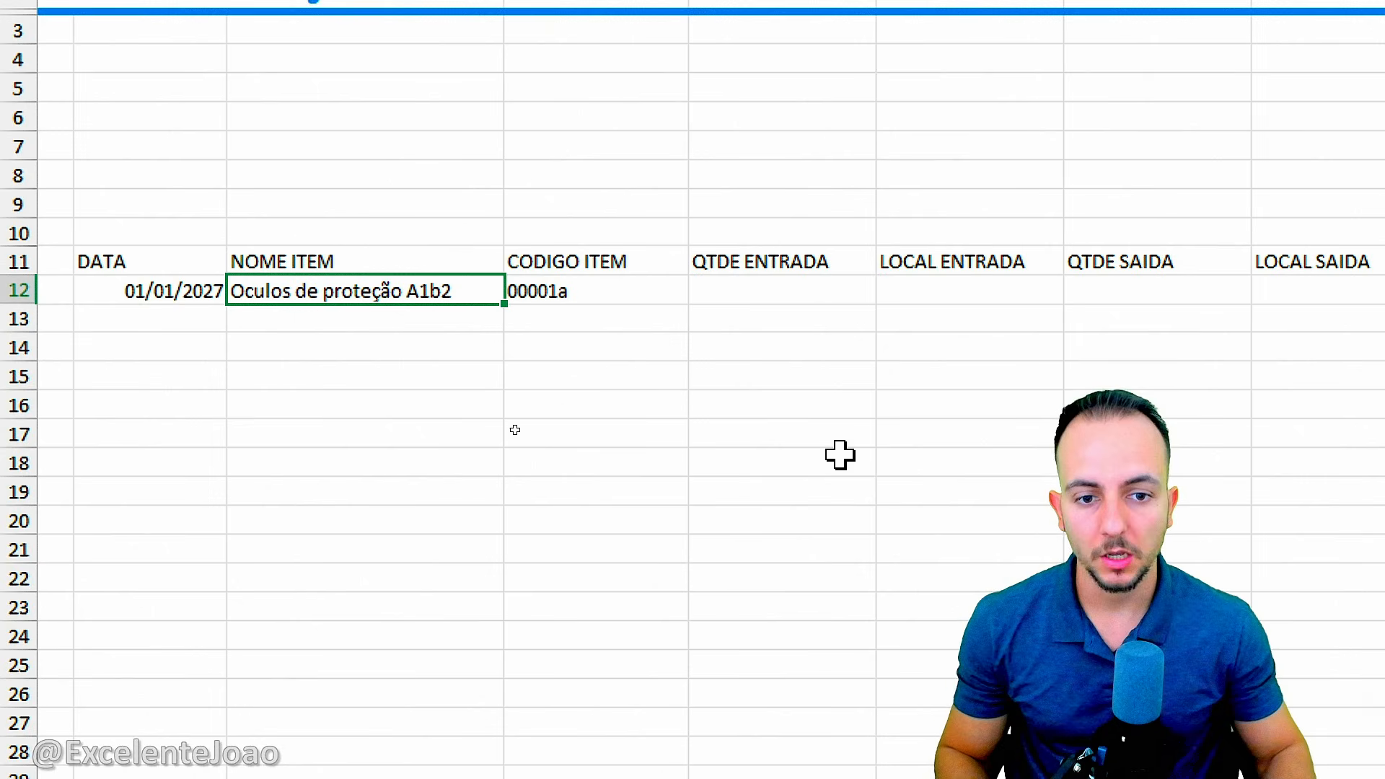
key("ctrl+2")
mouse_move(416, 224)
left_mouse_down()
mouse_move(755, 314)
mouse_move(799, 312)
mouse_move(786, 375)
left_mouse_up()
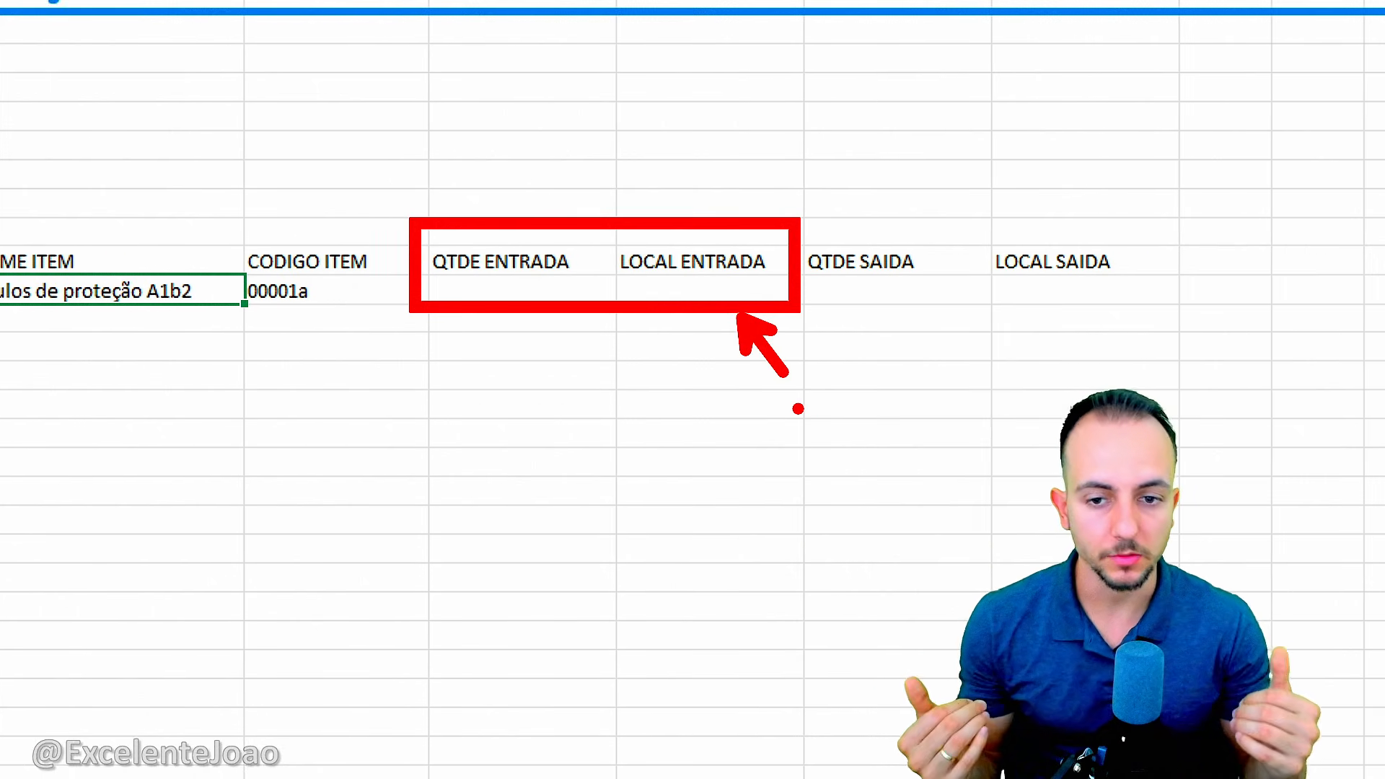
key("Escape")
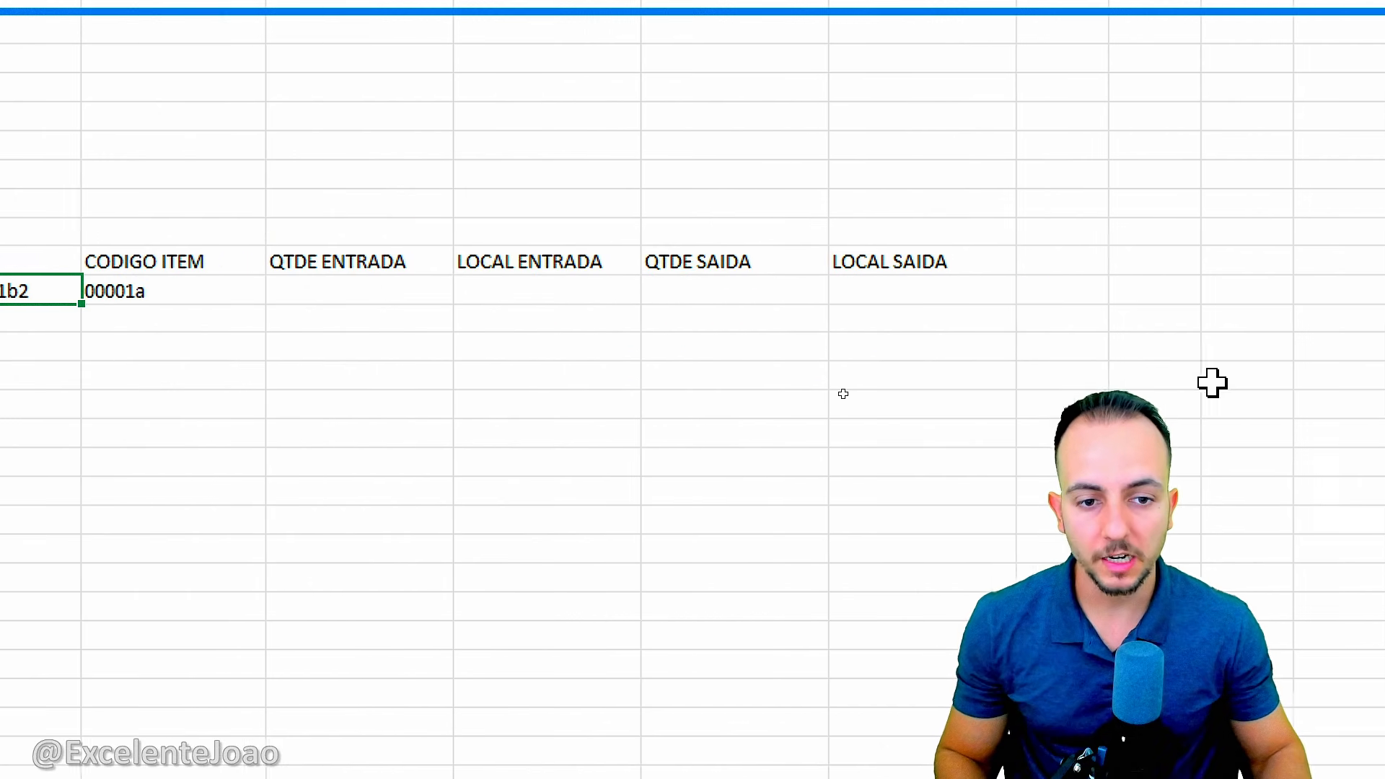
Enter the exit quantity 5 in cell G12 and the exit location "estoque SUL" in cell H12
left_click(502, 298)
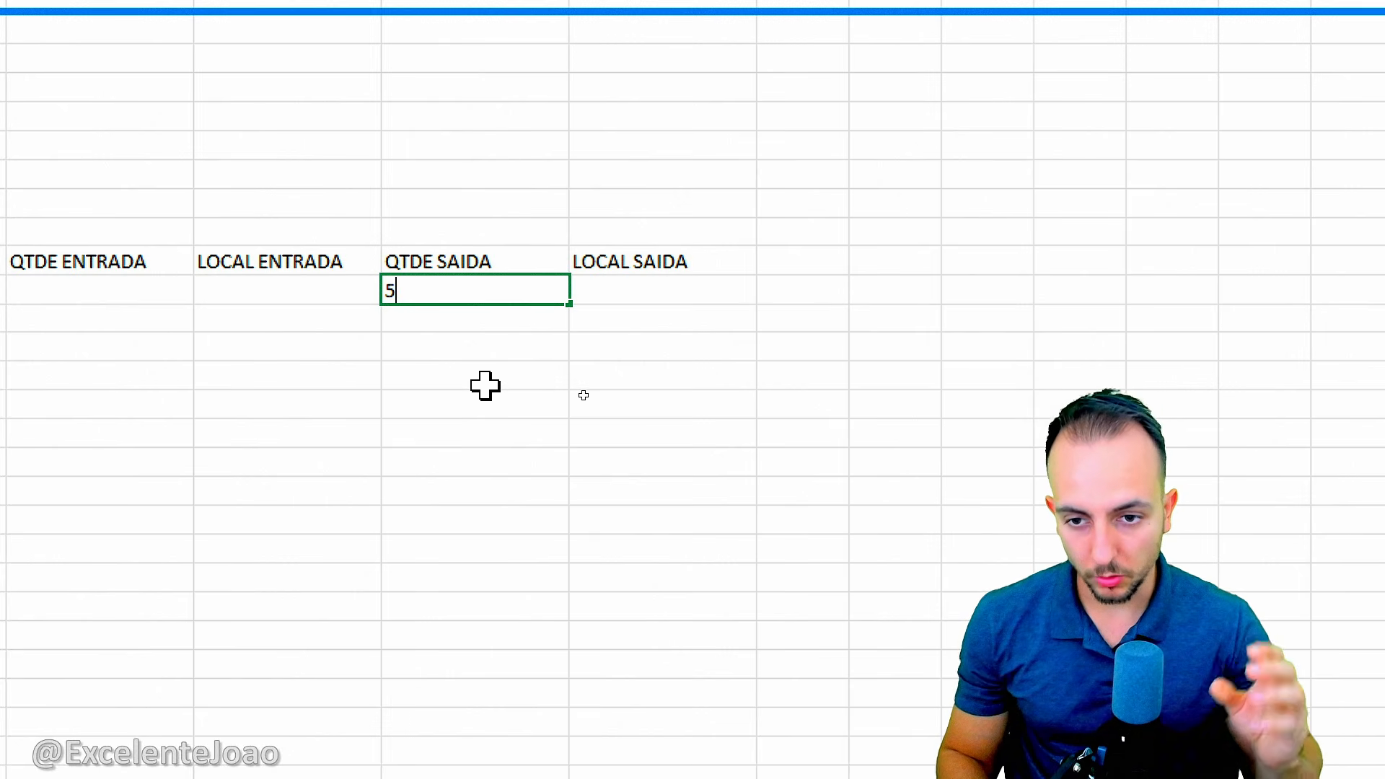
type("5")
key("Return")
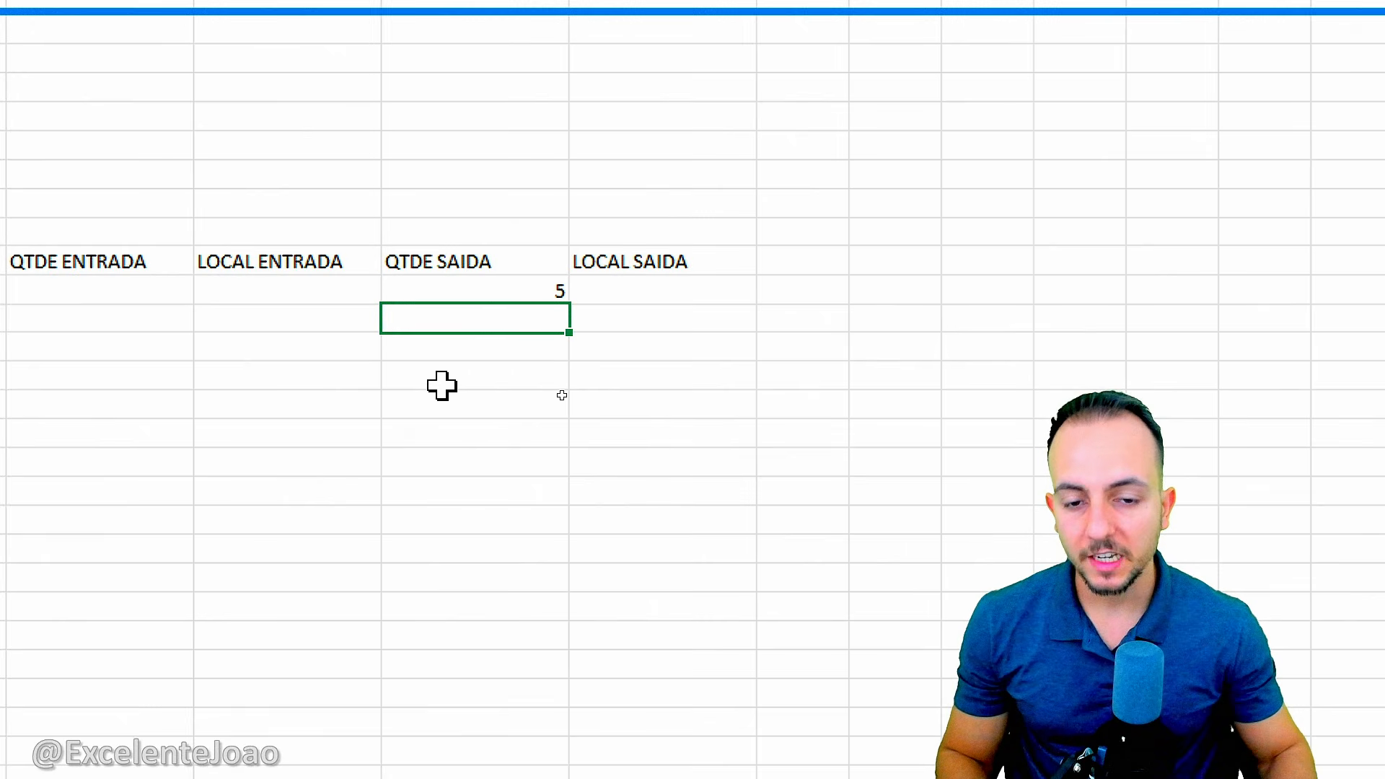
left_click(673, 284)
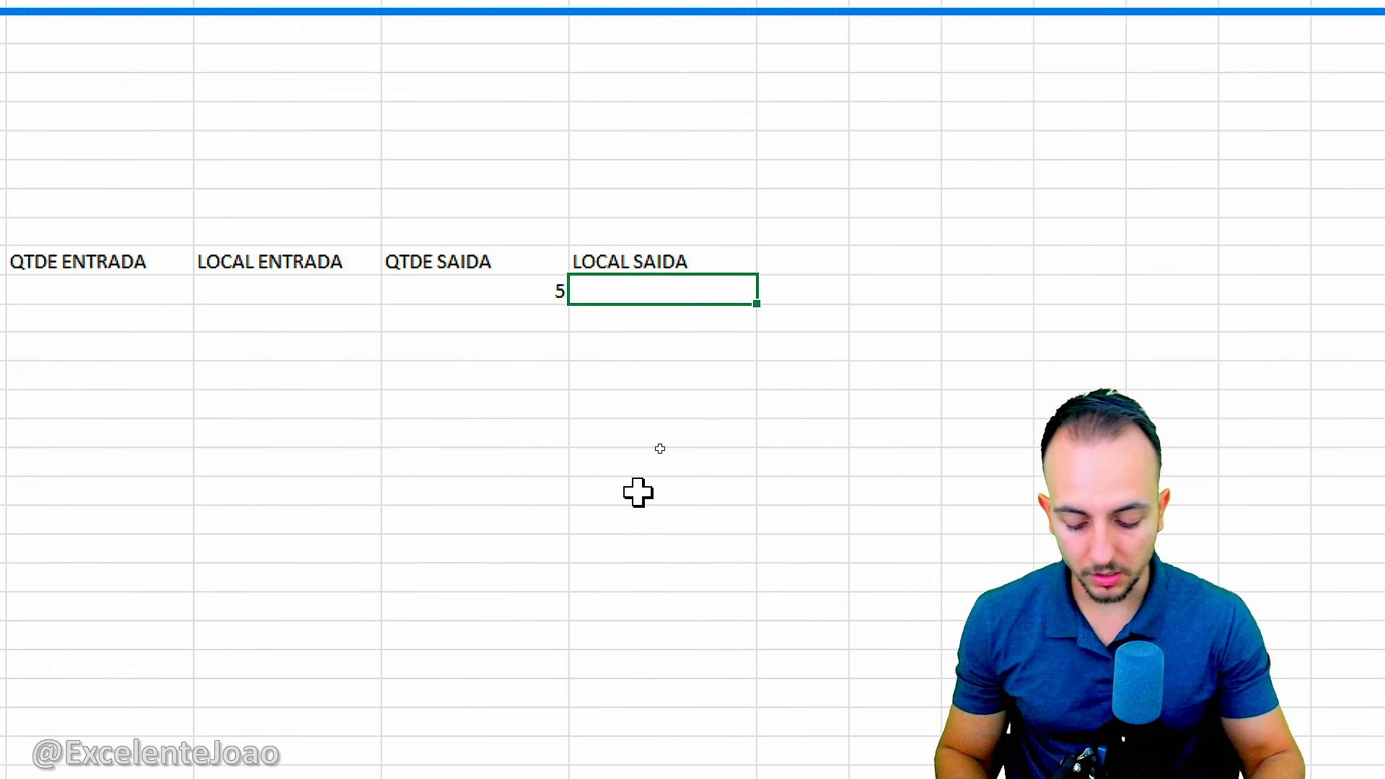
type("estouqe")
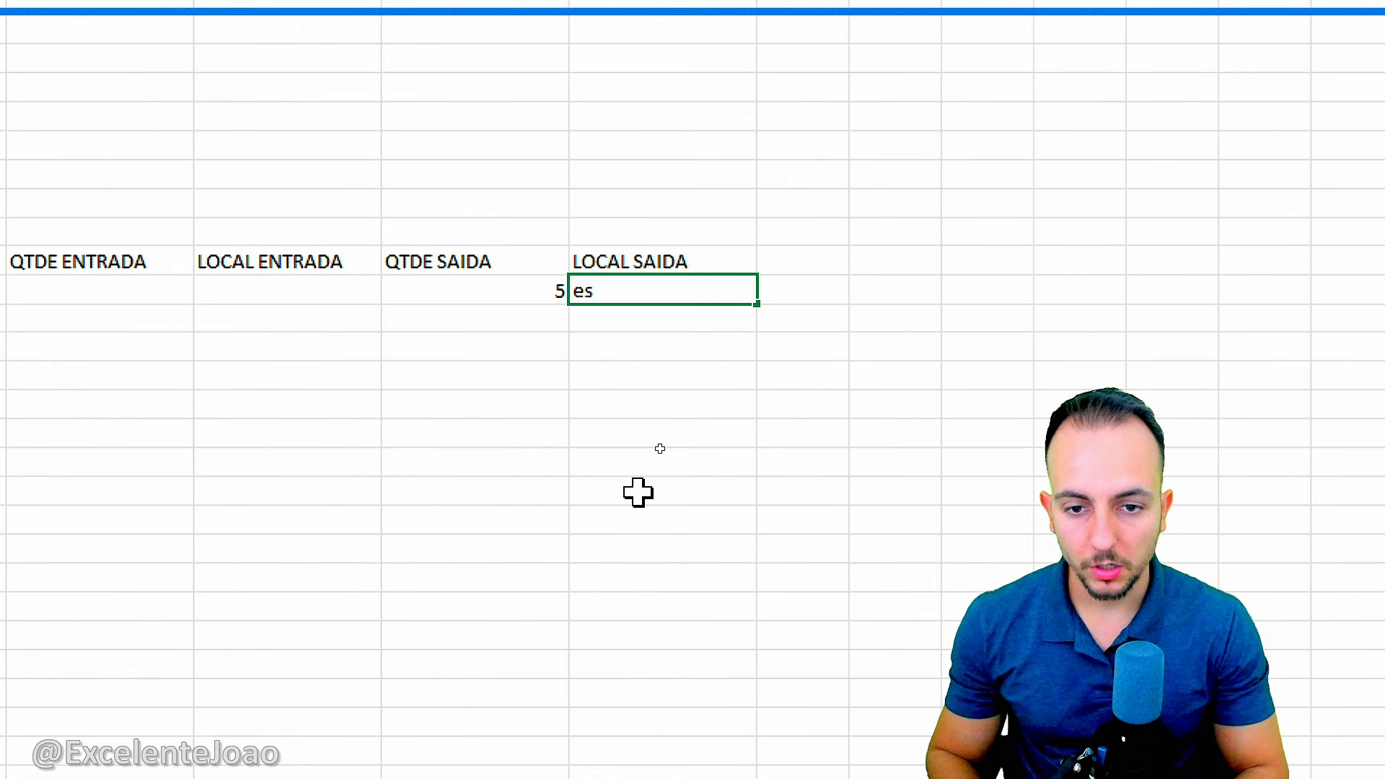
key("BackSpace")
key("BackSpace")
key("BackSpace")
type("que SUL")
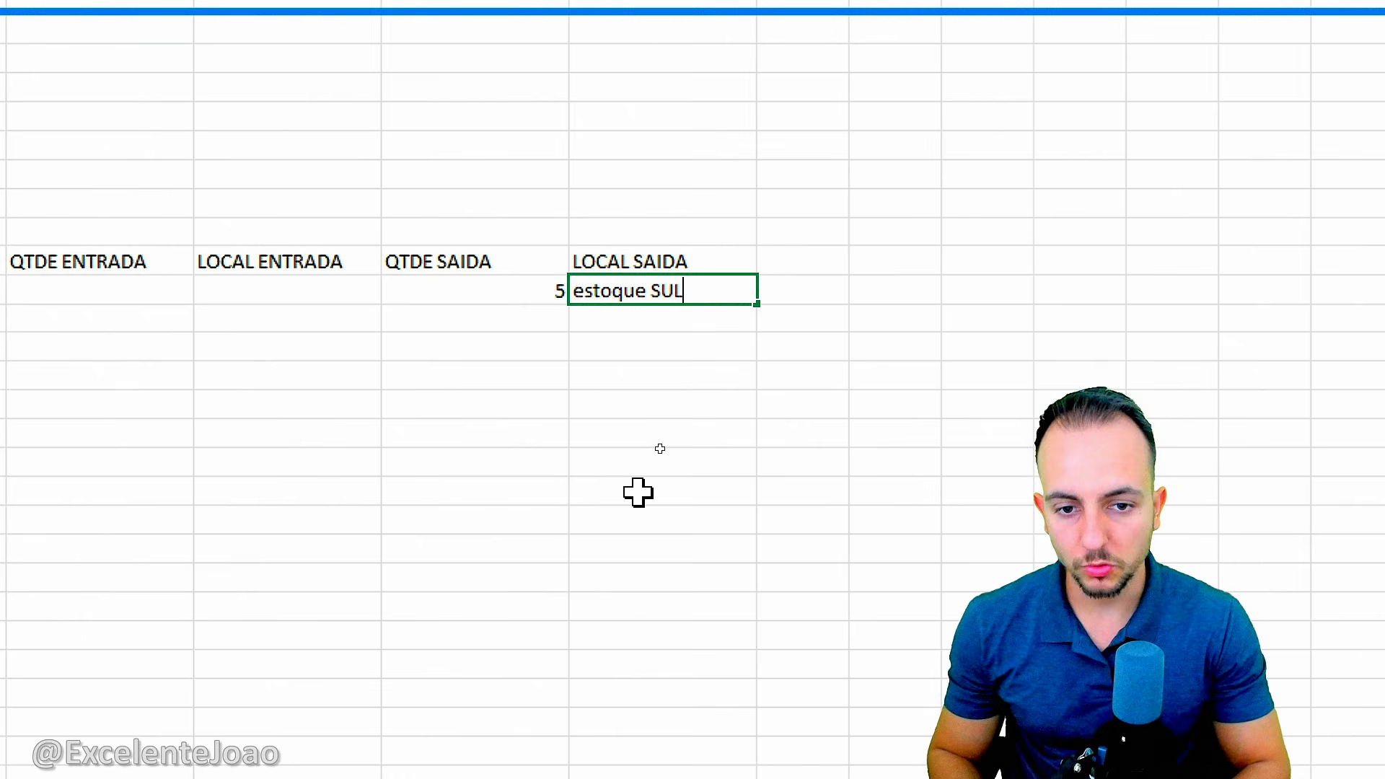
key("Return")
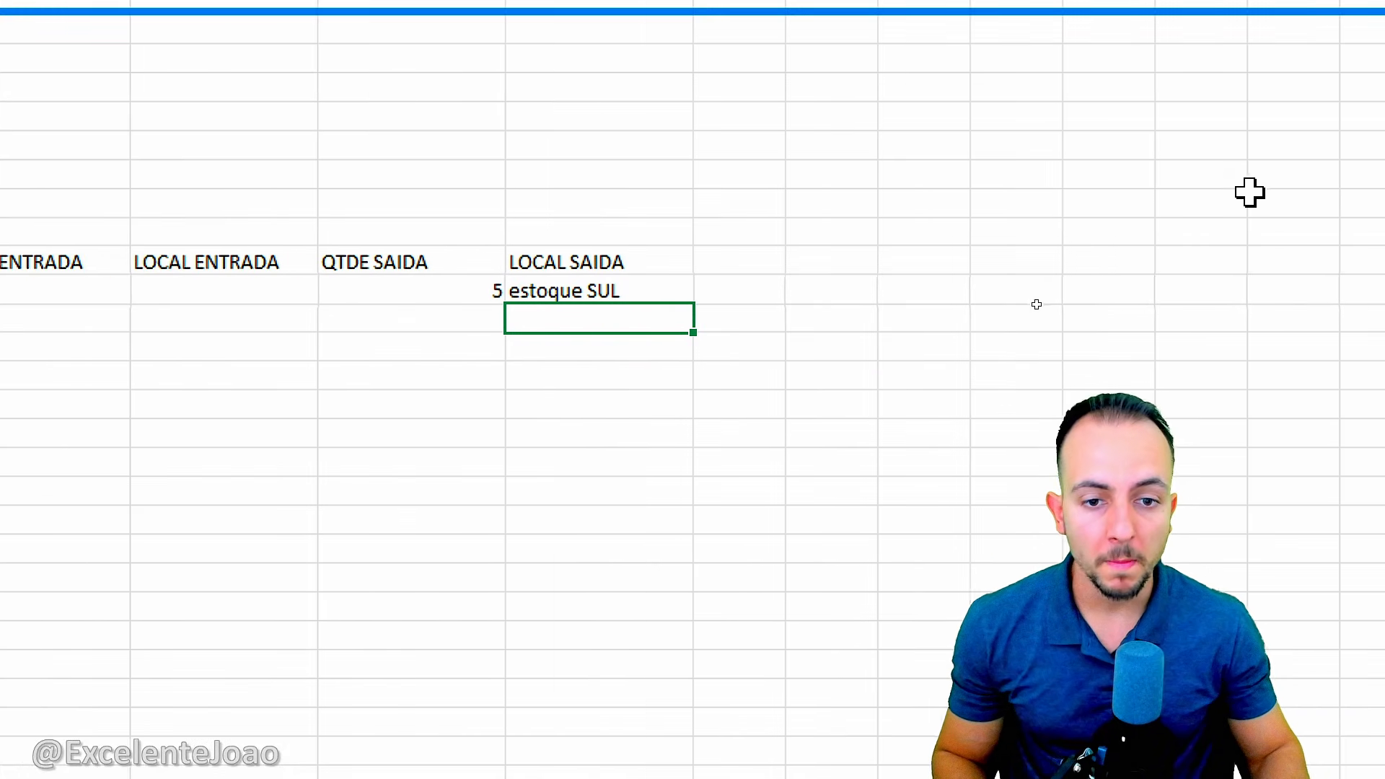
Enter the header "TIPO MOV" in cell I11 and widen column I to fit it
left_click(792, 264)
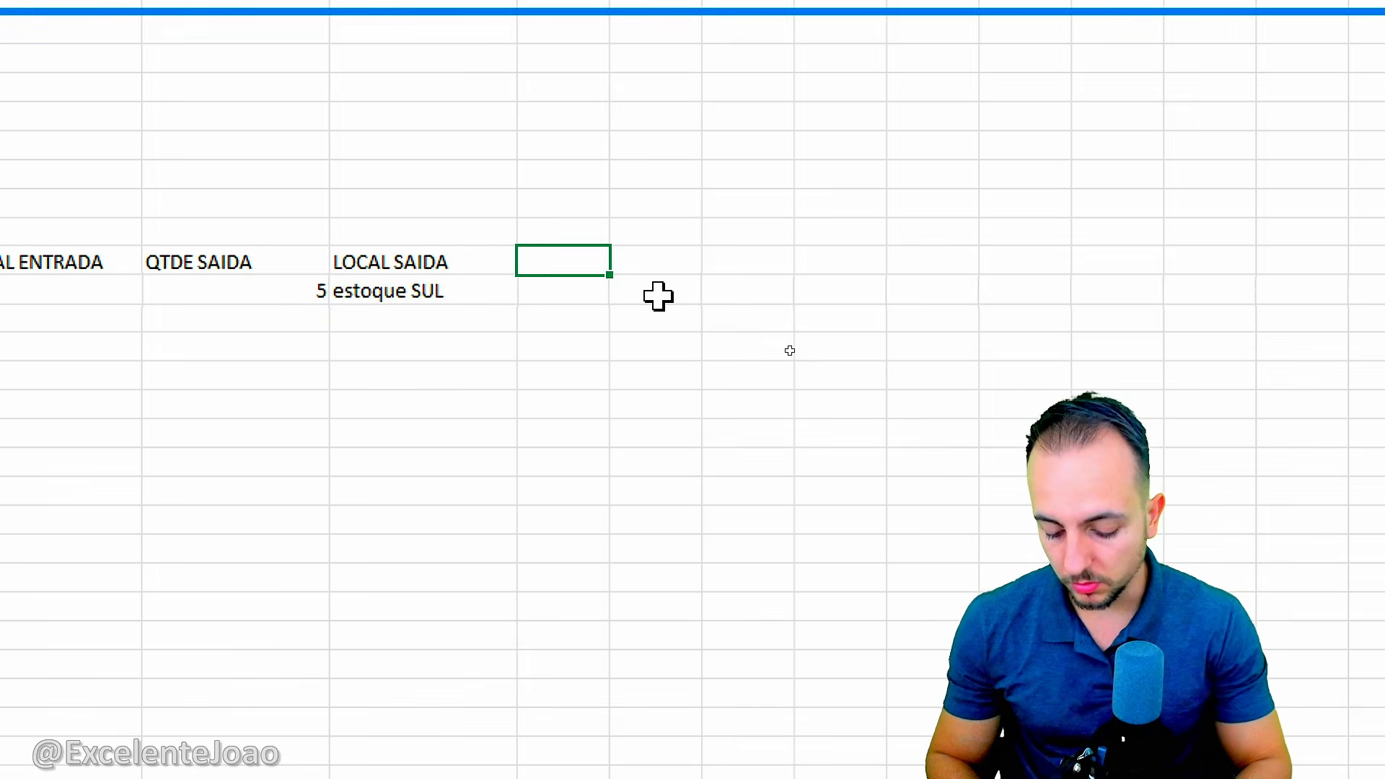
type("TIPO")
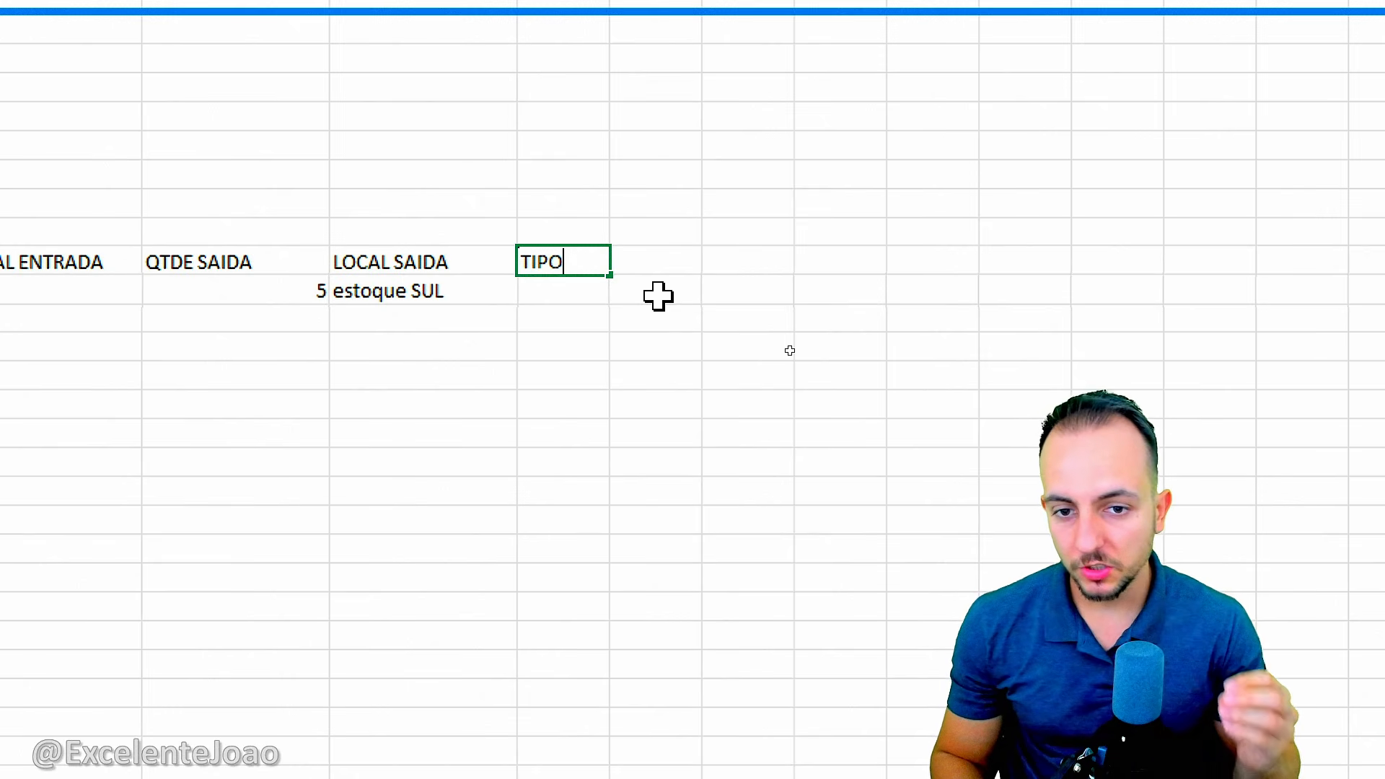
type(" MOV")
key("Return")
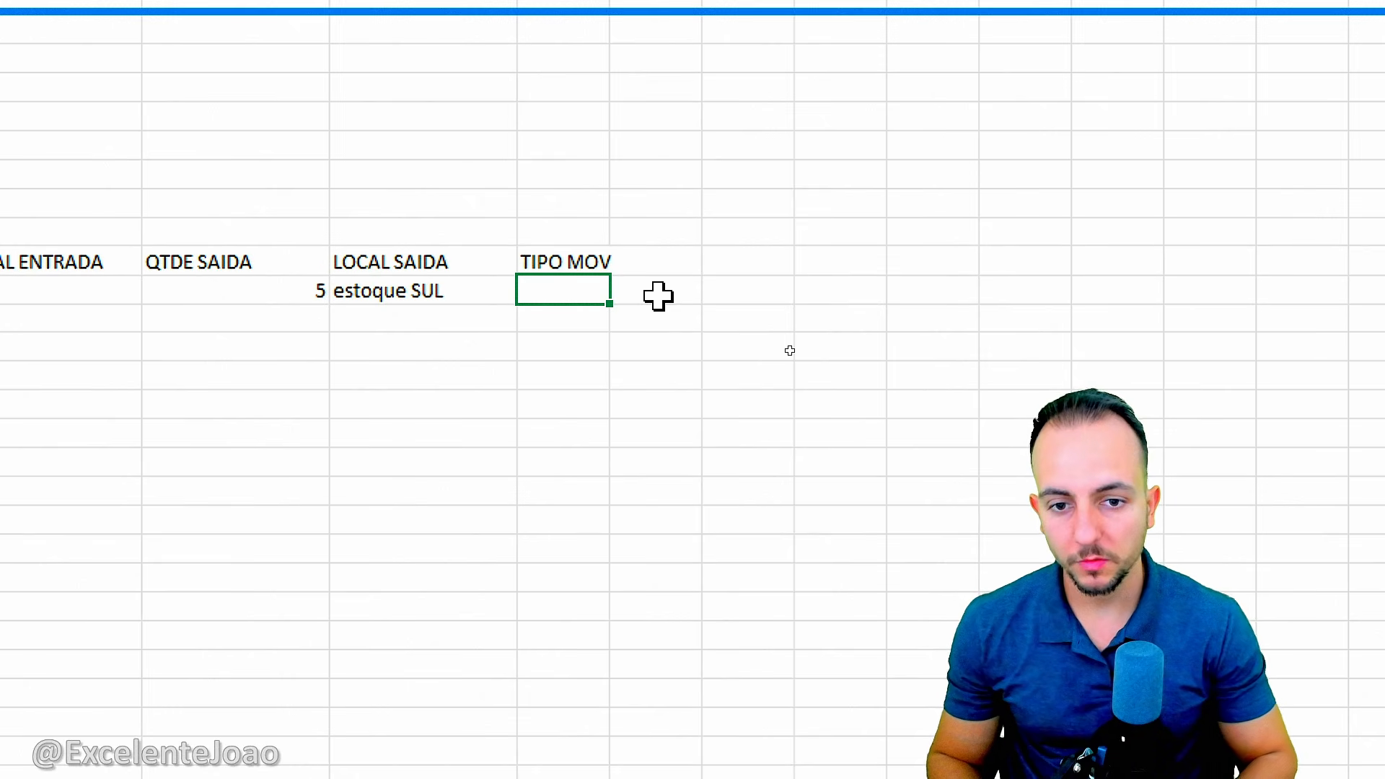
left_click_drag(606, 97, 668, 97)
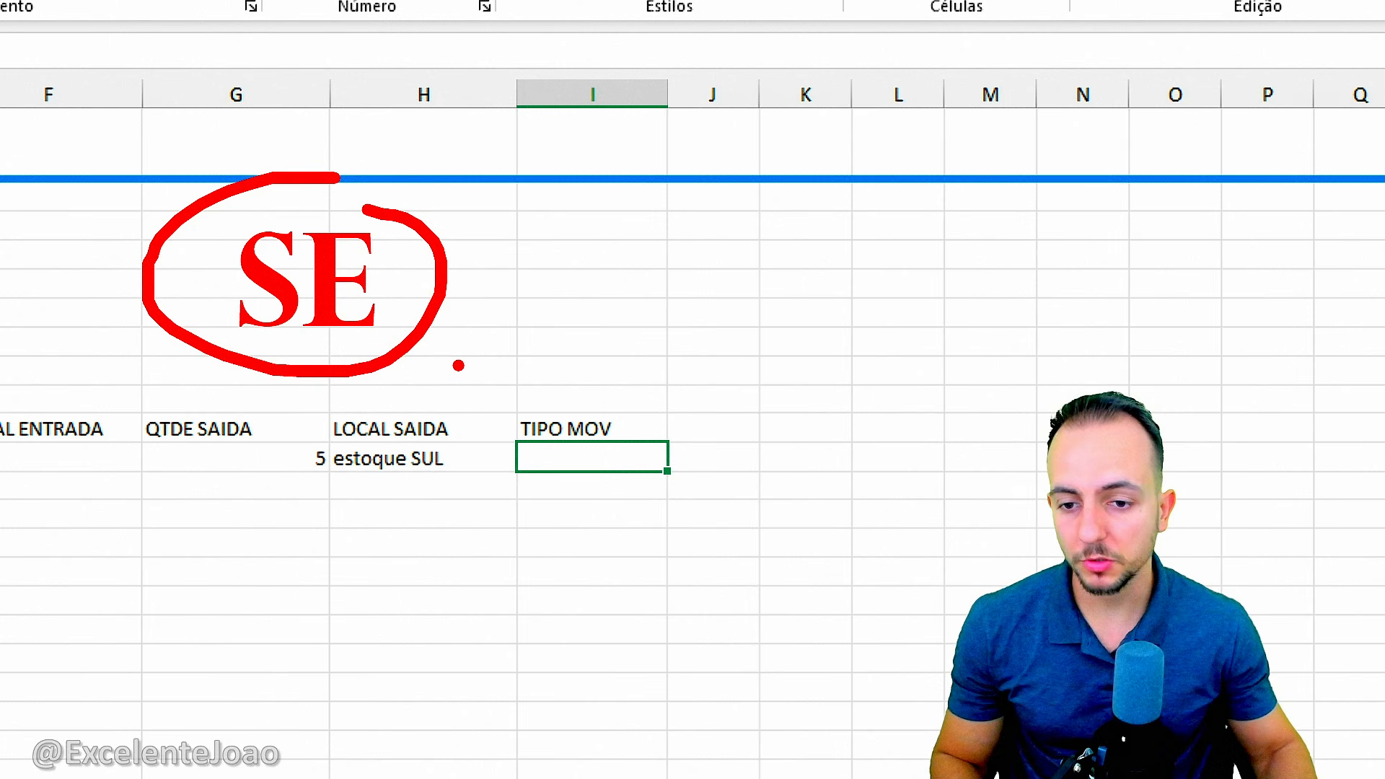
key("Escape")
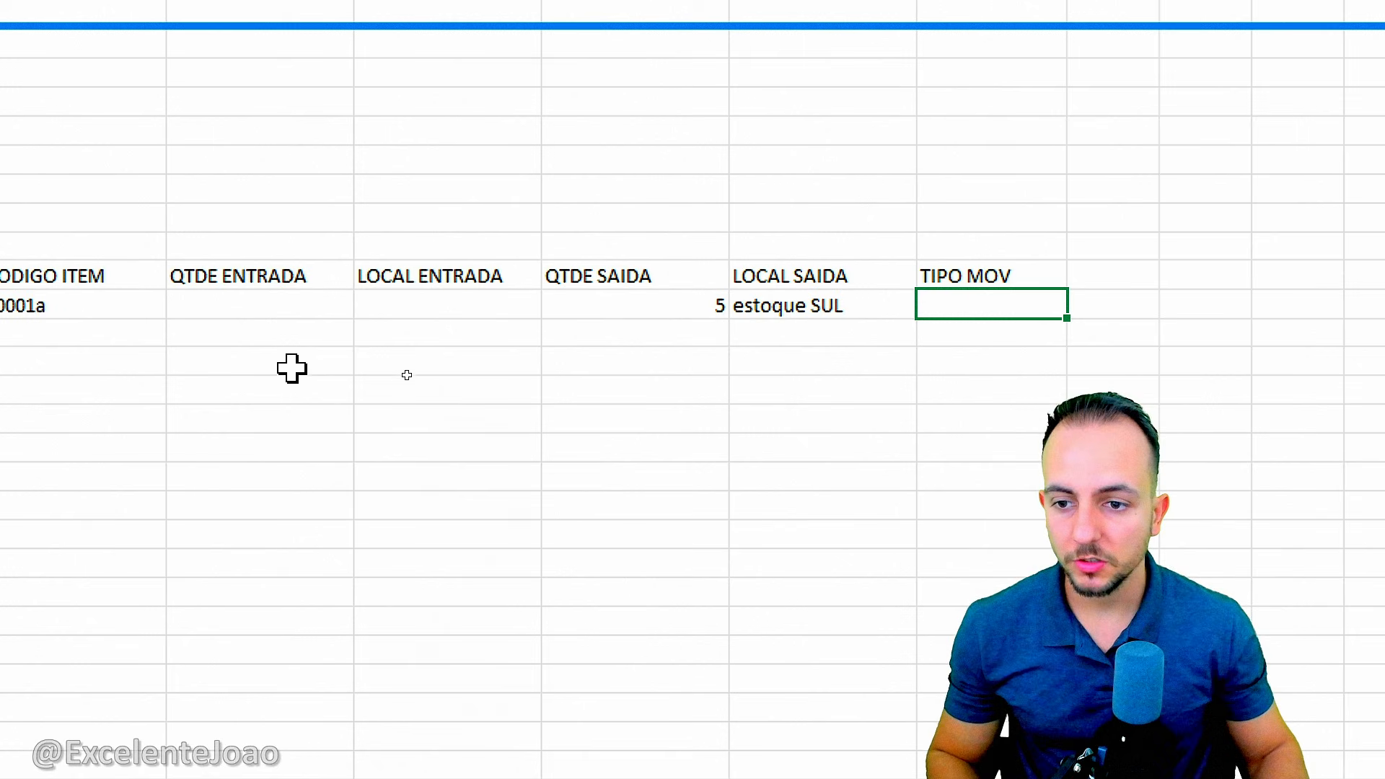
left_click_drag(273, 286, 347, 333)
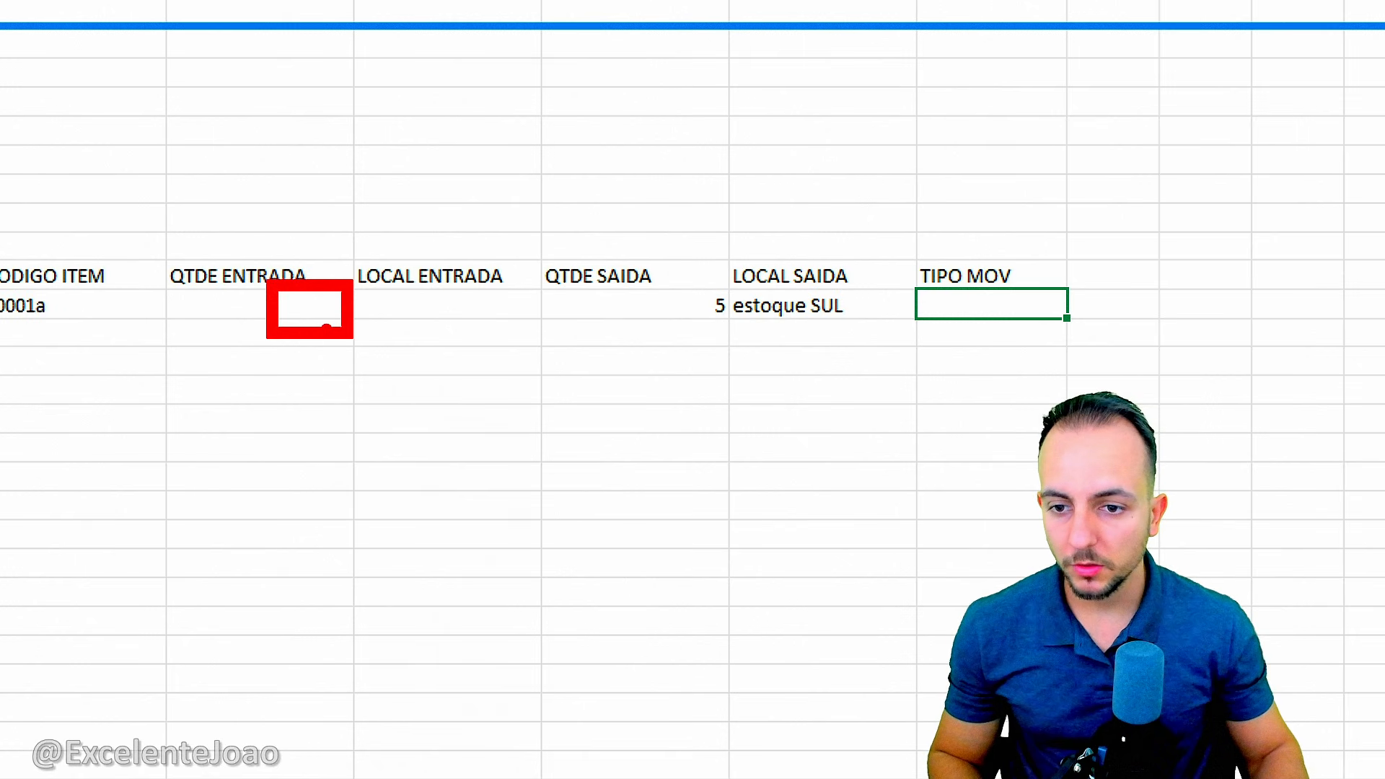
mouse_move(649, 333)
left_mouse_down()
mouse_move(718, 273)
mouse_move(681, 322)
left_mouse_up()
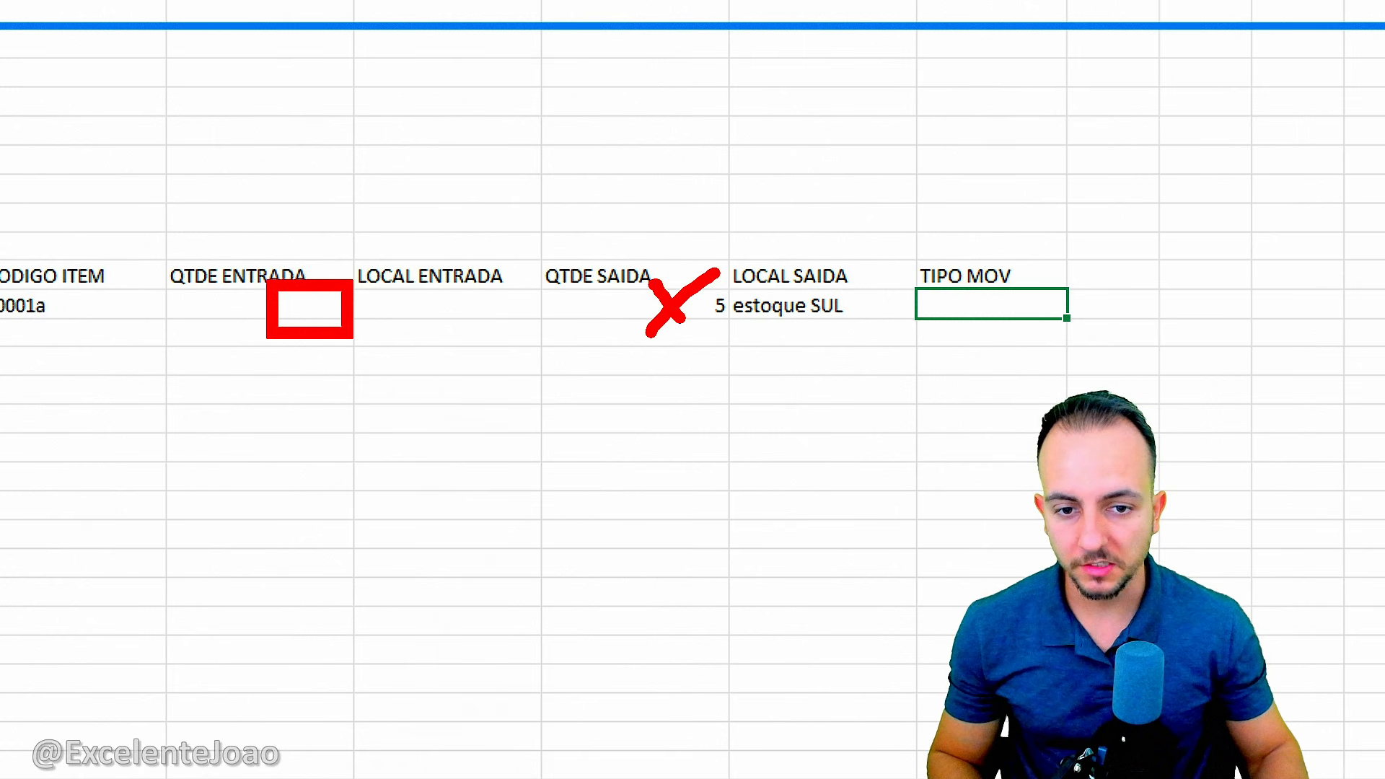
left_click_drag(320, 256, 367, 218)
key("ctrl+z")
key("ctrl+z")
key("ctrl+z")
key("ctrl+z")
key("ctrl+z")
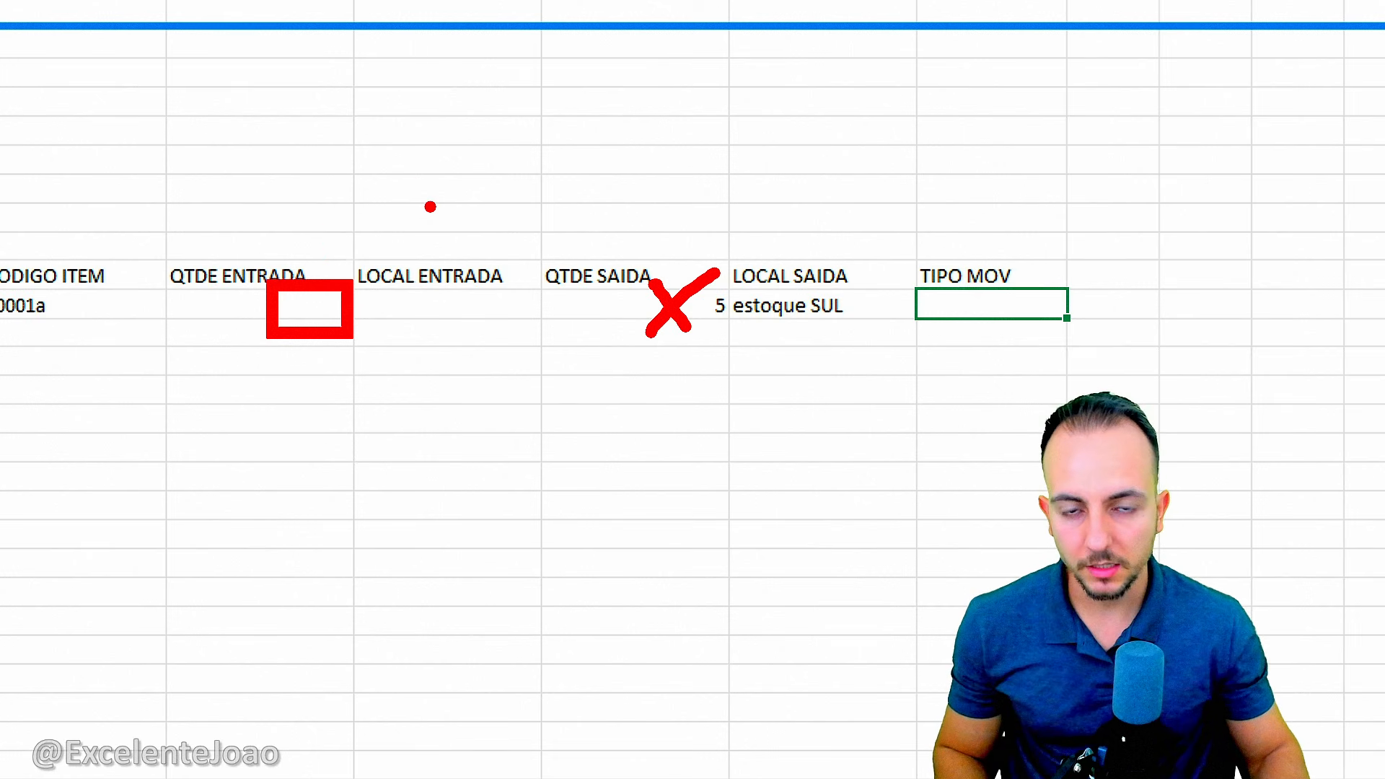
mouse_move(715, 274)
left_mouse_down()
mouse_move(665, 310)
mouse_move(732, 284)
mouse_move(692, 259)
left_mouse_up()
left_click_drag(267, 315, 334, 272)
left_click_drag(294, 257, 327, 331)
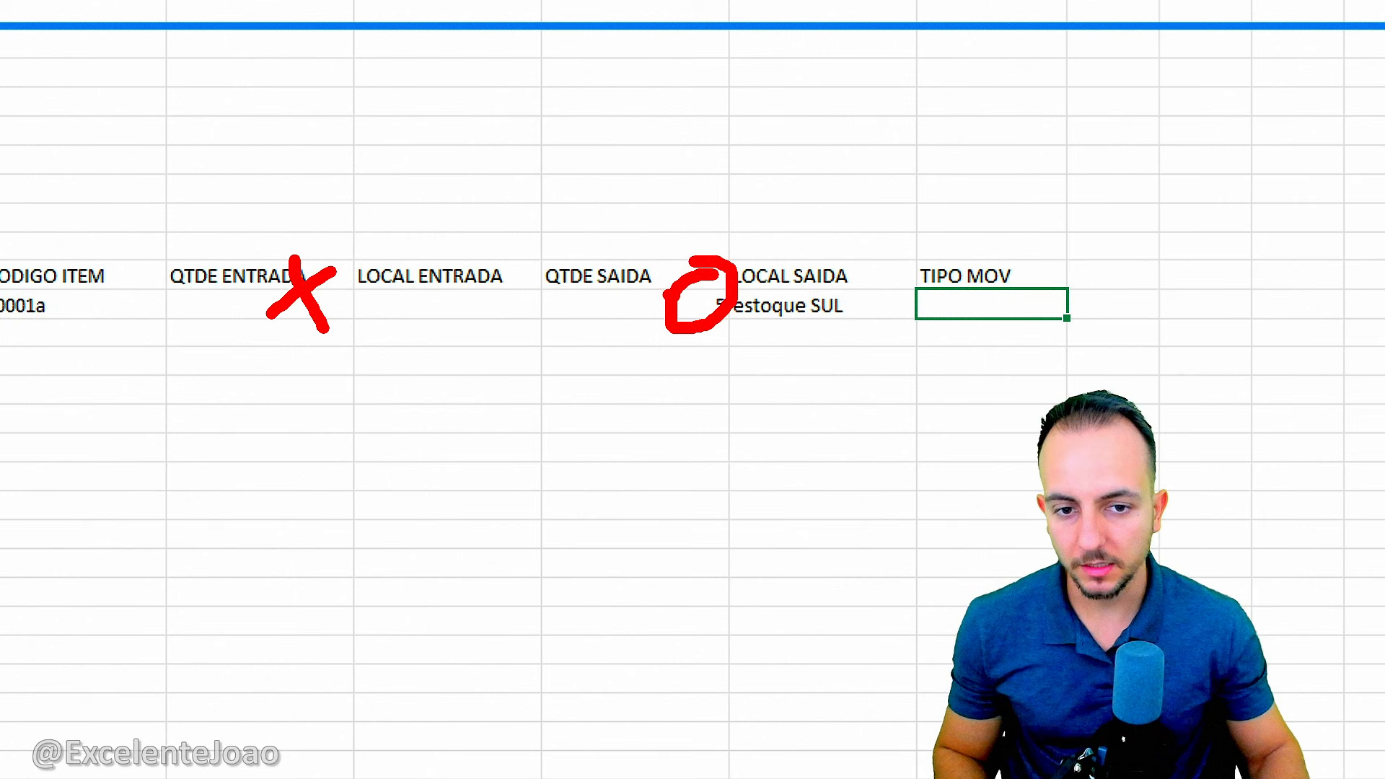
left_click_drag(664, 249, 725, 173)
key("ctrl+z")
key("ctrl+z")
key("ctrl+z")
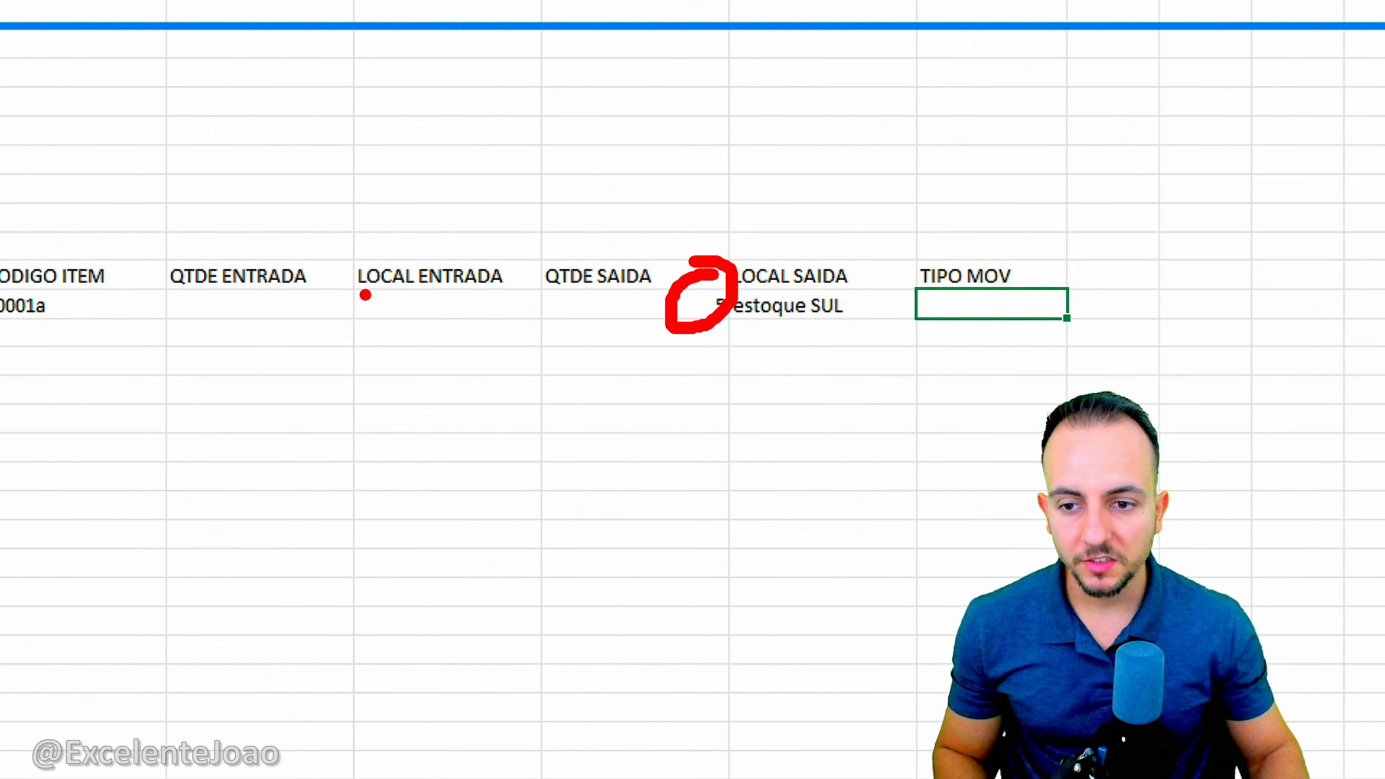
mouse_move(318, 288)
left_mouse_down()
mouse_move(274, 329)
mouse_move(328, 277)
left_mouse_up()
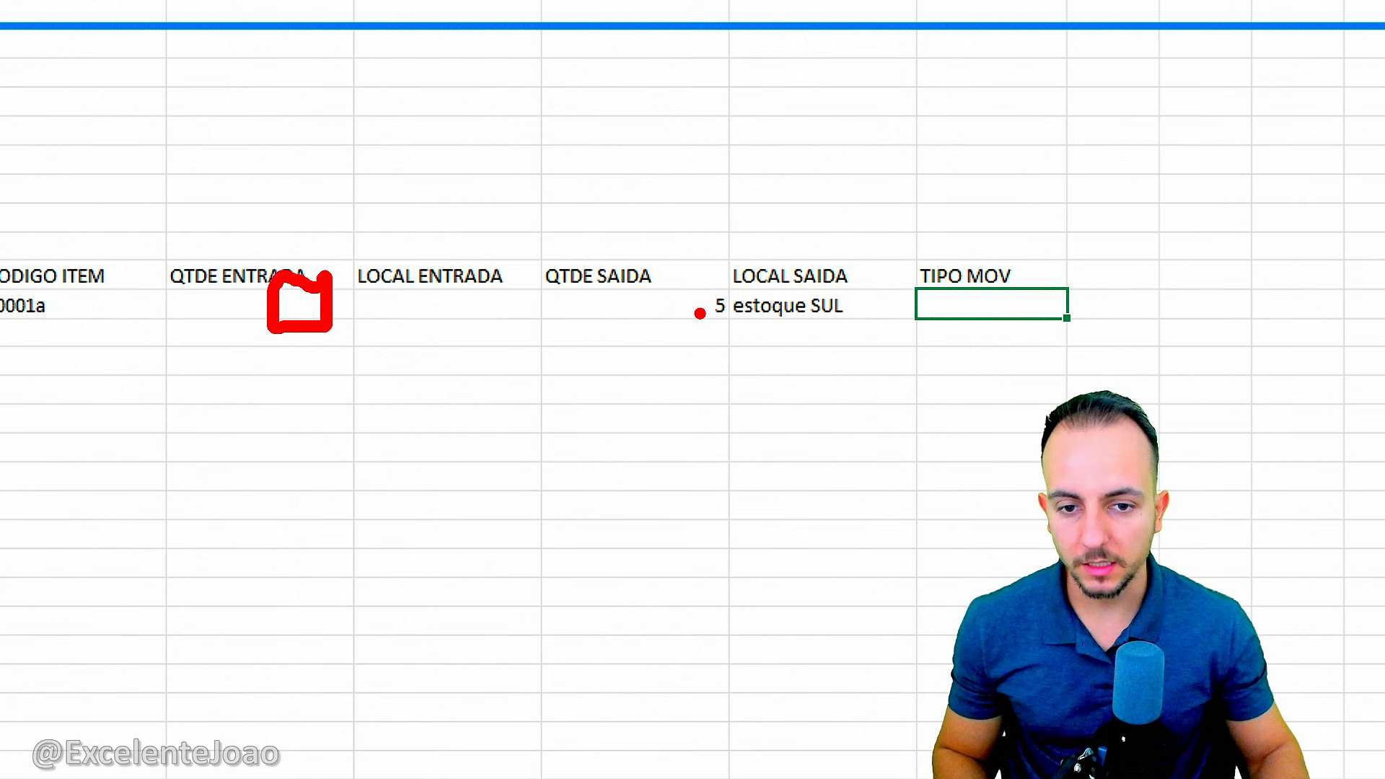
mouse_move(715, 283)
left_mouse_down()
mouse_move(655, 318)
mouse_move(730, 337)
mouse_move(691, 283)
left_mouse_up()
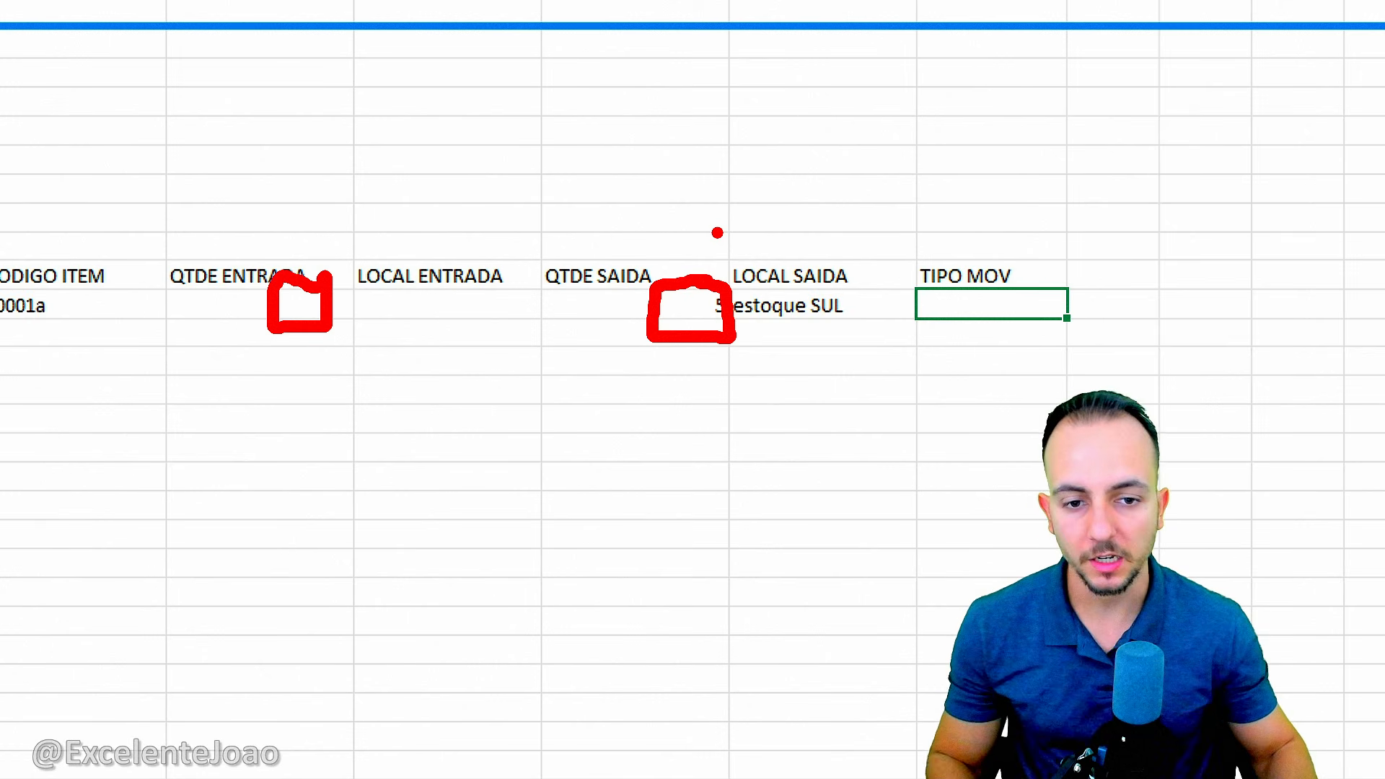
key("Escape")
Begin a SE formula in cell I12 that tests E12="" and returns "SAIDA" when true
scroll(1245, 362, "right", 3)
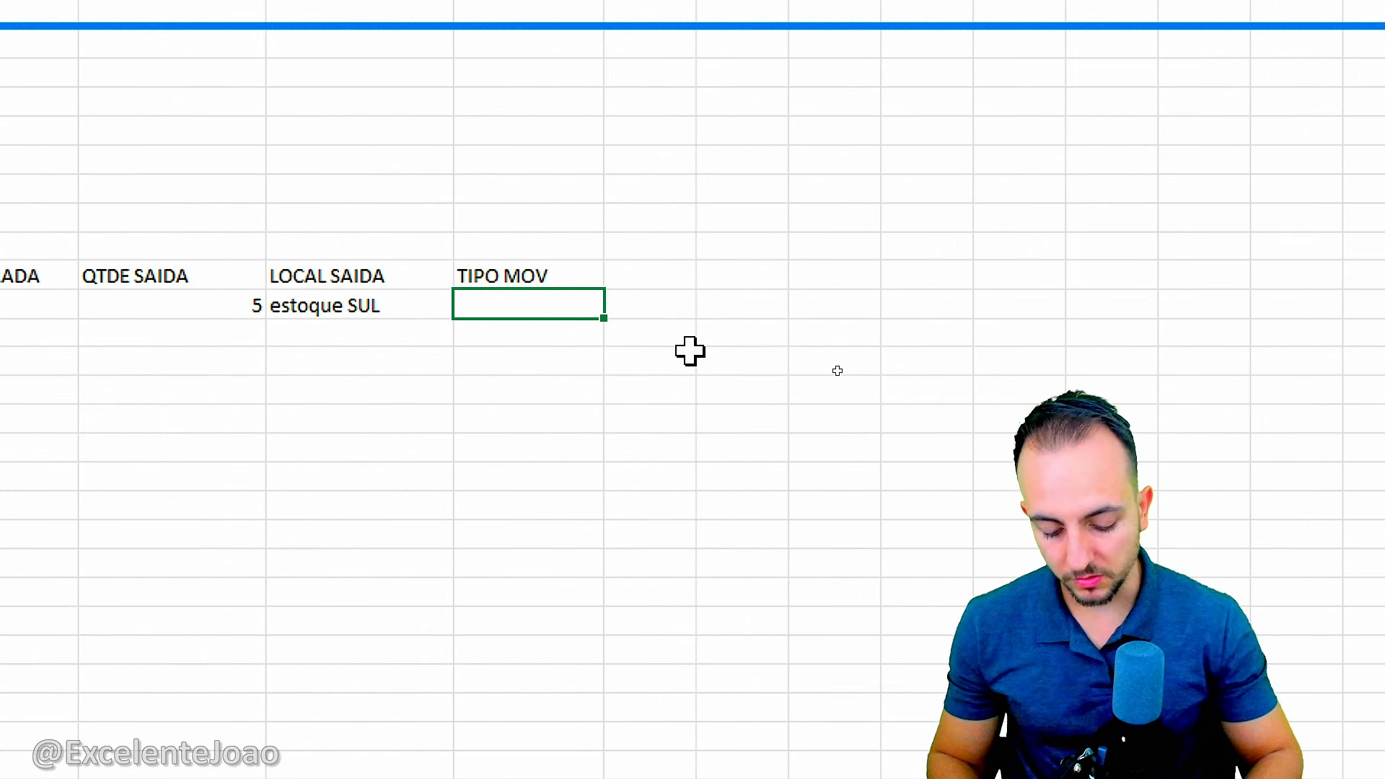
type("SE")
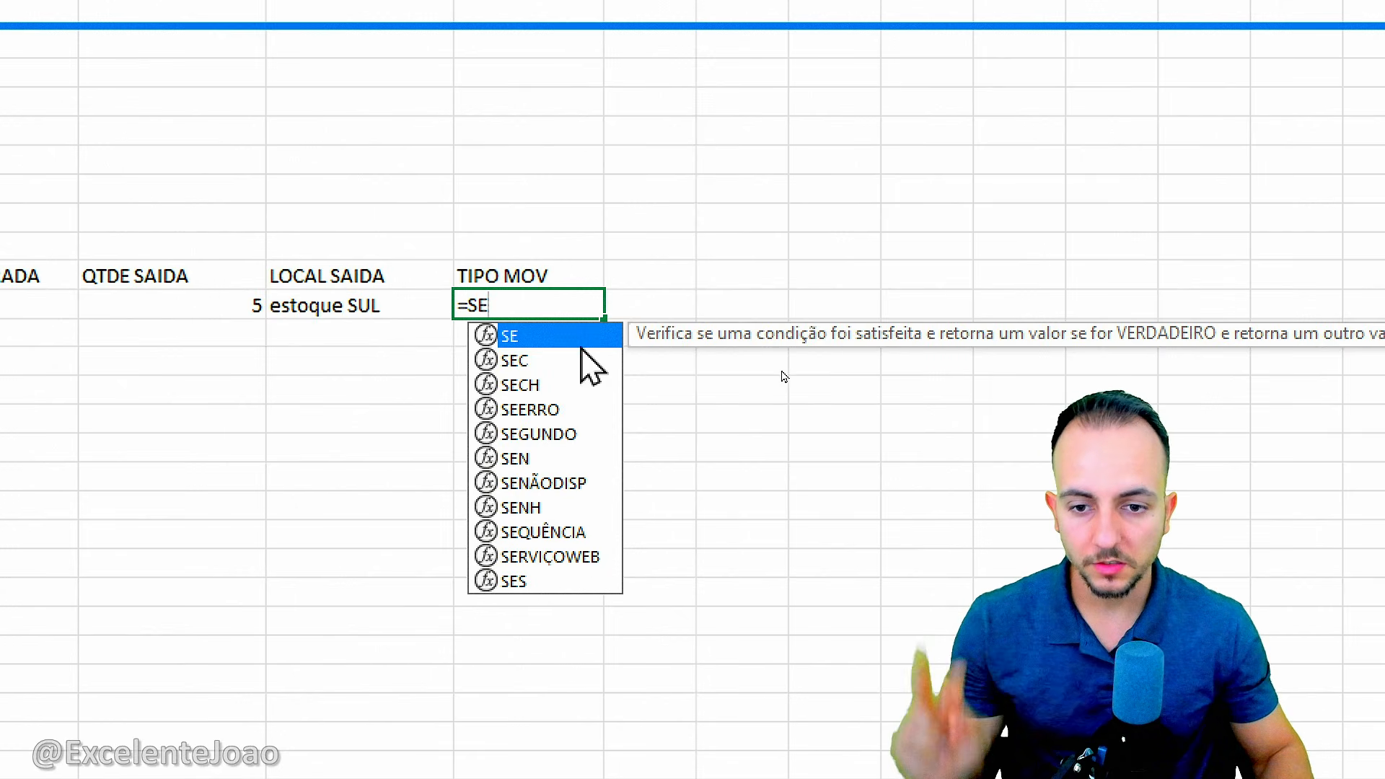
double_click(538, 337)
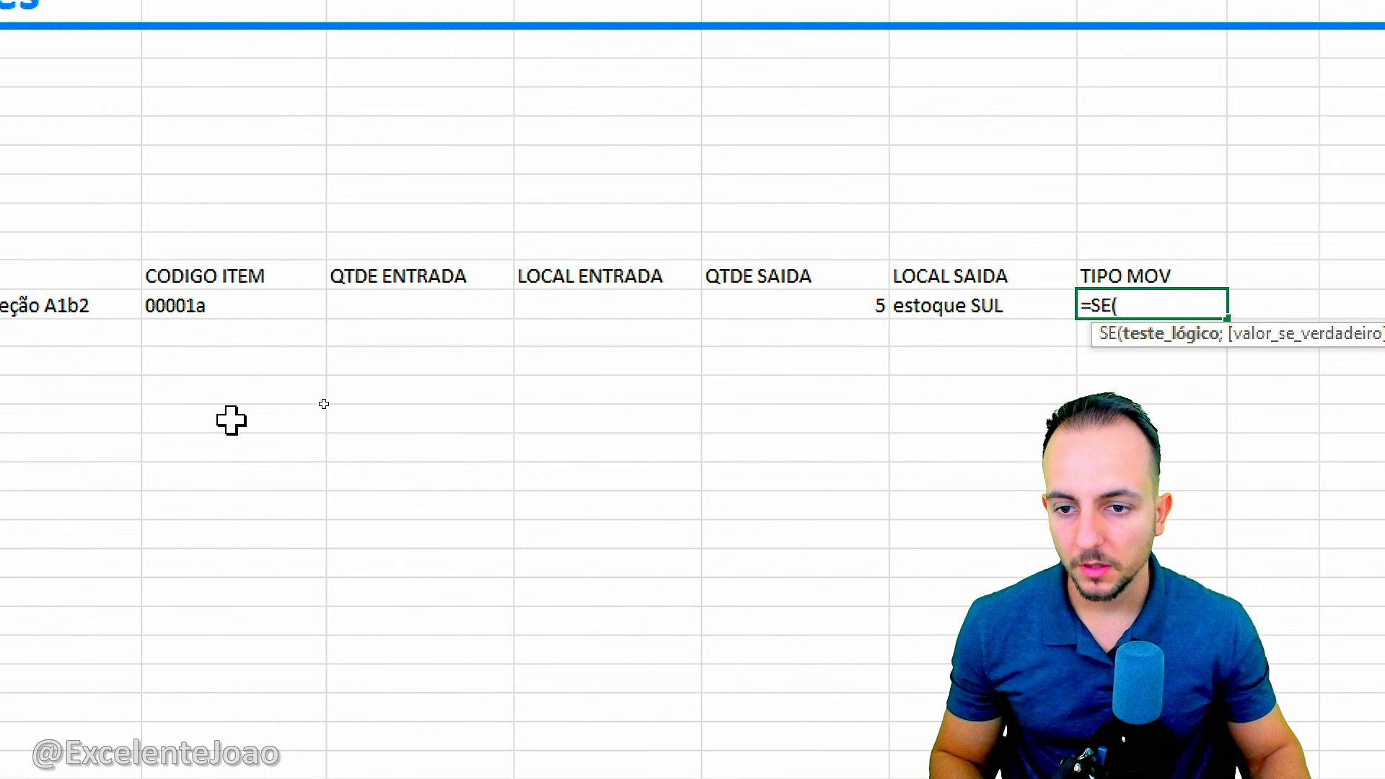
left_click(473, 306)
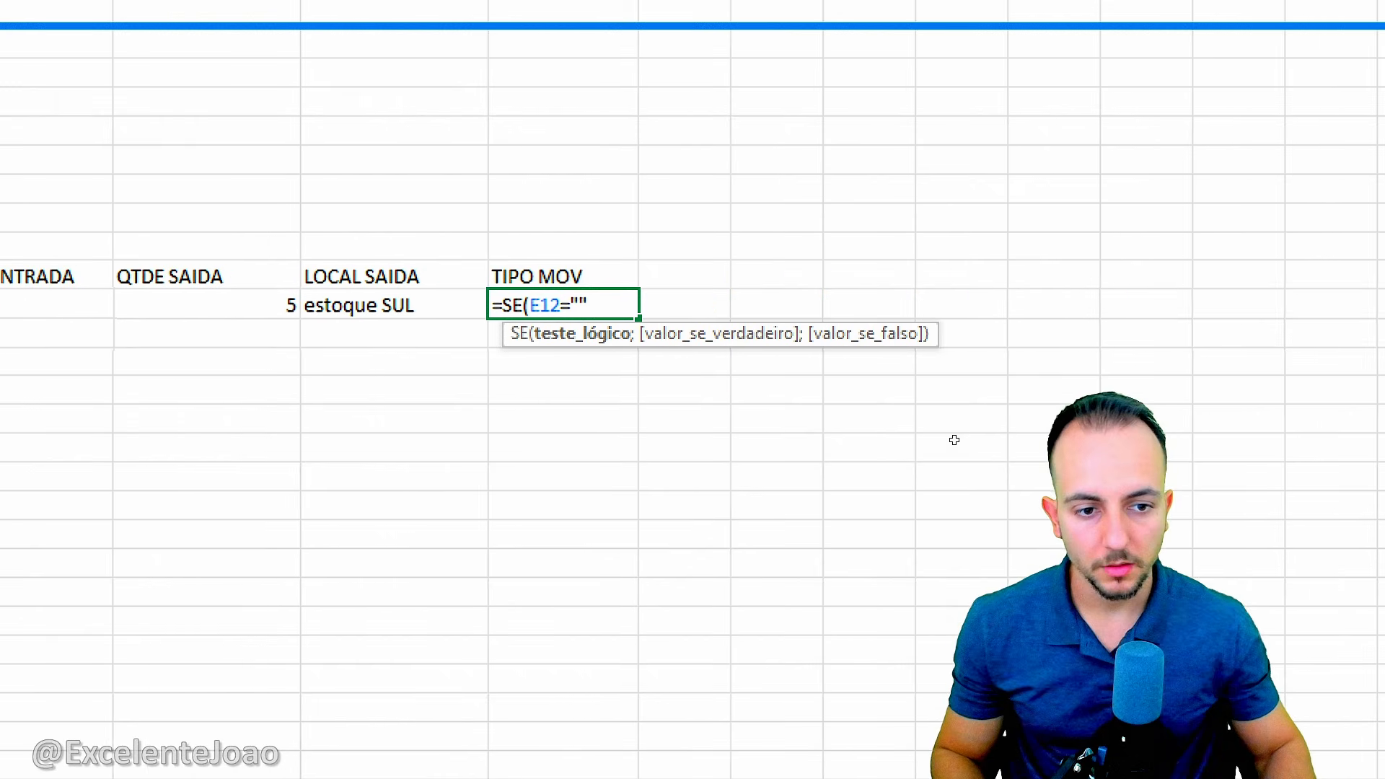
type(";\"SA")
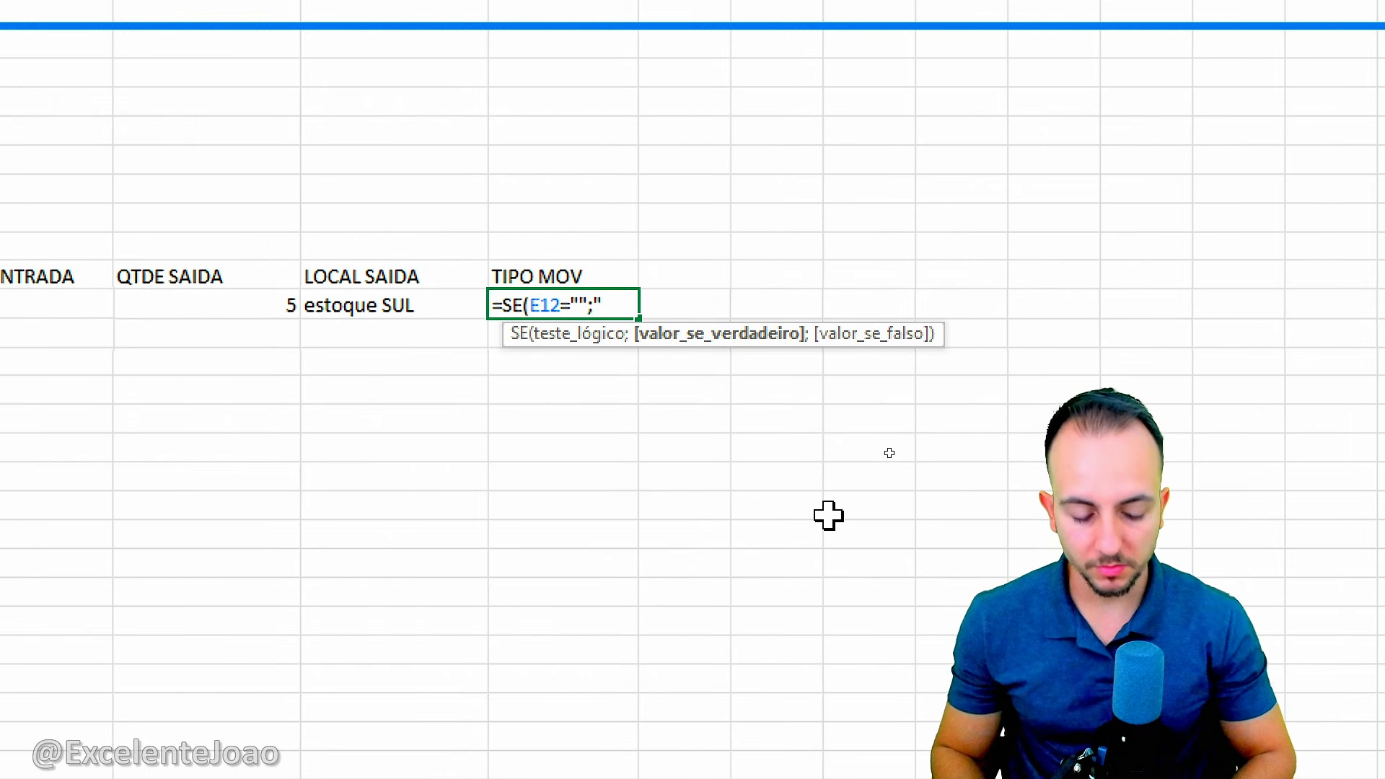
type("IDA\"")
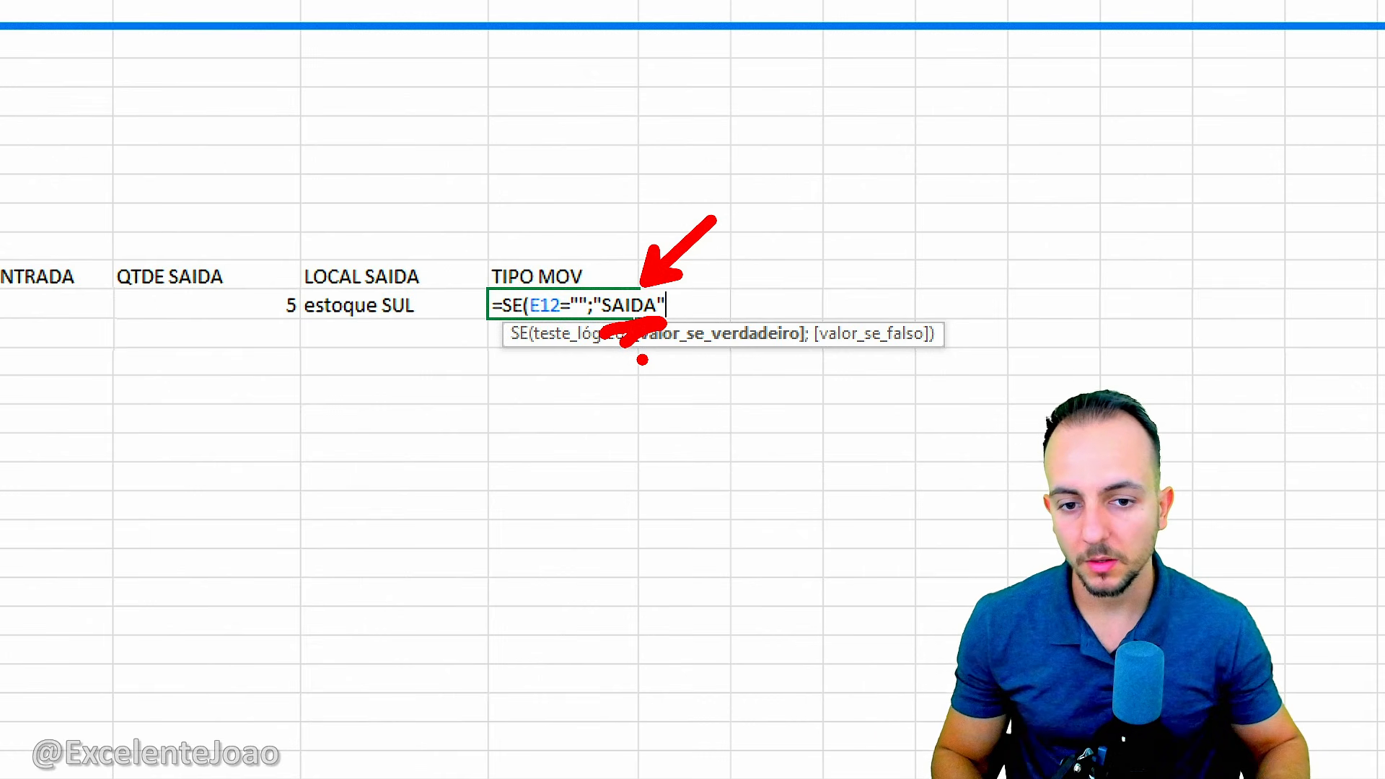
key("Escape")
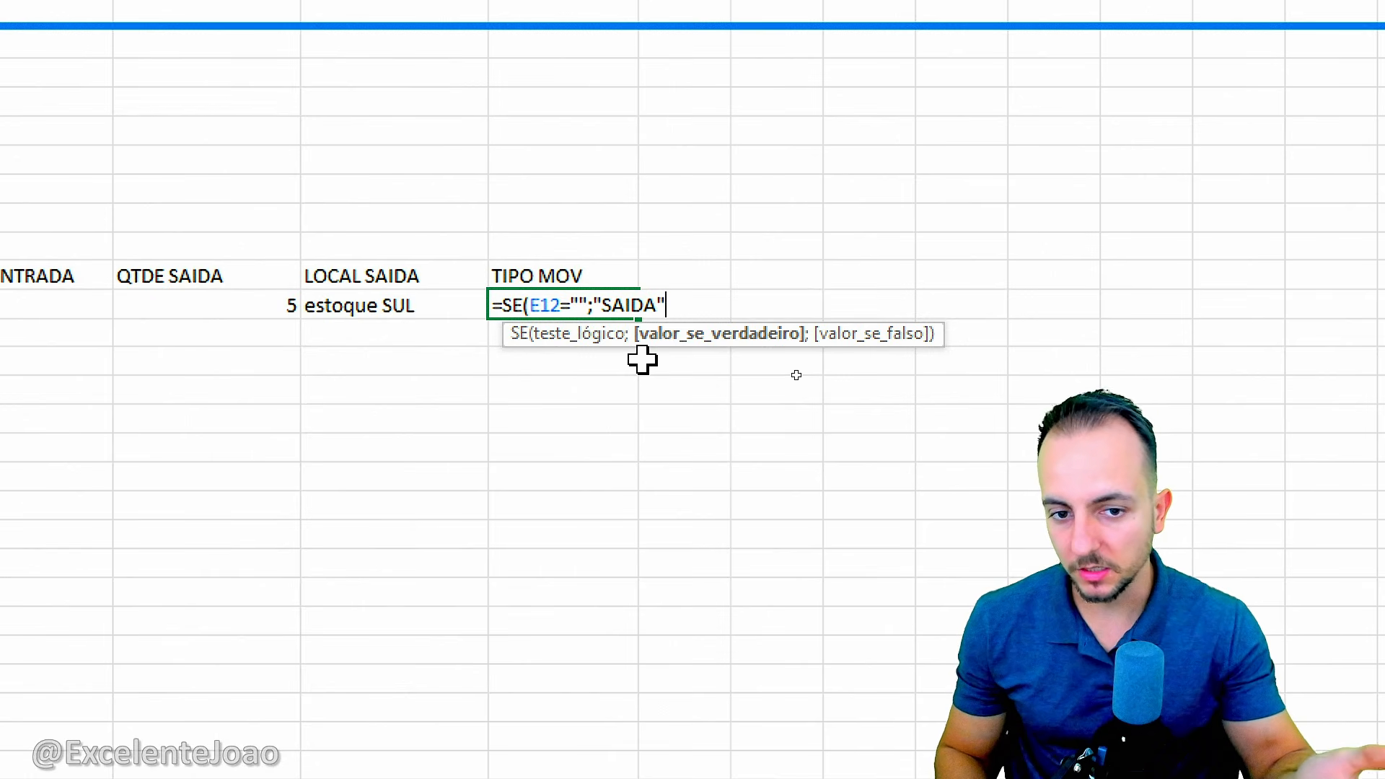
Extend the formula in cell I12 with a nested SE that tests G12="" and returns "ENTRADA" when true
type(";")
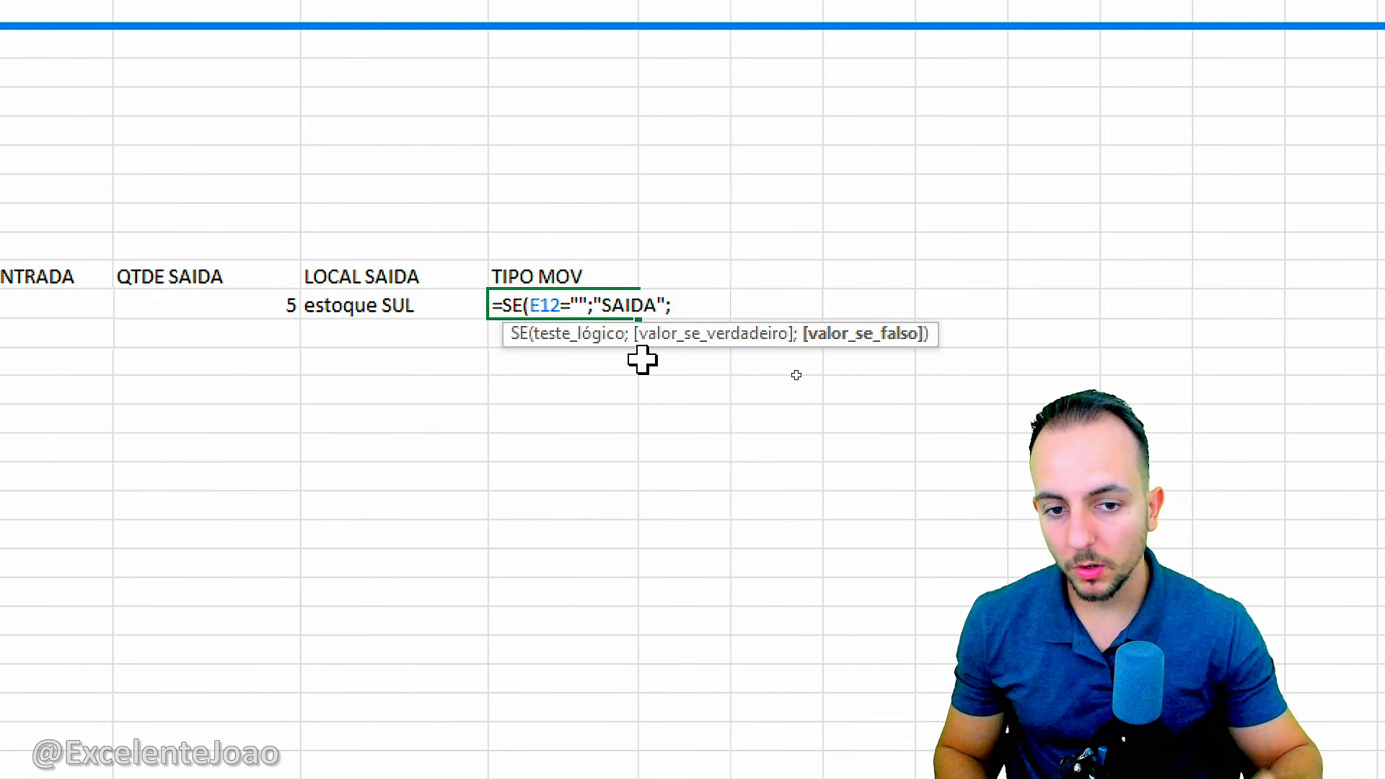
type("SE")
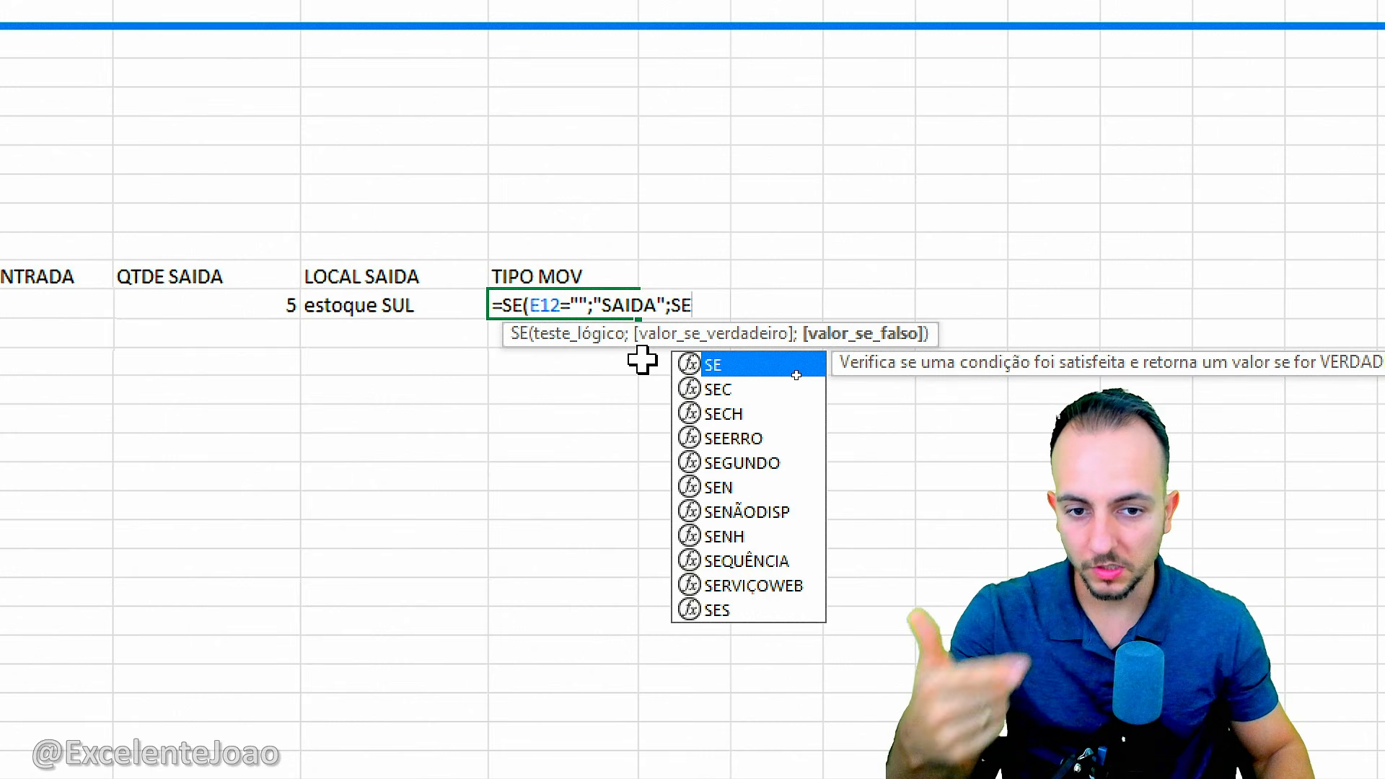
double_click(736, 366)
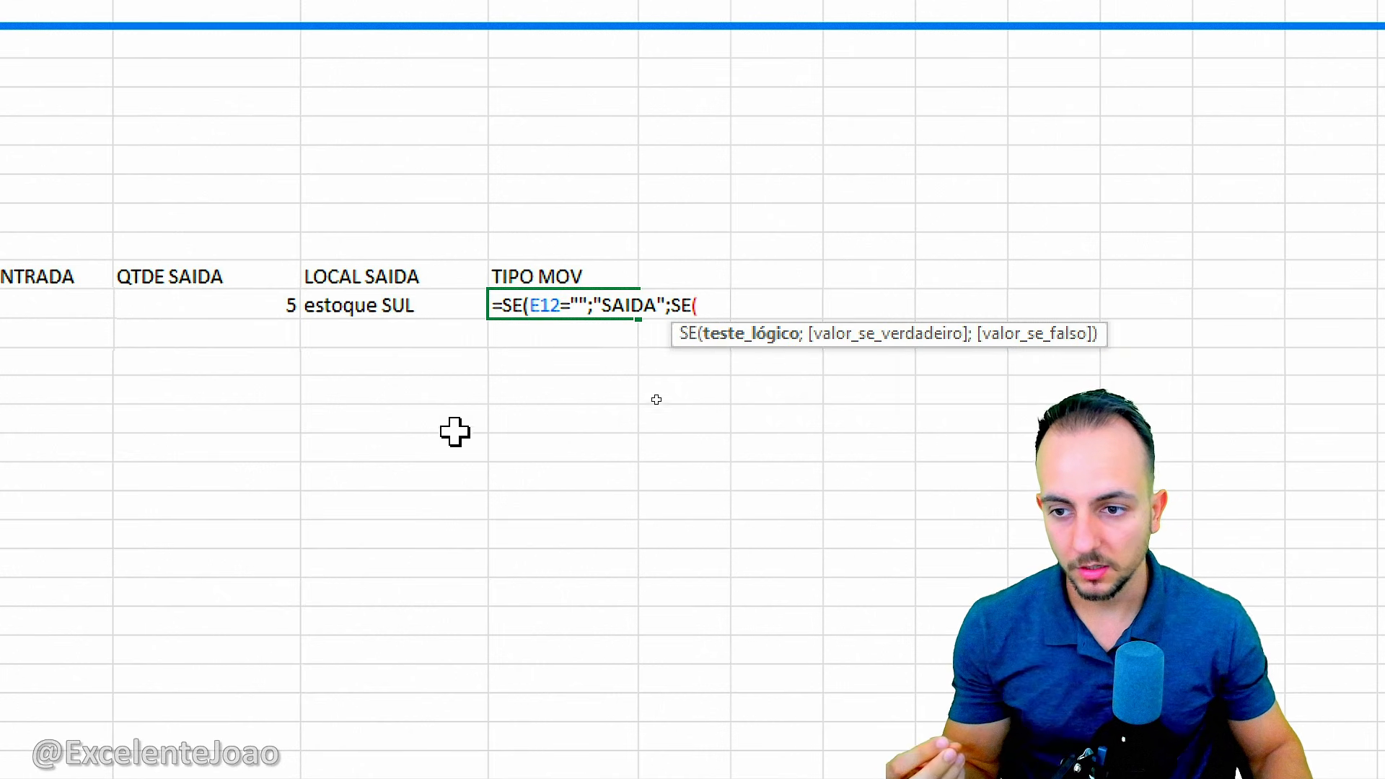
left_click(232, 301)
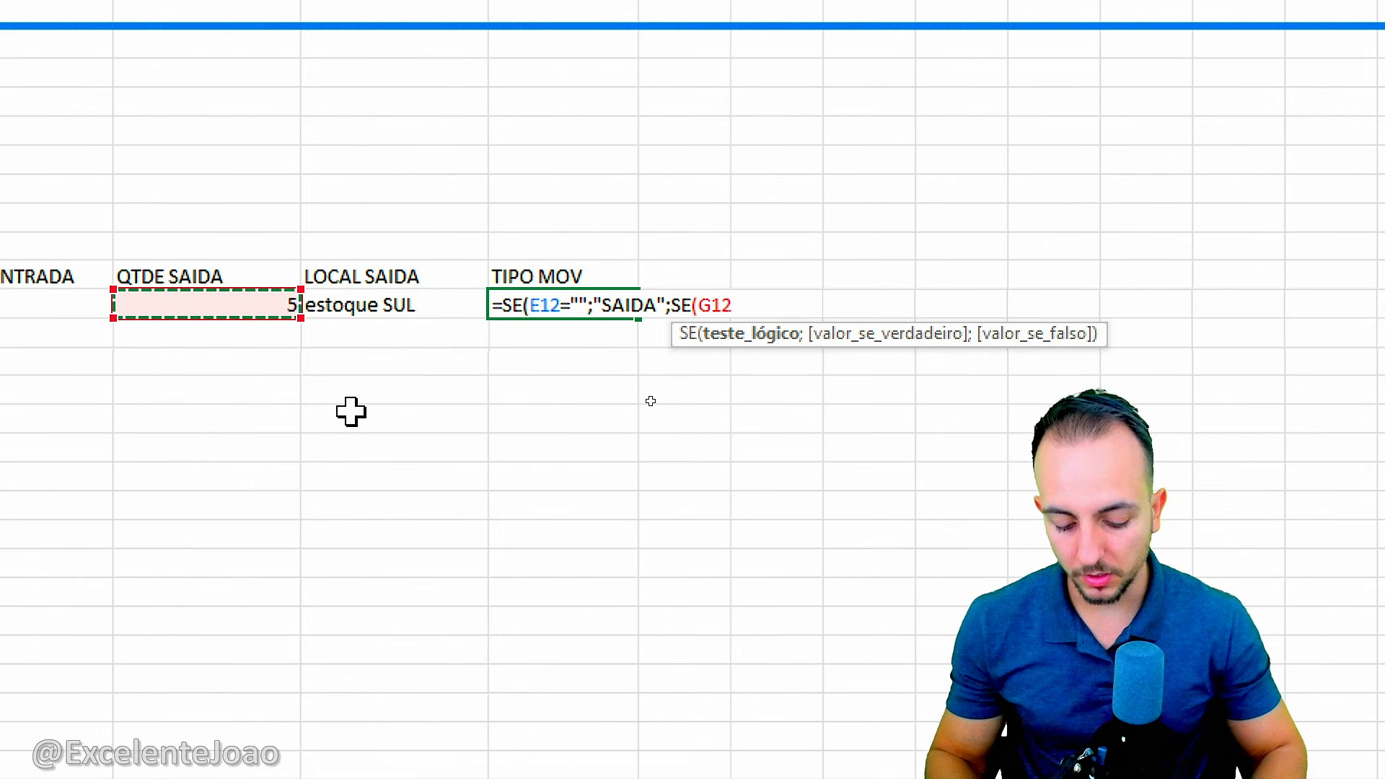
type("=")
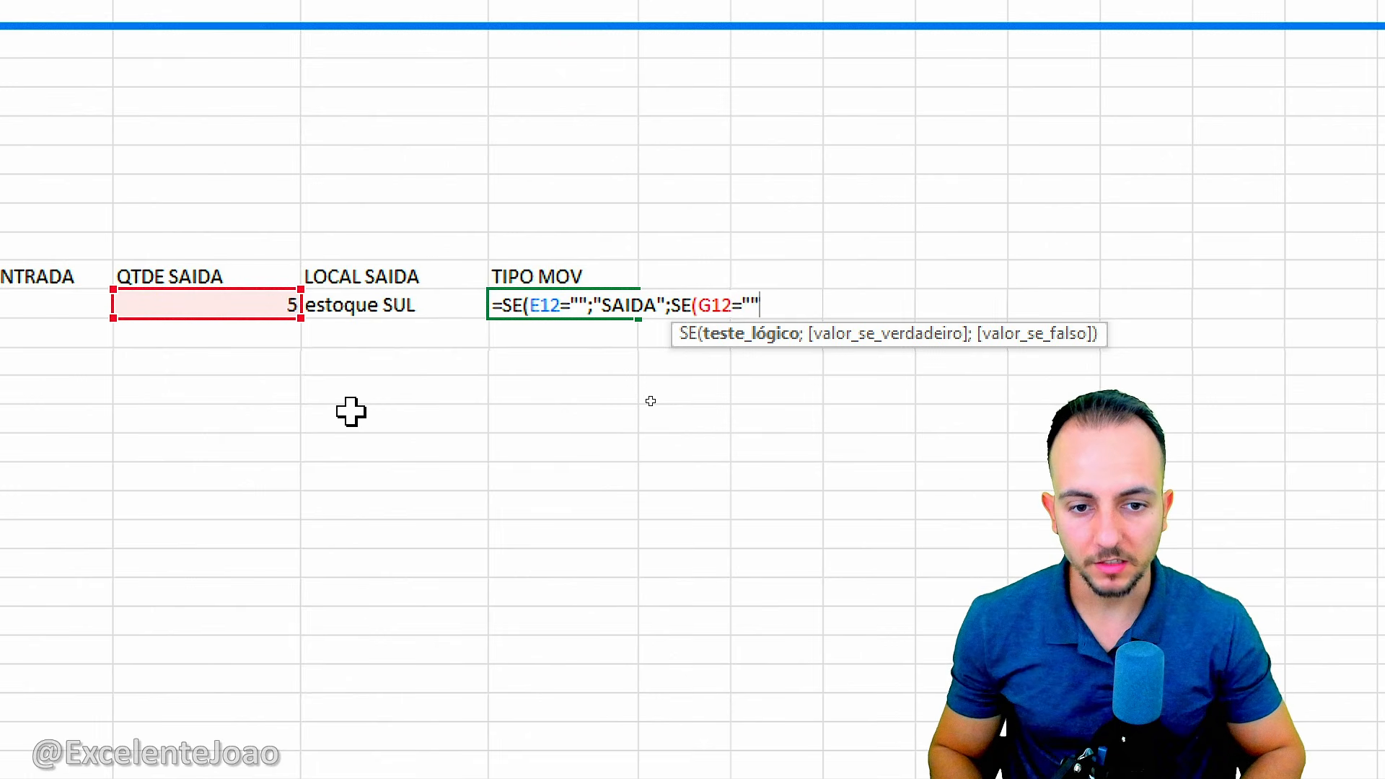
type("\"\";")
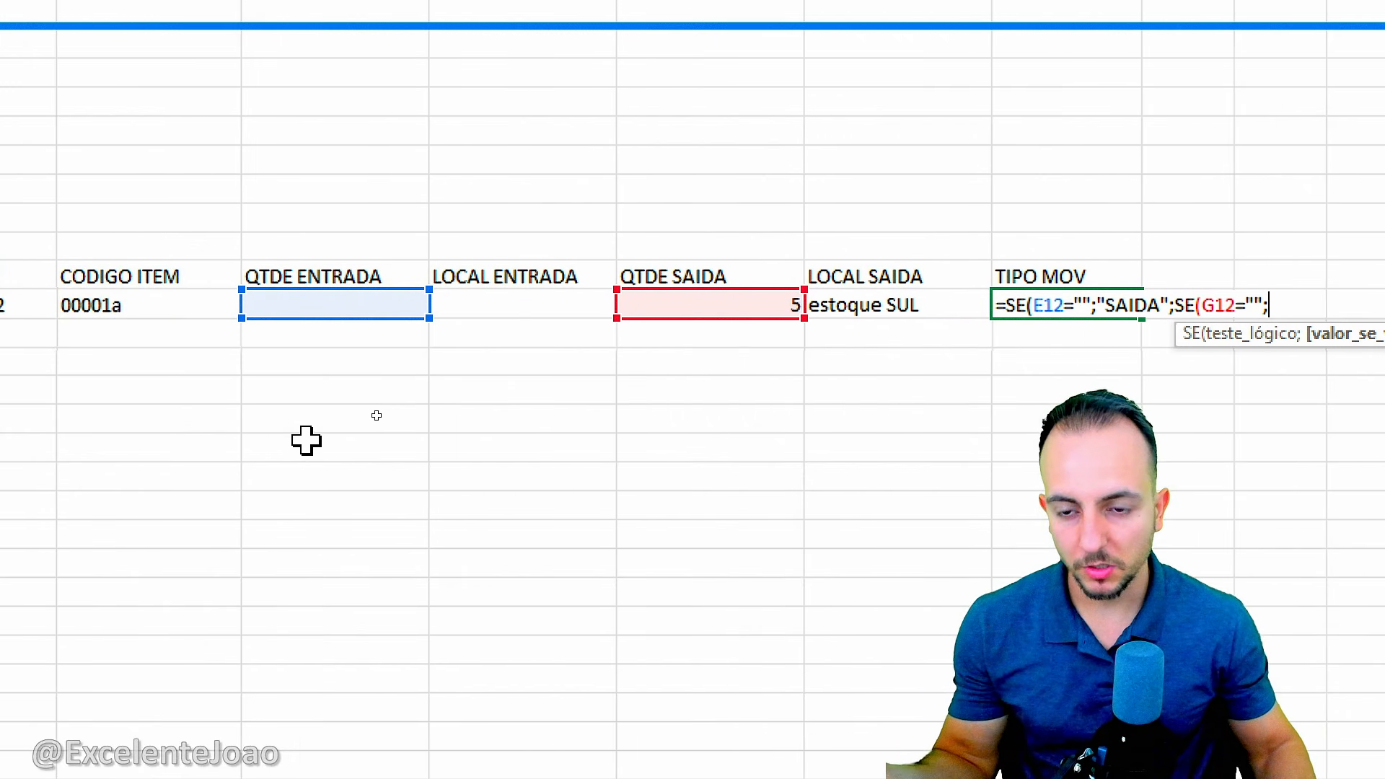
type("\"")
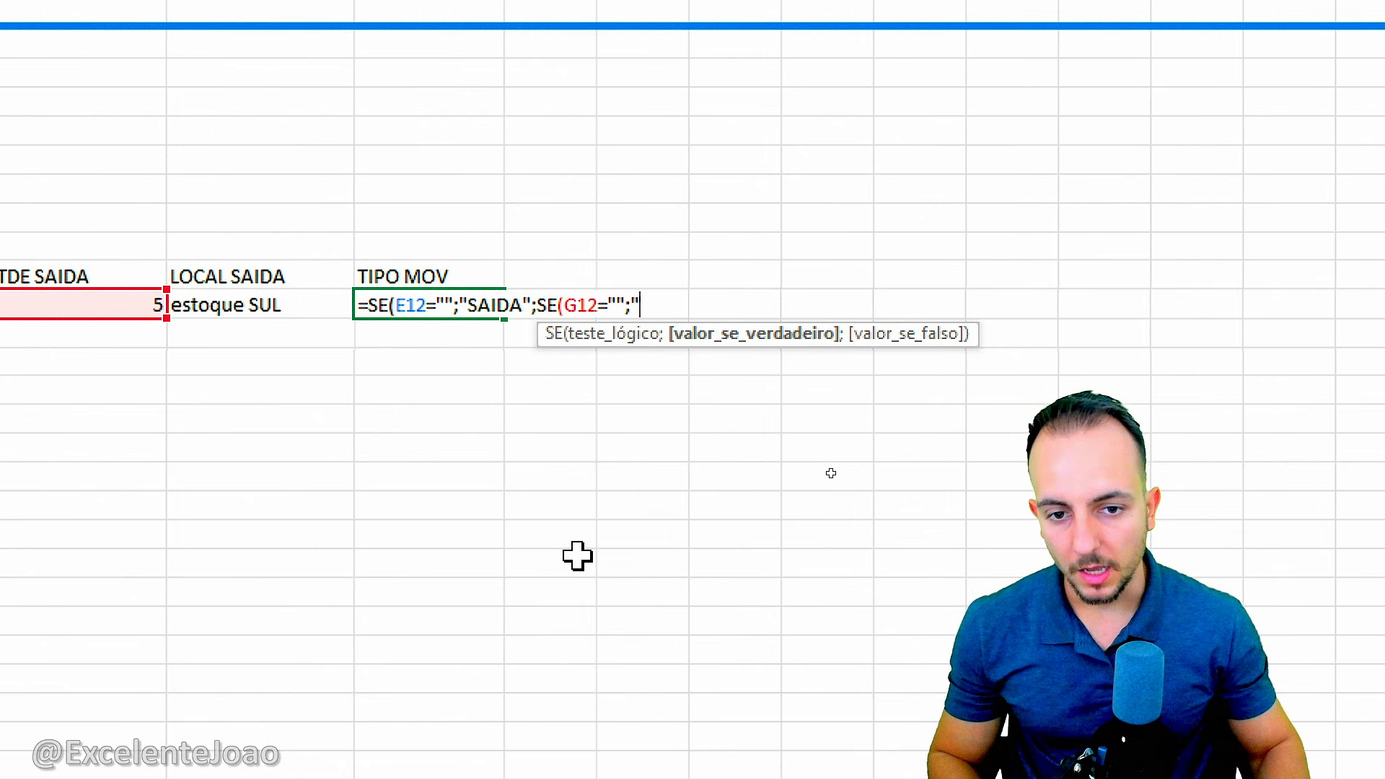
type("ENTRADA")
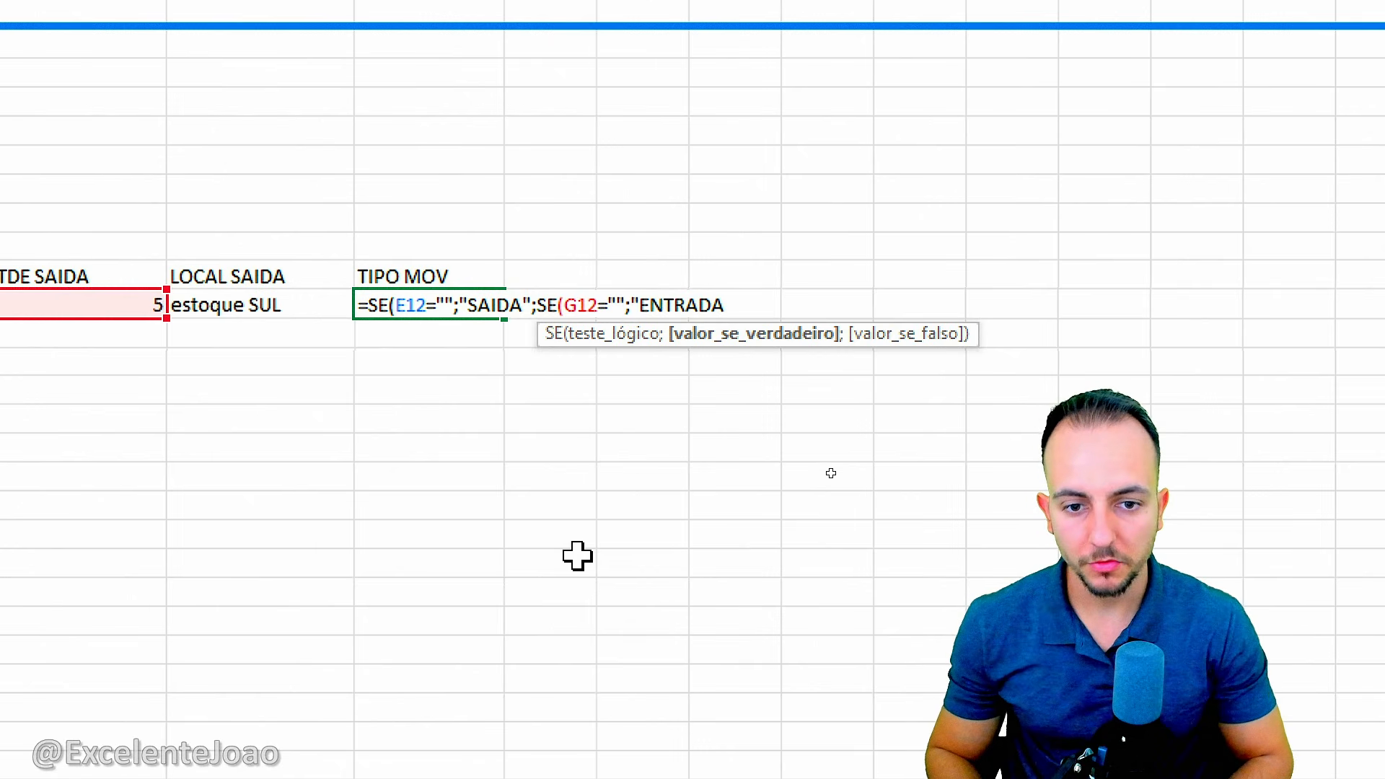
type("\"")
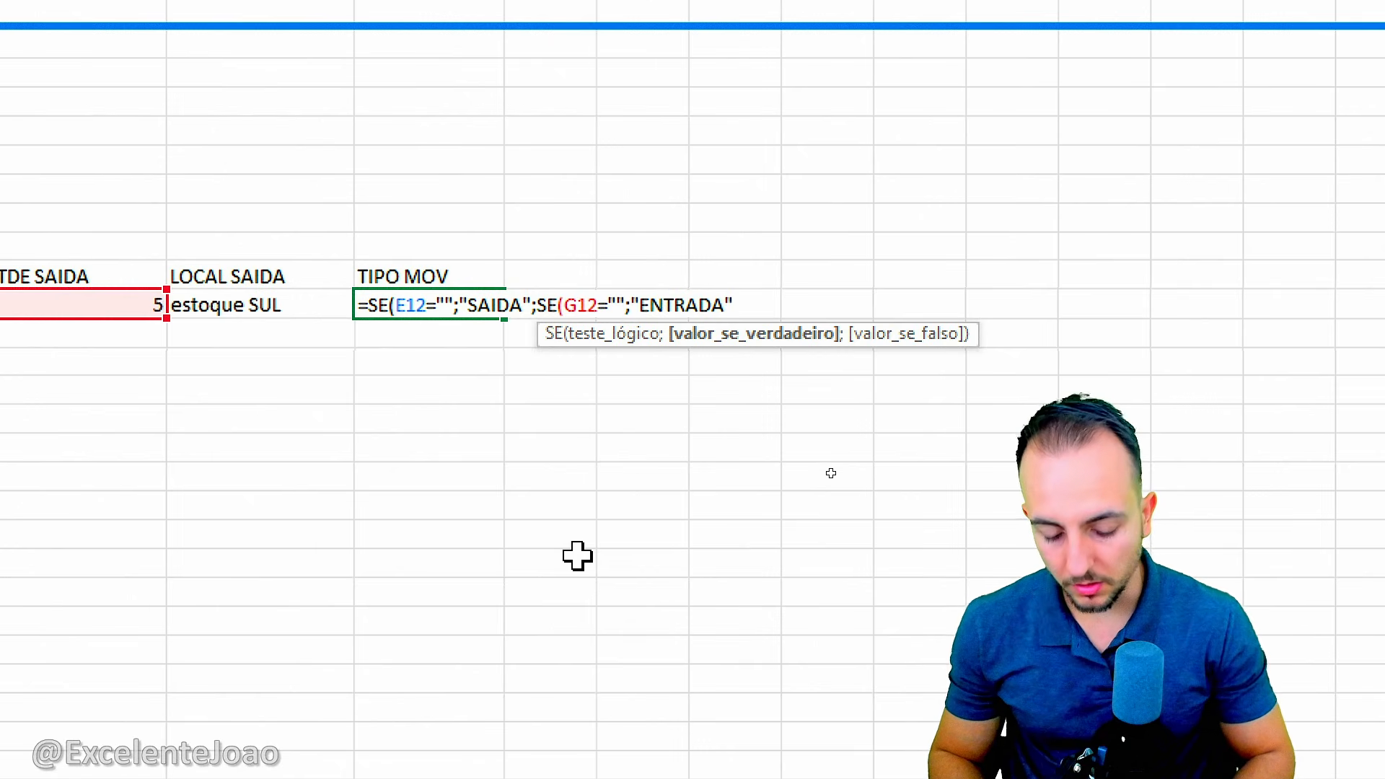
type(";")
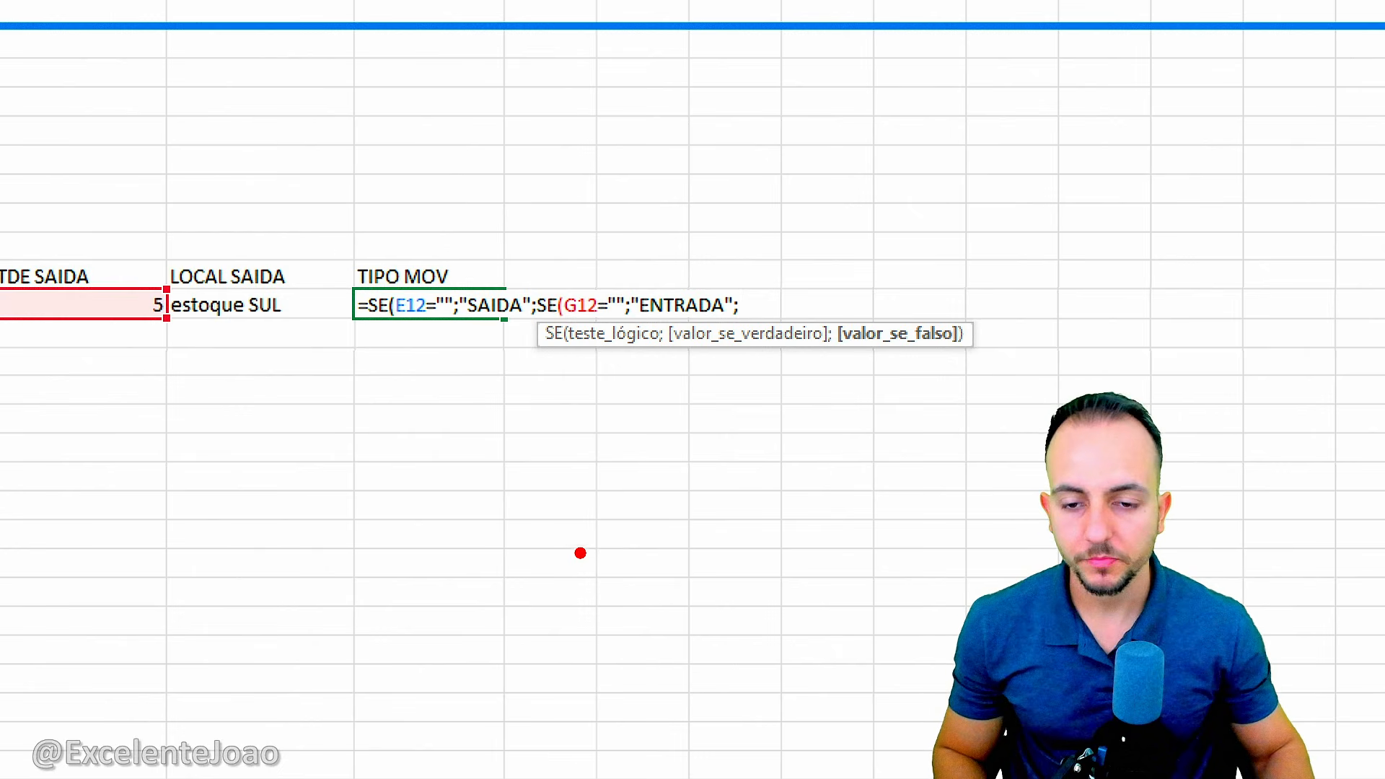
mouse_move(454, 270)
left_mouse_down()
mouse_move(493, 271)
mouse_move(508, 332)
left_mouse_up()
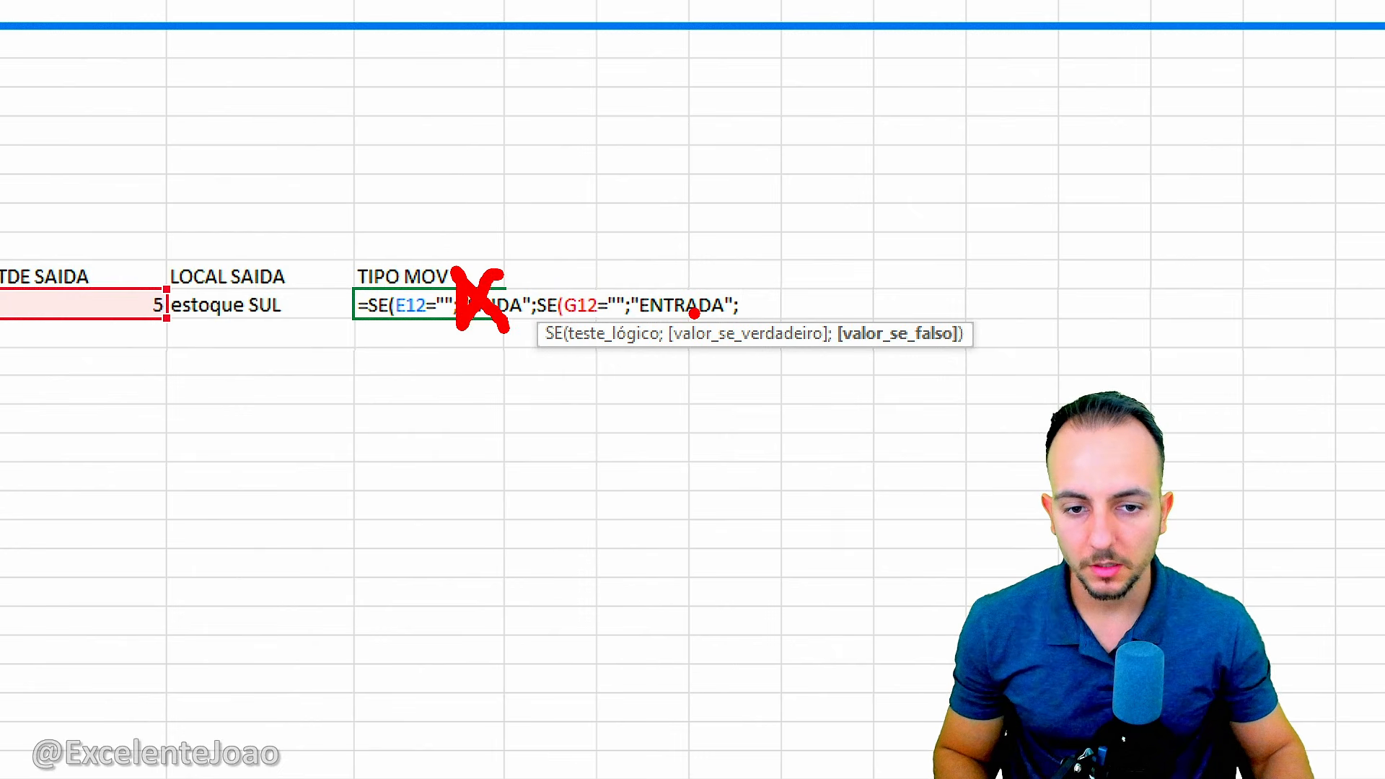
mouse_move(667, 274)
left_mouse_down()
mouse_move(671, 317)
mouse_move(698, 334)
left_mouse_up()
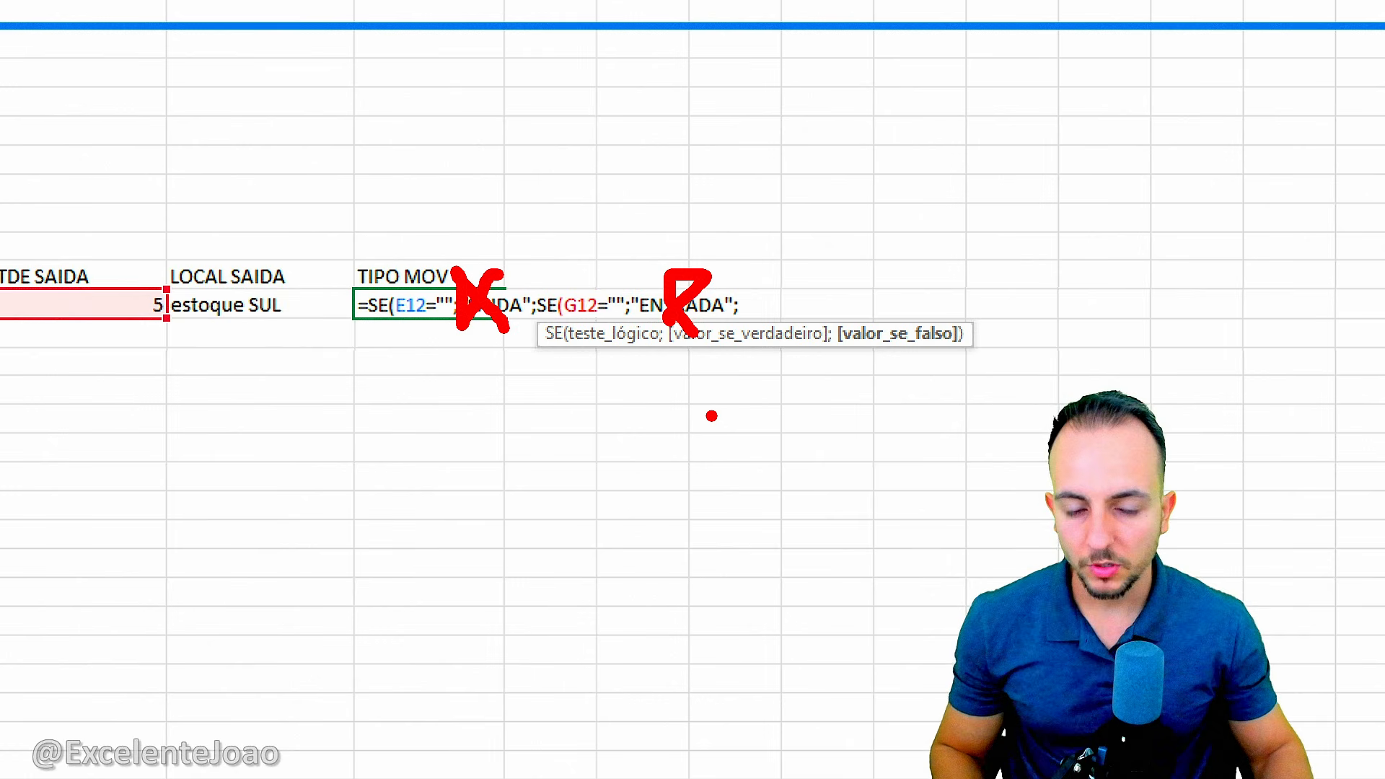
key("Escape")
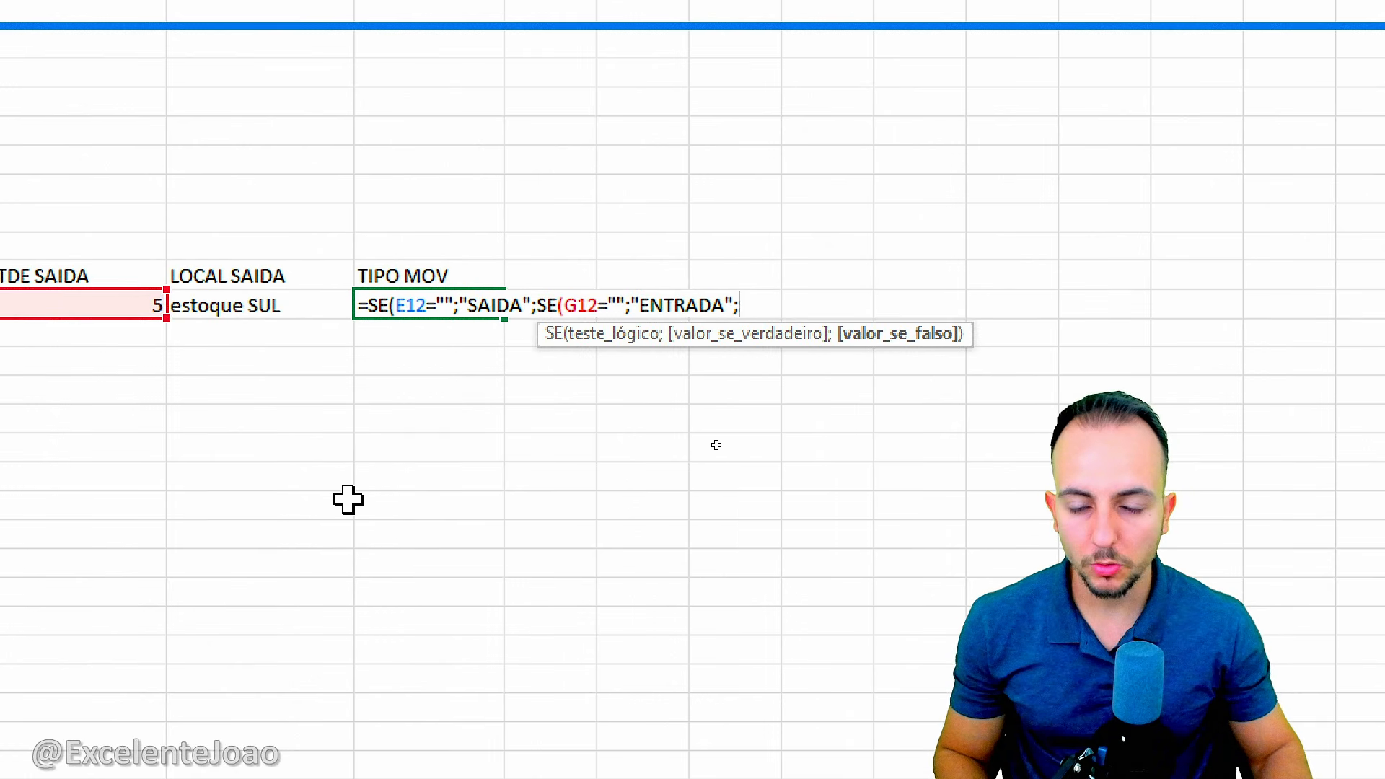
key("ctrl+2")
mouse_move(370, 286)
left_mouse_down()
mouse_move(333, 328)
mouse_move(372, 285)
left_mouse_up()
left_click_drag(355, 361, 696, 383)
key("Escape")
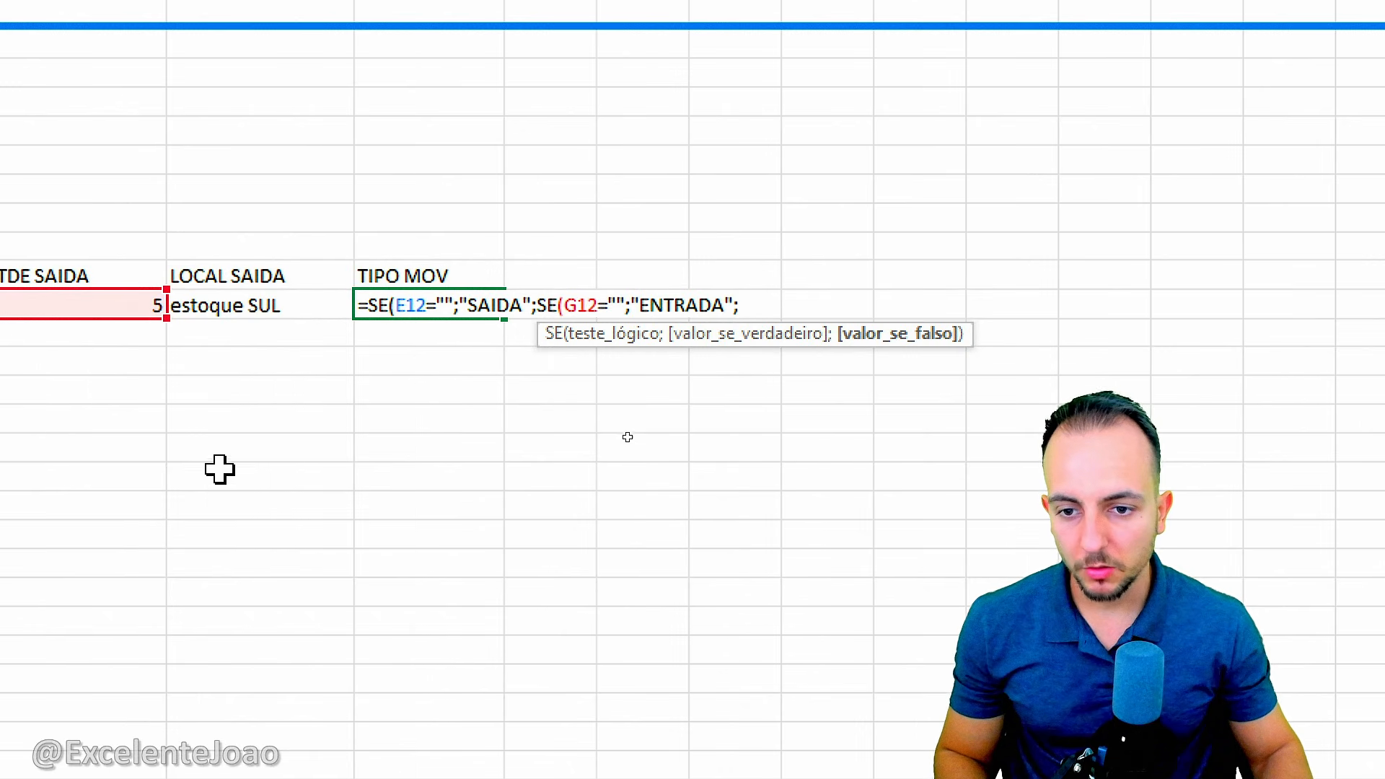
scroll(202, 519, "left", 3)
key("ctrl+2")
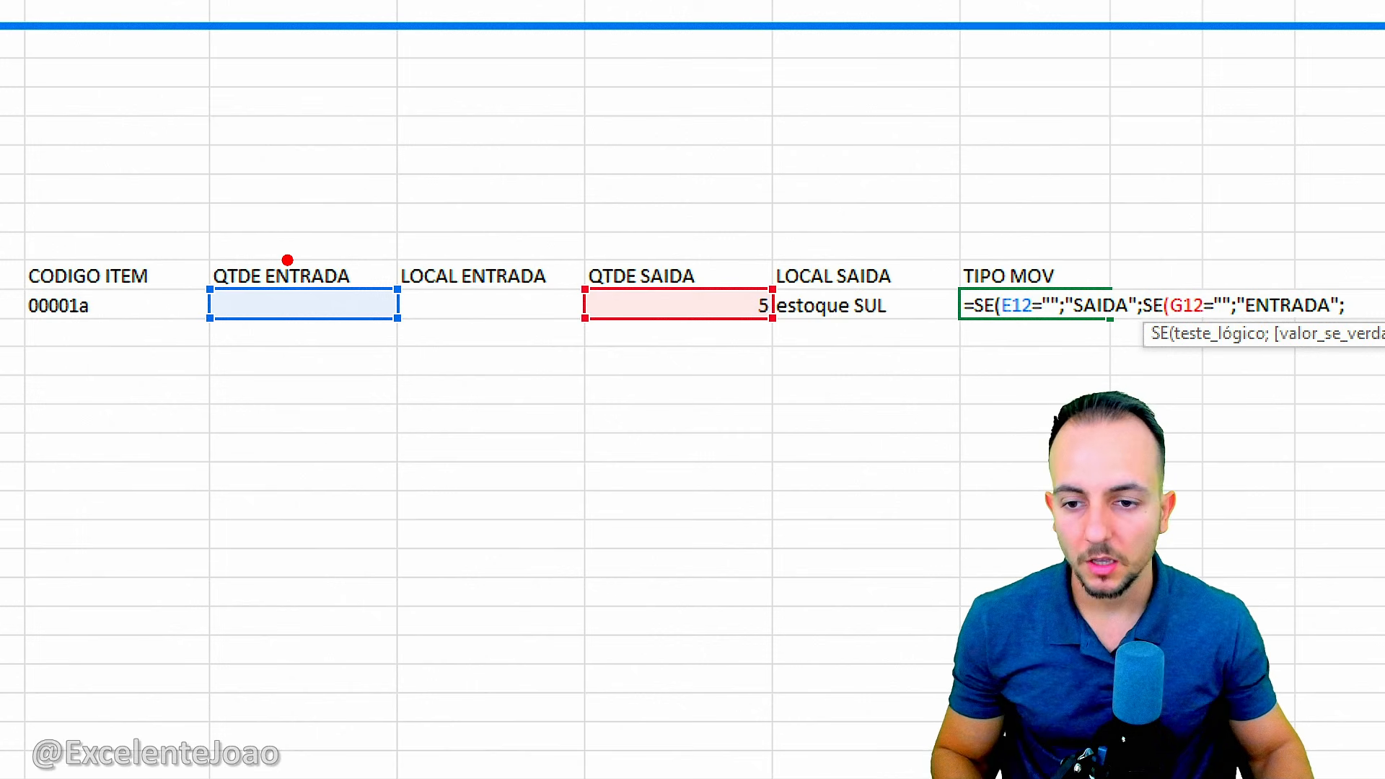
key("Escape")
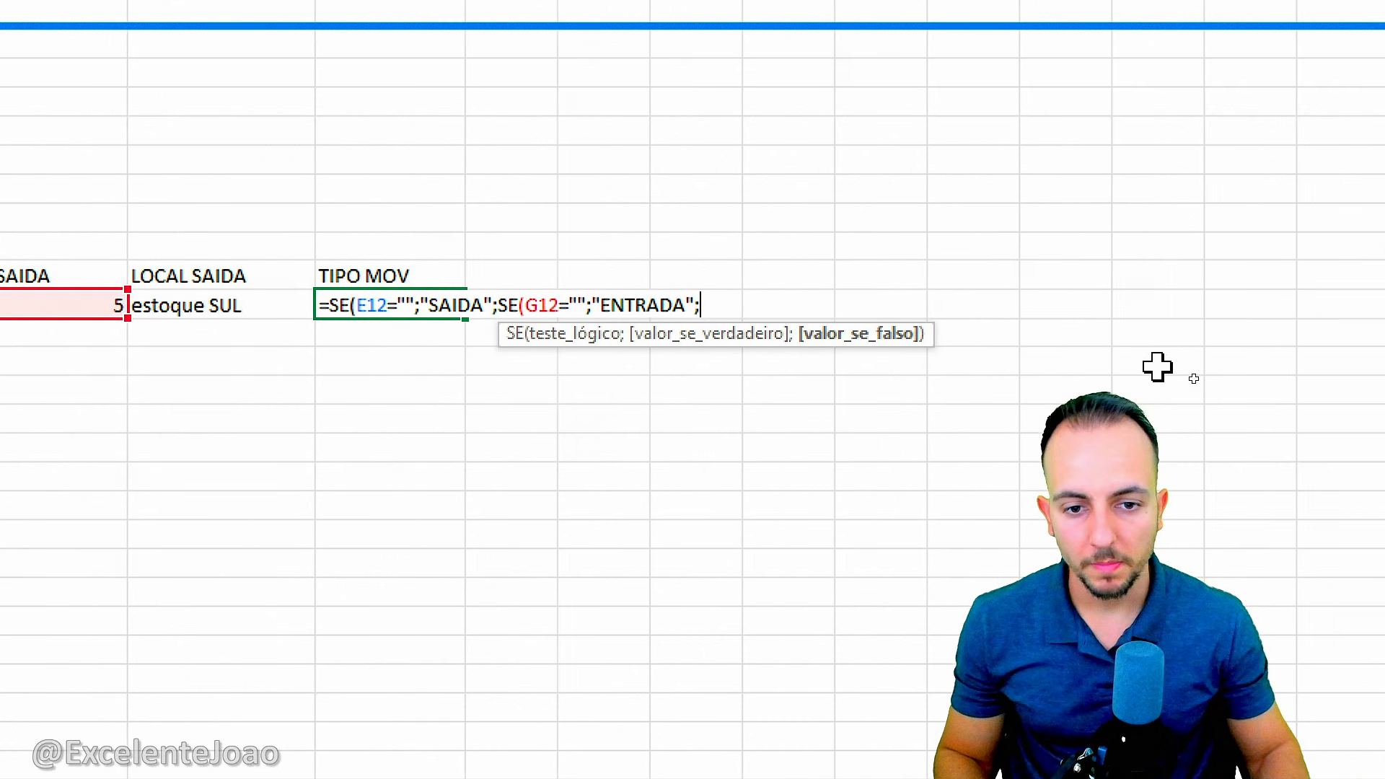
Complete the formula in cell I12 with "TRANSFERENCIA" as the nested SE's false result
type("\"")
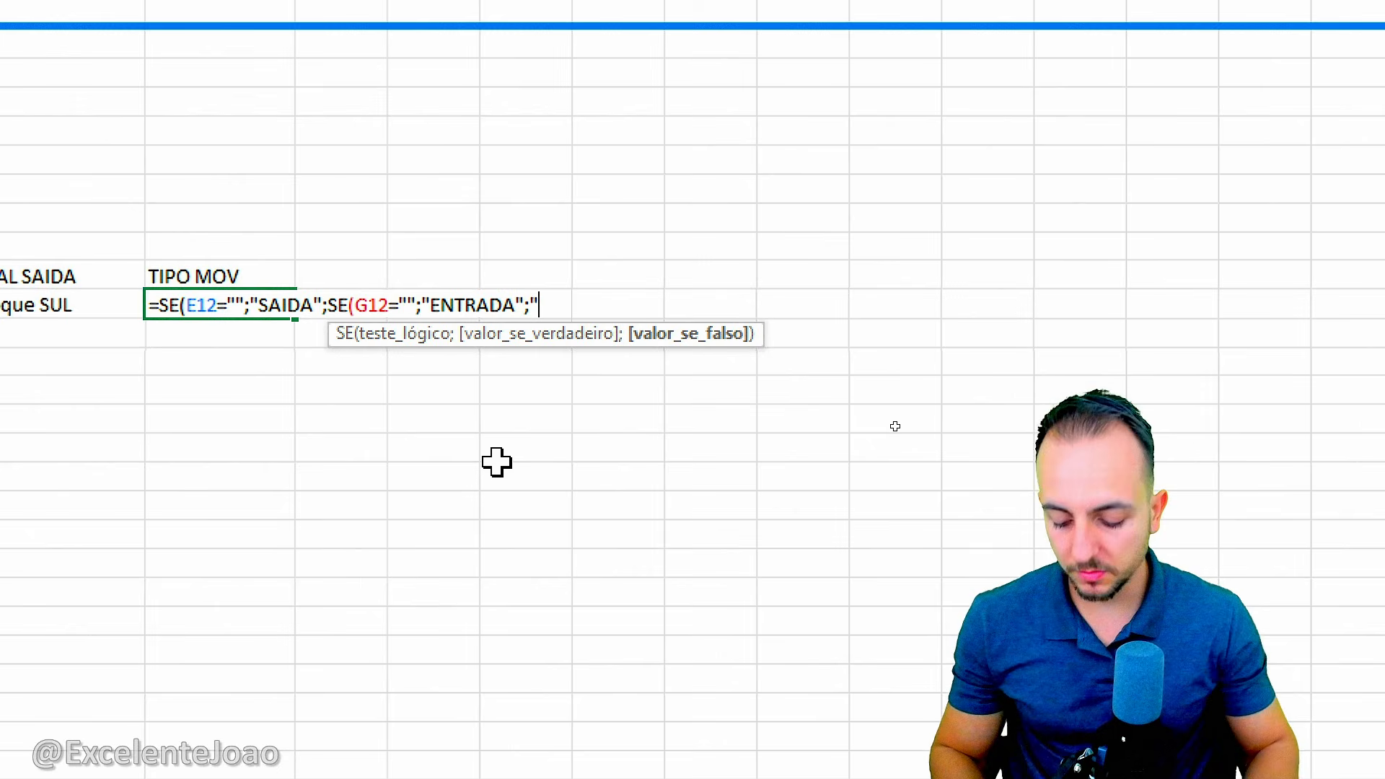
type("TRANSFERE")
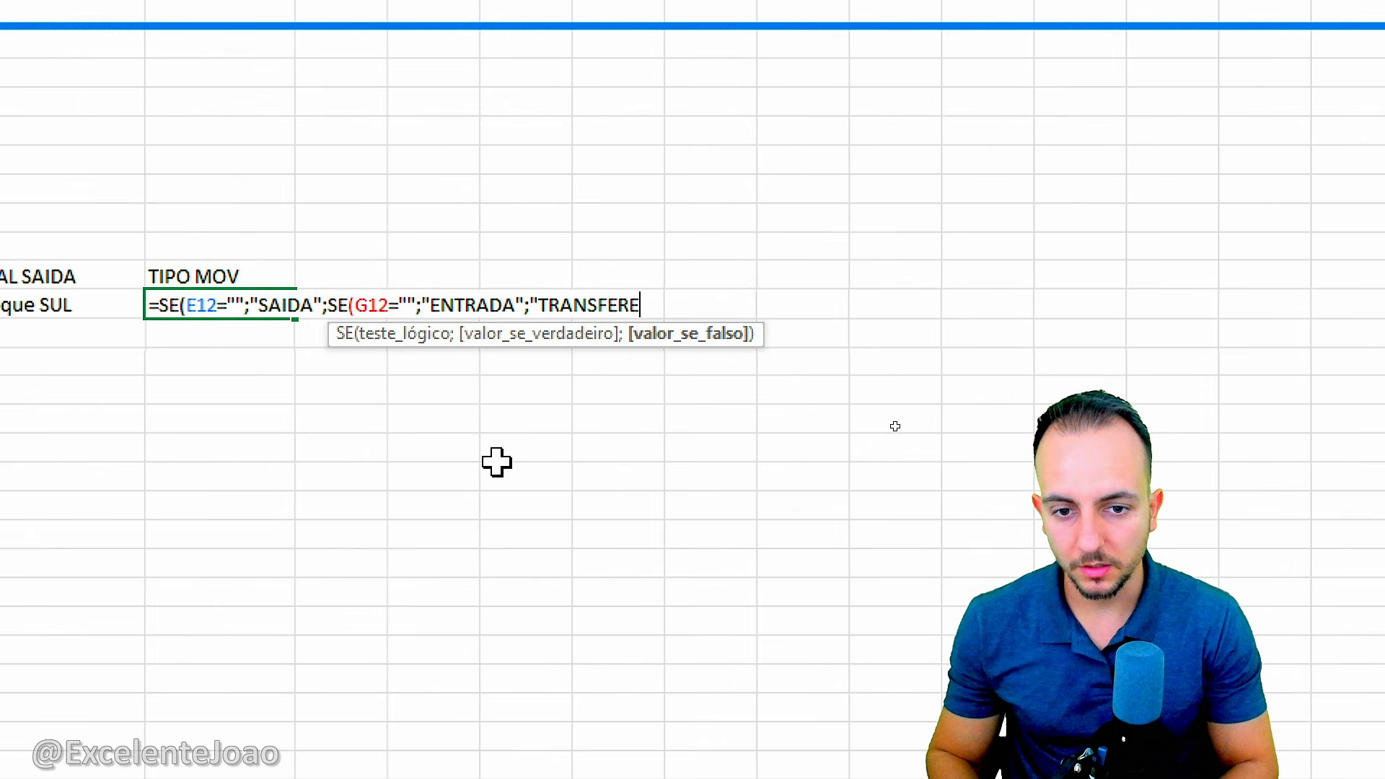
type("NCIA")
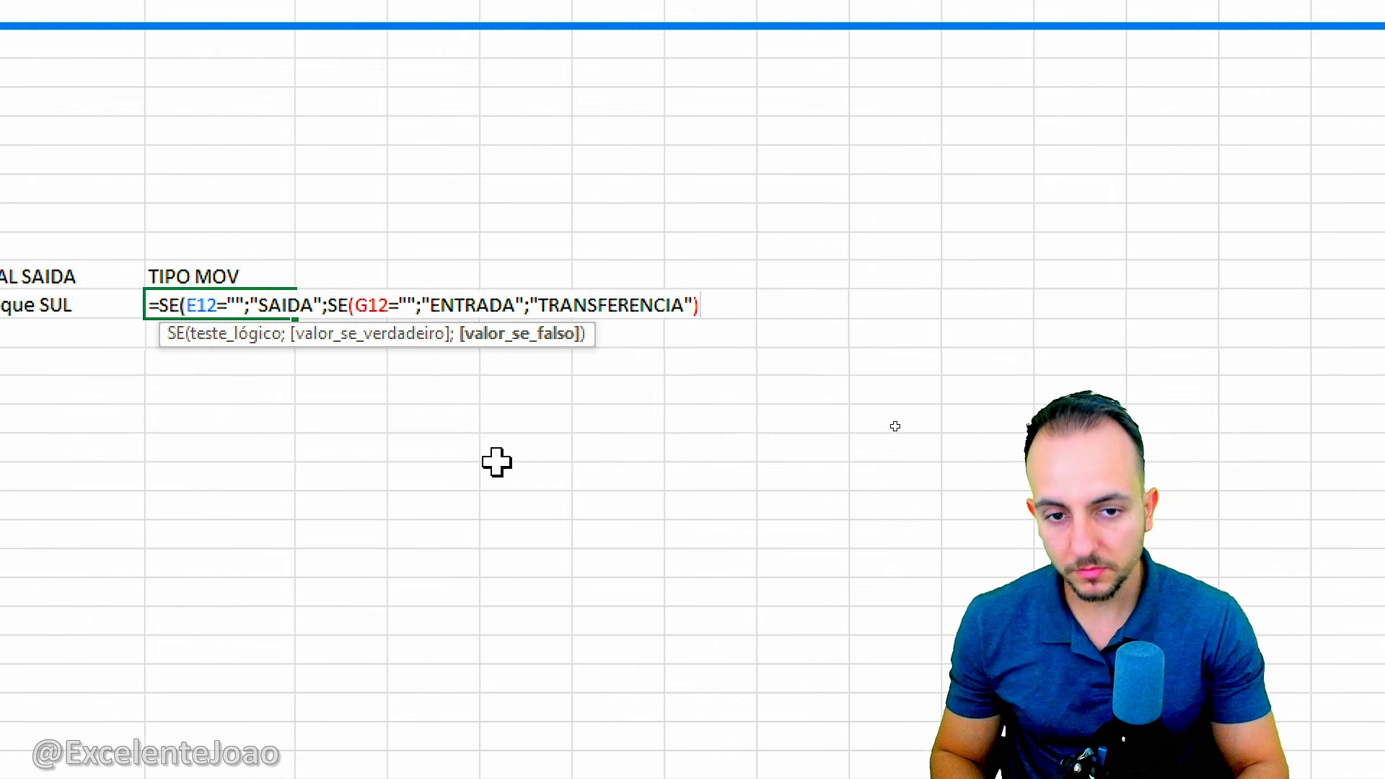
key("ctrl+2")
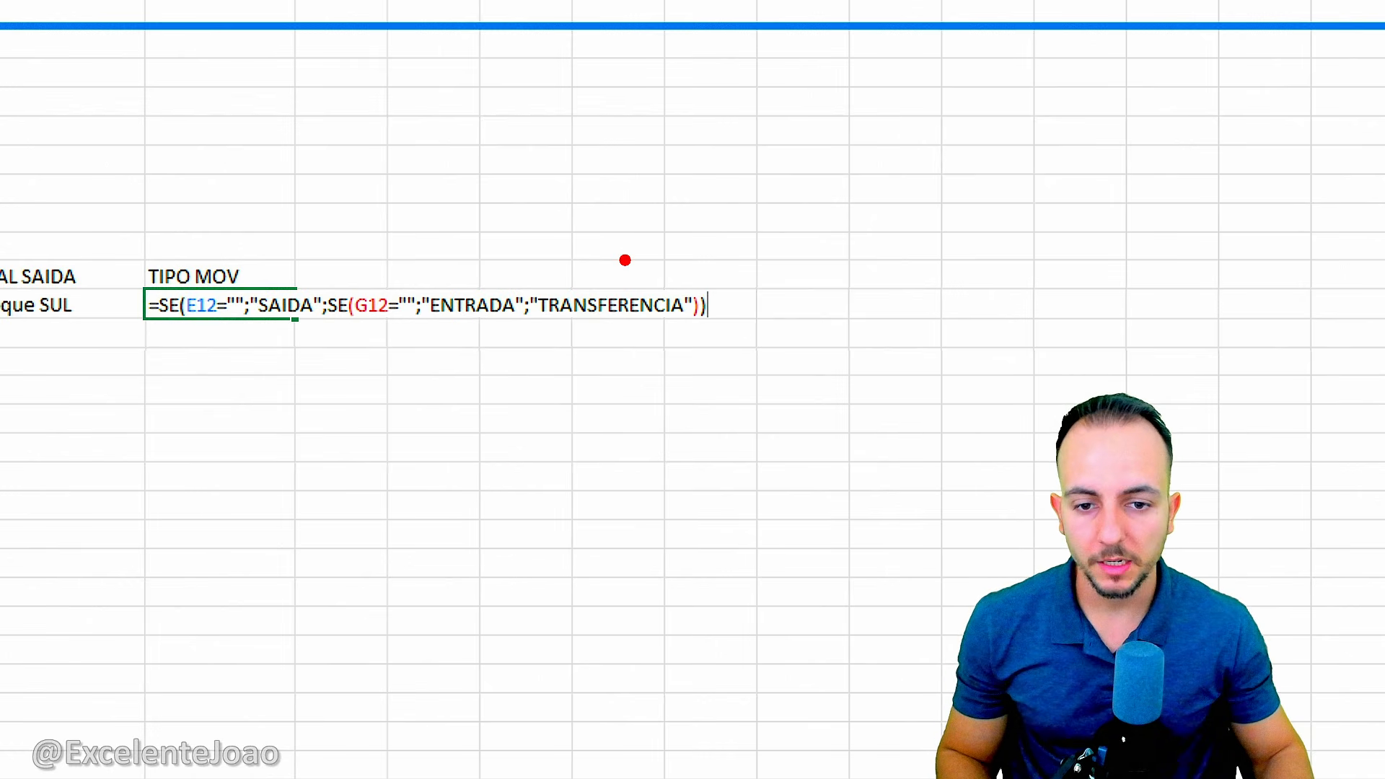
mouse_move(622, 255)
left_mouse_down()
mouse_move(694, 292)
mouse_move(594, 232)
left_mouse_up()
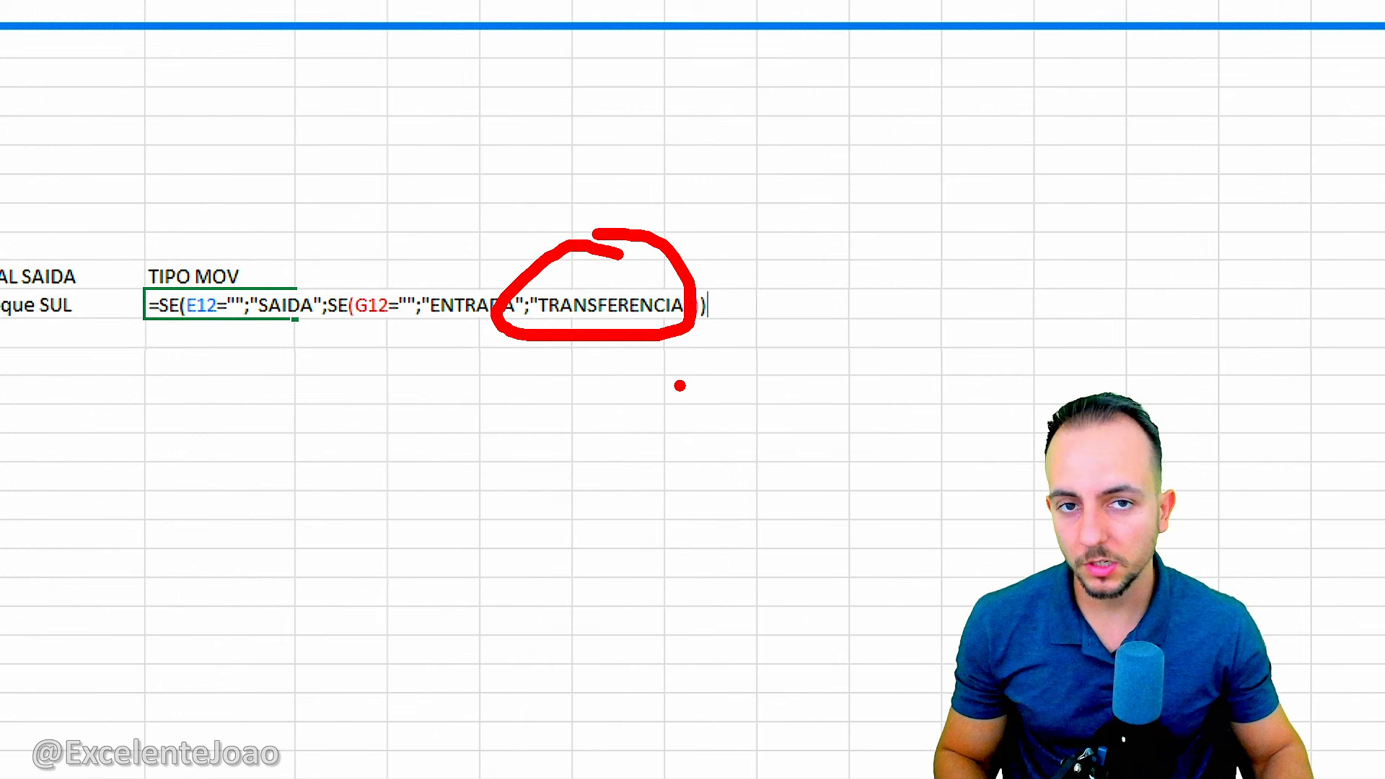
key("Escape")
key("Return")
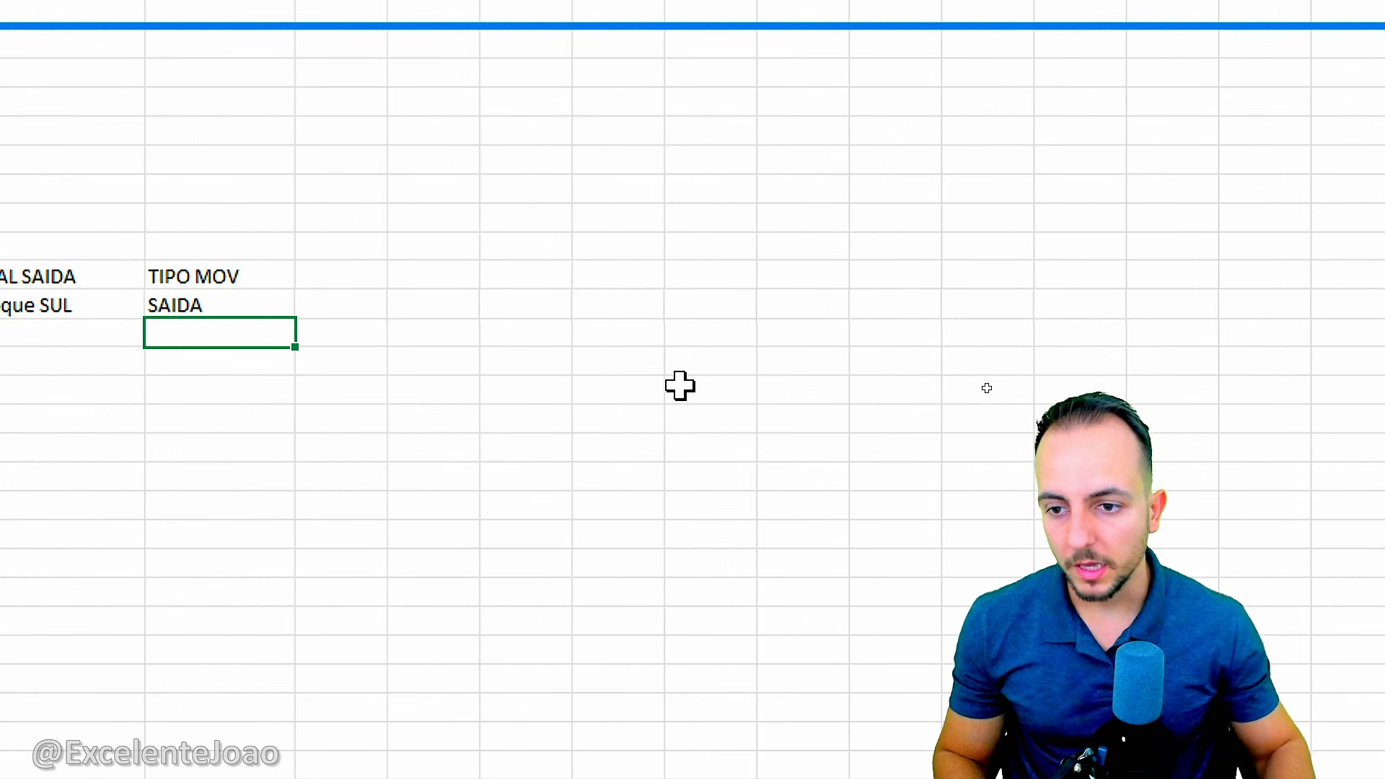
Test the movement type formula with an entry quantity of 5 in cell E12, and clear that quantity
left_click(210, 303)
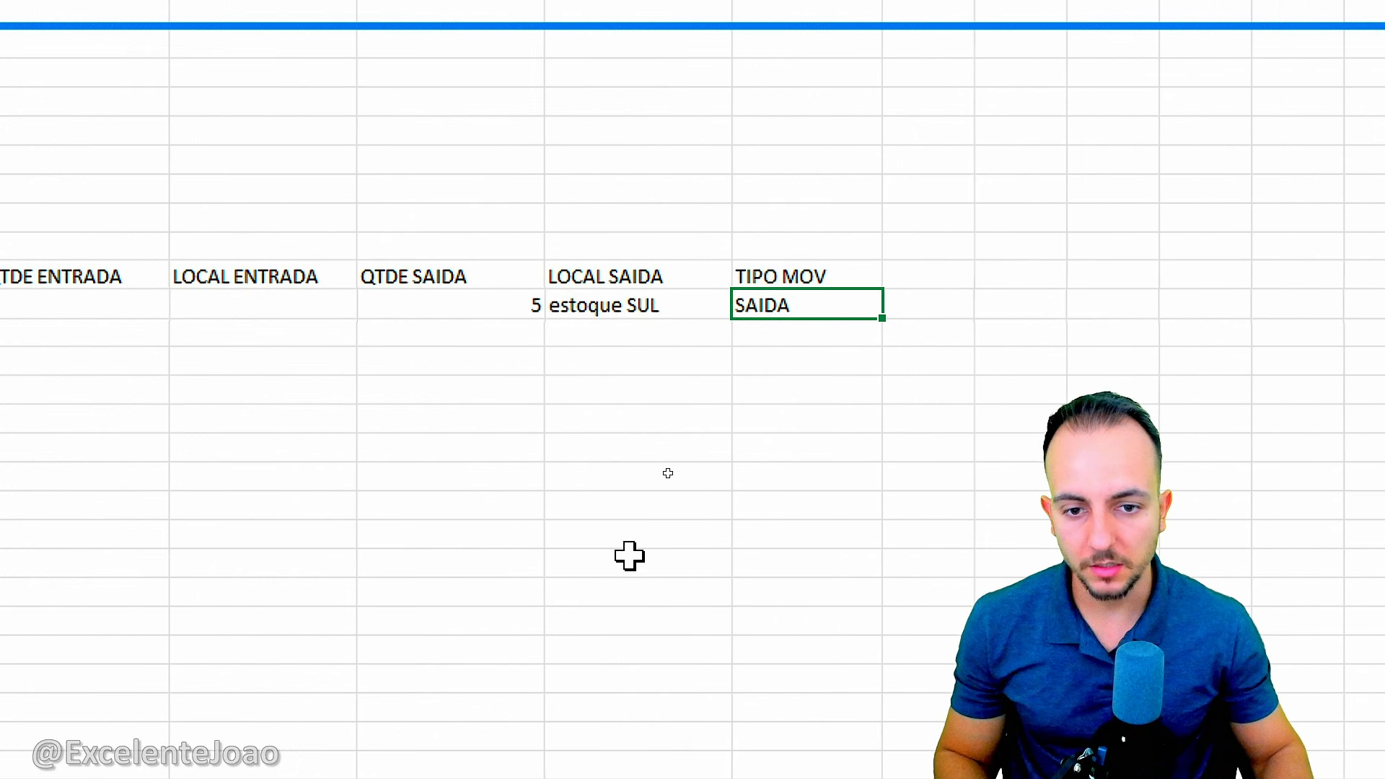
left_click(629, 556)
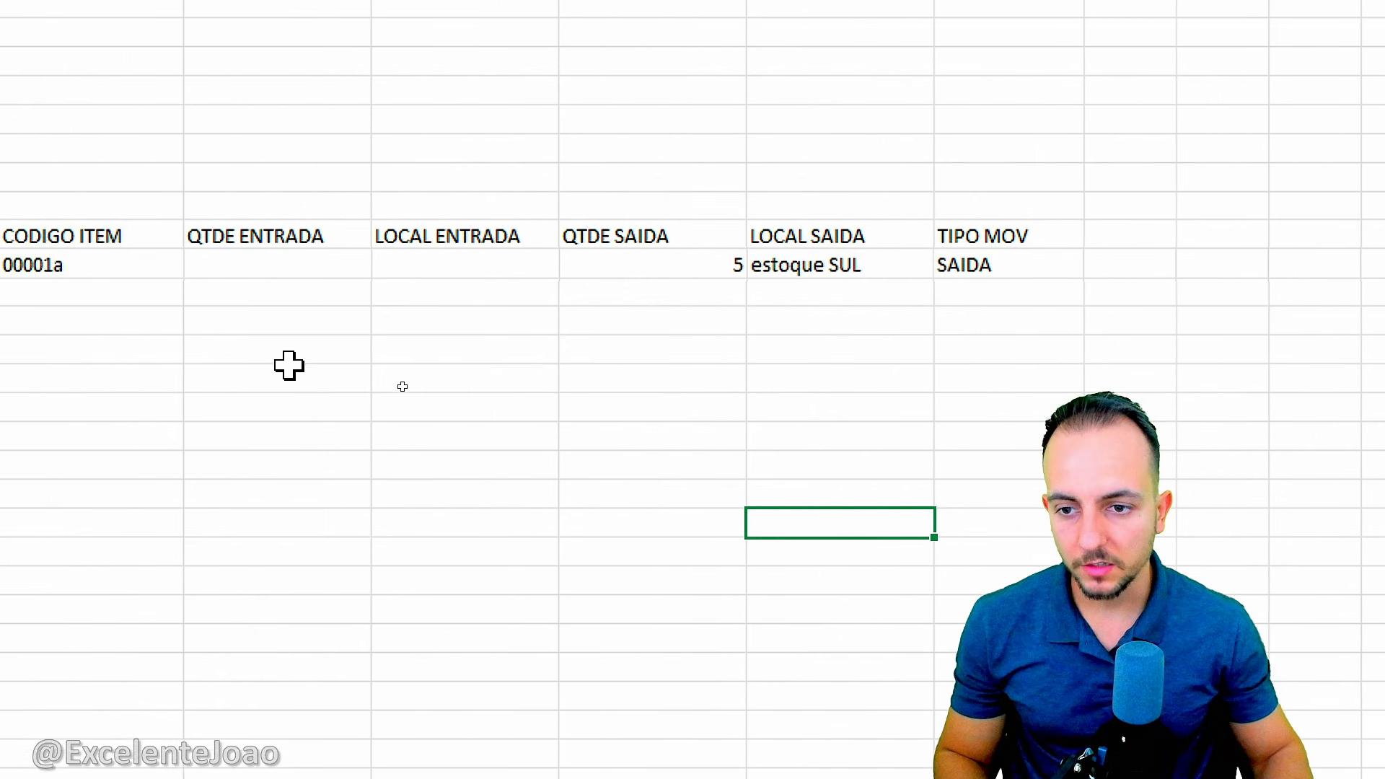
left_click(318, 266)
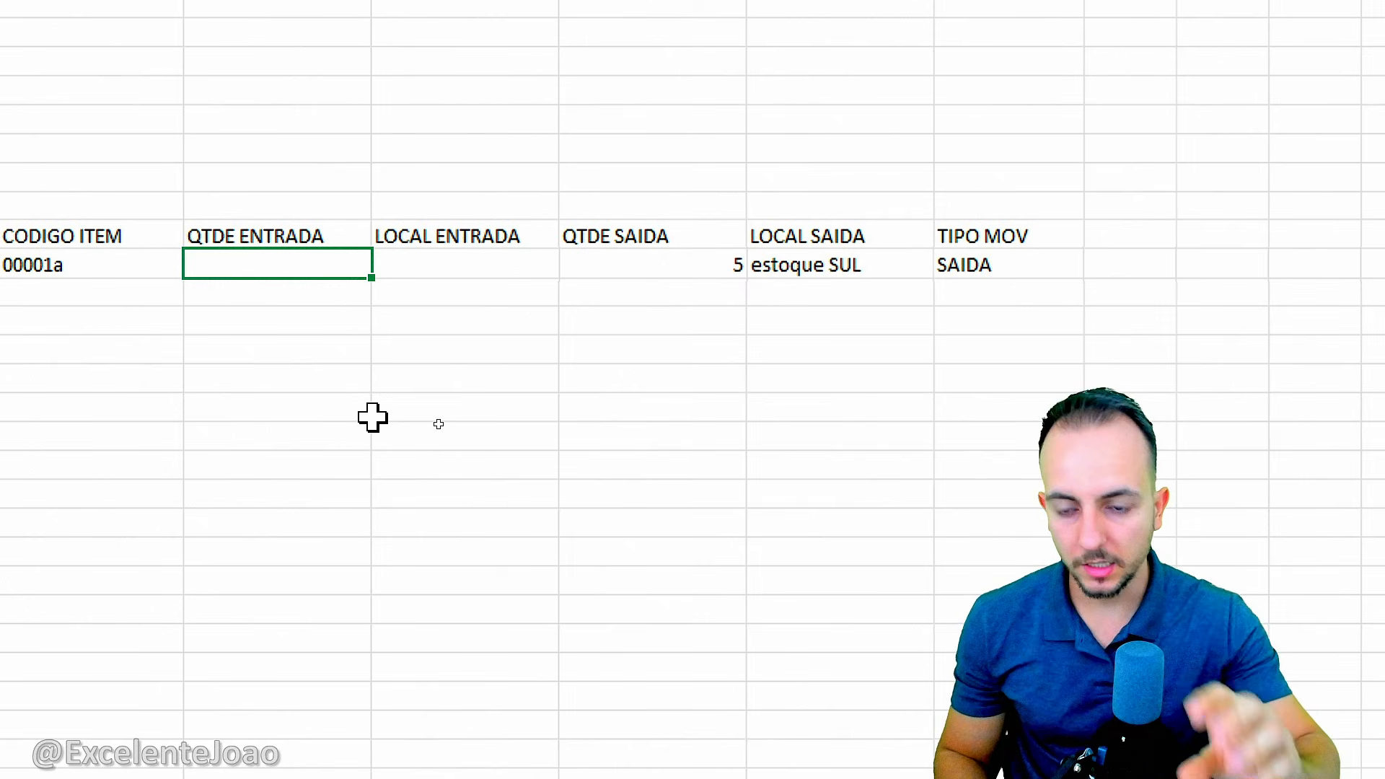
type("5")
key("ctrl+Return")
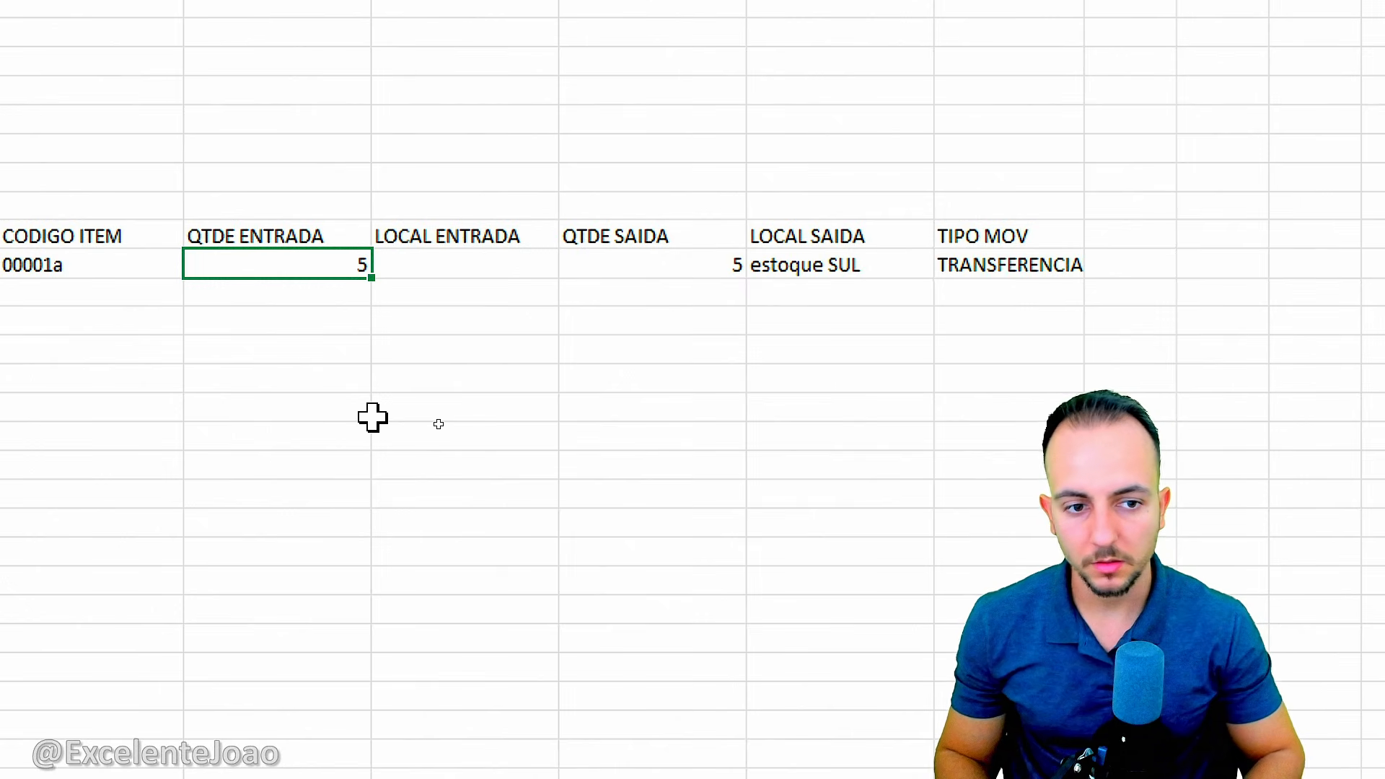
left_click_drag(1090, 298, 921, 309)
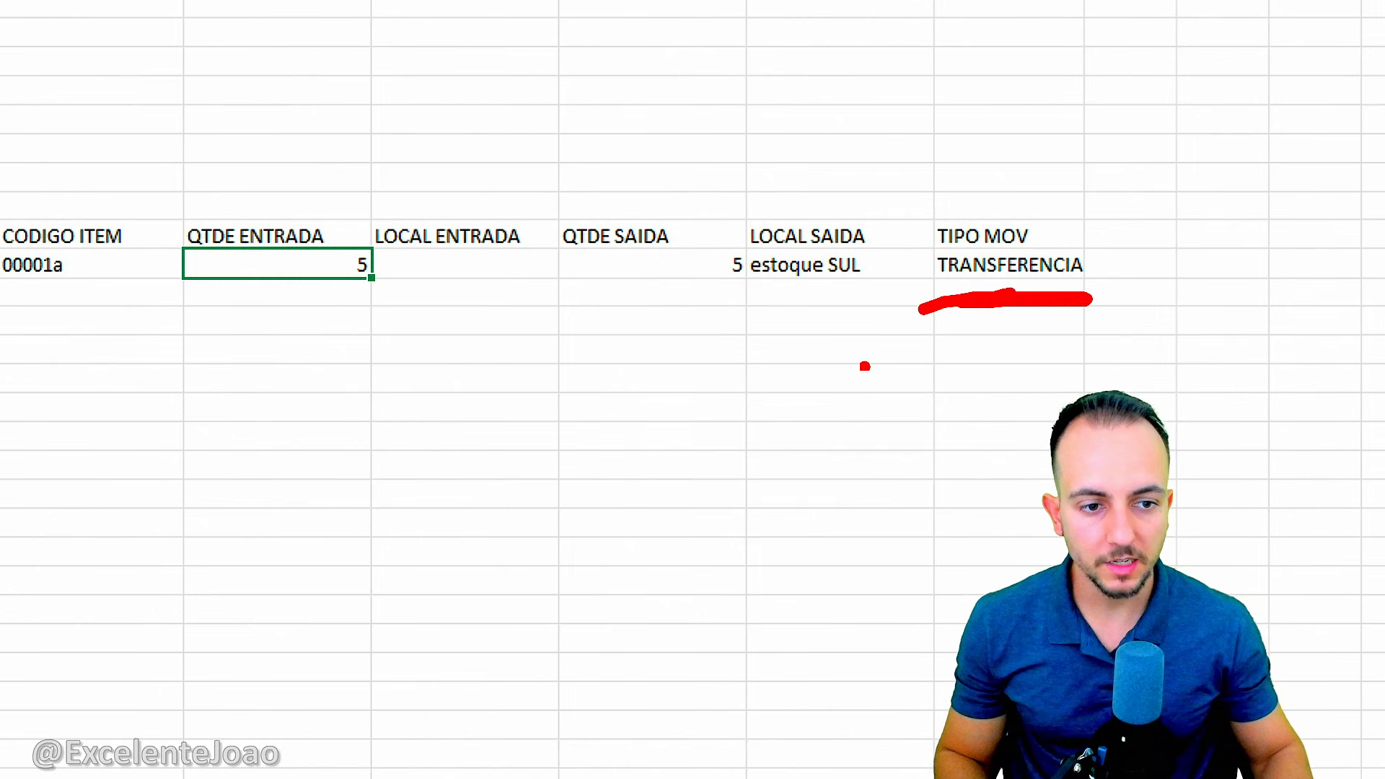
key("Escape")
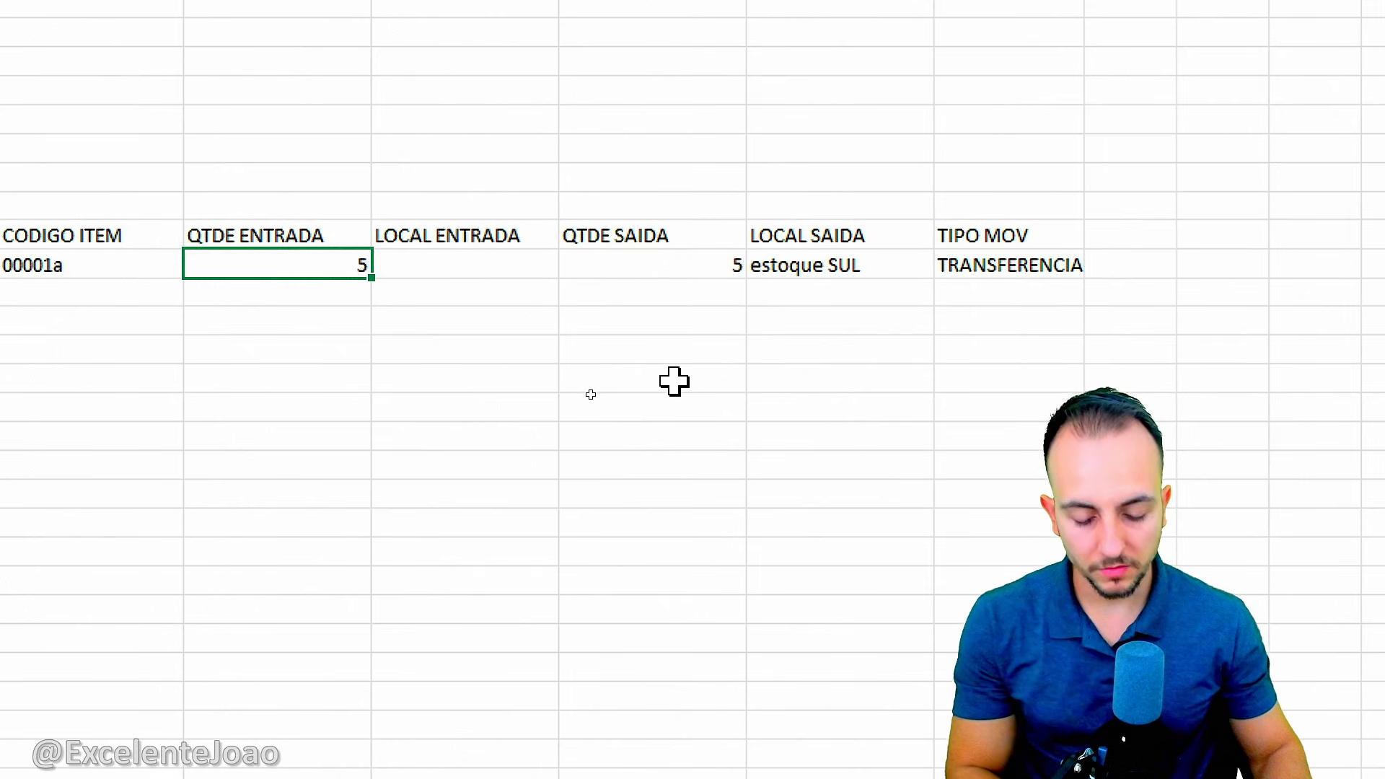
key("Delete")
Clear the exit quantity in cell G12 and the exit location in cell H12
left_click(712, 261)
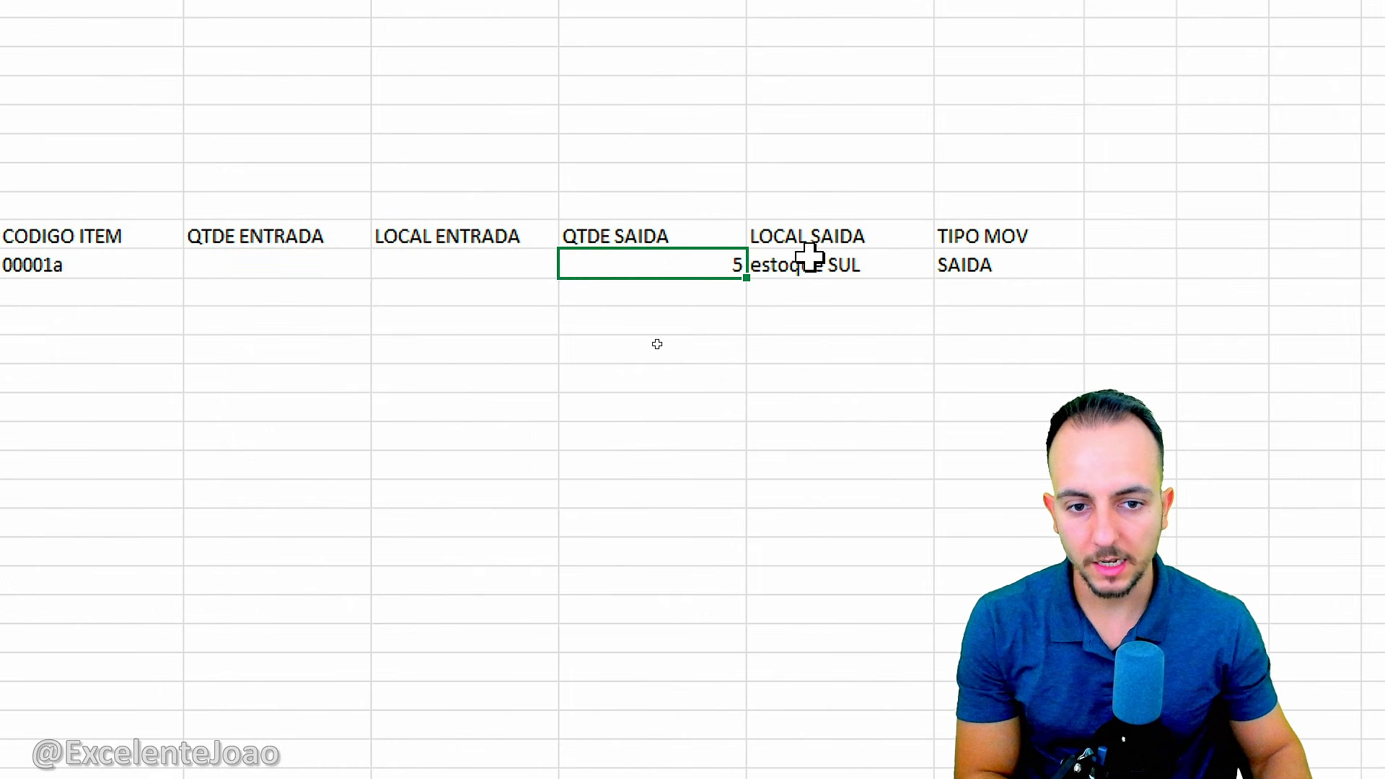
key("Delete")
left_click(810, 260)
key("Delete")
Test the movement type formula with only an entry quantity of 15 in cell E12, and clear that quantity
left_click(360, 265)
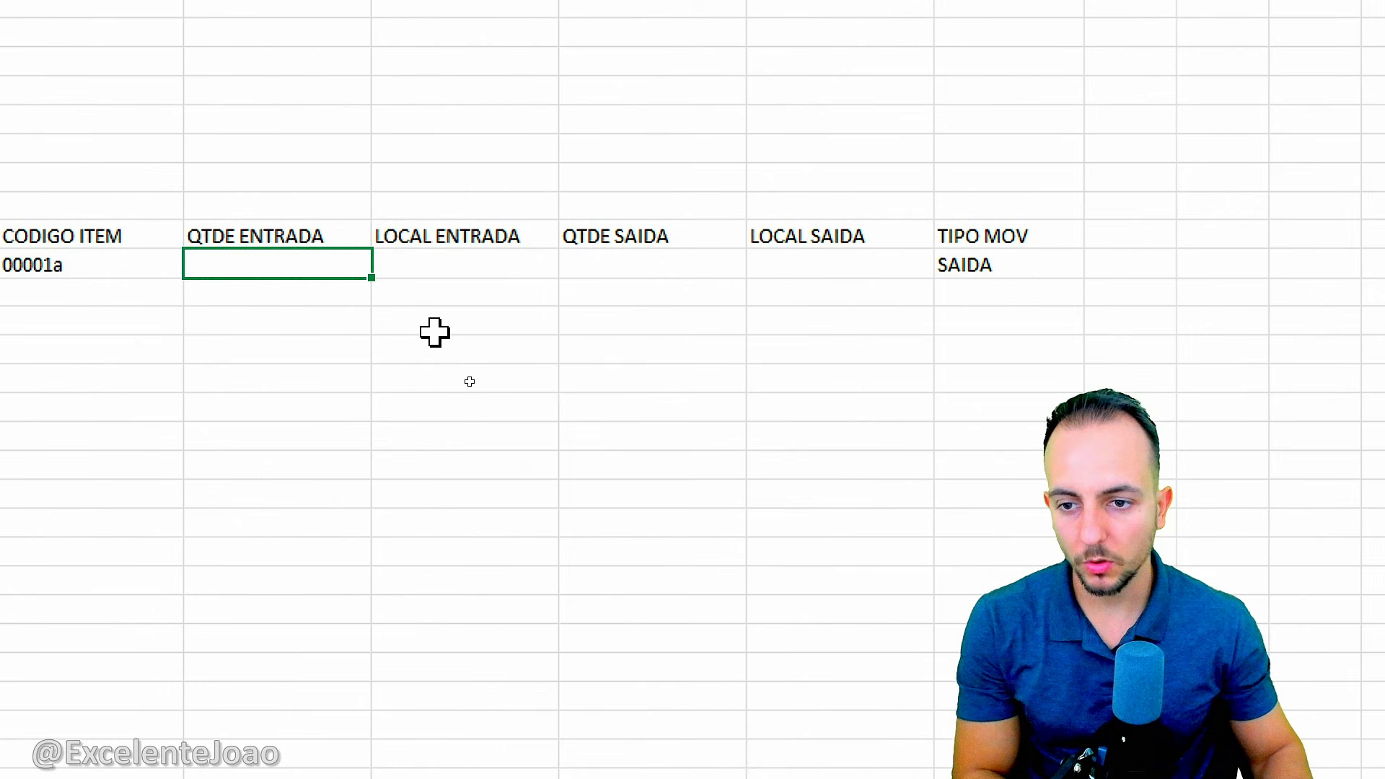
key("ctrl+Return")
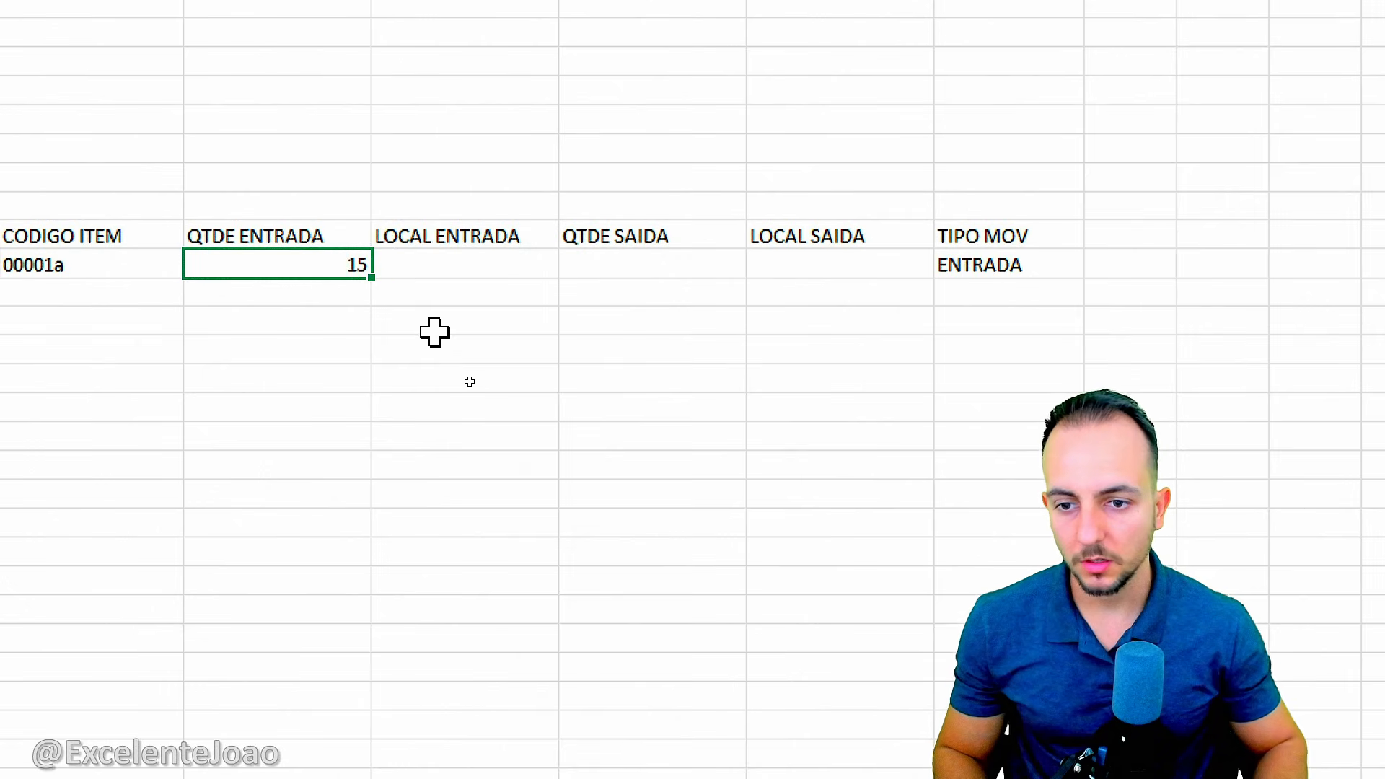
left_click_drag(994, 293, 1088, 255)
key("Escape")
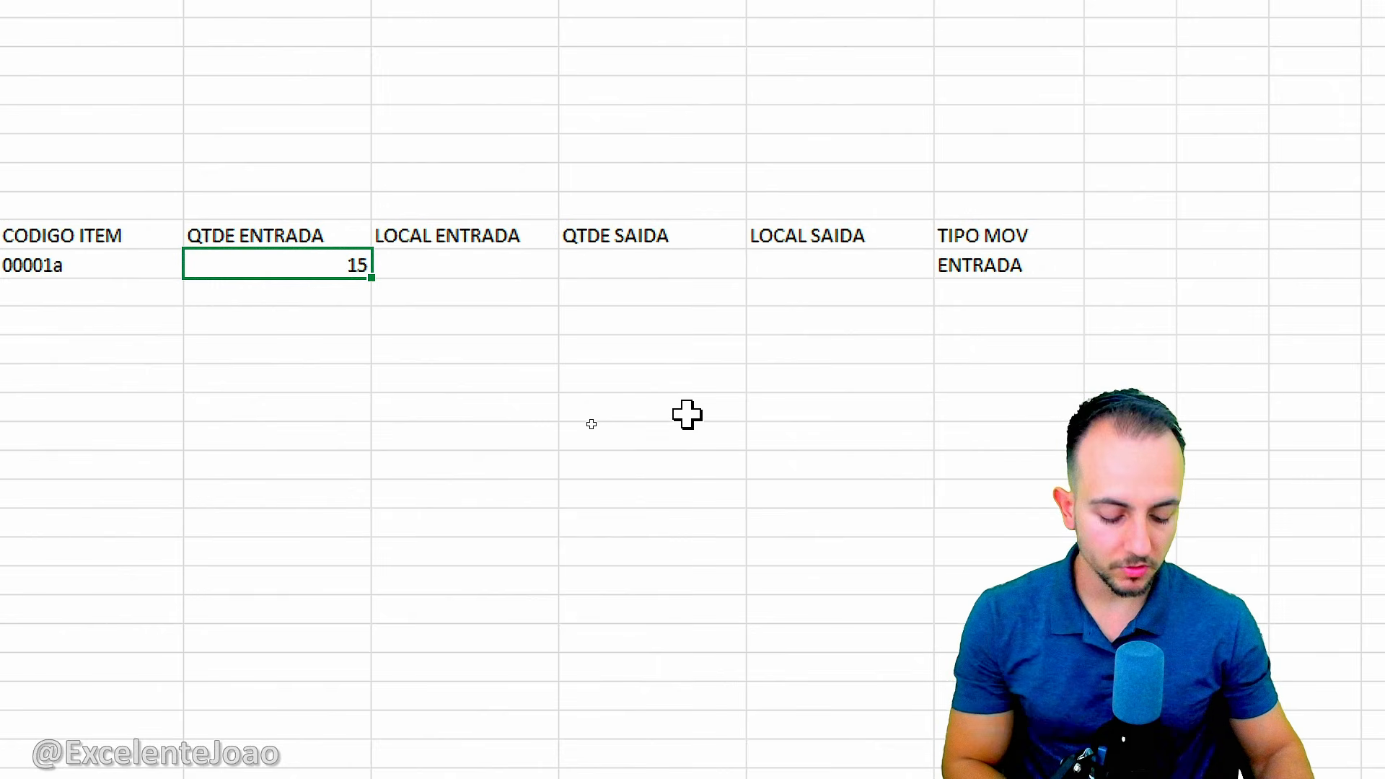
key("Delete")
left_click_drag(310, 269, 783, 269)
left_click(620, 375)
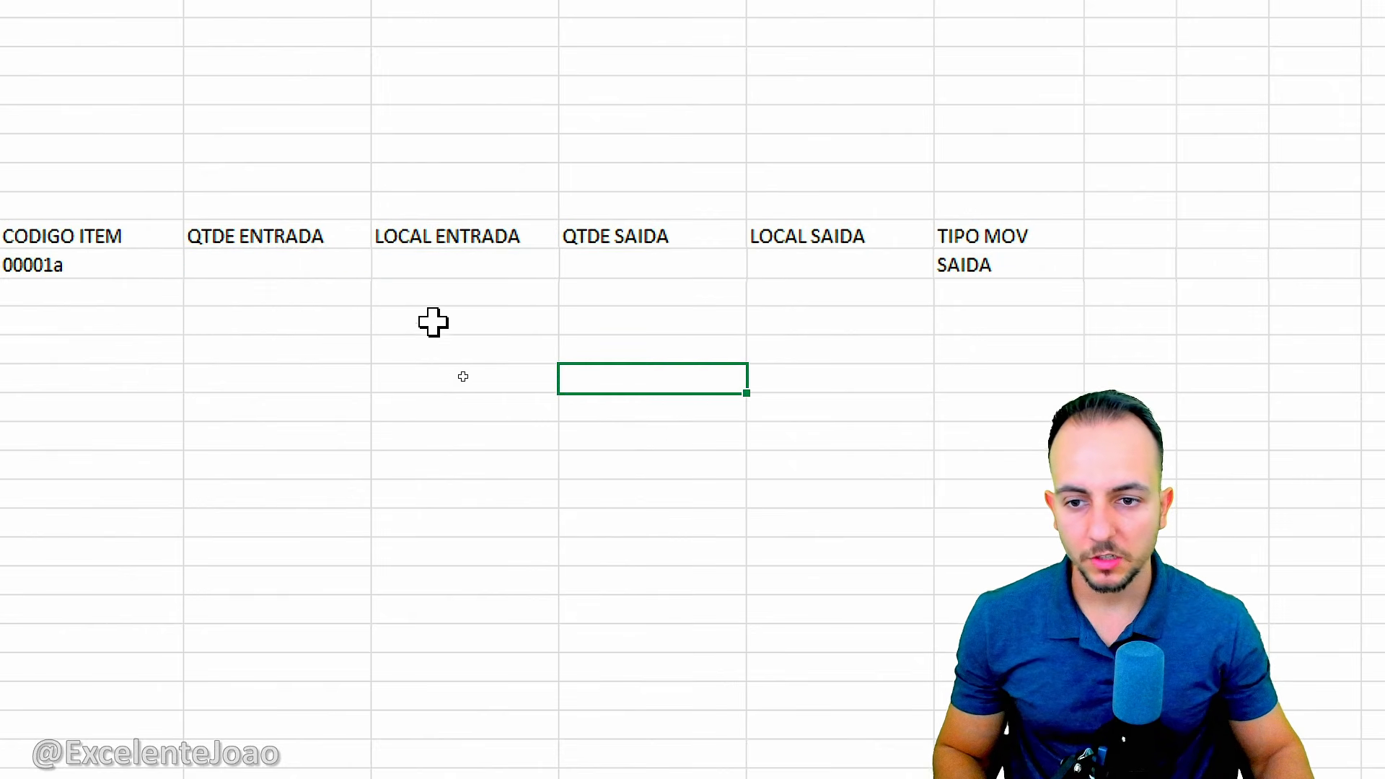
left_click_drag(273, 298, 845, 298)
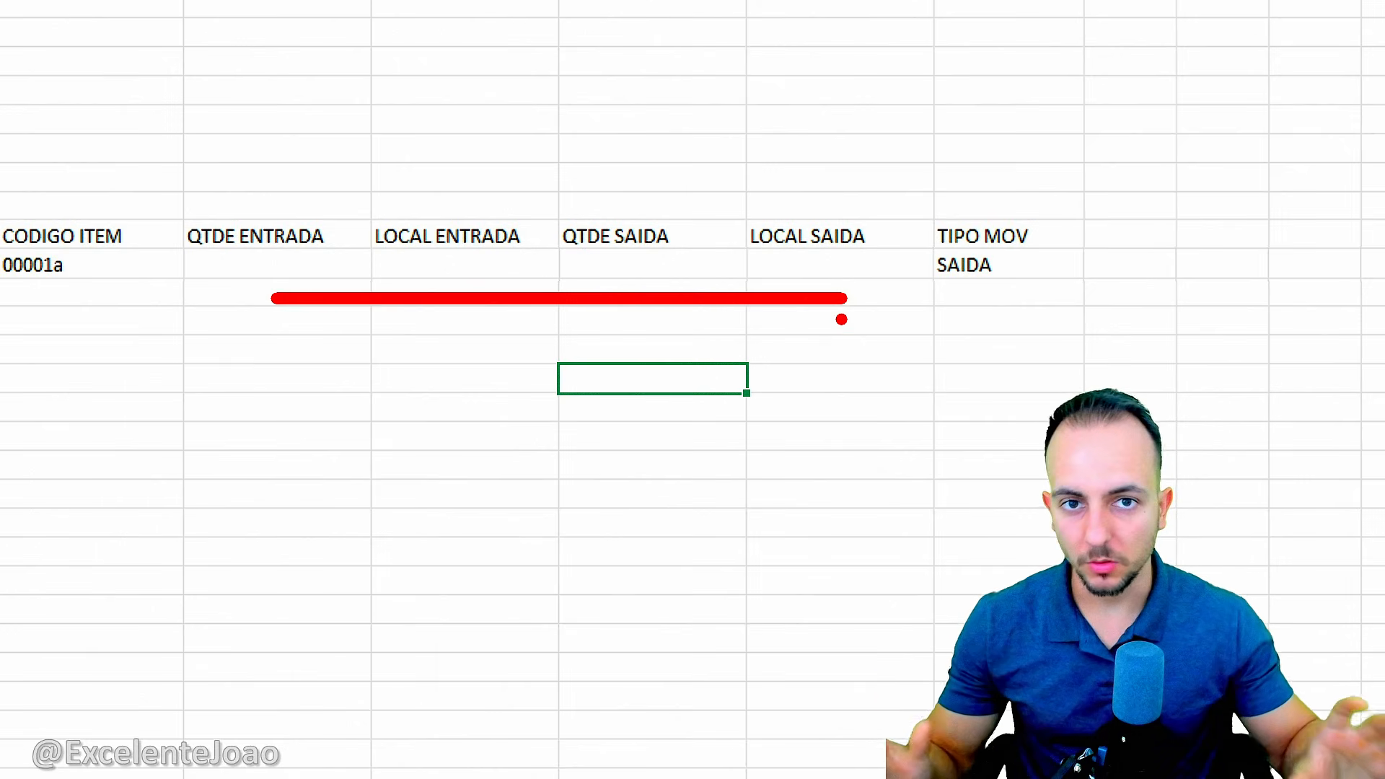
key("Escape")
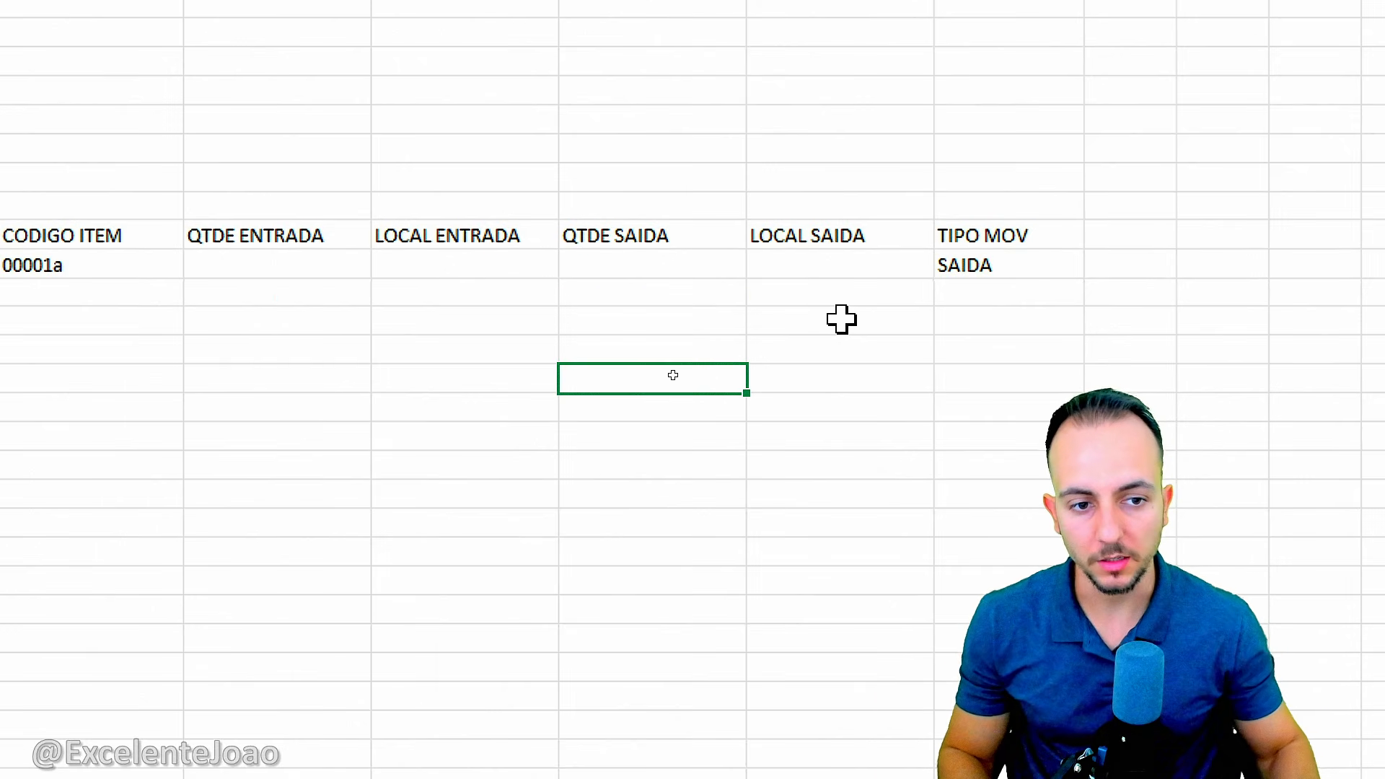
Enter an exit quantity of 5 in cell G12 and the exit location "Estoque SUL" in H12, and select the movement type cell I12
left_click(323, 262)
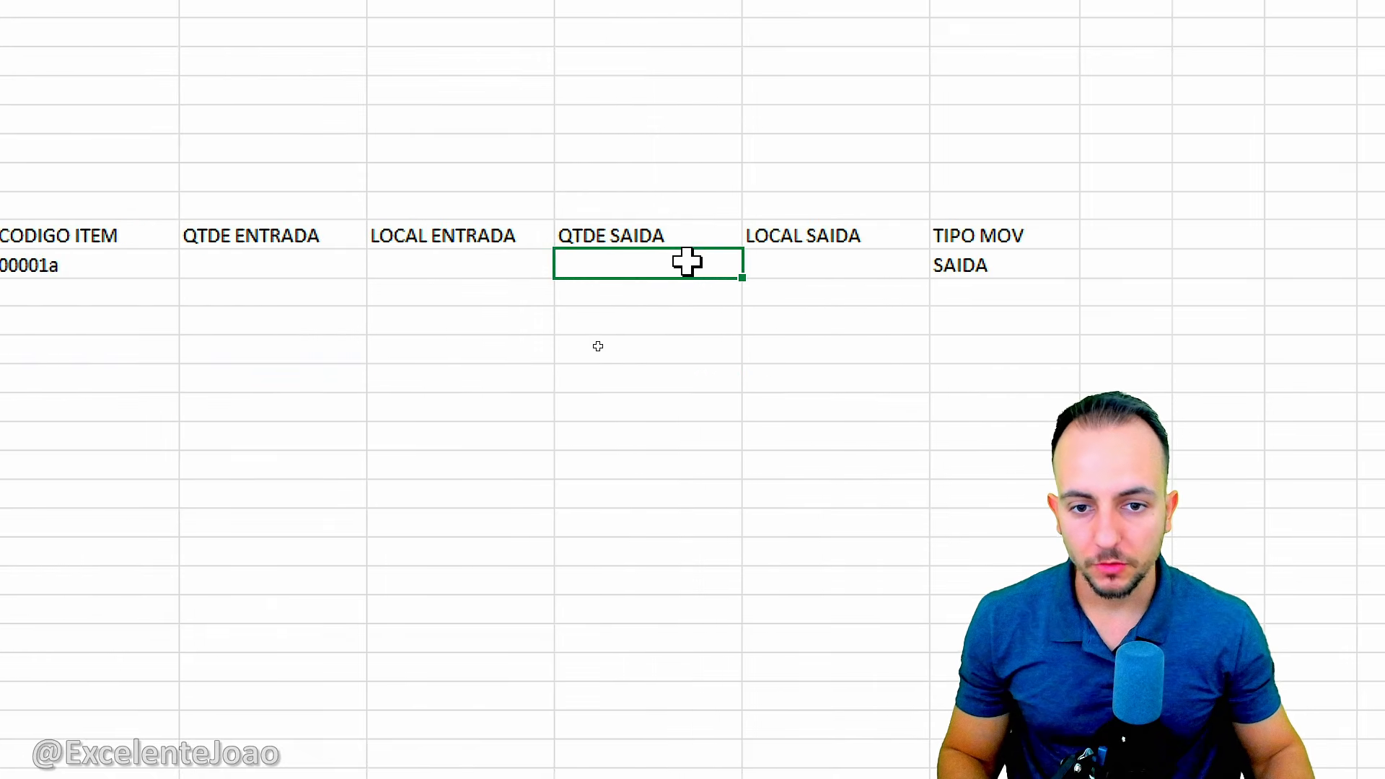
type("5")
key("Tab")
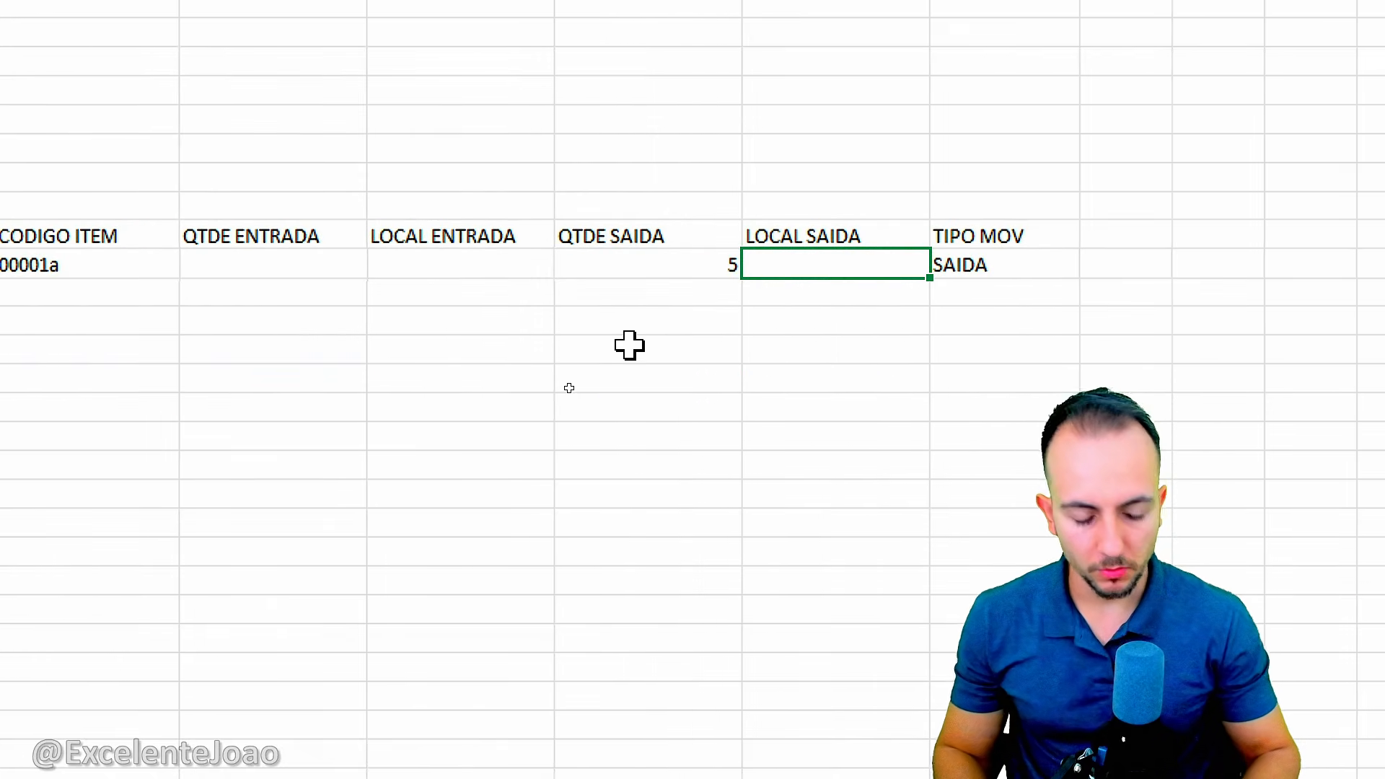
type("Estoque SUL")
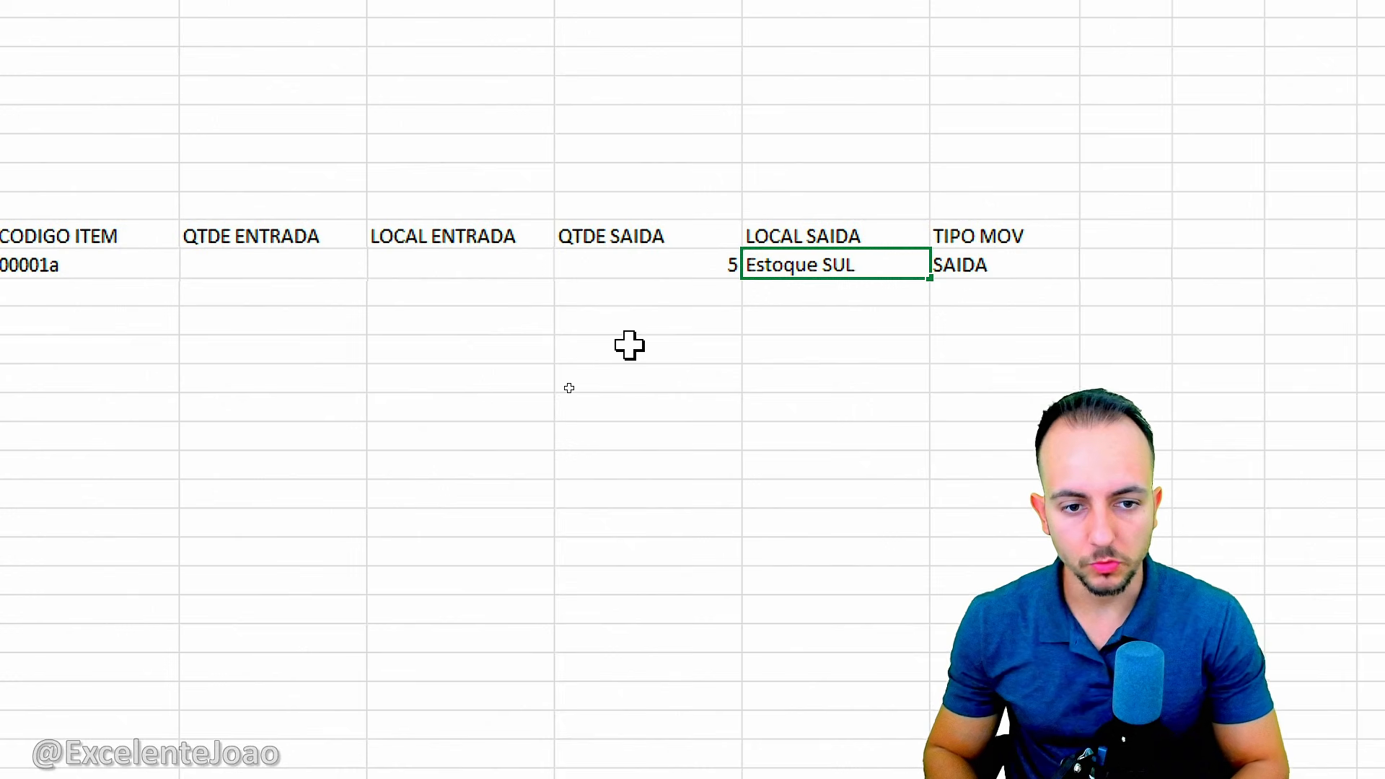
key("Return")
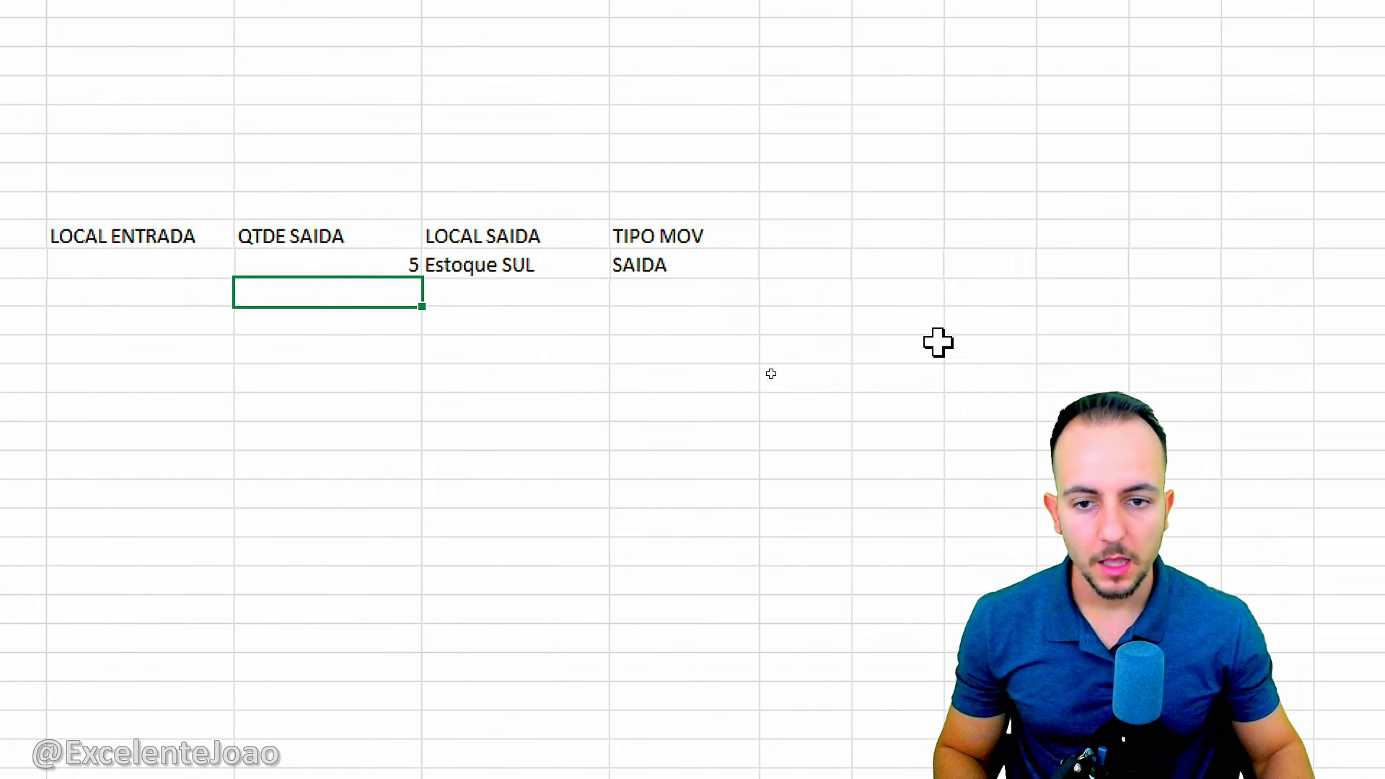
left_click(724, 253)
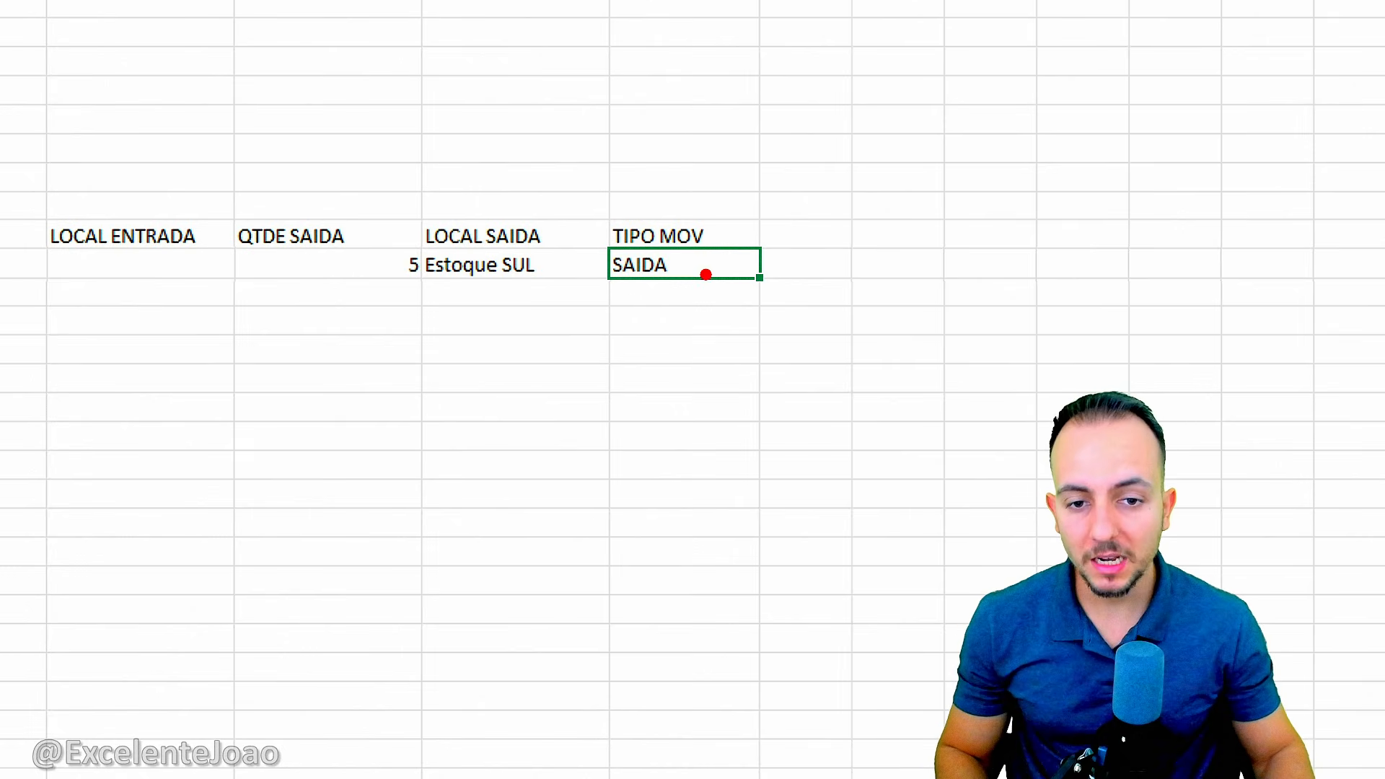
mouse_move(690, 241)
left_mouse_down()
mouse_move(631, 315)
mouse_move(692, 240)
left_mouse_up()
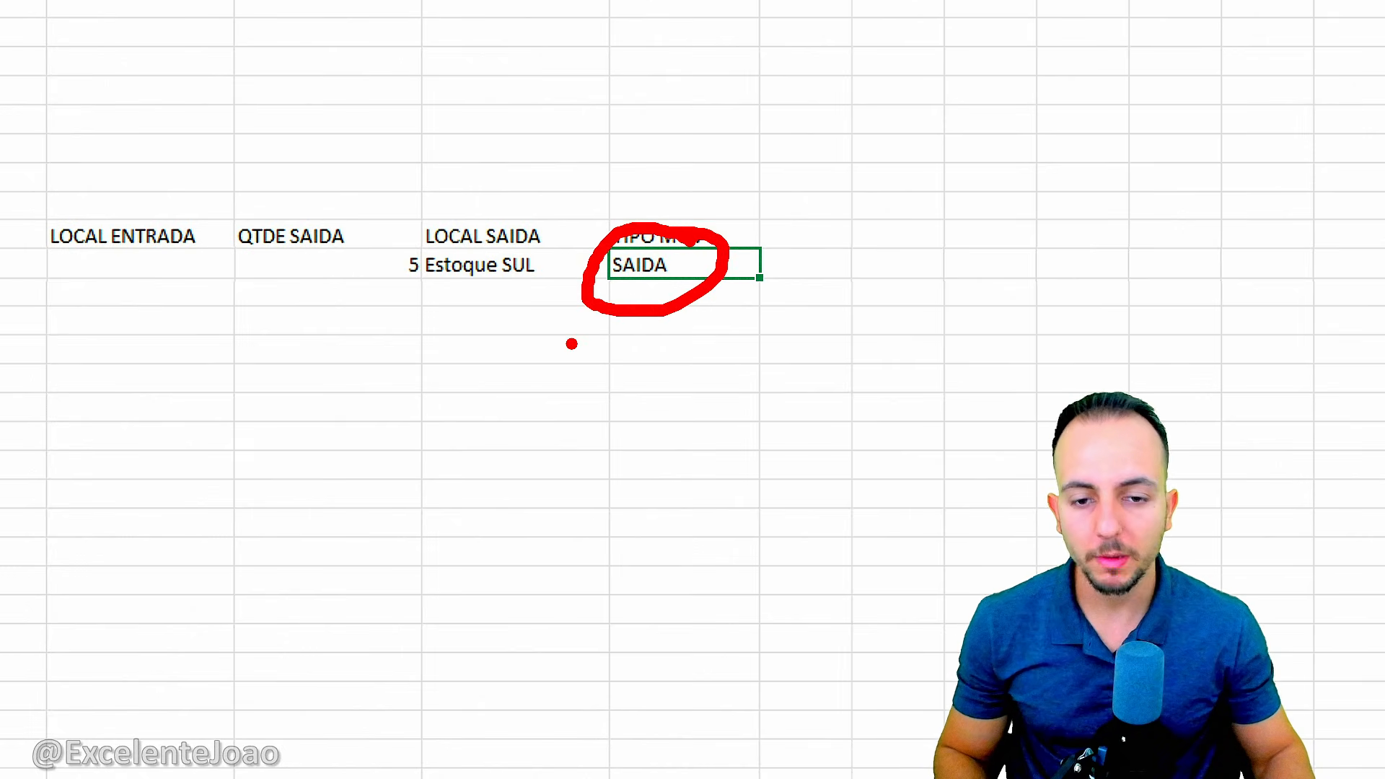
key("Escape")
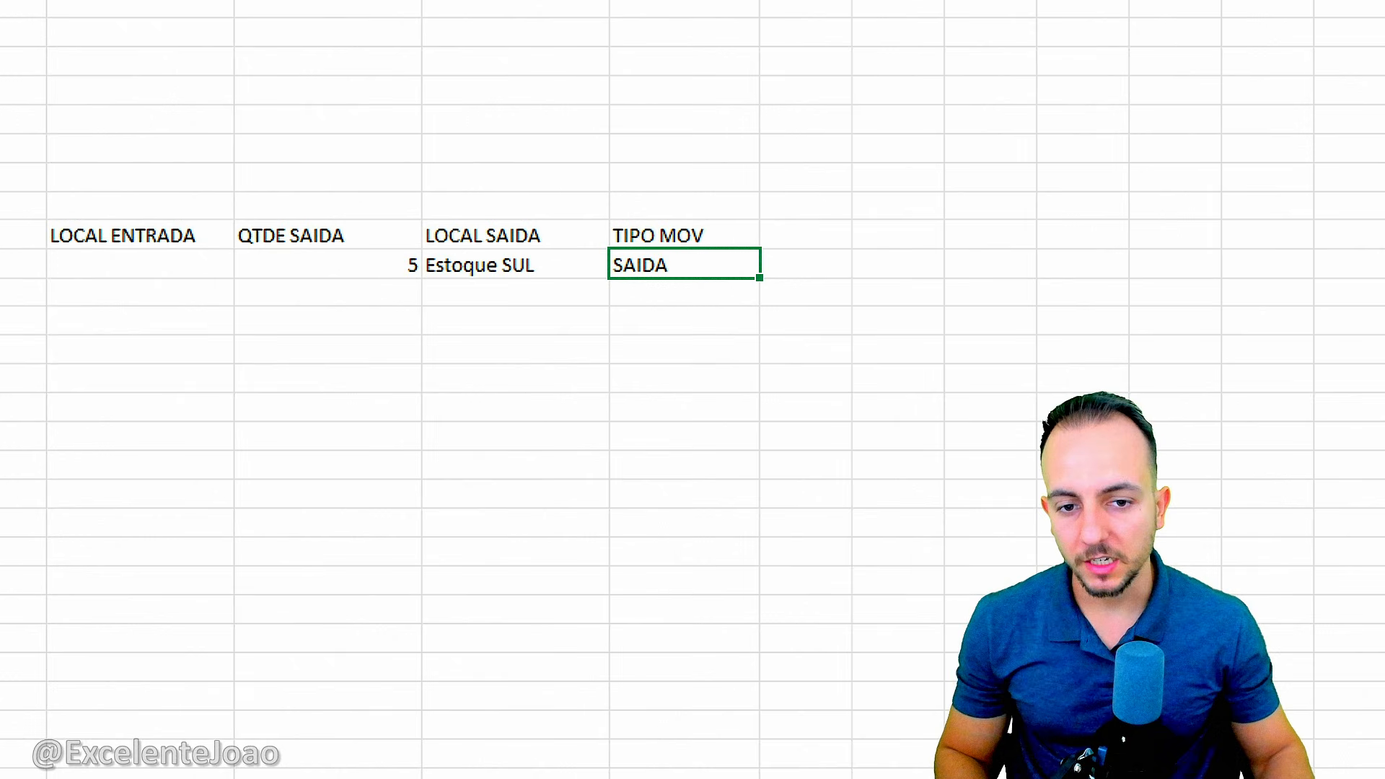
mouse_move(510, 318)
left_mouse_down()
mouse_move(709, 318)
mouse_move(691, 335)
left_mouse_up()
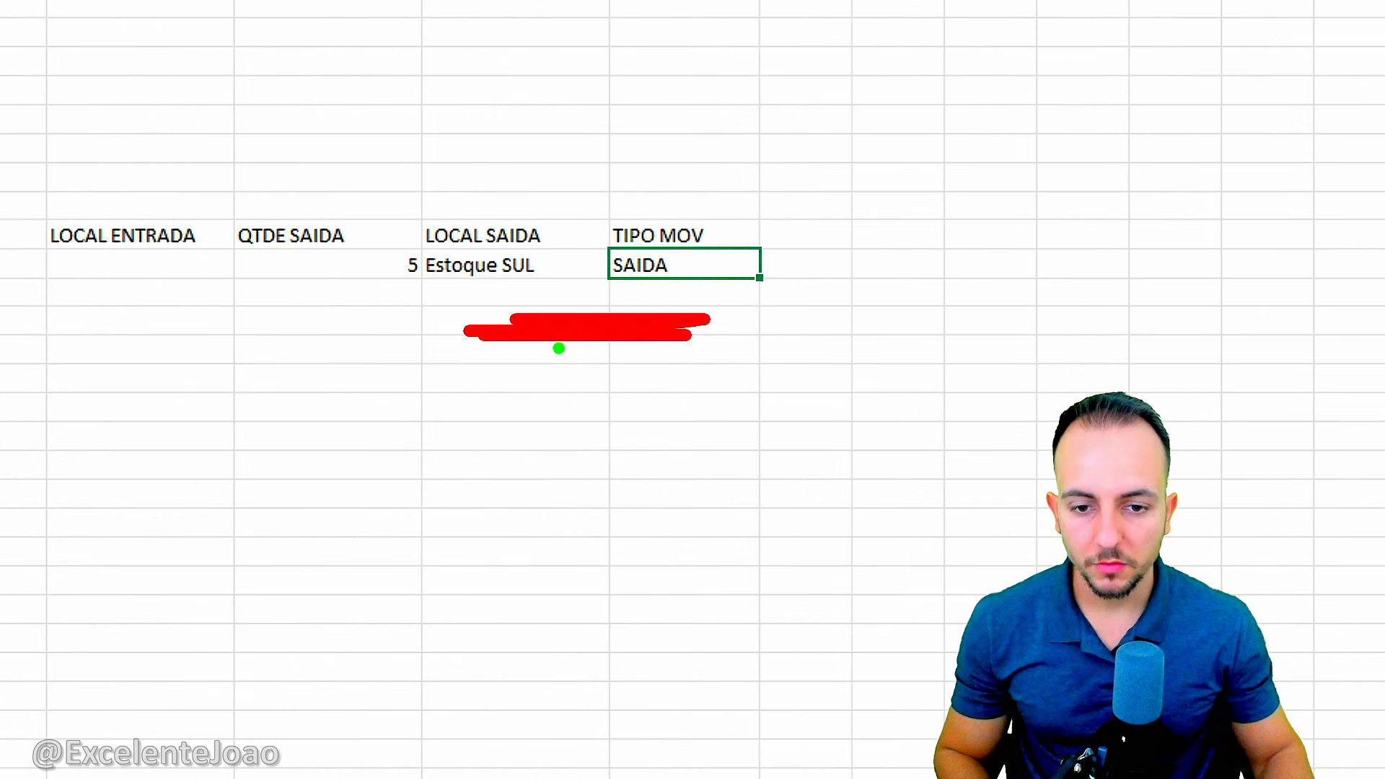
mouse_move(449, 398)
left_mouse_down()
mouse_move(653, 408)
mouse_move(649, 452)
left_mouse_up()
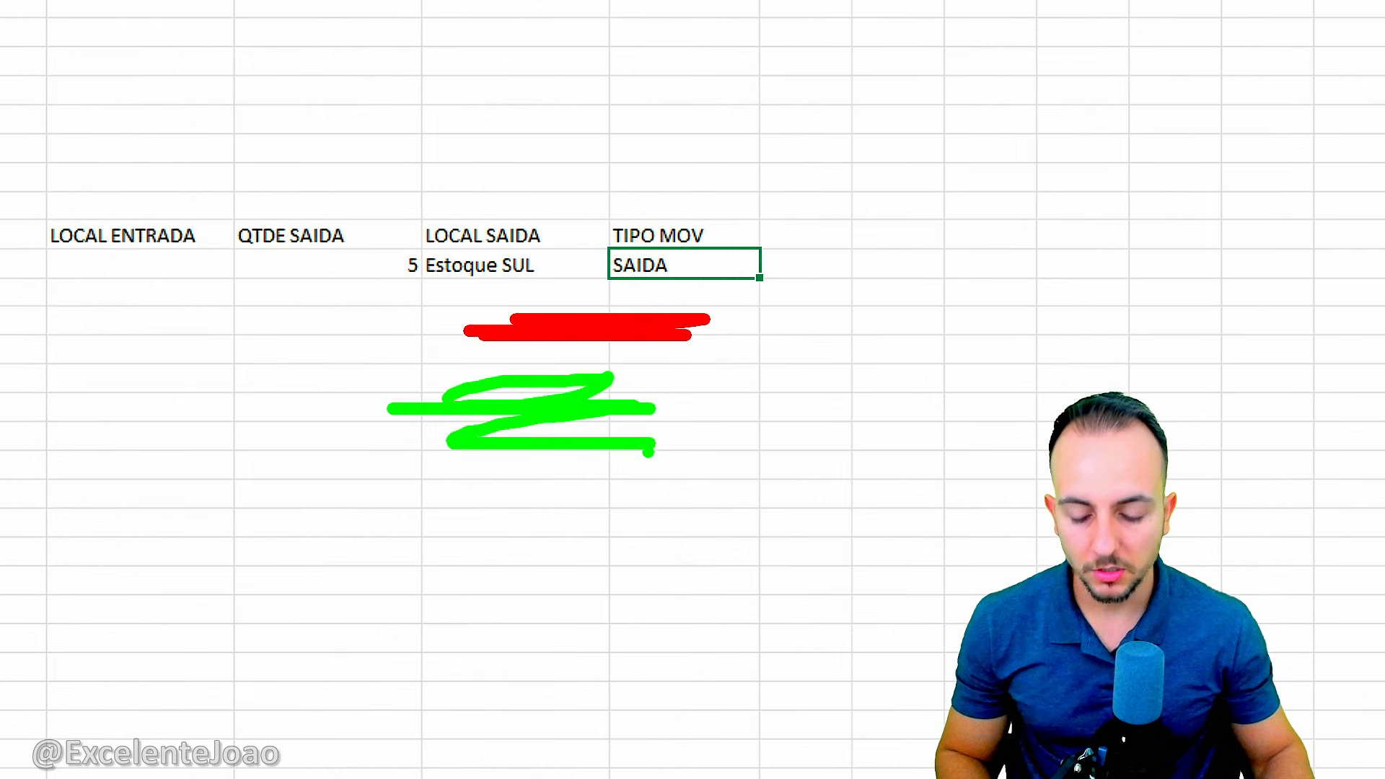
mouse_move(472, 483)
left_mouse_down()
mouse_move(402, 526)
mouse_move(591, 573)
mouse_move(433, 579)
left_mouse_up()
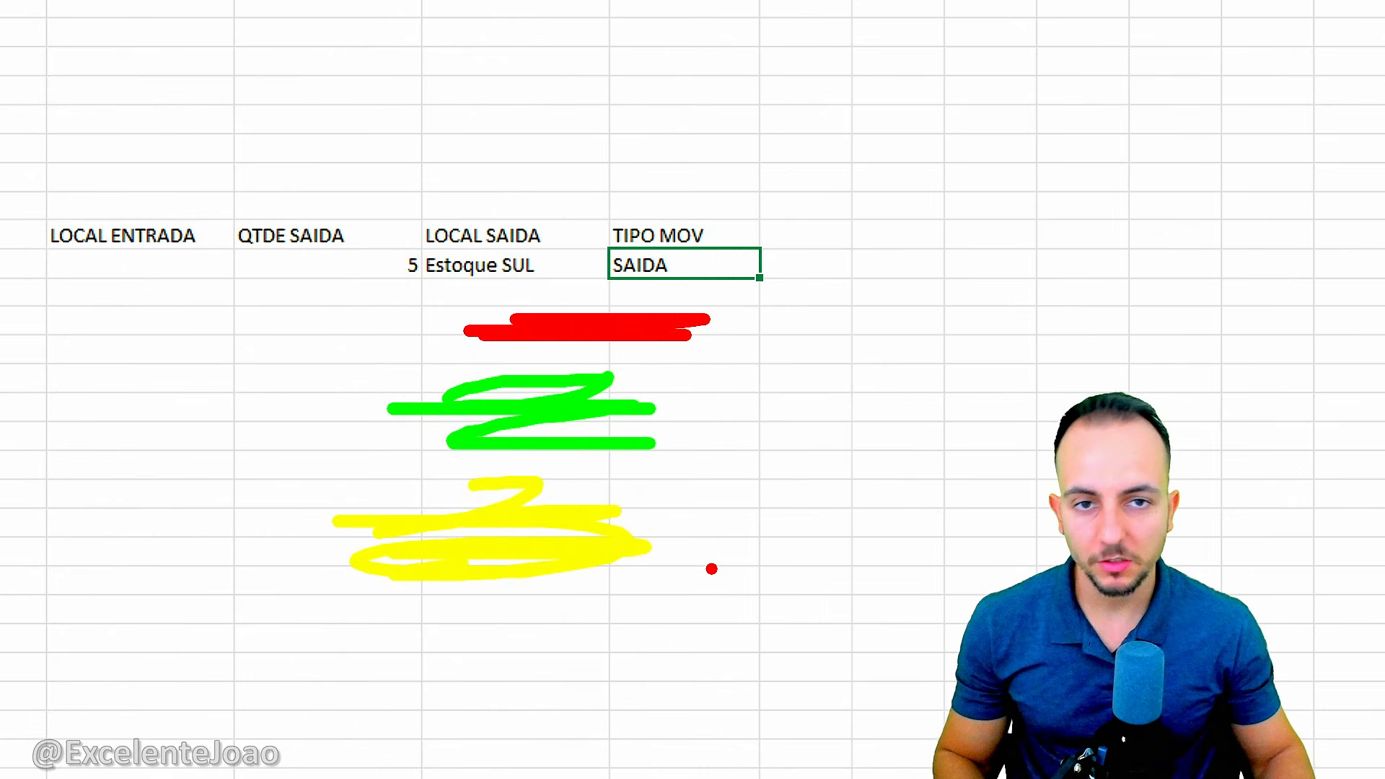
key("Escape")
left_click_drag(684, 216, 568, 230)
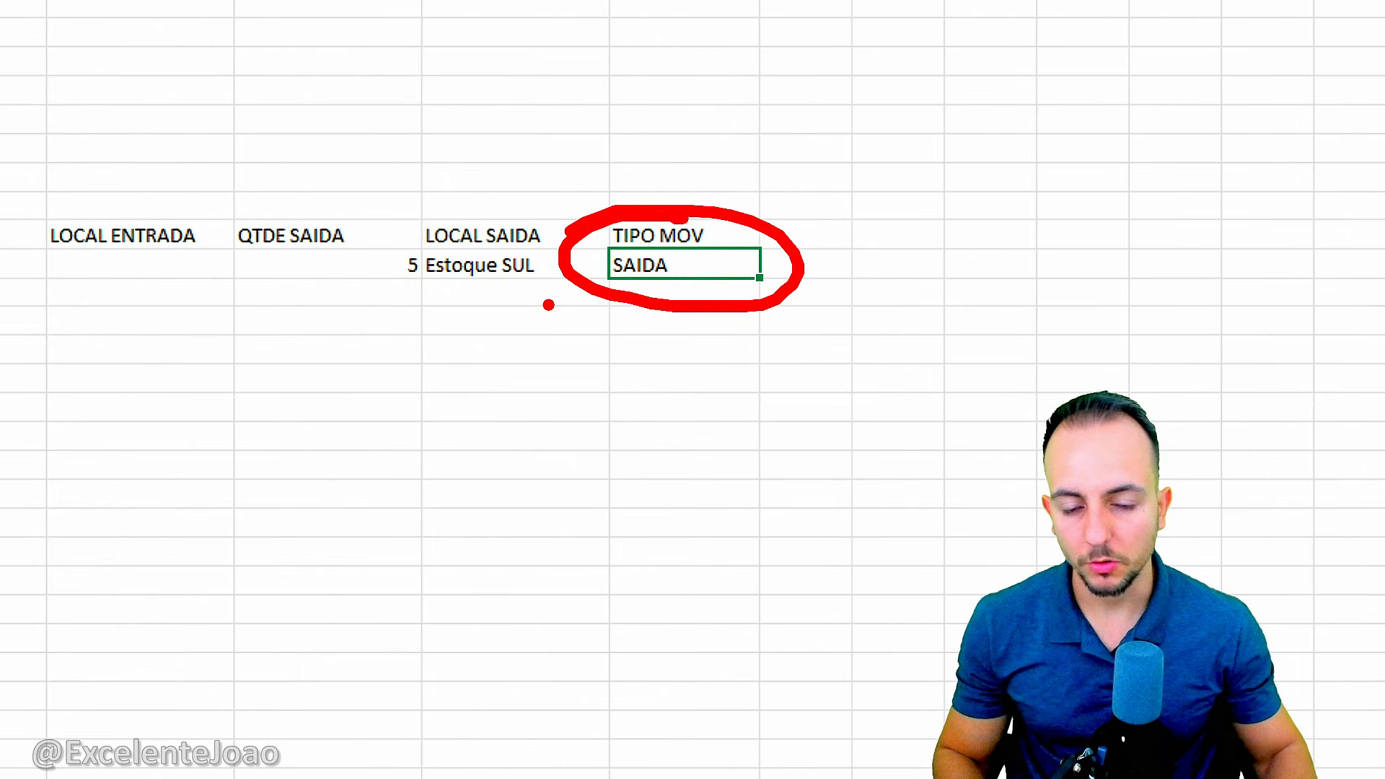
key("Escape")
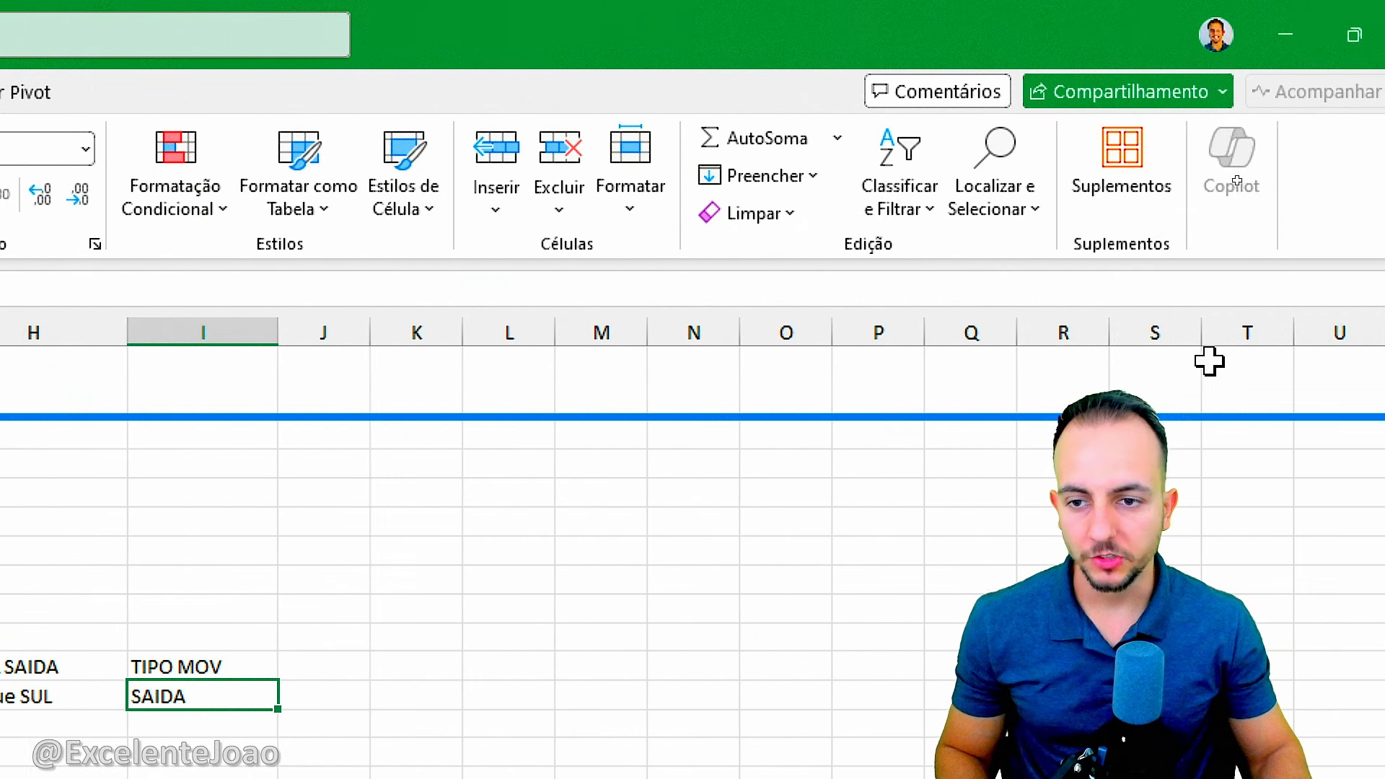
Add a conditional formatting rule to cell I12 giving values equal to "saida" a light red fill with dark red text
left_click(206, 209)
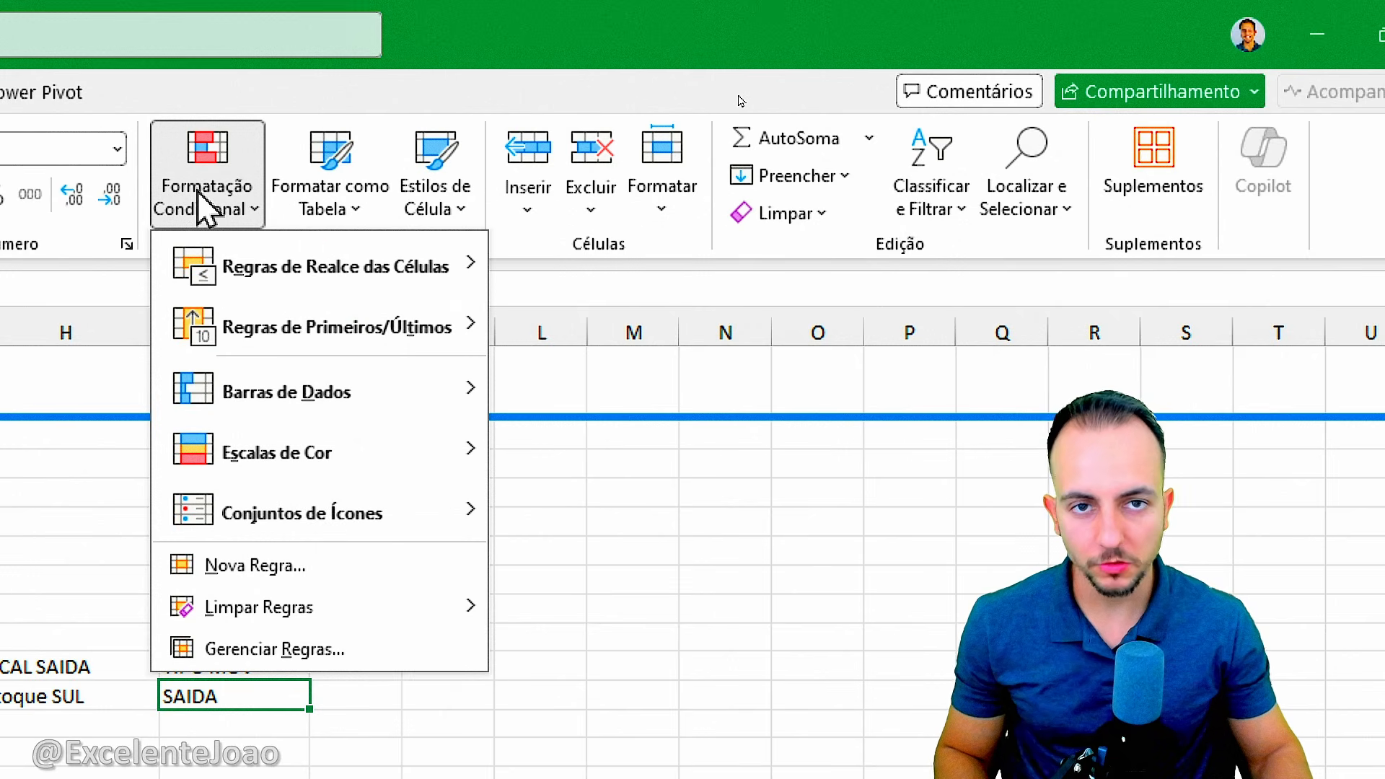
mouse_move(264, 282)
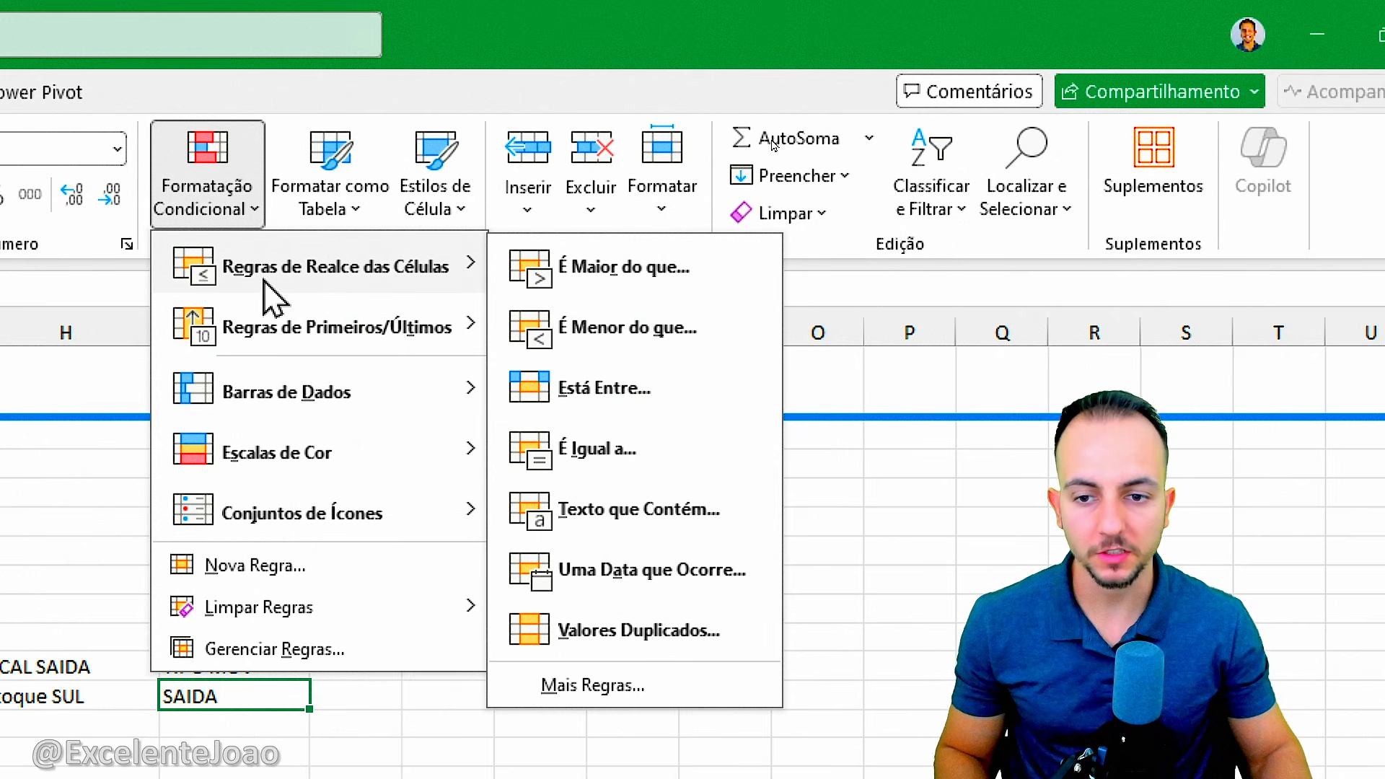
left_click(584, 450)
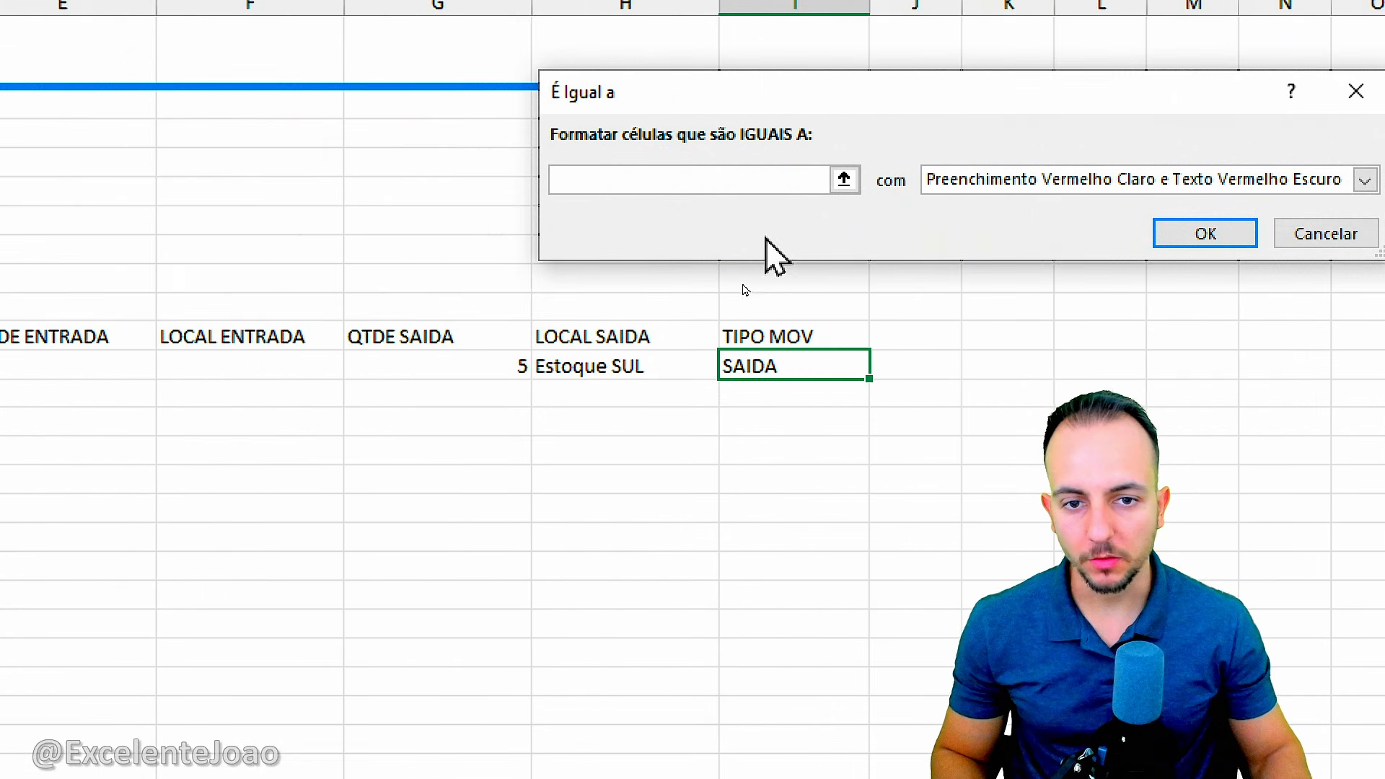
left_click(653, 179)
type("saida")
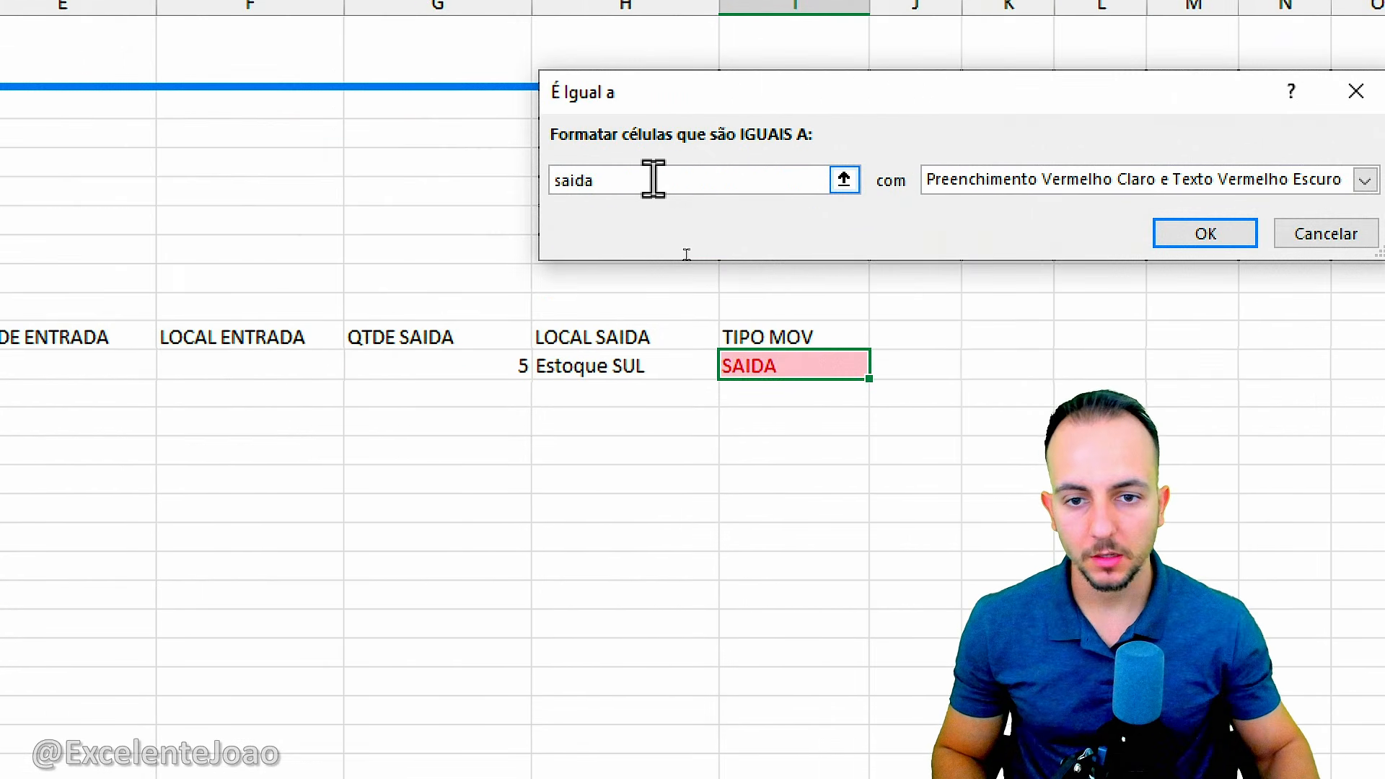
left_click(1080, 186)
left_click(1085, 196)
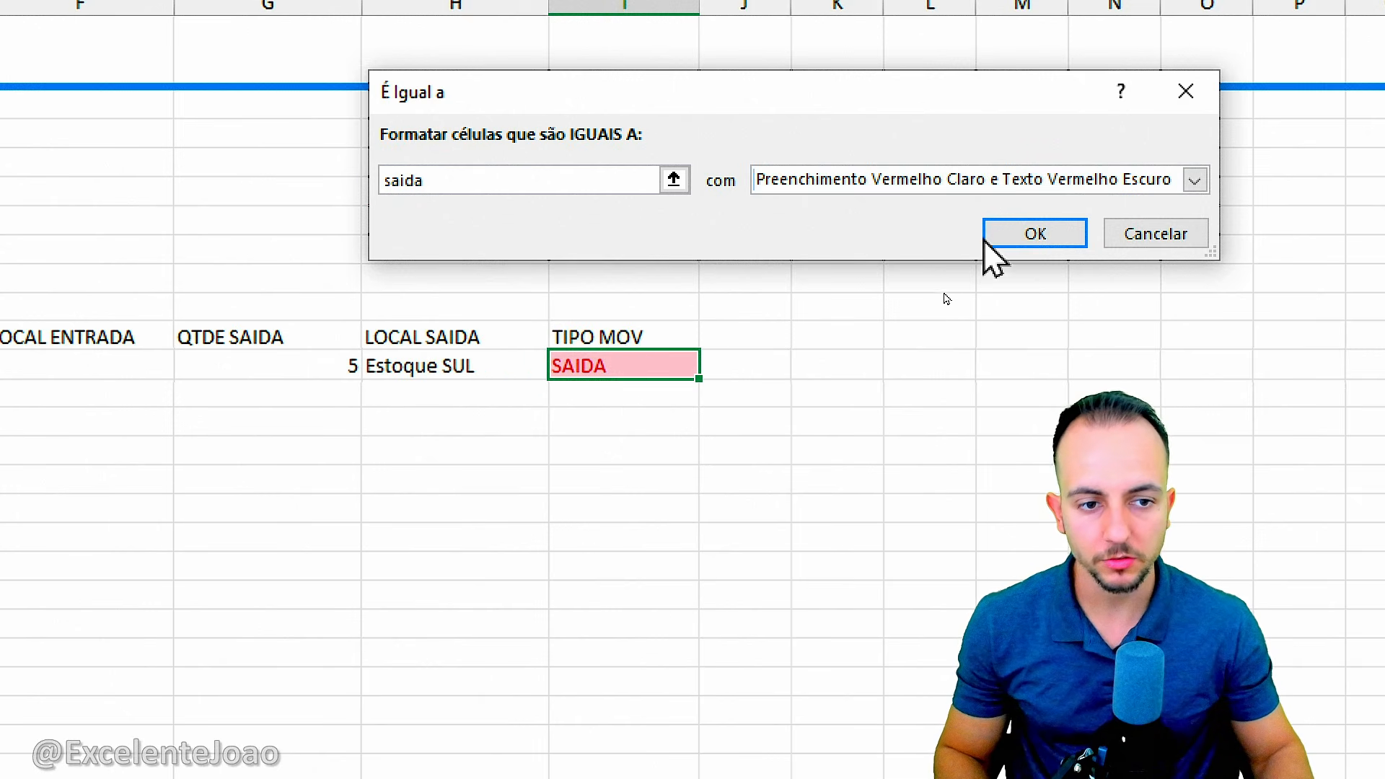
left_click(1014, 238)
Add a conditional formatting rule to cell I12 giving values equal to "entrada" a green fill with dark green text
left_click(642, 115)
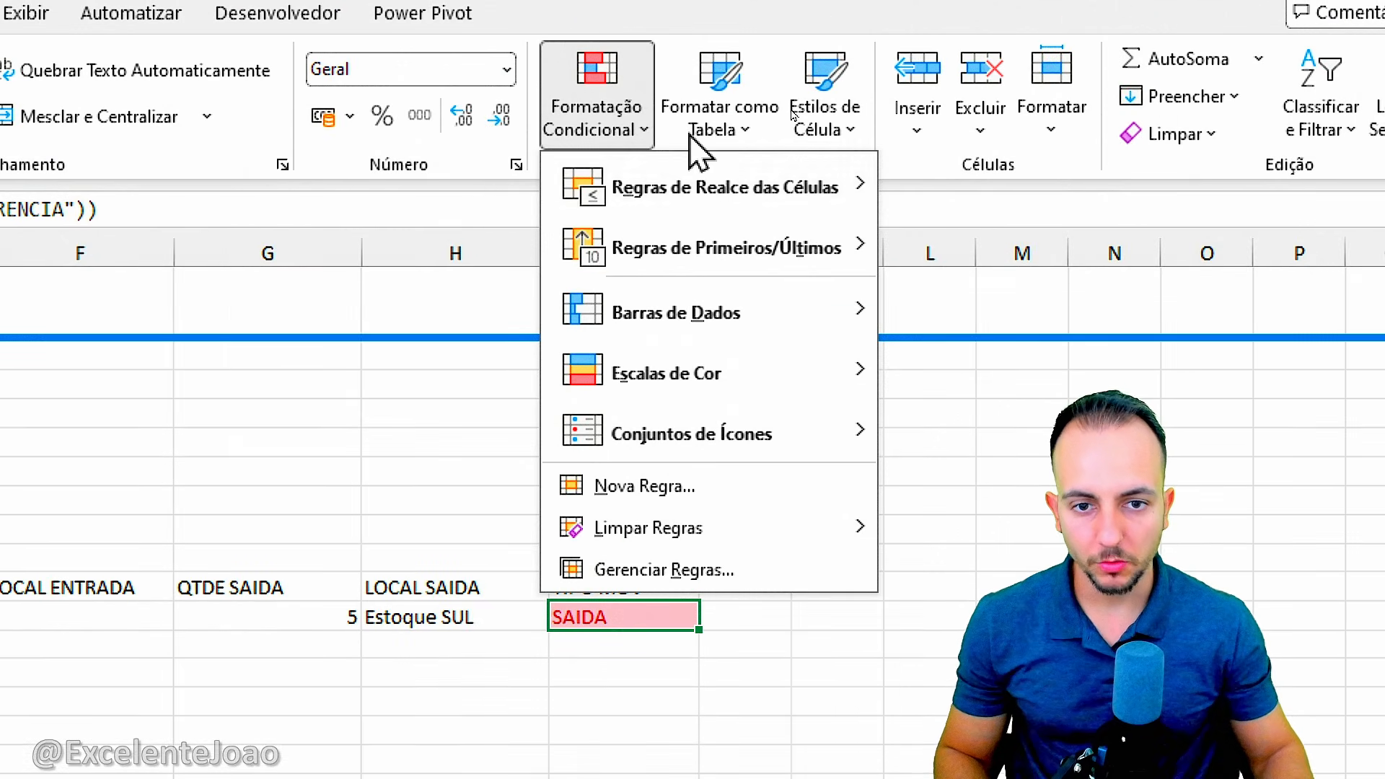
mouse_move(704, 185)
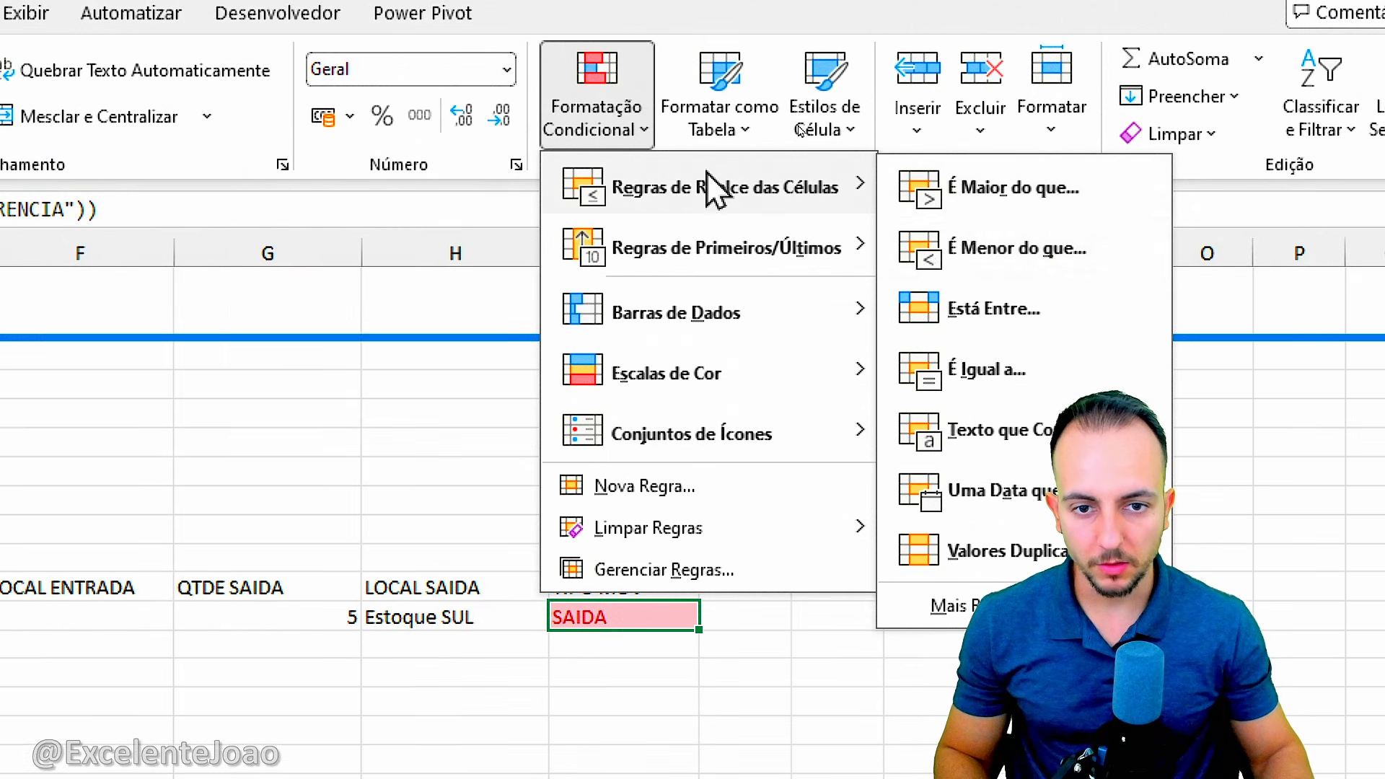
left_click(1010, 385)
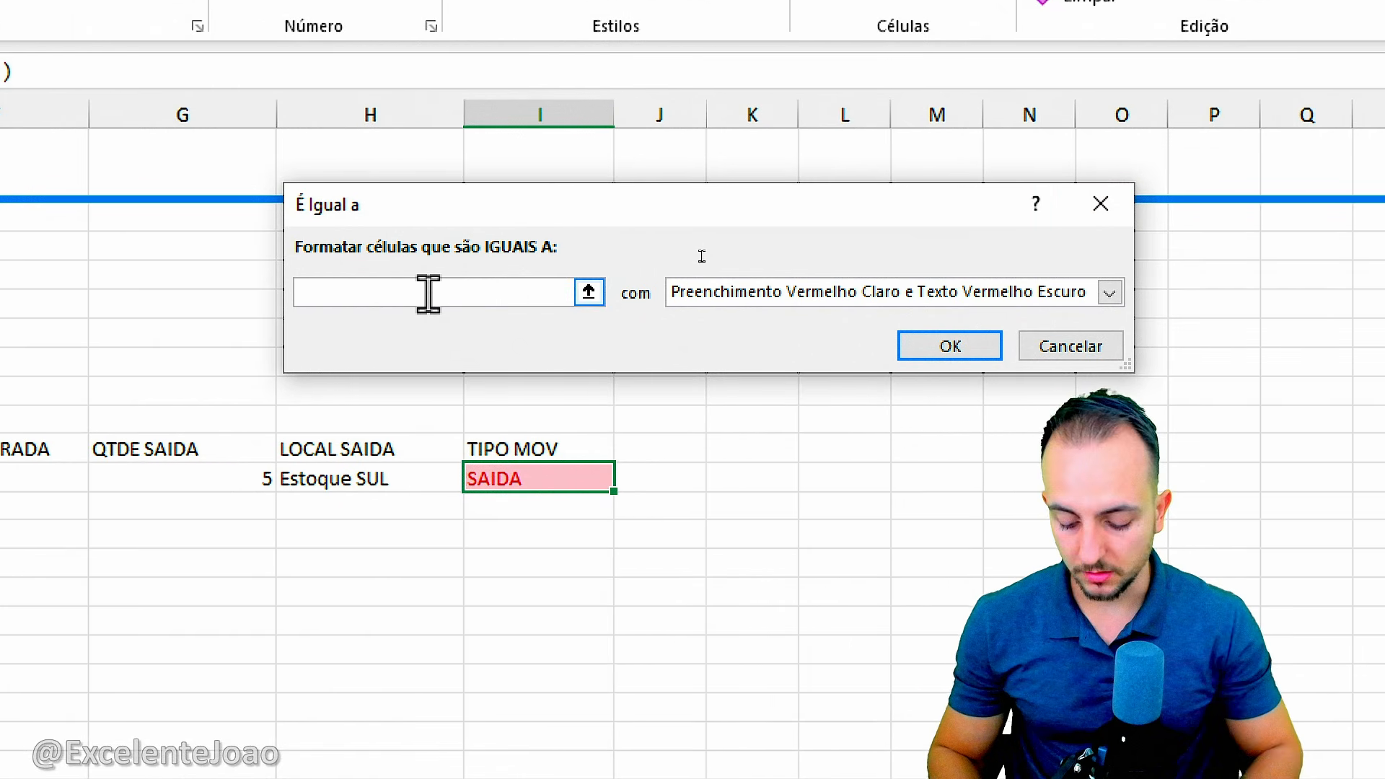
type("entrada")
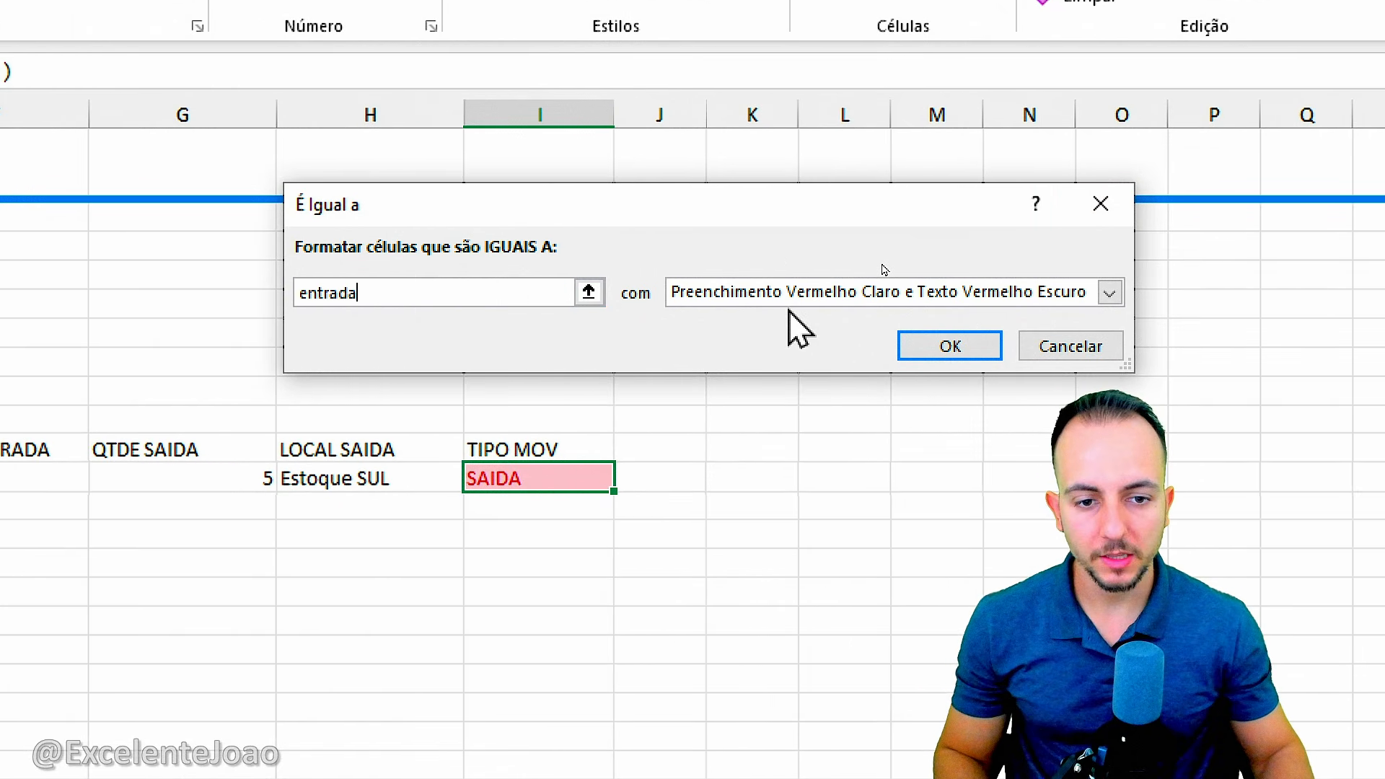
left_click(822, 297)
left_click(876, 357)
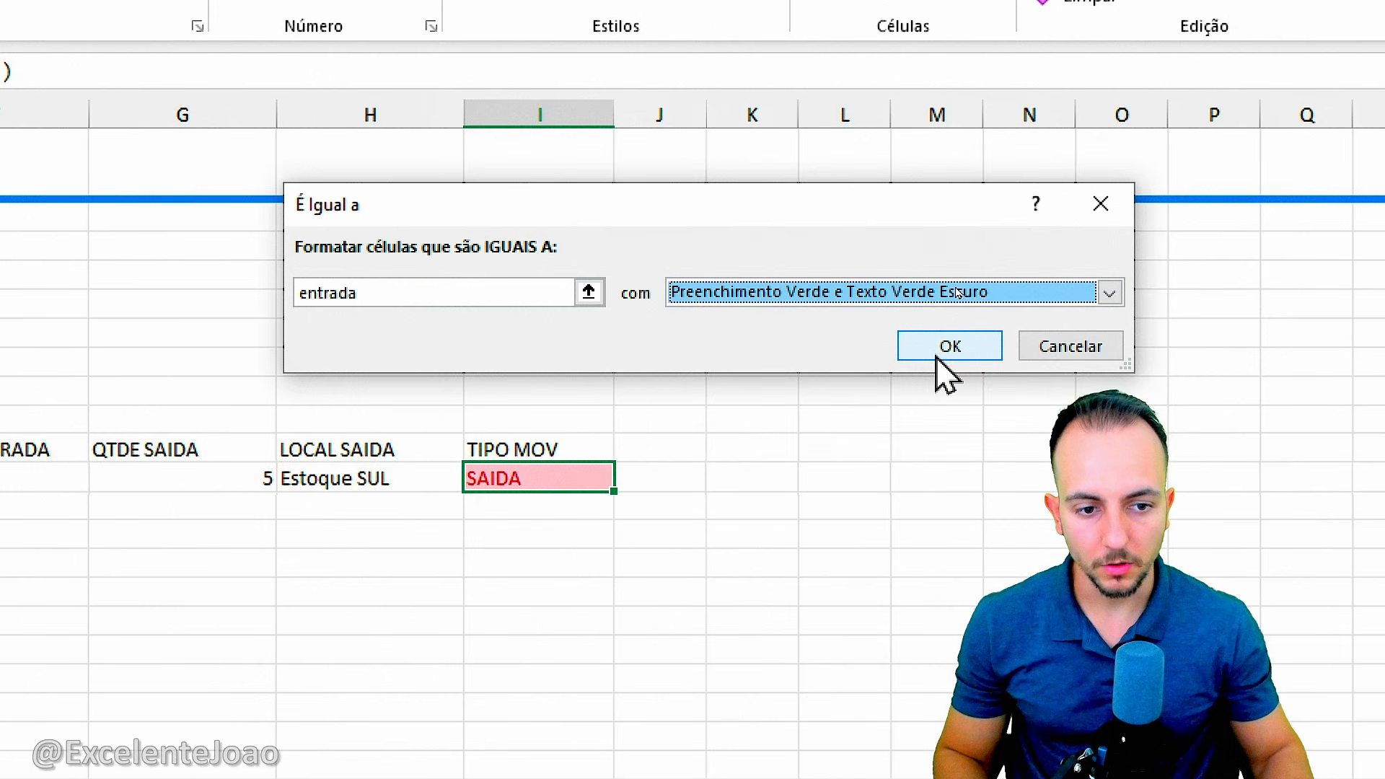
left_click(937, 351)
Add a conditional formatting rule to cell I12 giving values equal to "transferencia" a yellow fill with dark yellow text
left_click(542, 119)
mouse_move(603, 186)
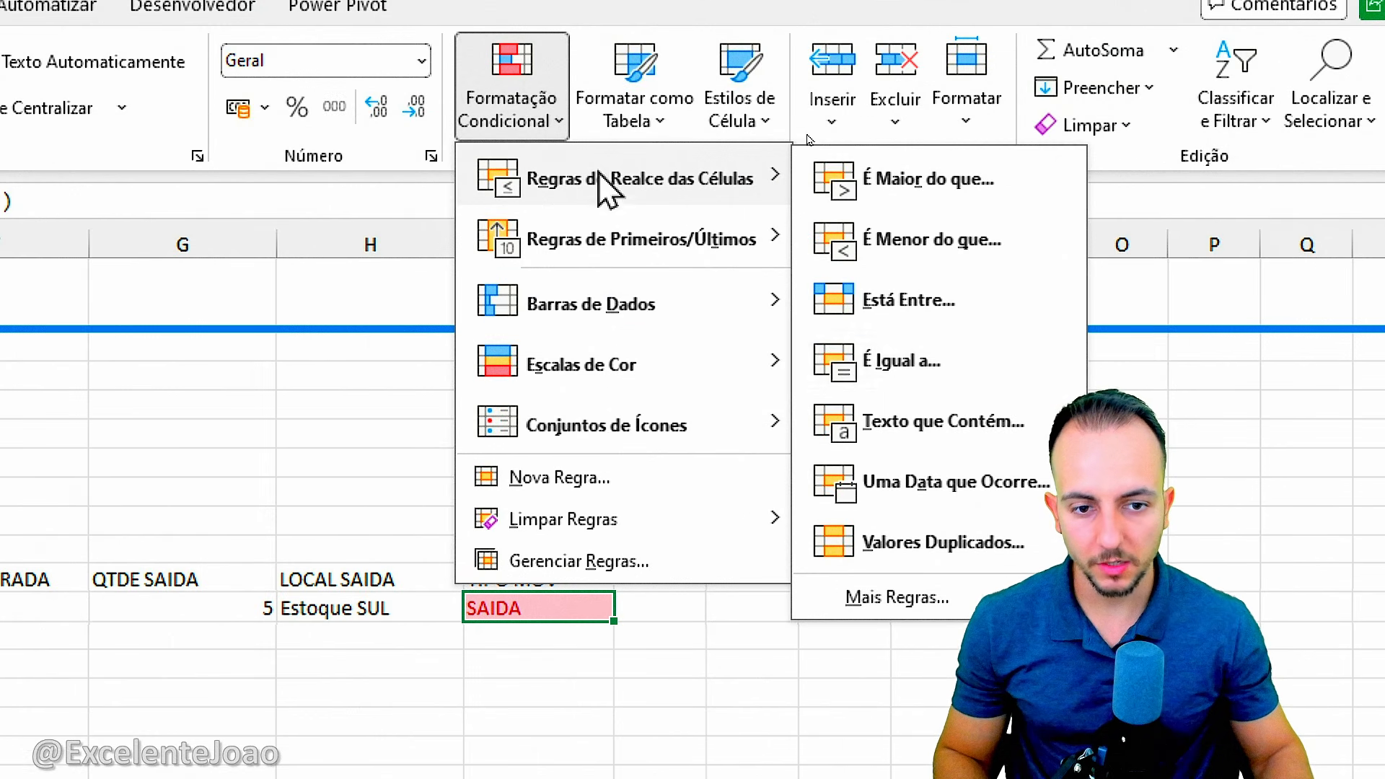
left_click(958, 366)
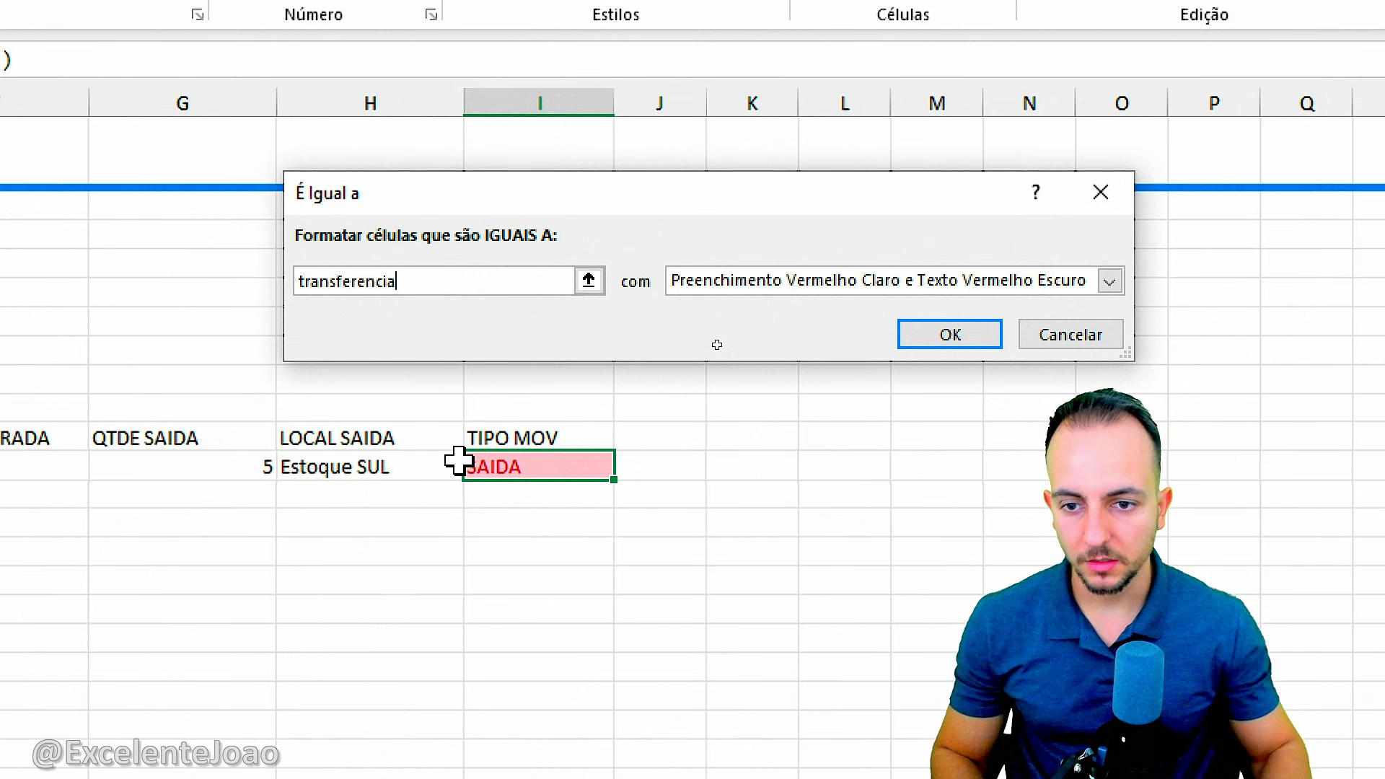
left_click(887, 285)
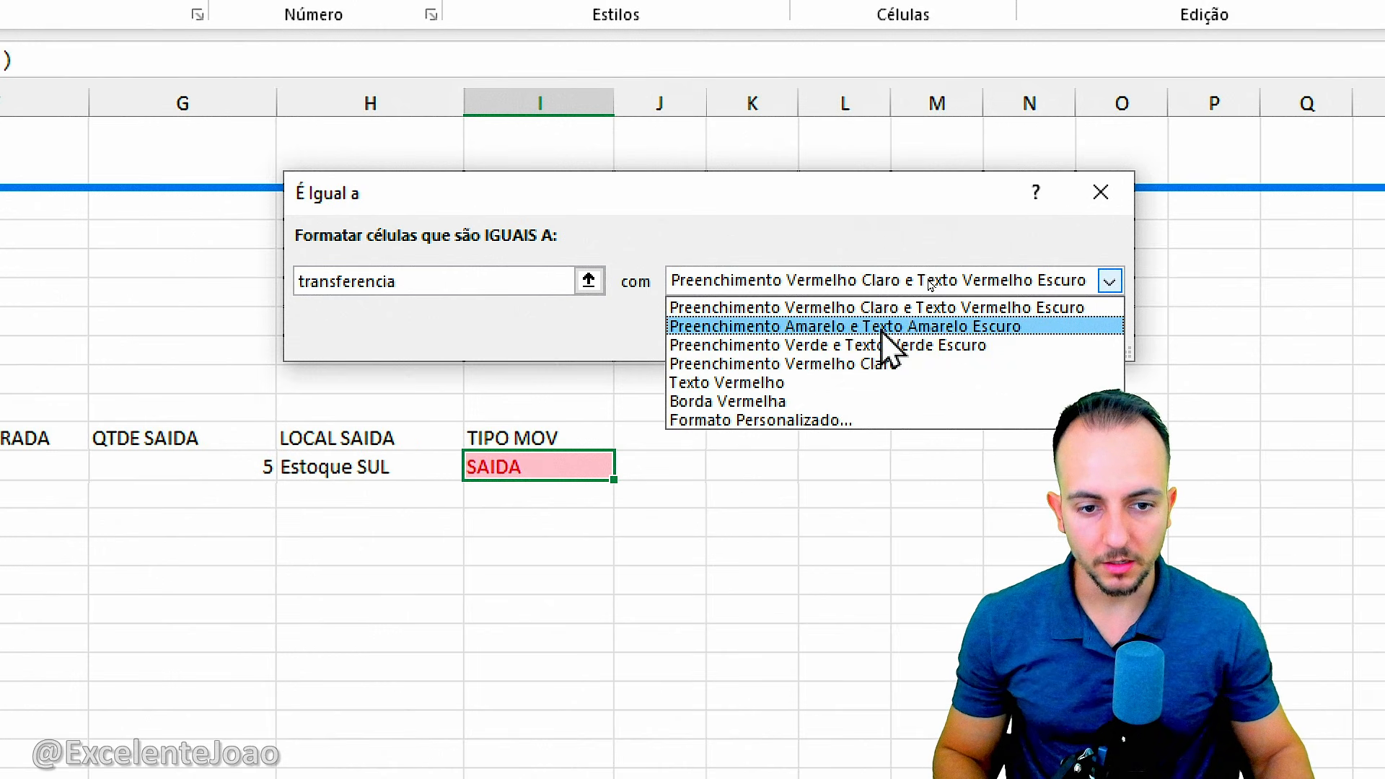
left_click(885, 328)
left_click(952, 340)
left_click(695, 517)
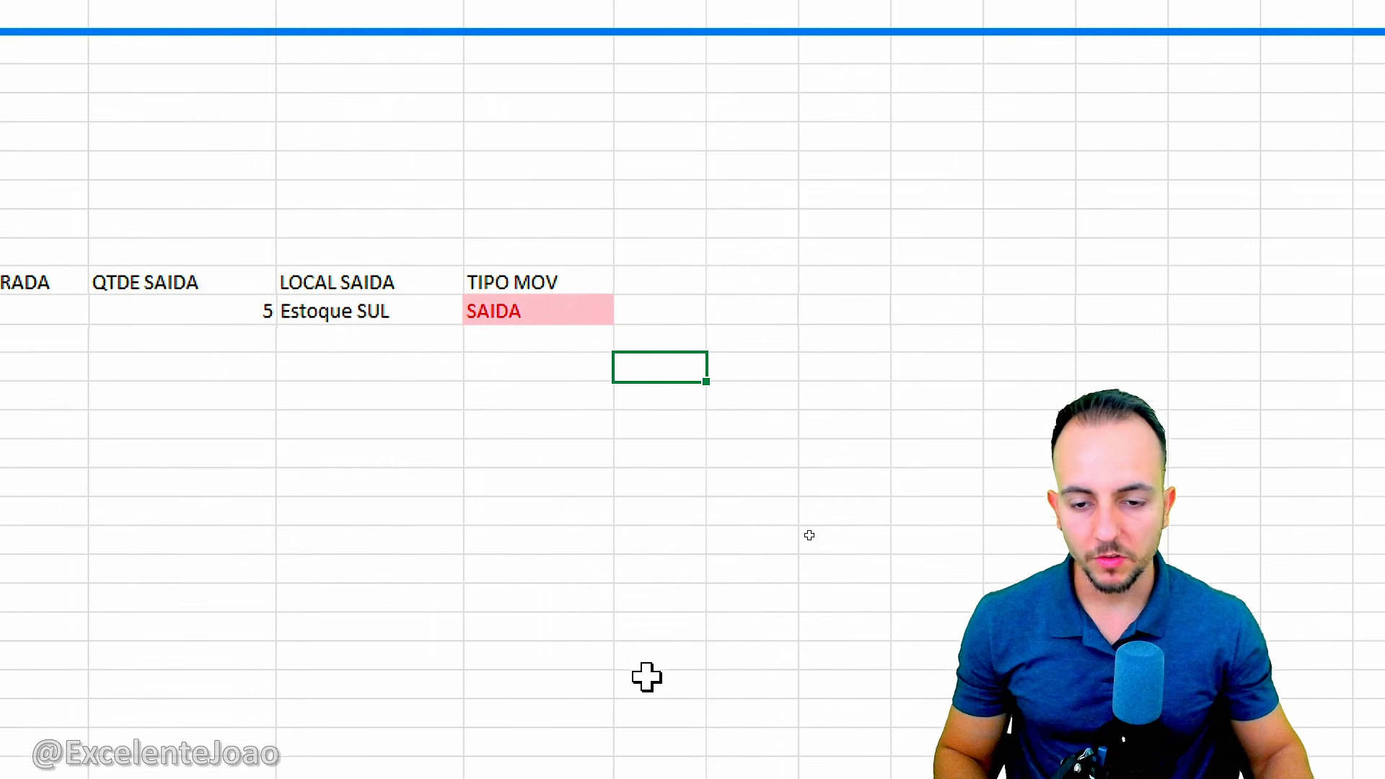
key("ctrl+2")
mouse_move(541, 262)
left_mouse_down()
mouse_move(466, 257)
mouse_move(534, 270)
left_mouse_up()
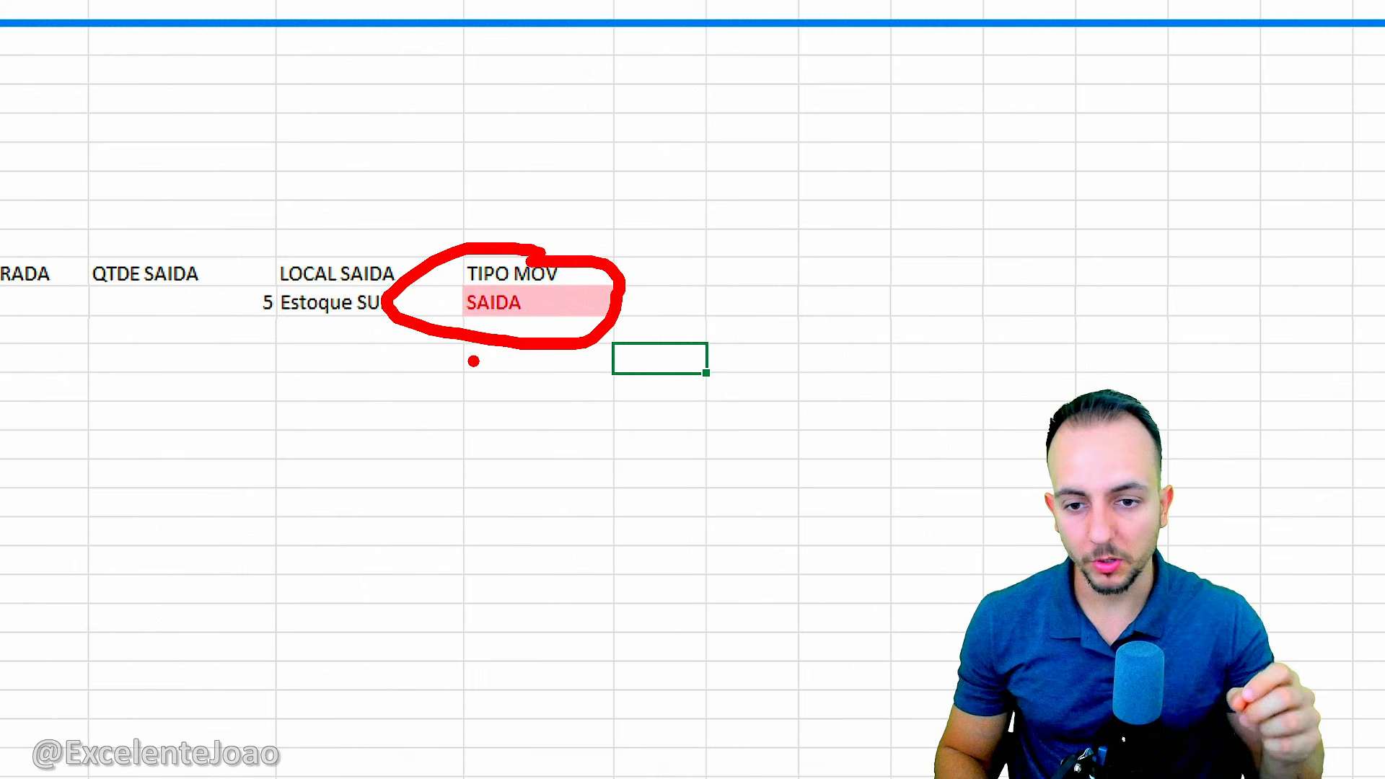
key("e")
mouse_move(523, 254)
left_mouse_down()
mouse_move(448, 245)
mouse_move(551, 262)
left_mouse_up()
left_click_drag(643, 47, 604, 132)
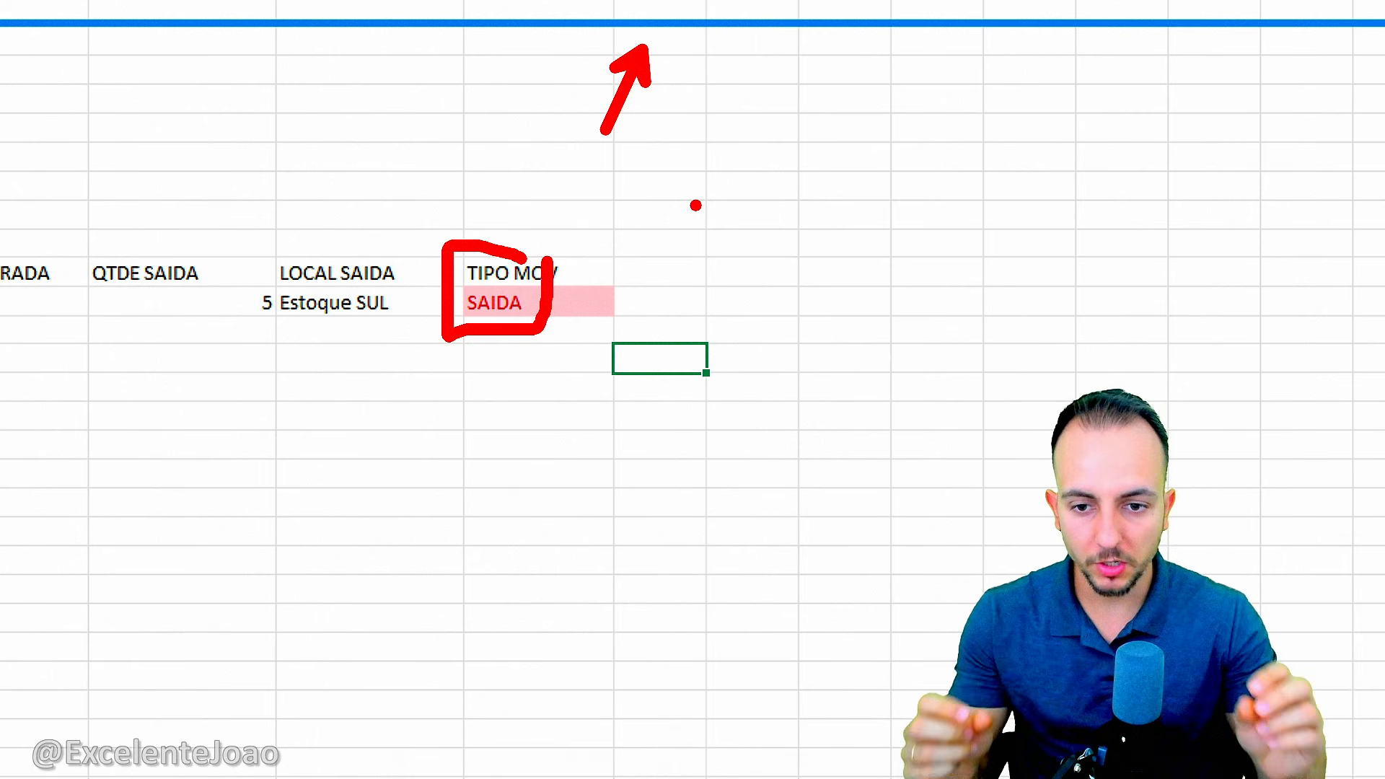
key("Escape")
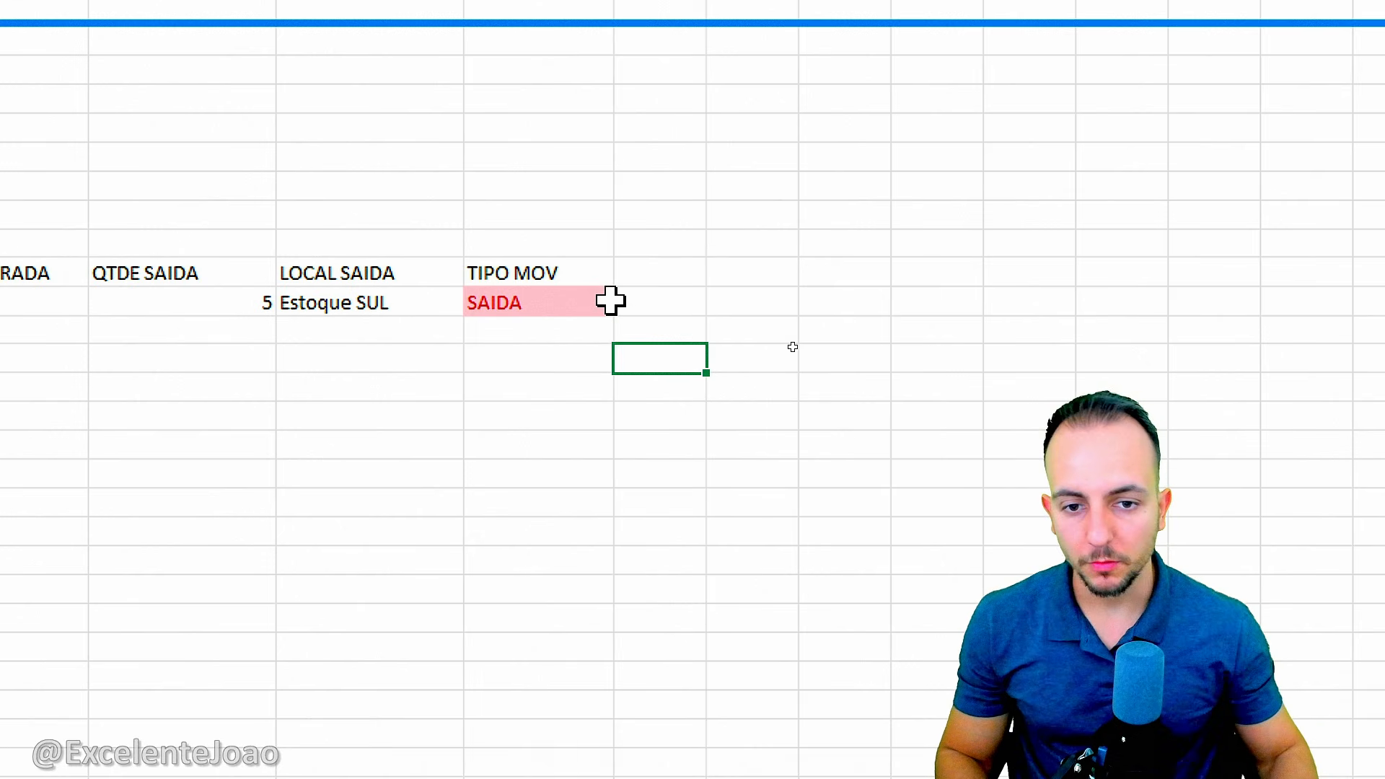
Add the header "UNIDADE MED" in cell J11 beside TIPO MOV, and enter "Unidade" below it in J12
left_click(661, 275)
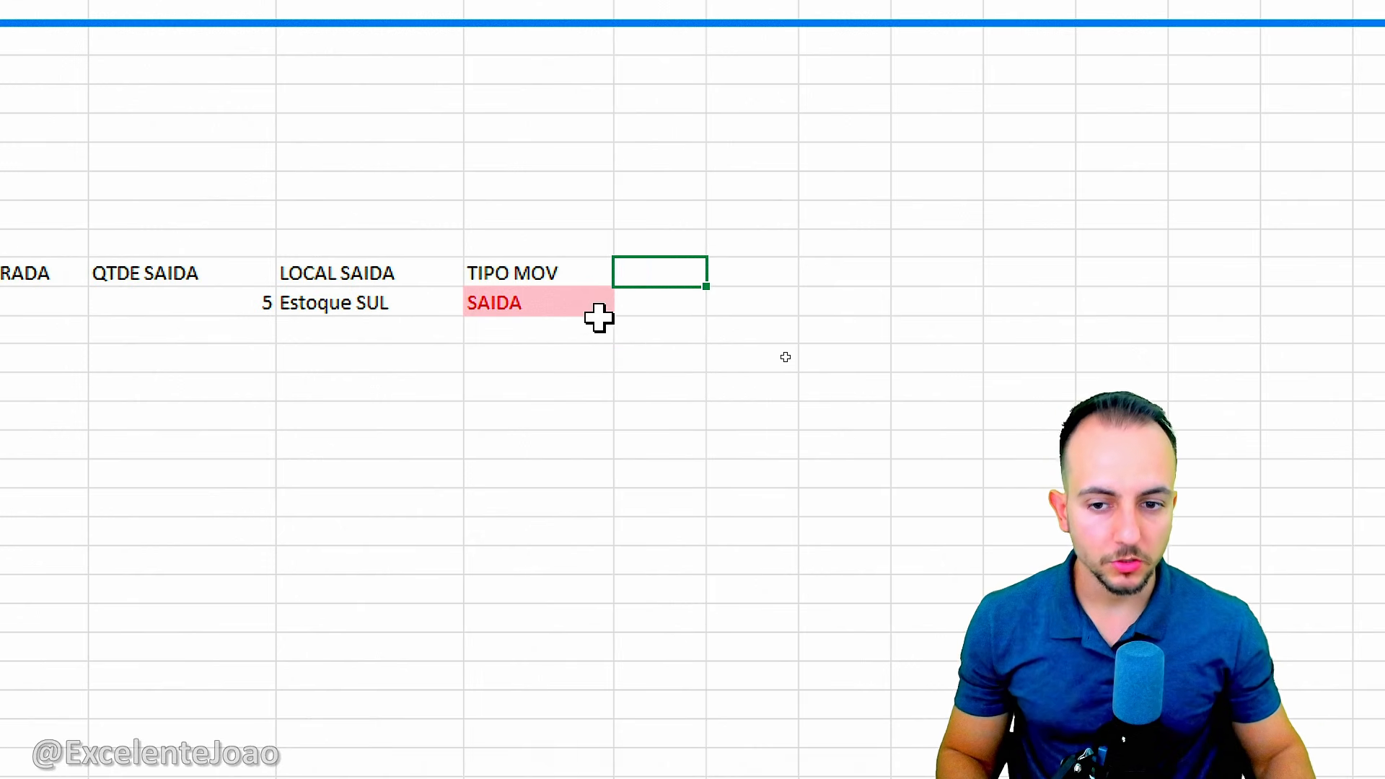
scroll(764, 457, "right", 2)
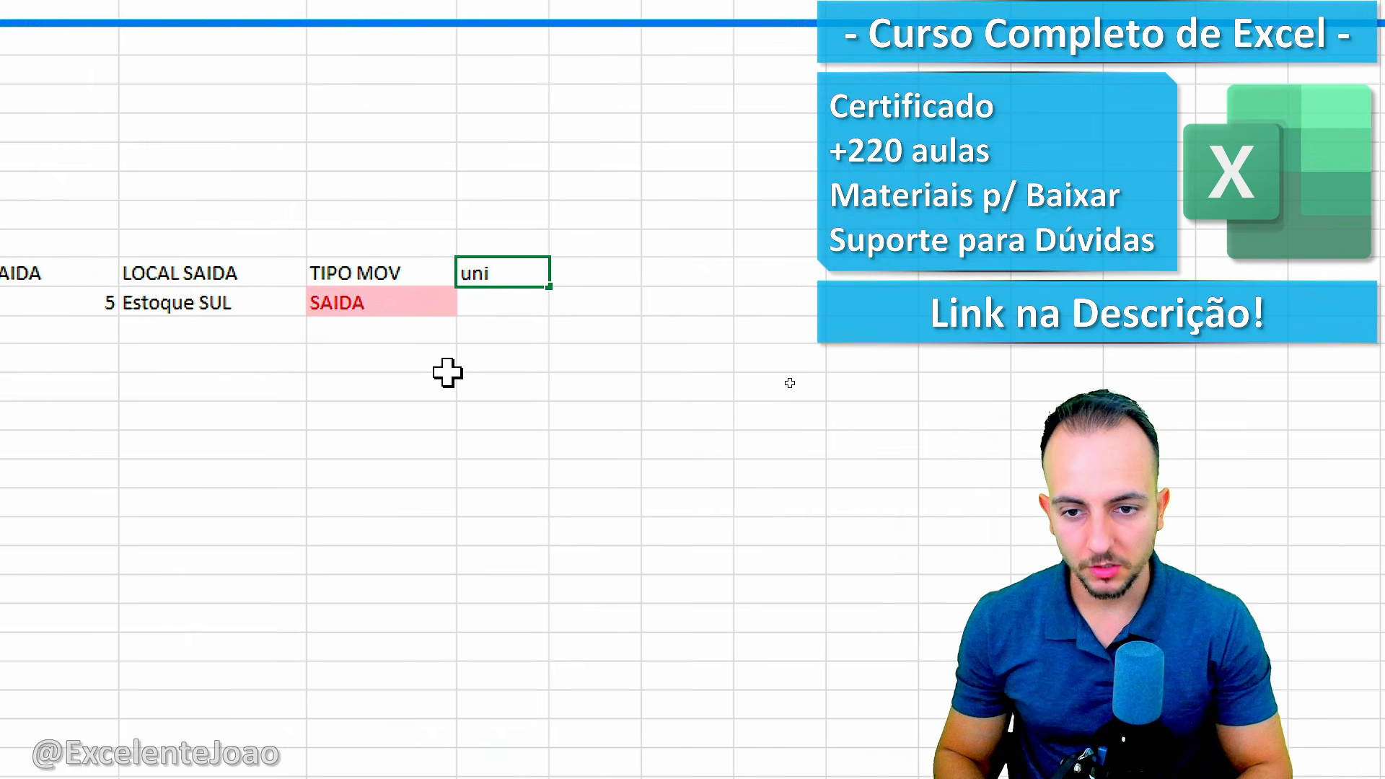
key("Escape")
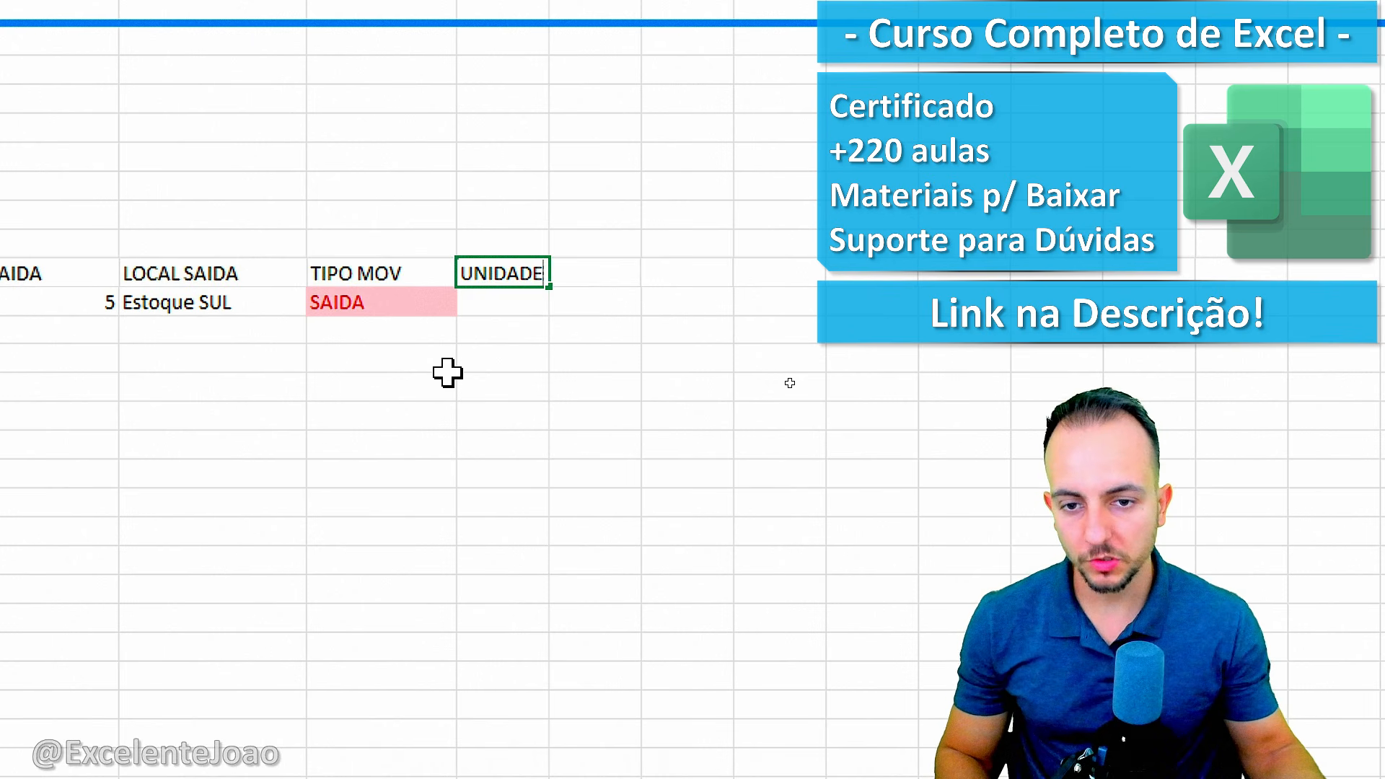
key("Return")
key("Up")
key("F2")
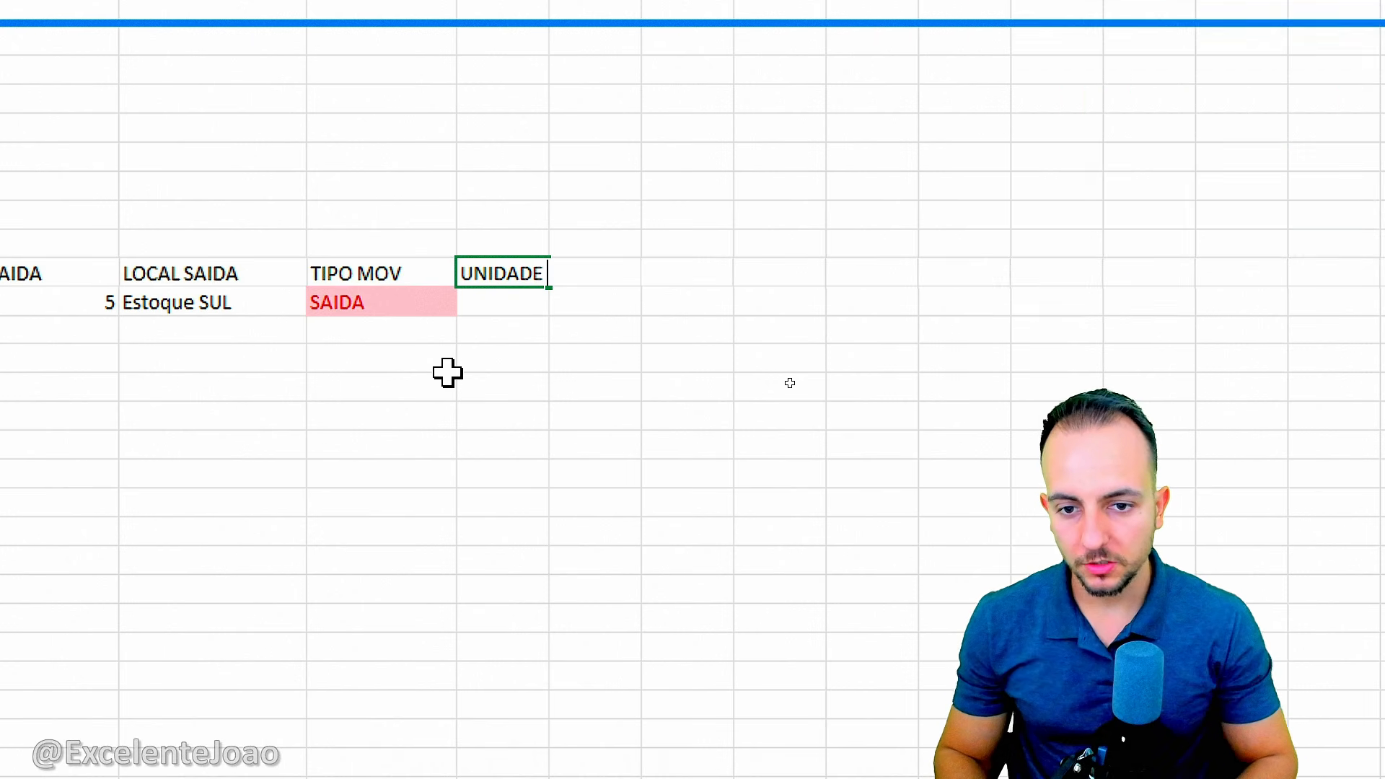
type("MED")
key("Return")
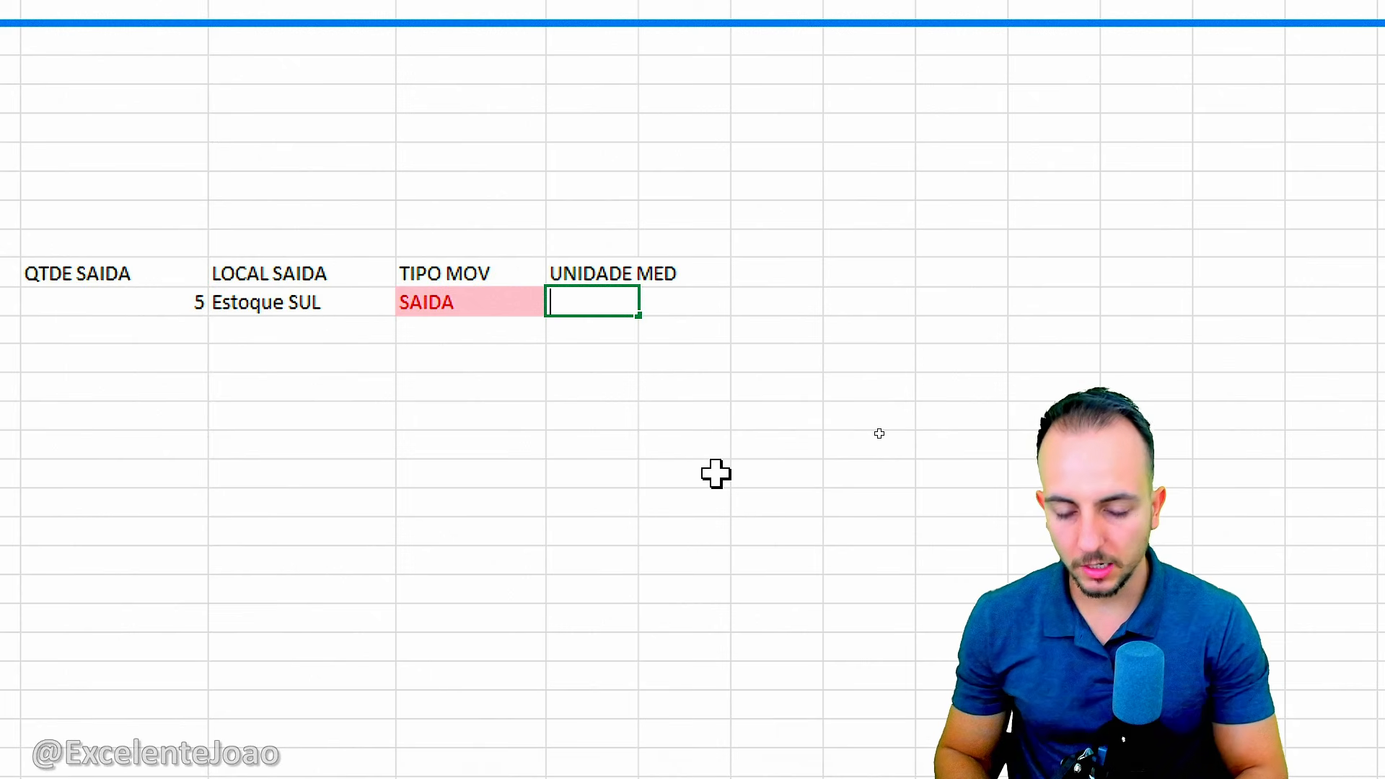
type("Unidade")
key("Return")
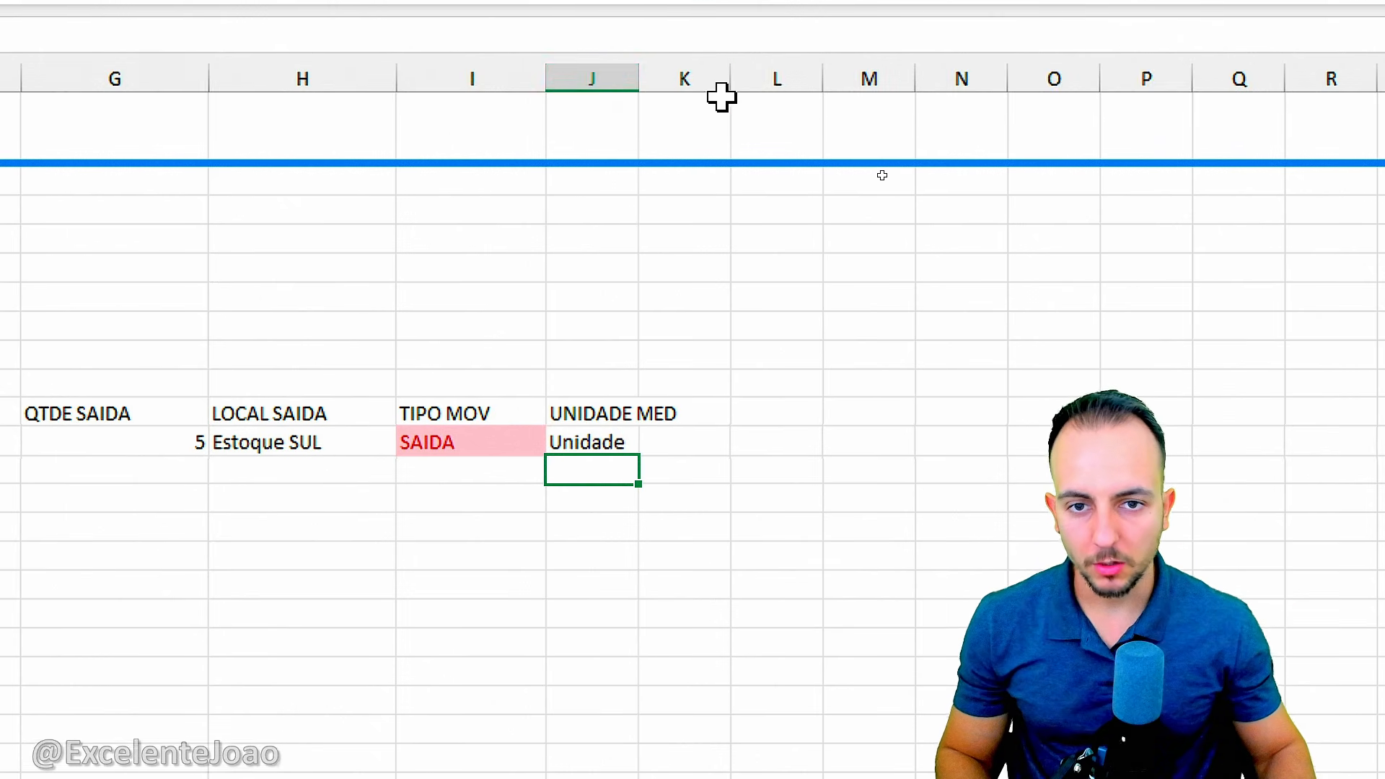
Widen column J and add the headers "SOLICITANTE" in K11 and "OBSERVAÇÃO" in L11
left_click_drag(639, 105, 774, 114)
key("Up")
left_click(489, 308)
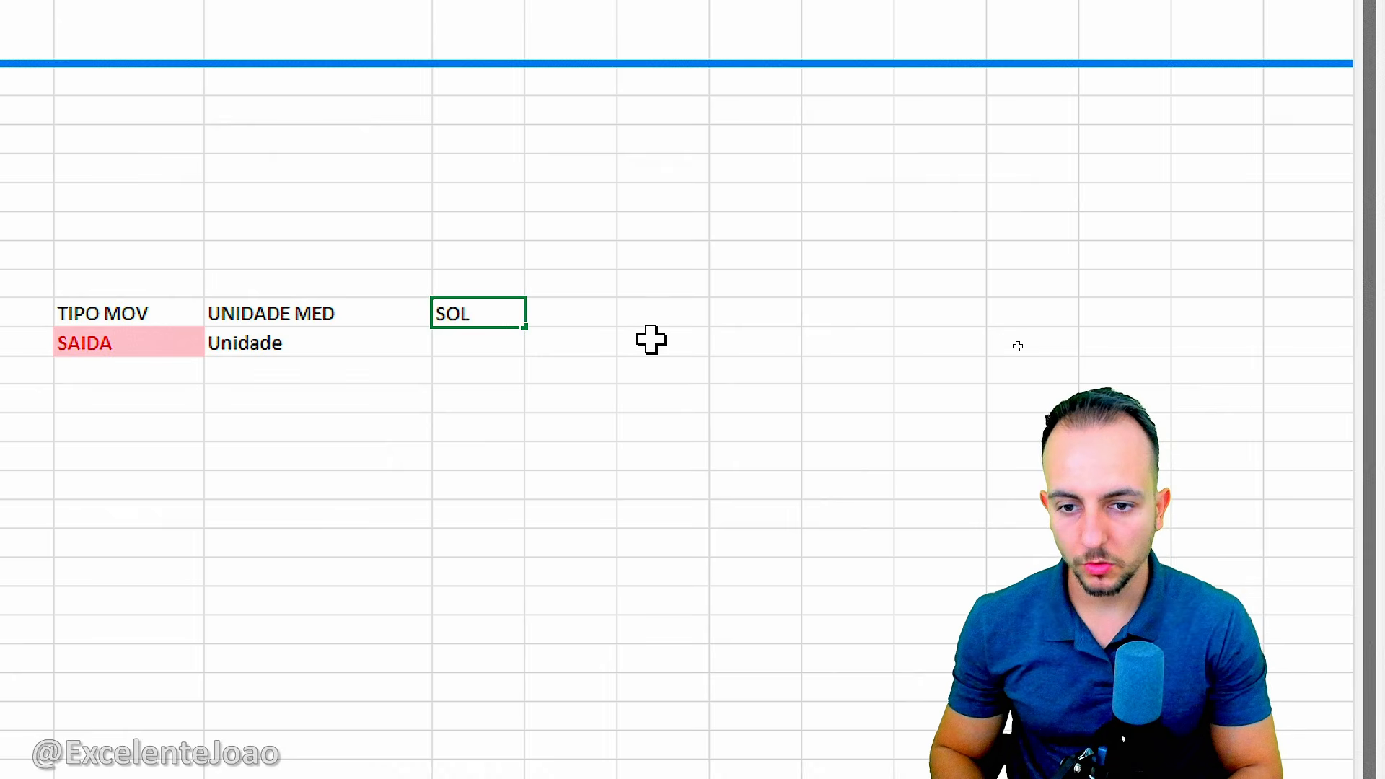
type("SOLICITANTE")
key("Tab")
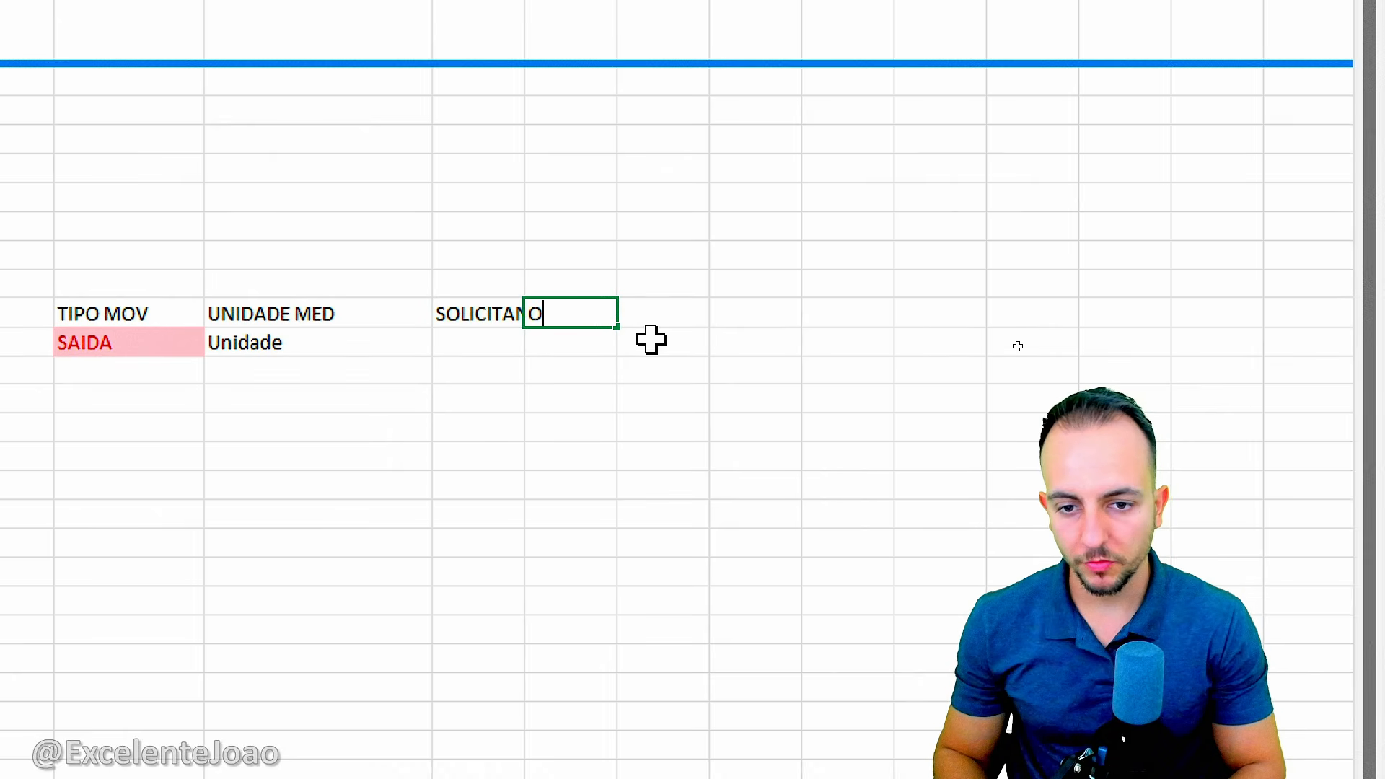
type("OBSERVAÇÃO")
key("Return")
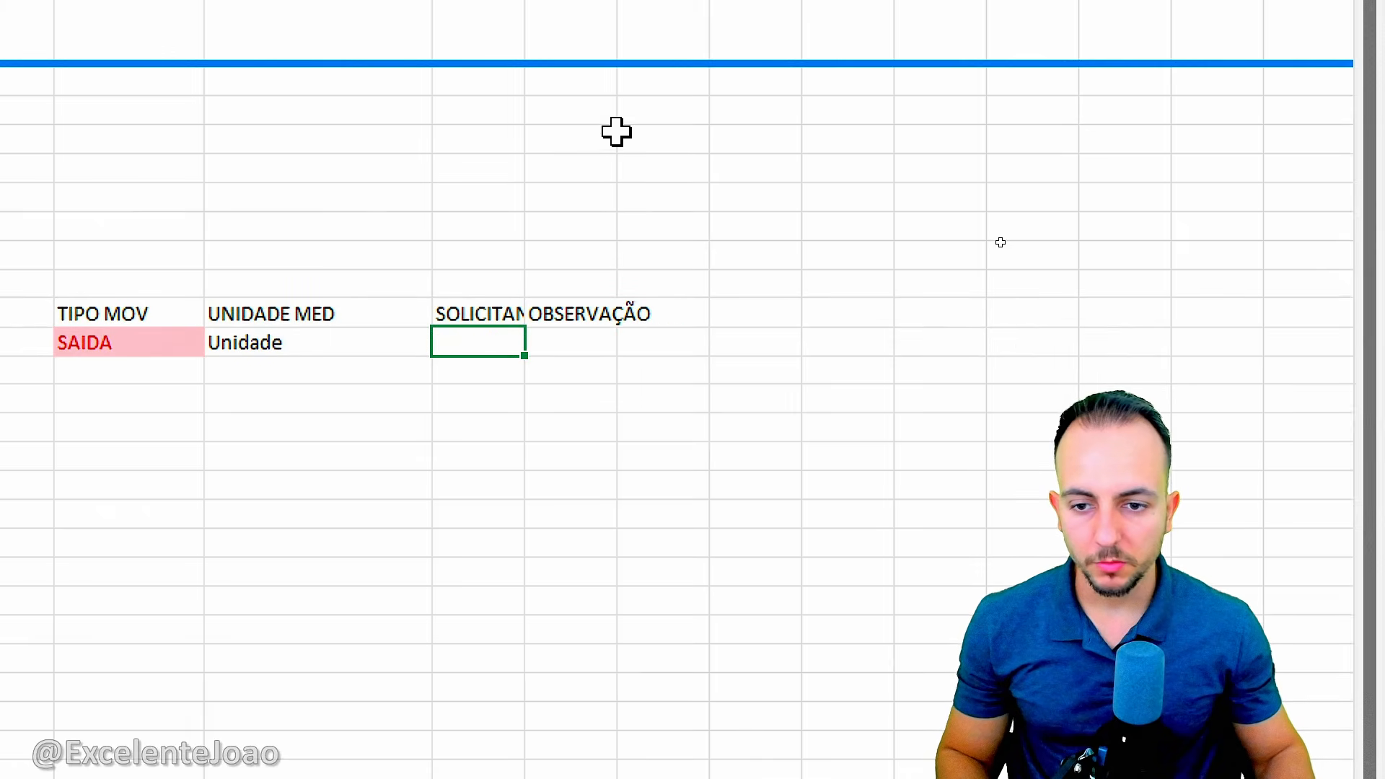
Narrow column J slightly, widen column K well beyond its header, and enter the requester's name in K12
left_click_drag(432, 97, 393, 100)
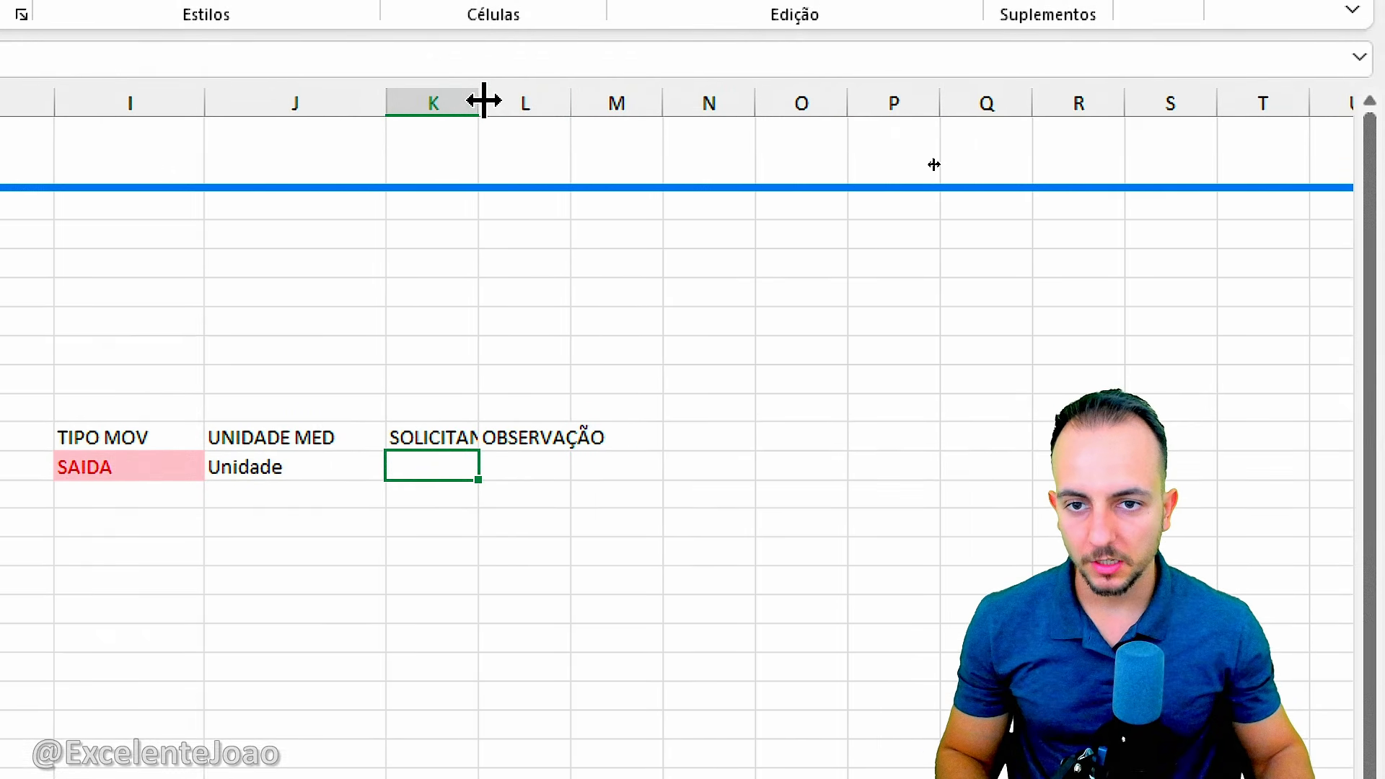
left_click_drag(482, 80, 670, 97)
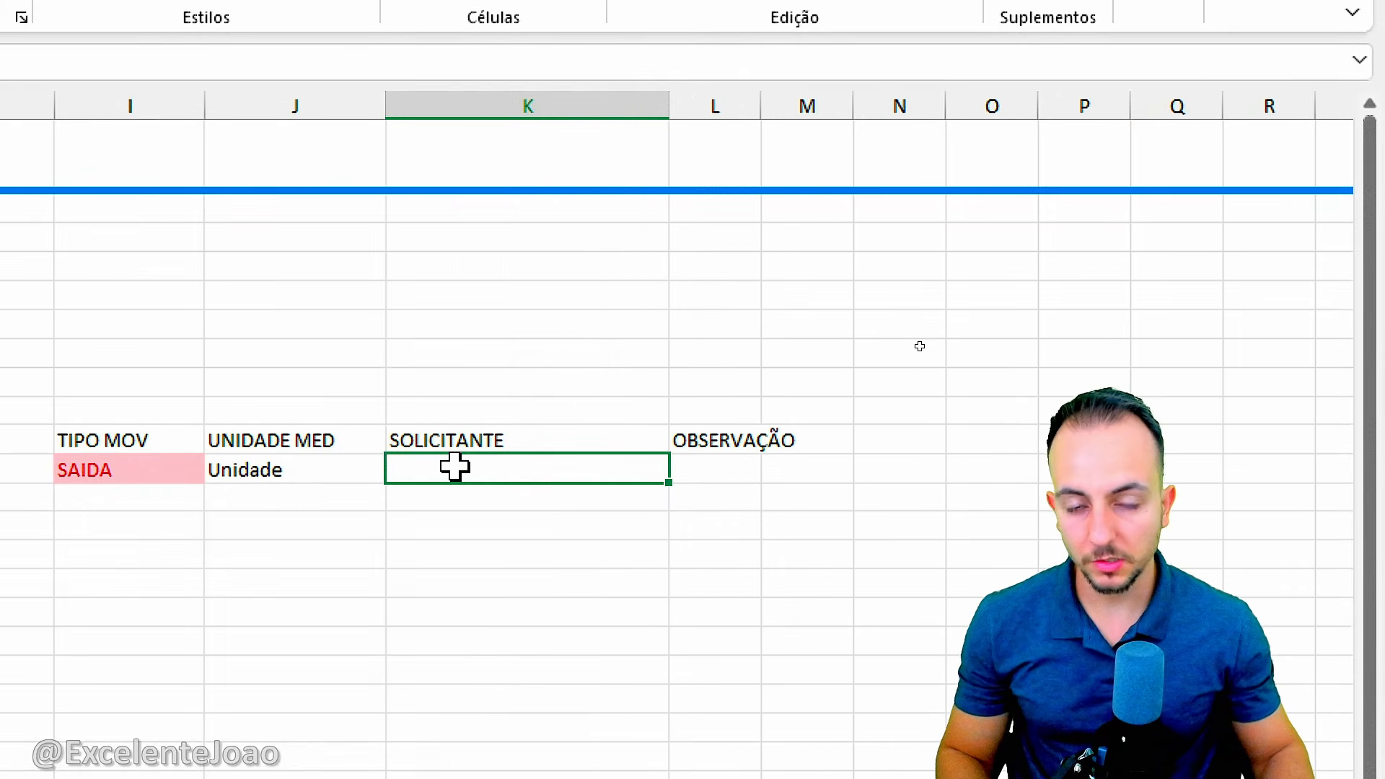
mouse_move(357, 441)
left_mouse_down()
mouse_move(223, 484)
mouse_move(324, 481)
left_mouse_up()
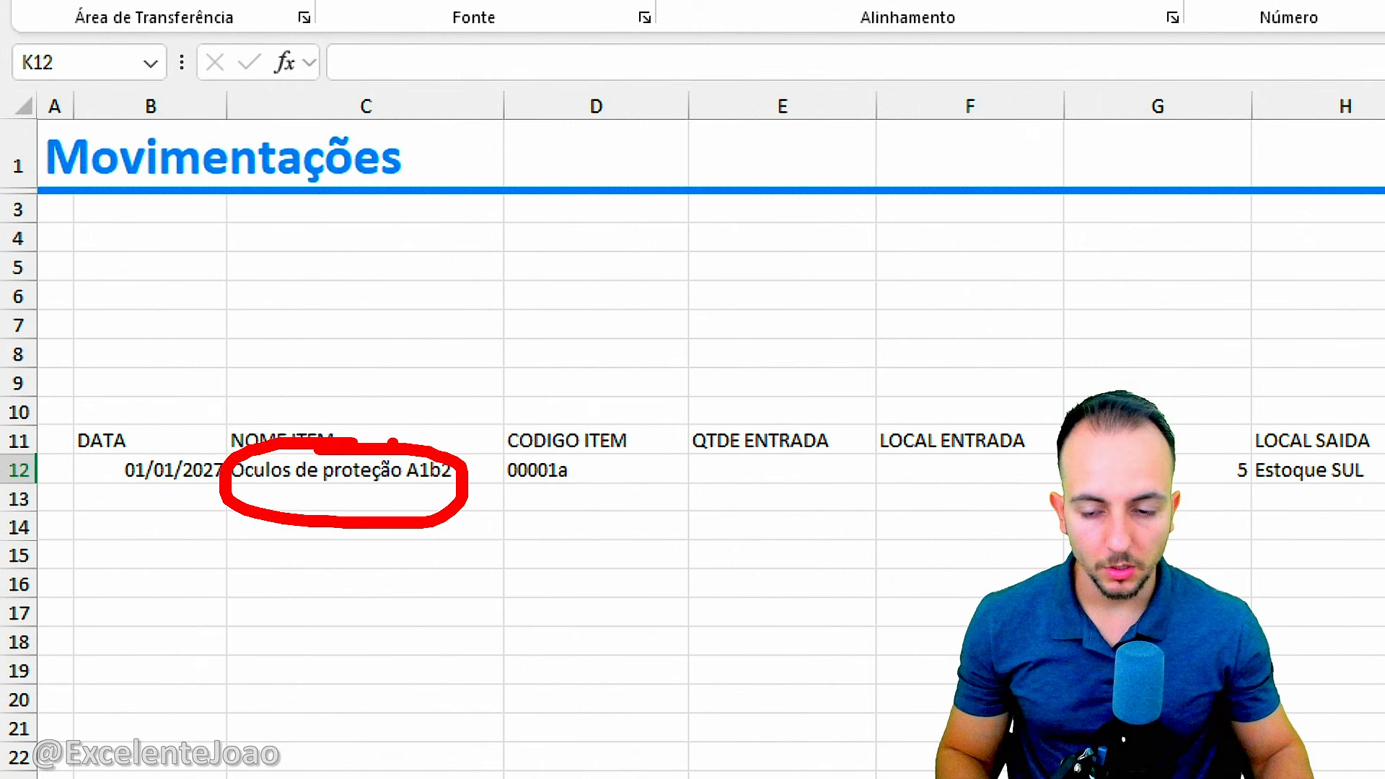
key("Escape")
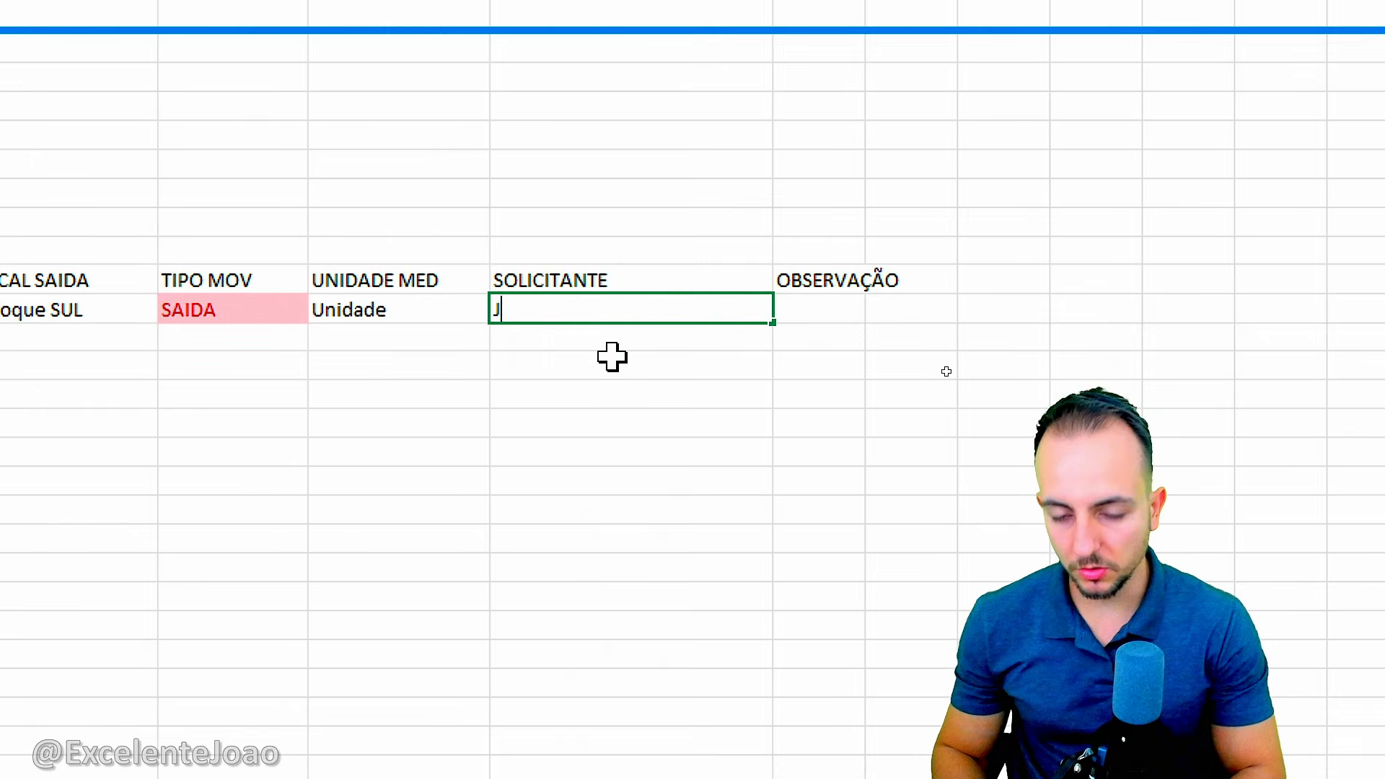
key("Return")
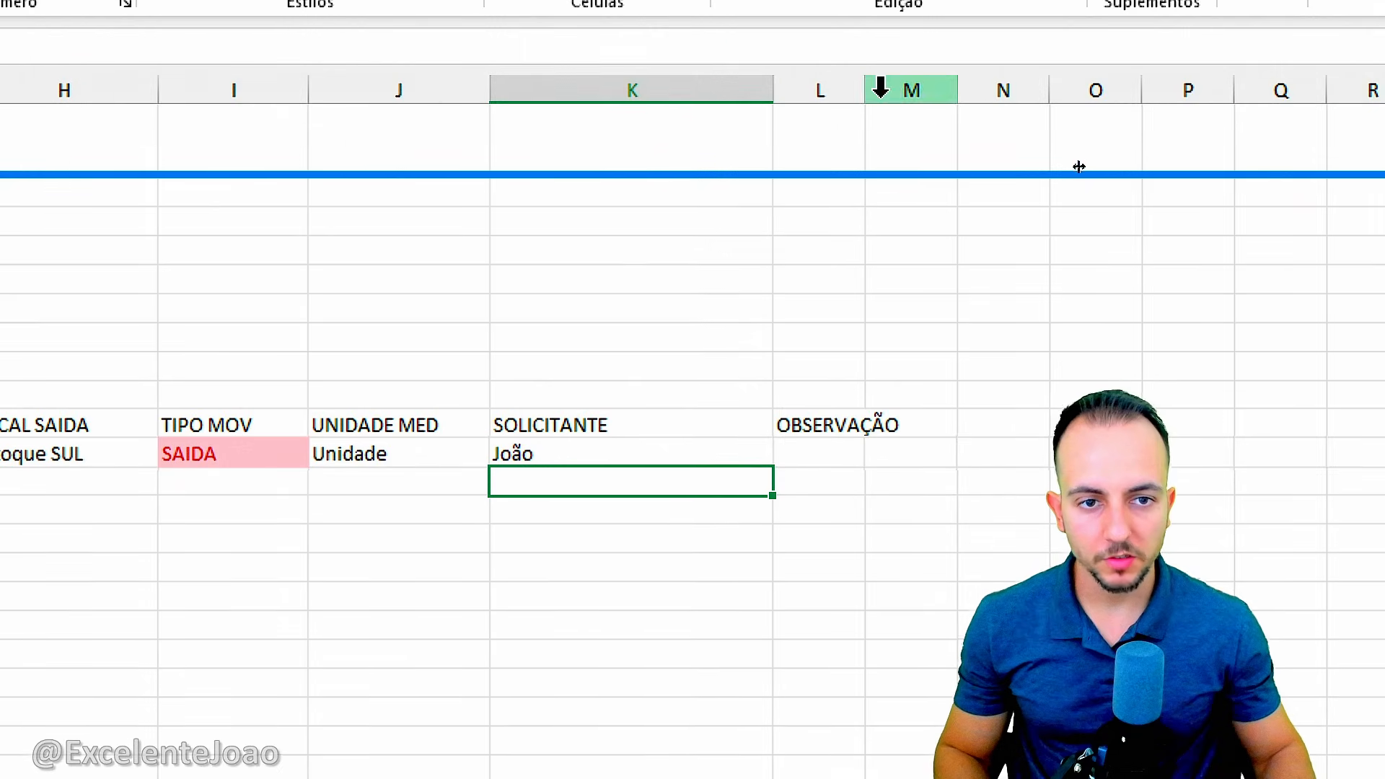
Widen column L to leave ample room for observation notes
left_click_drag(865, 101, 1041, 111)
left_click_drag(938, 110, 1035, 110)
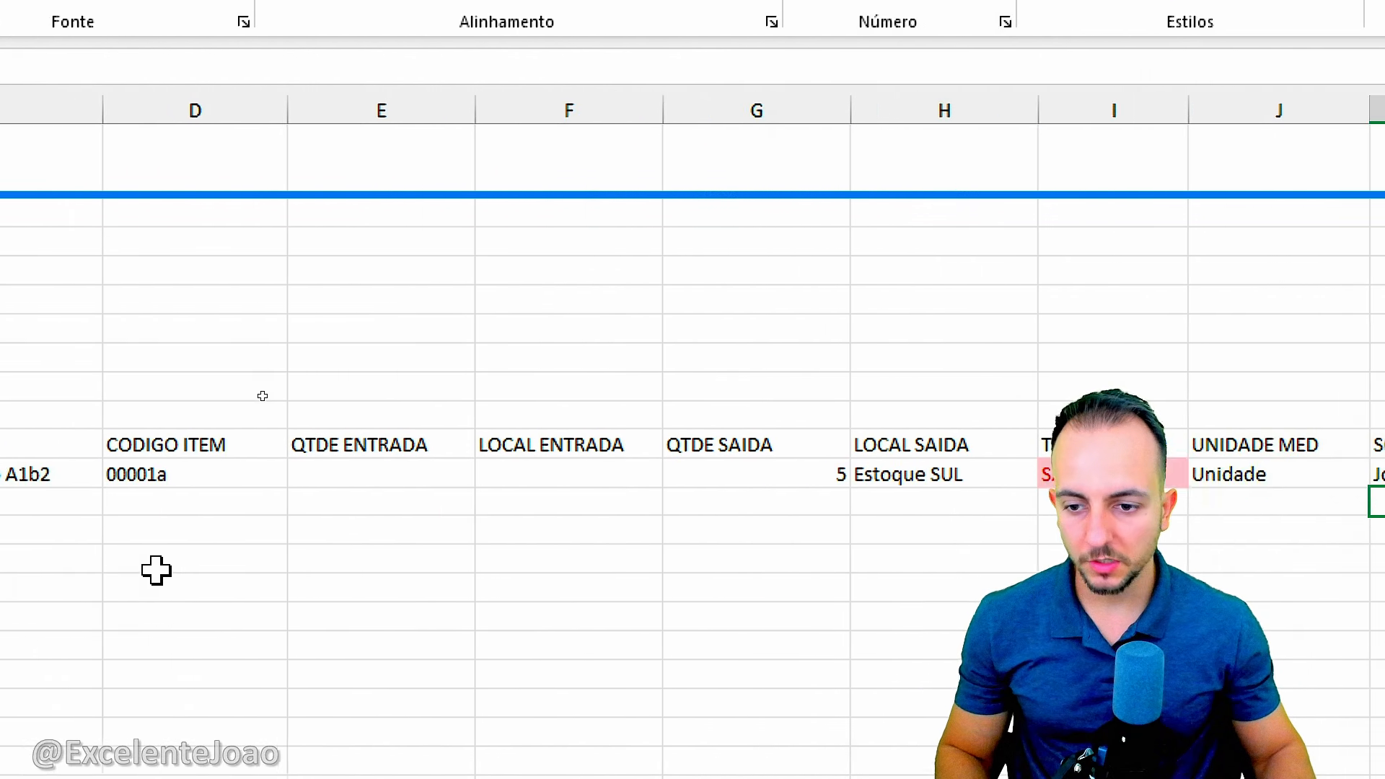
left_click_drag(784, 383, 764, 691)
left_click(767, 438)
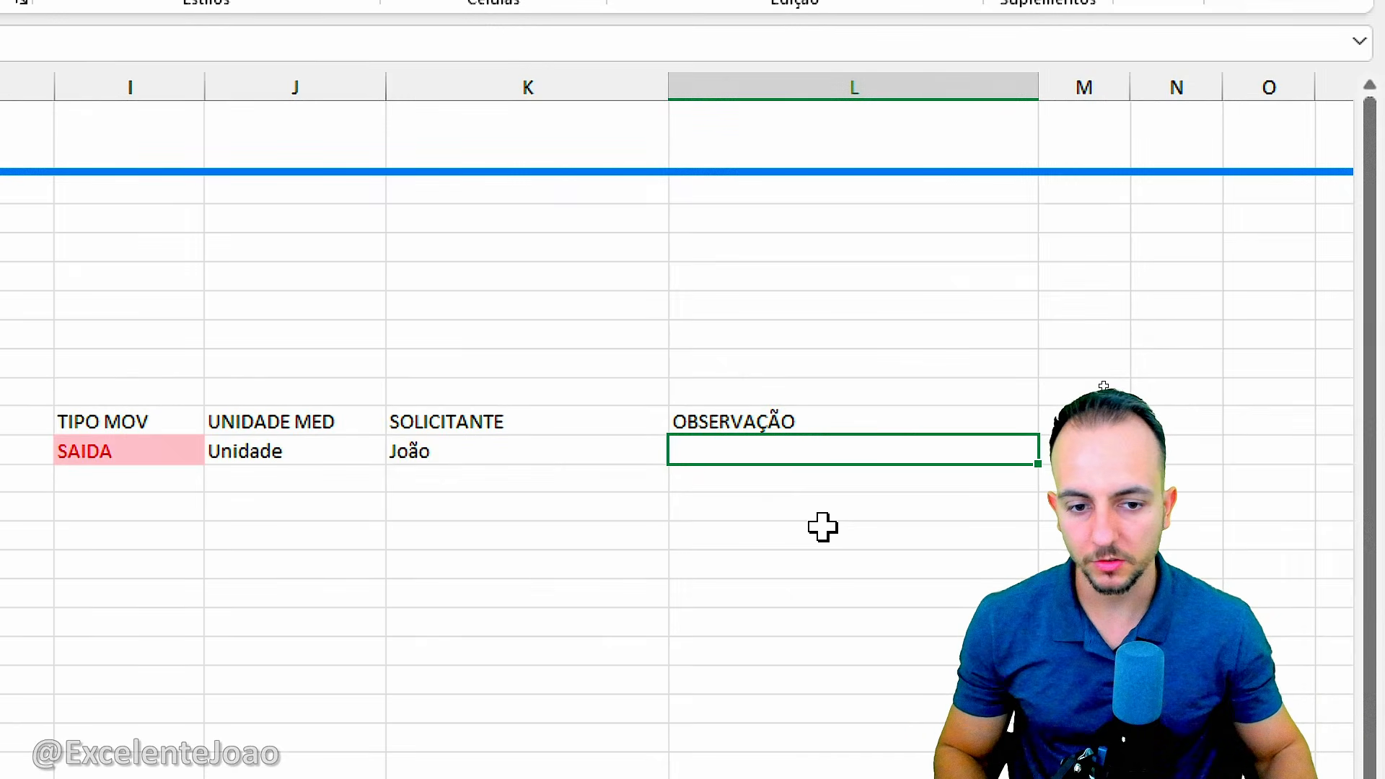
Center the header row and first record, B11:L12, both horizontally and vertically
left_click_drag(756, 416, 310, 418)
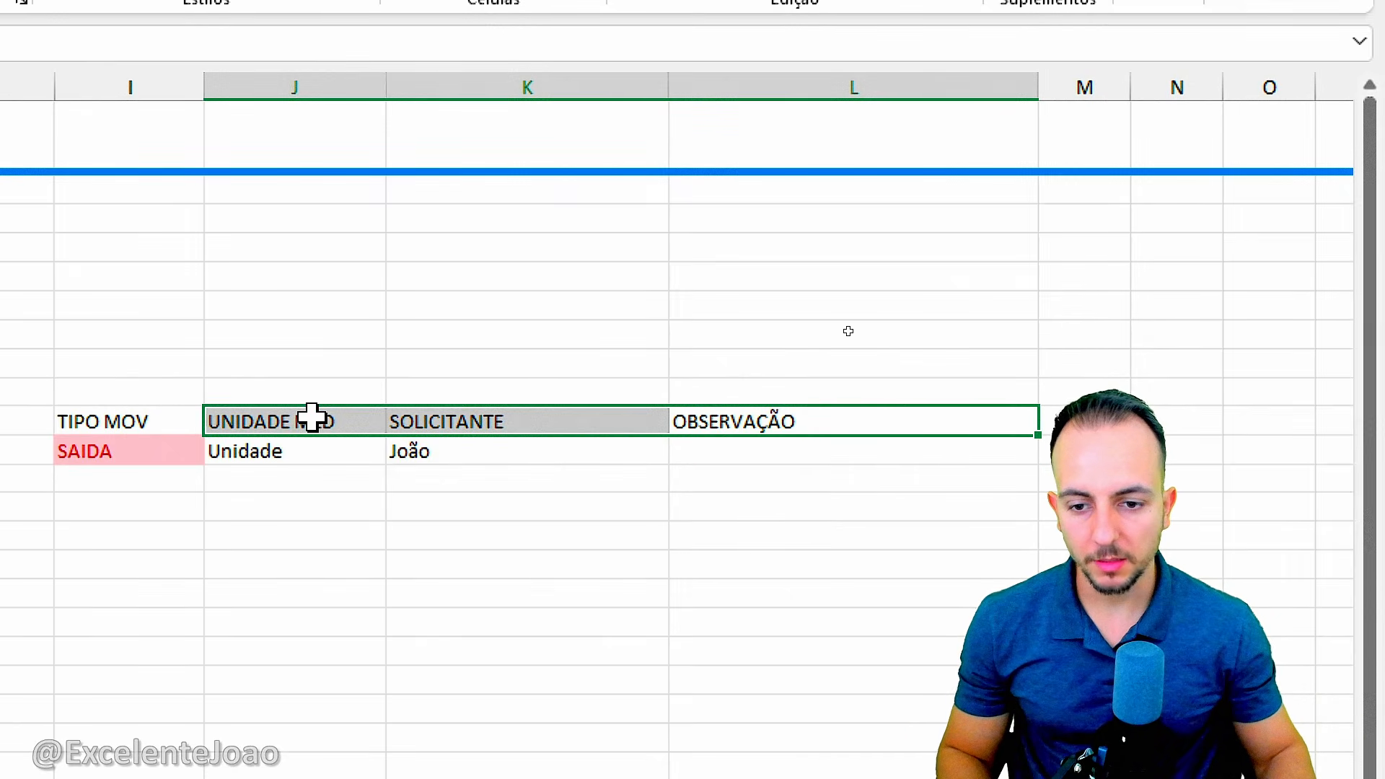
left_click_drag(704, 418, 115, 452)
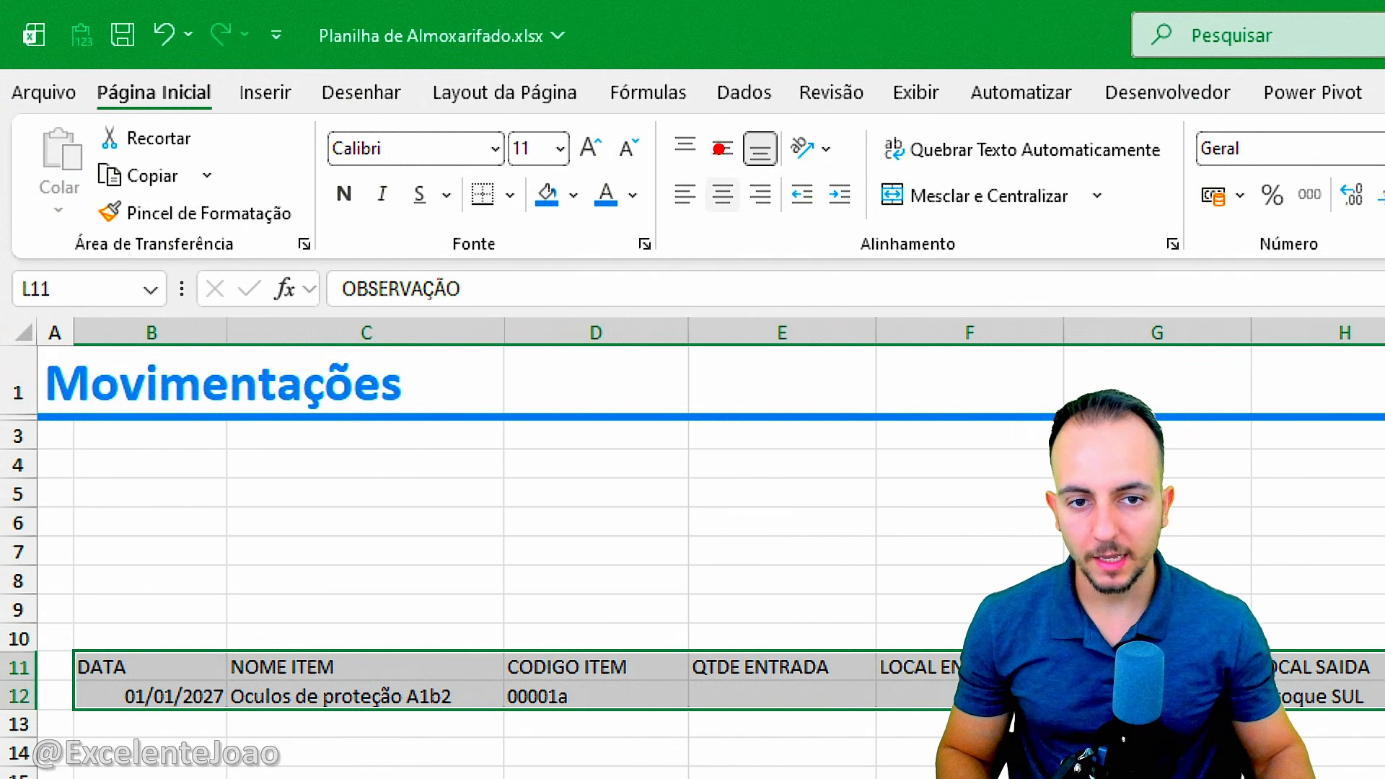
left_click(722, 194)
left_click(731, 198)
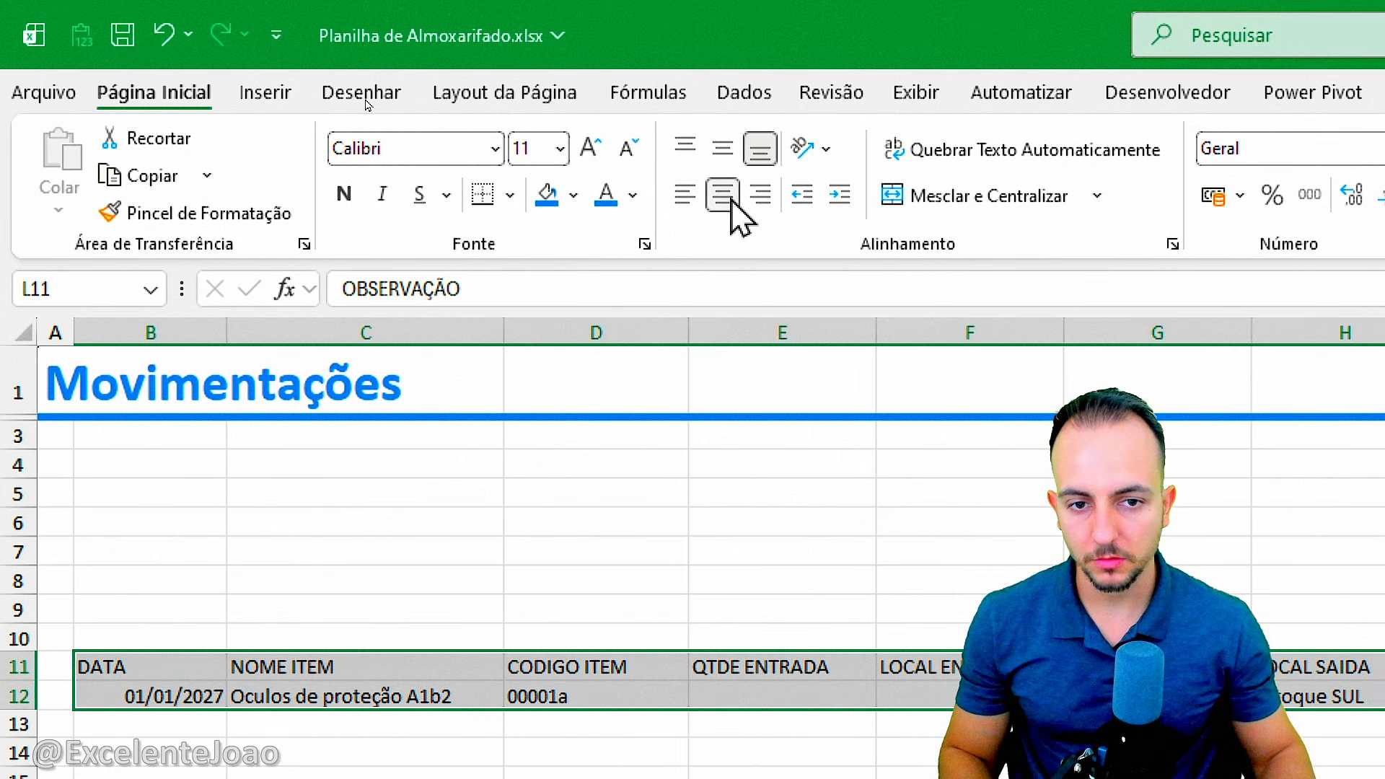
left_click(730, 198)
left_click(730, 150)
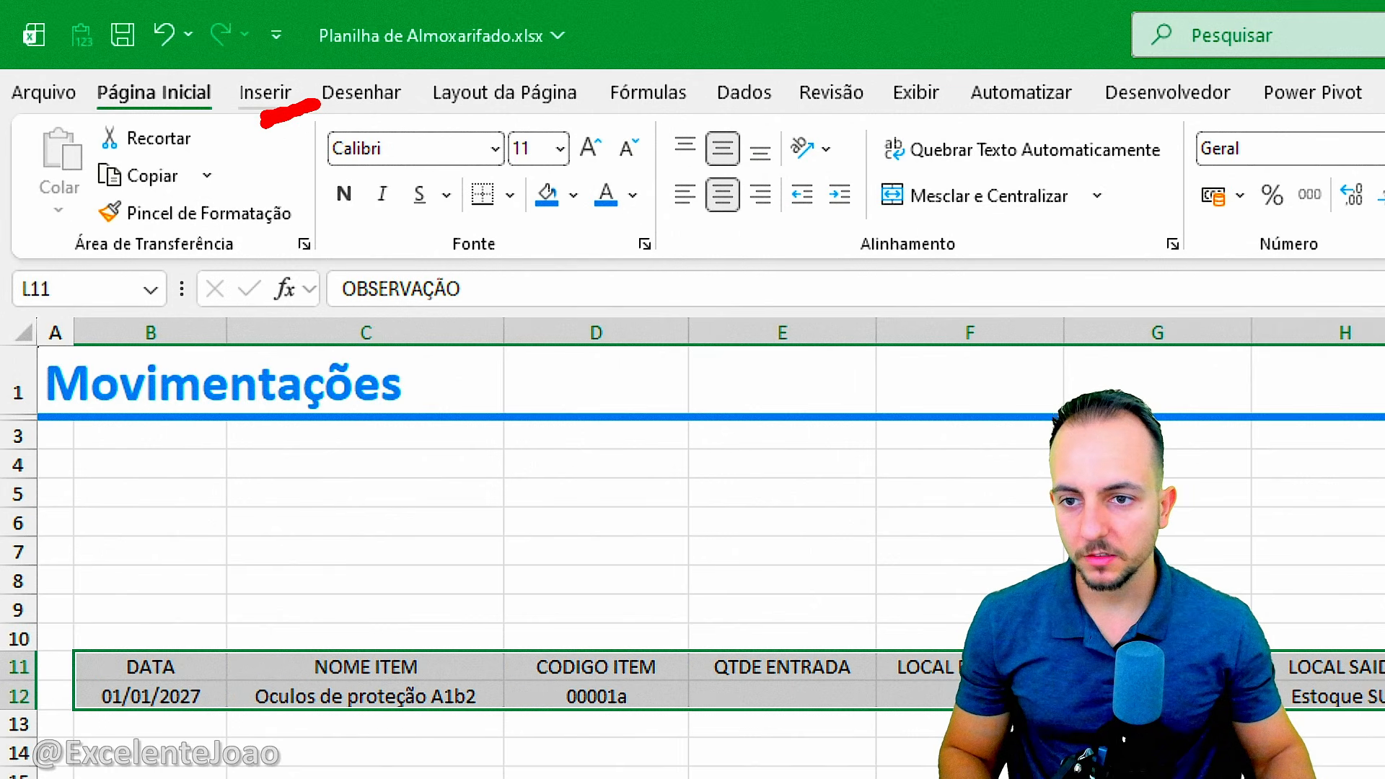
Convert the range B11:L12 into a table that uses its first row as headers
left_click(267, 94)
mouse_move(326, 120)
left_mouse_down()
mouse_move(269, 242)
mouse_move(361, 119)
left_mouse_up()
left_click(303, 177)
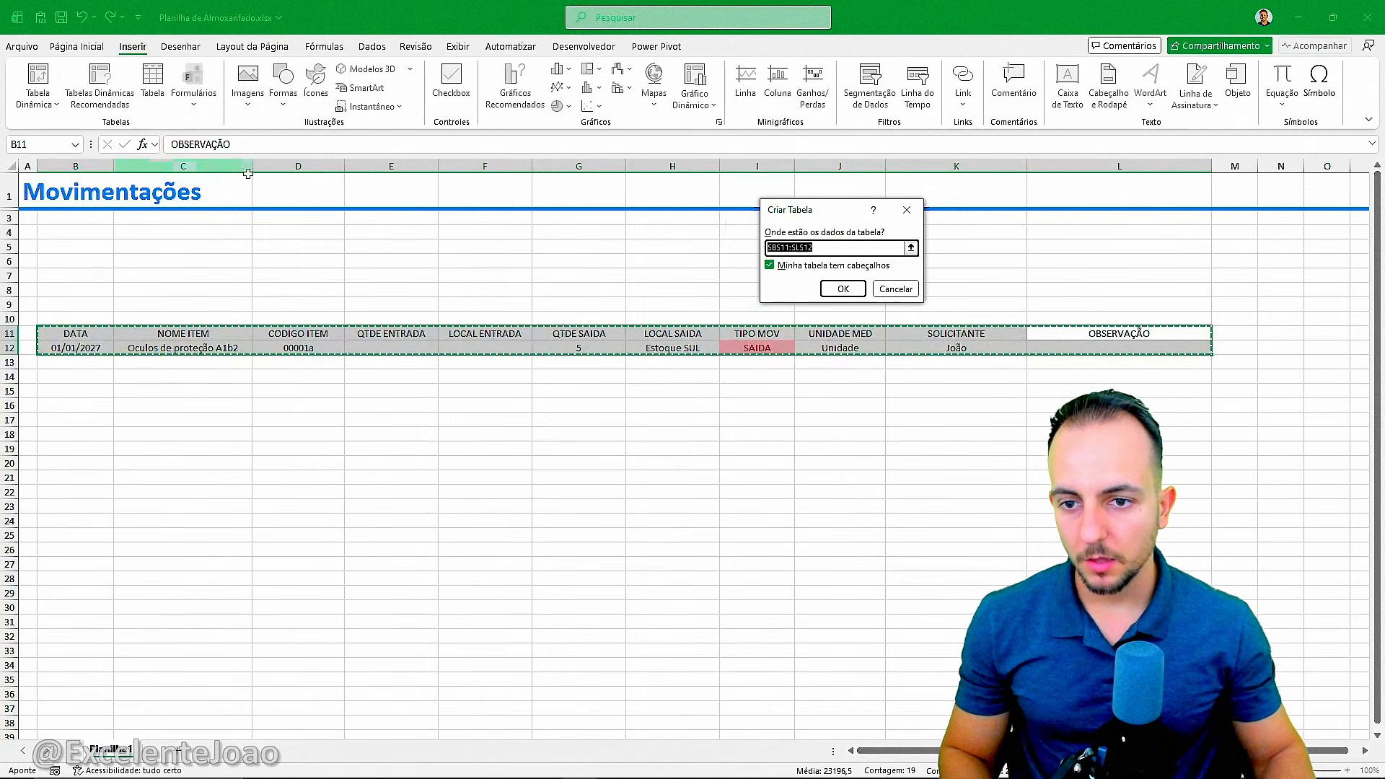
mouse_move(789, 202)
left_mouse_down()
mouse_move(124, 202)
mouse_move(144, 201)
mouse_move(130, 271)
mouse_move(140, 255)
left_mouse_up()
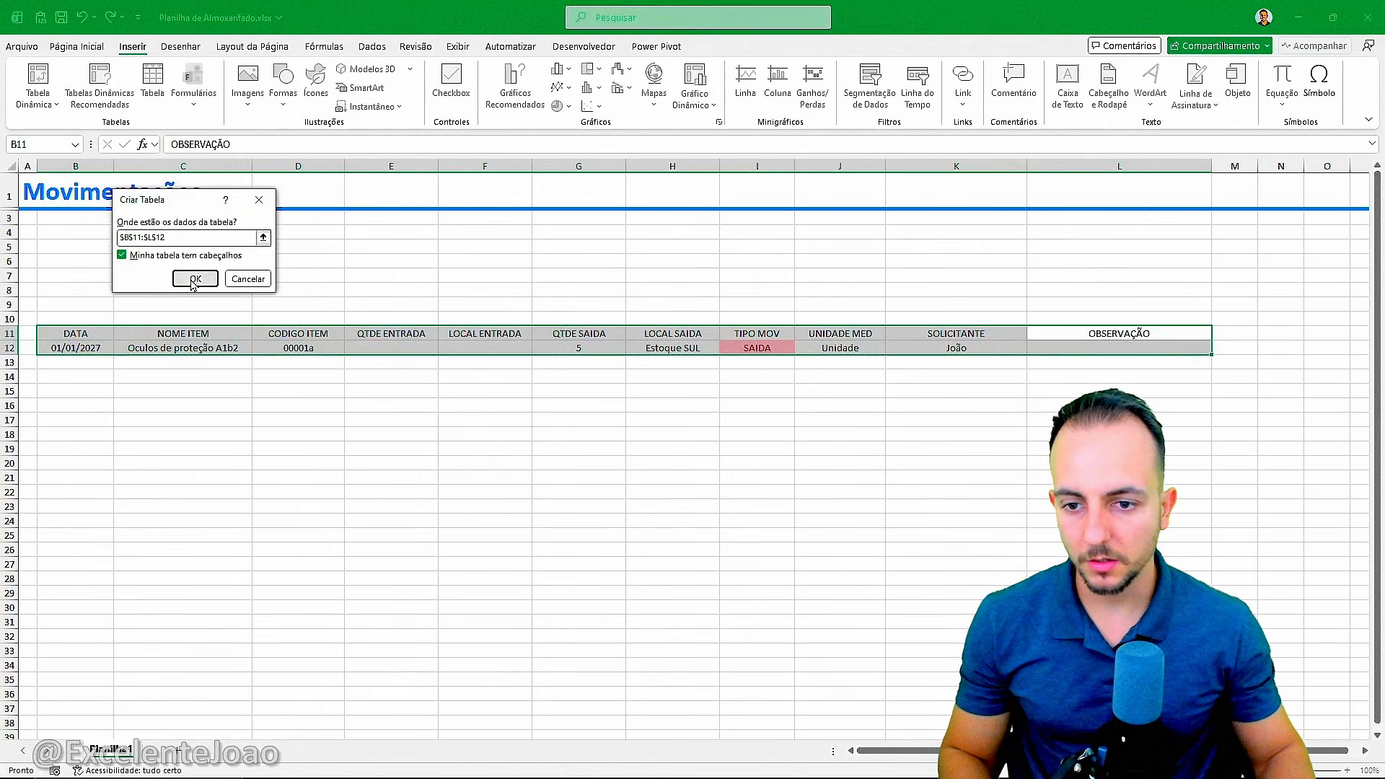
left_click(390, 343)
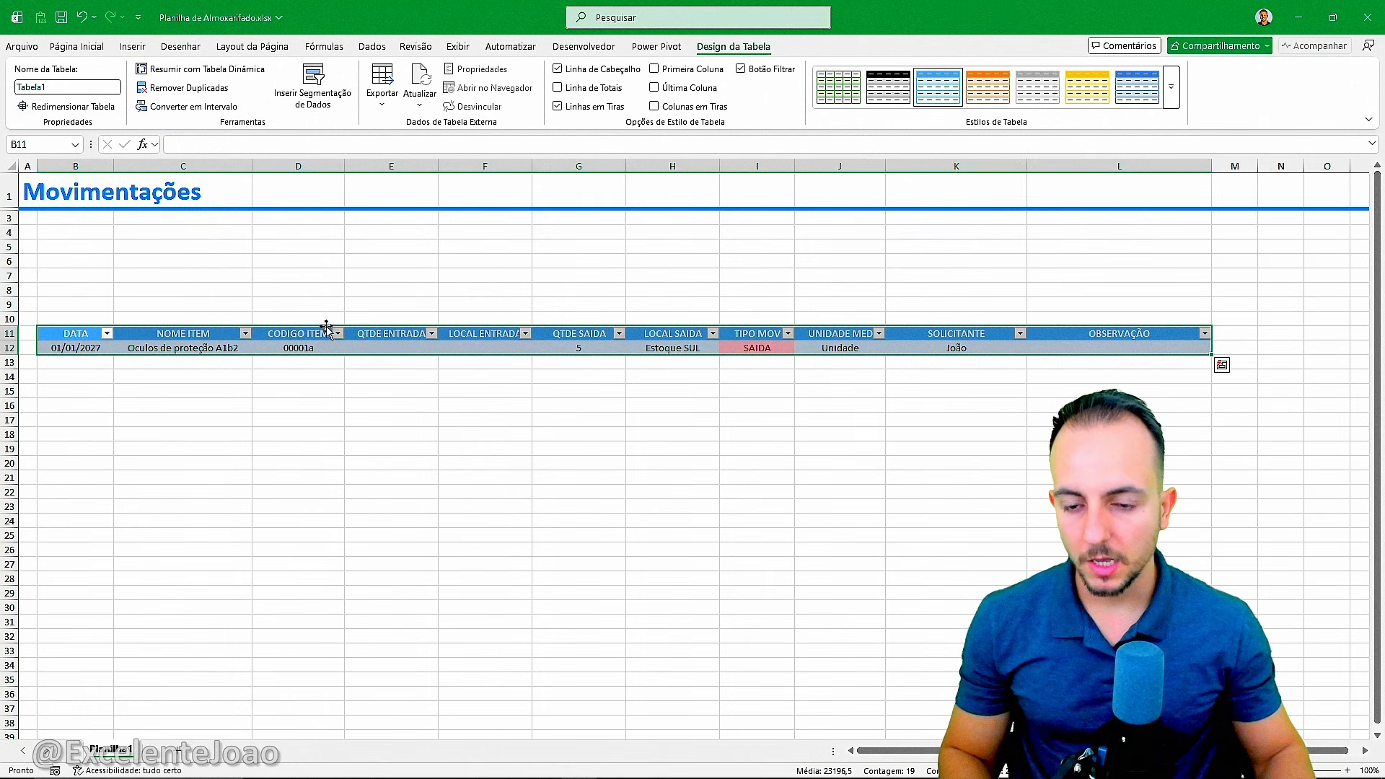
left_click(310, 396)
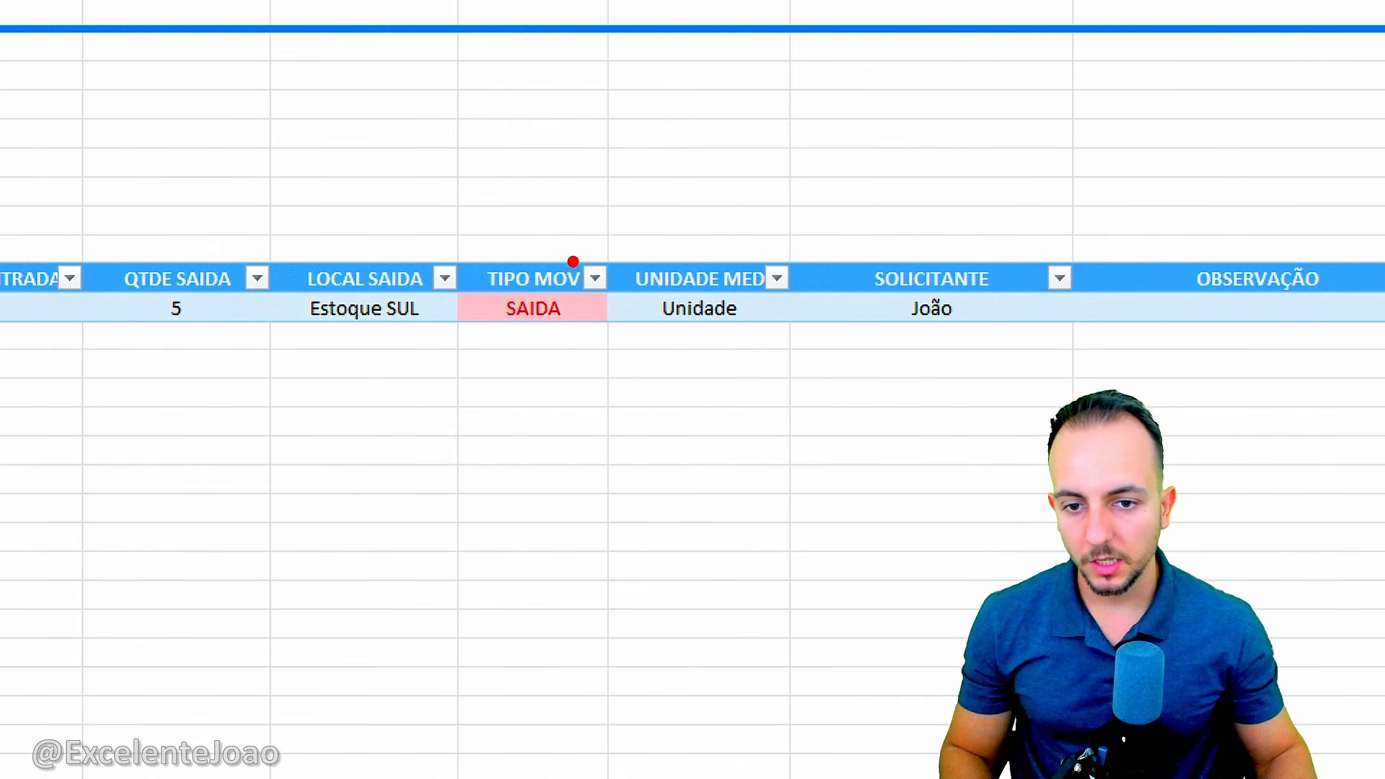
left_click_drag(768, 315, 732, 310)
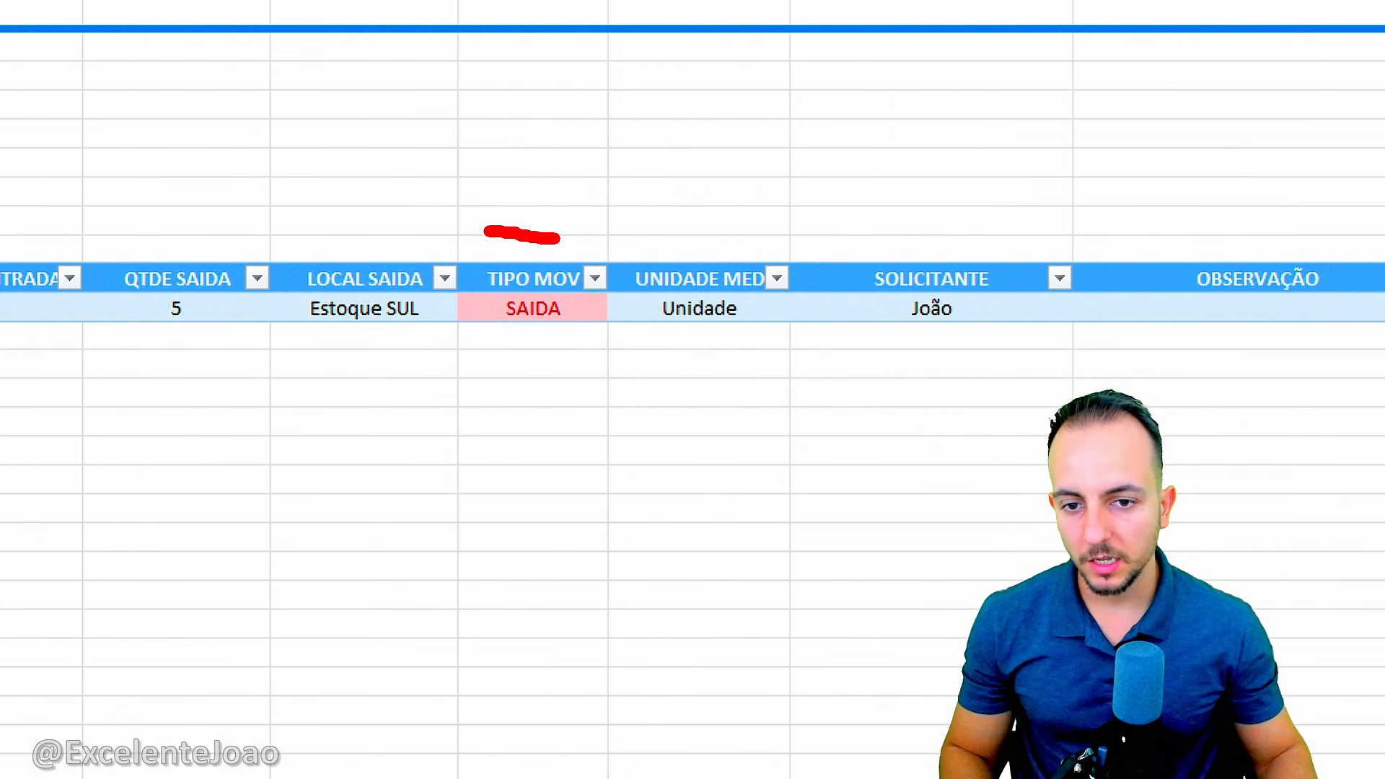
mouse_move(485, 231)
left_mouse_down()
mouse_move(587, 383)
mouse_move(532, 215)
left_mouse_up()
left_click_drag(487, 398, 420, 468)
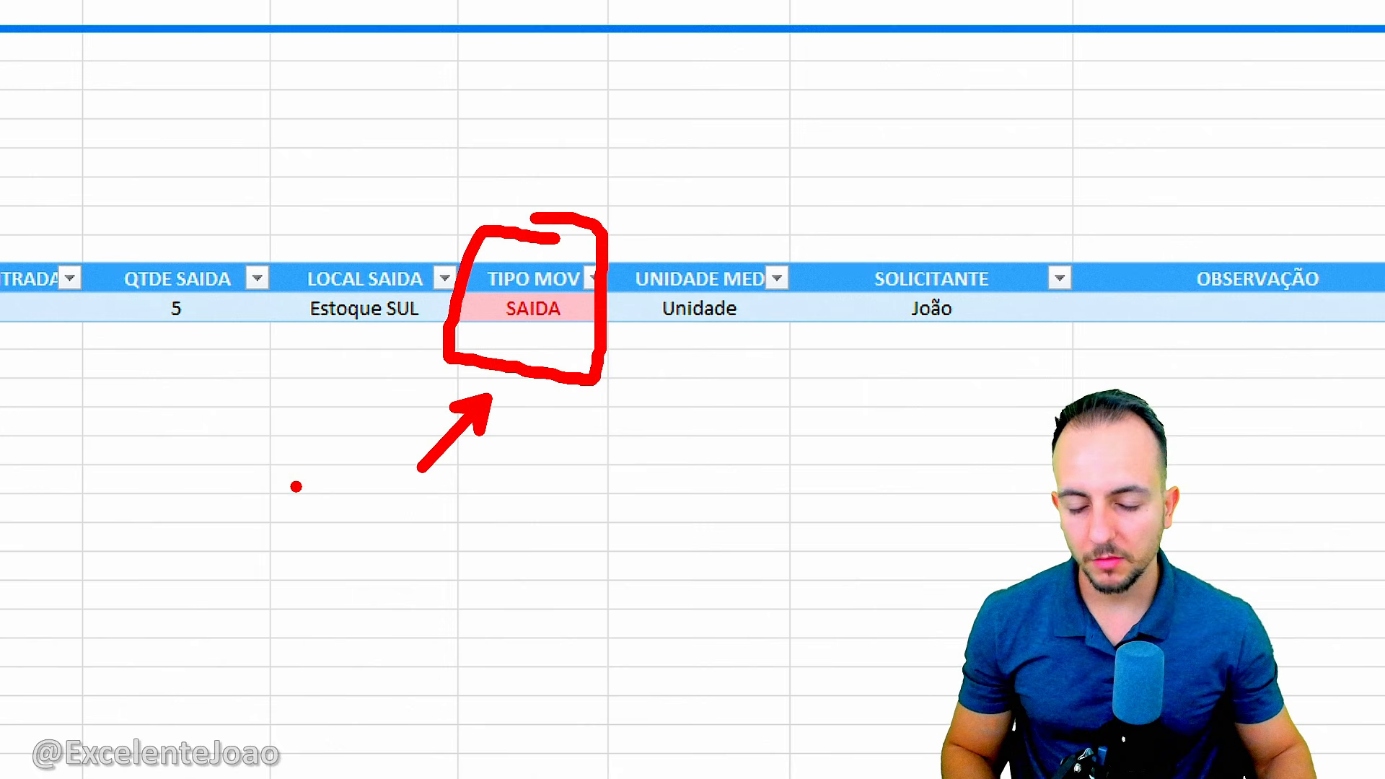
type("t")
type("F")
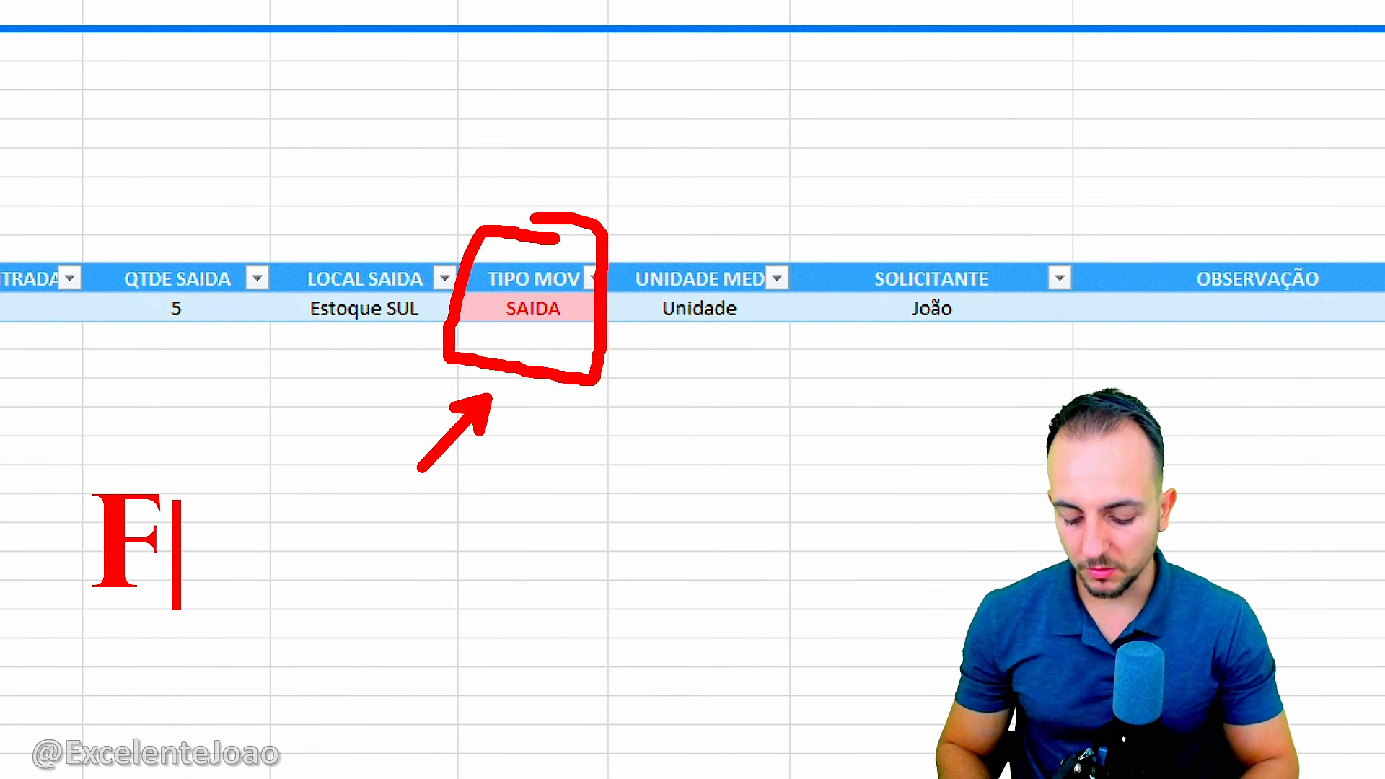
type("ORMULA")
key("Return")
type("PINTURA")
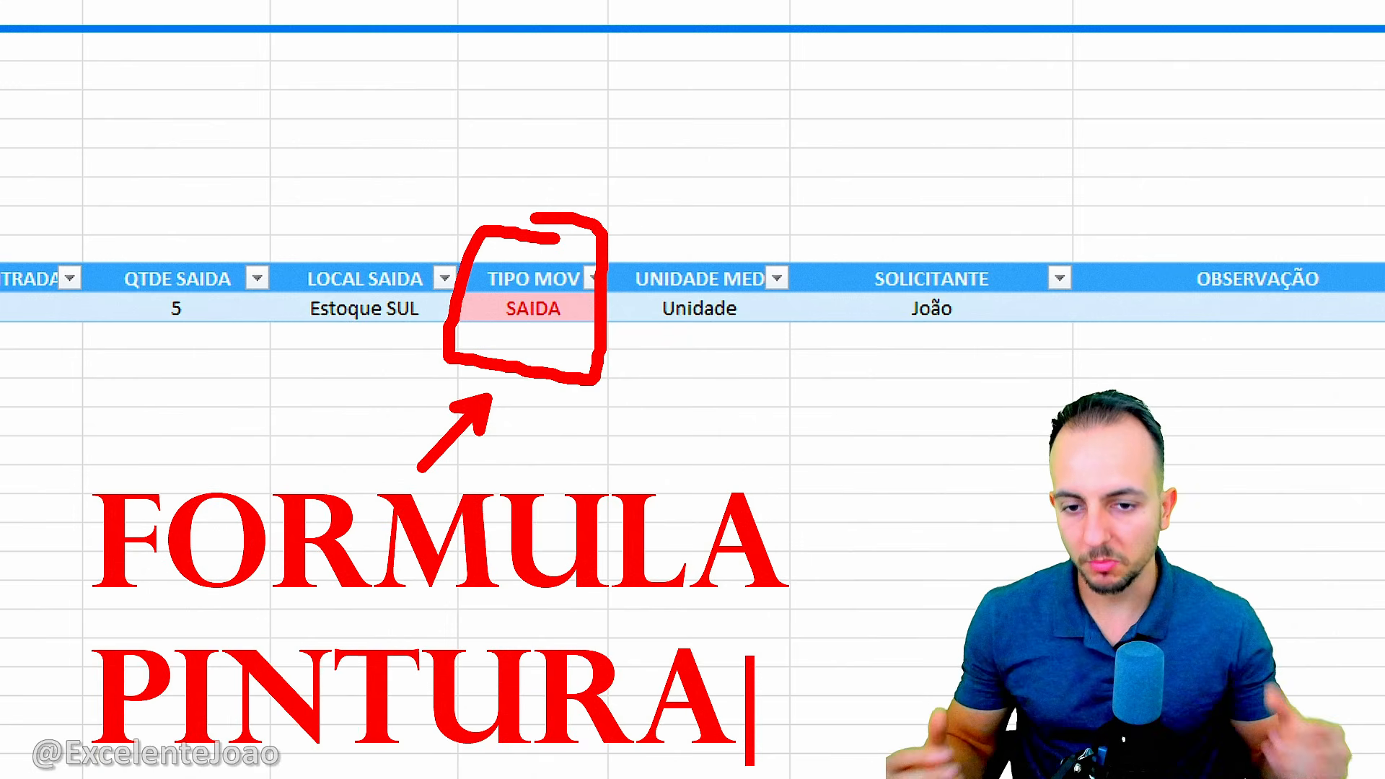
key("Escape")
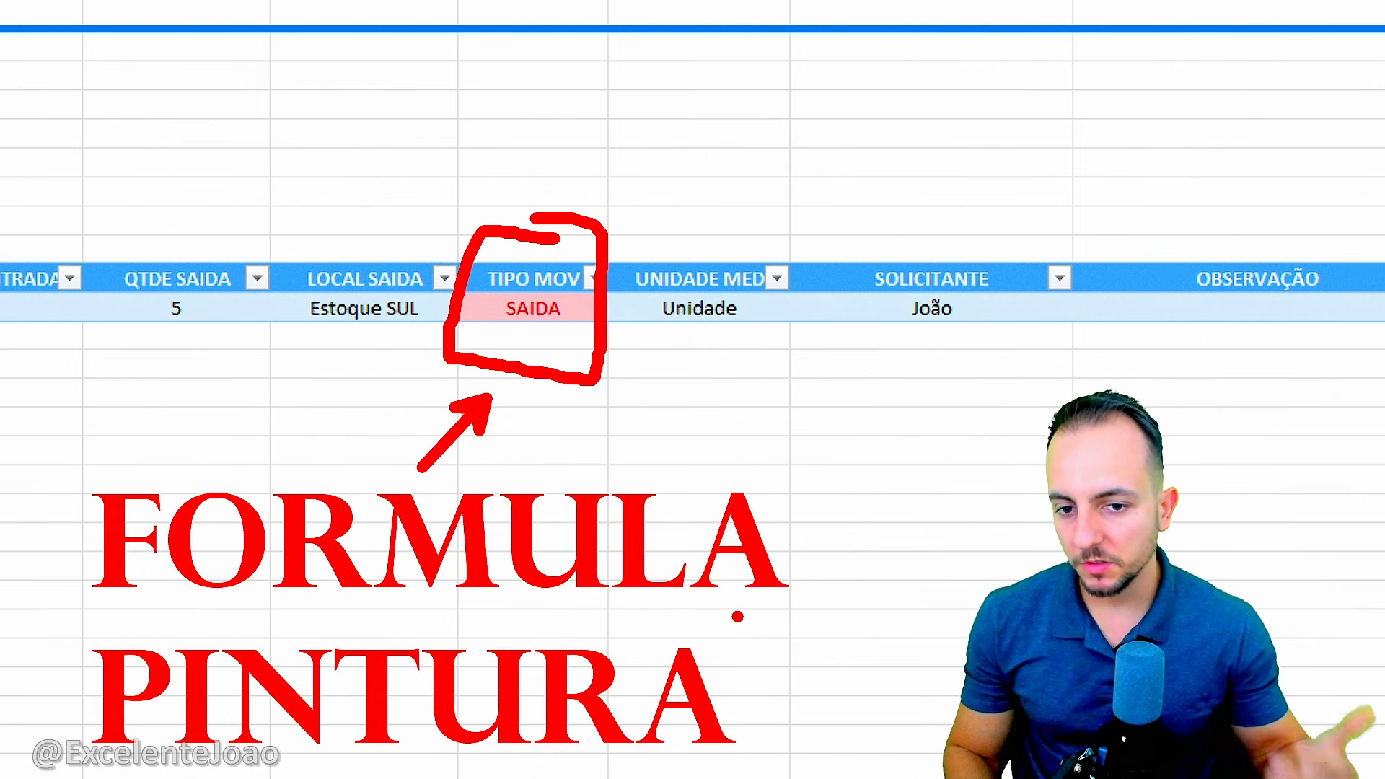
key("Escape")
left_click(555, 330)
key("shift+space")
key("Down")
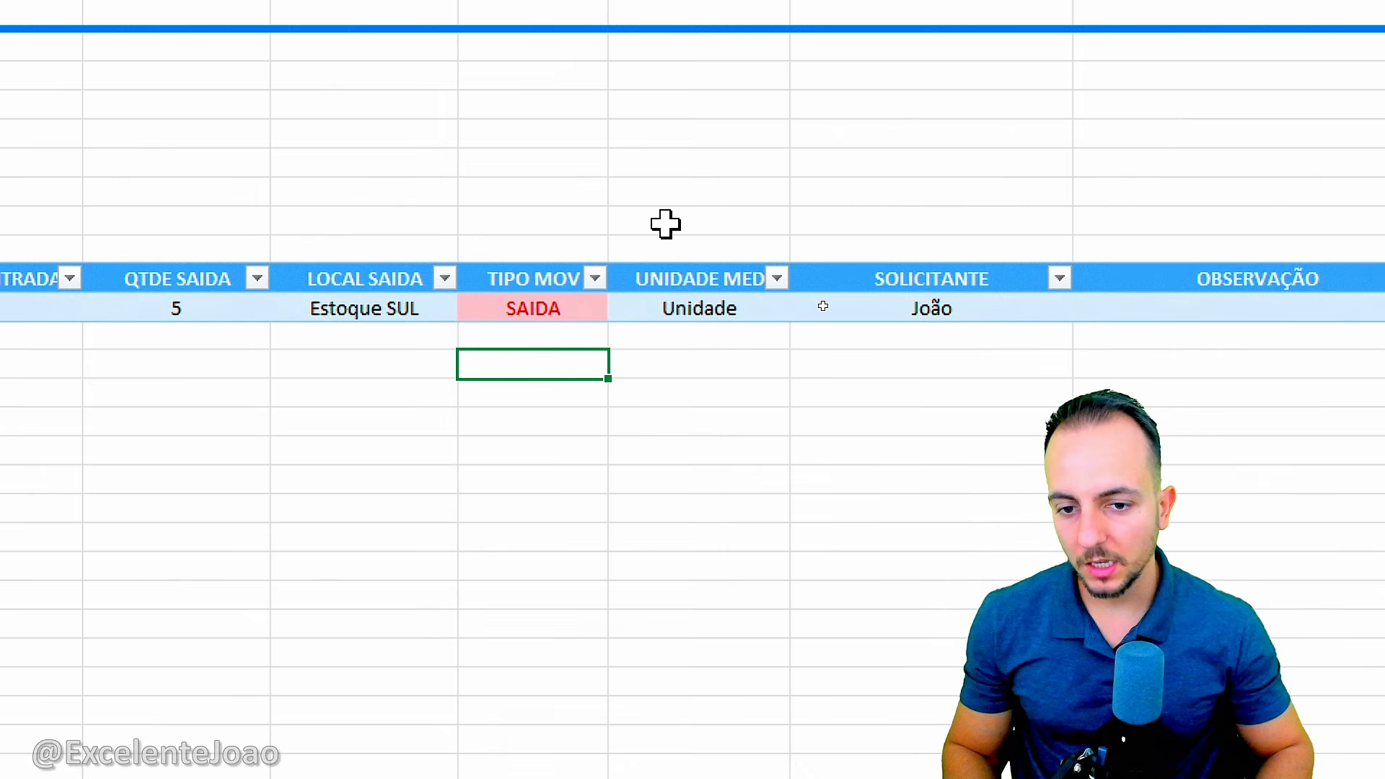
key("shift+space")
key("Down")
key("shift+space")
key("Down")
key("shift+space")
key("Down")
key("Down")
key("shift+space")
key("Down")
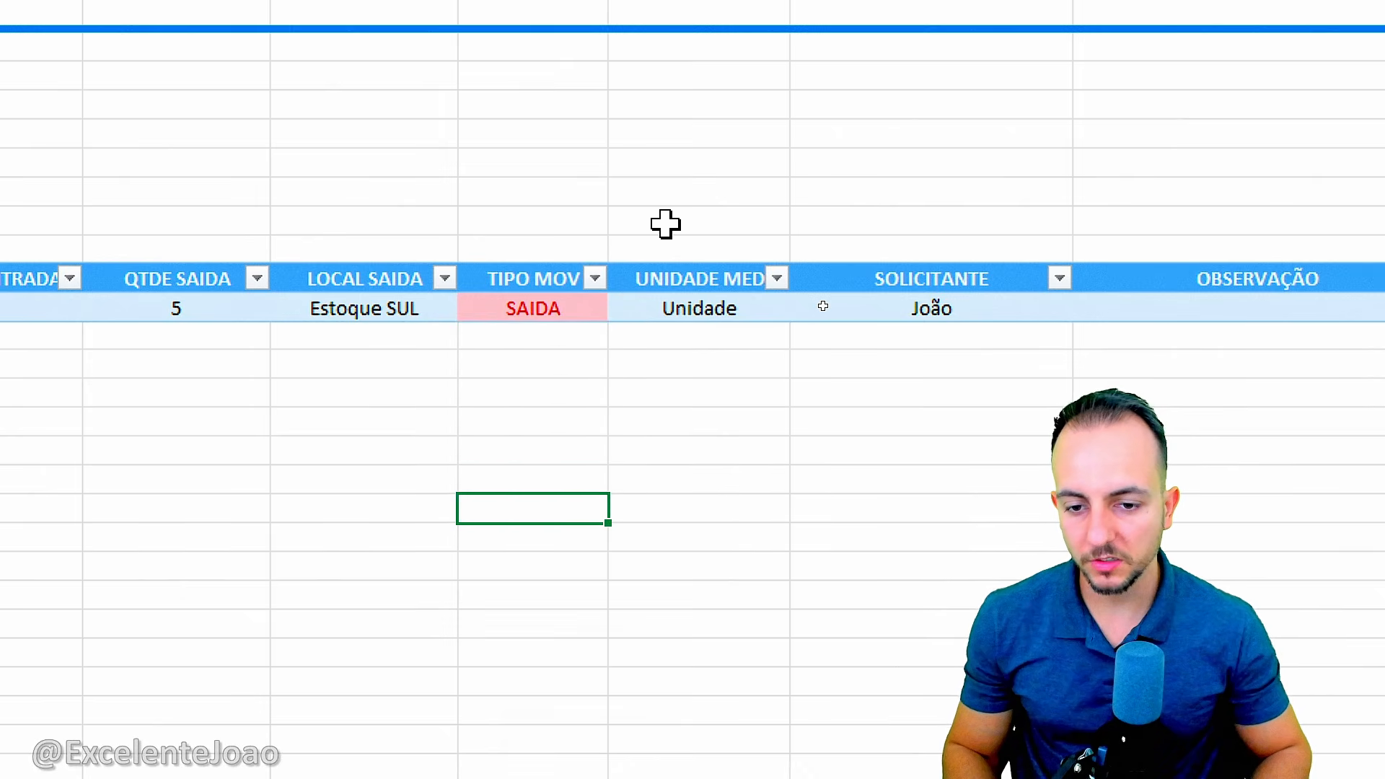
key("shift+space")
key("Down")
key("shift+space")
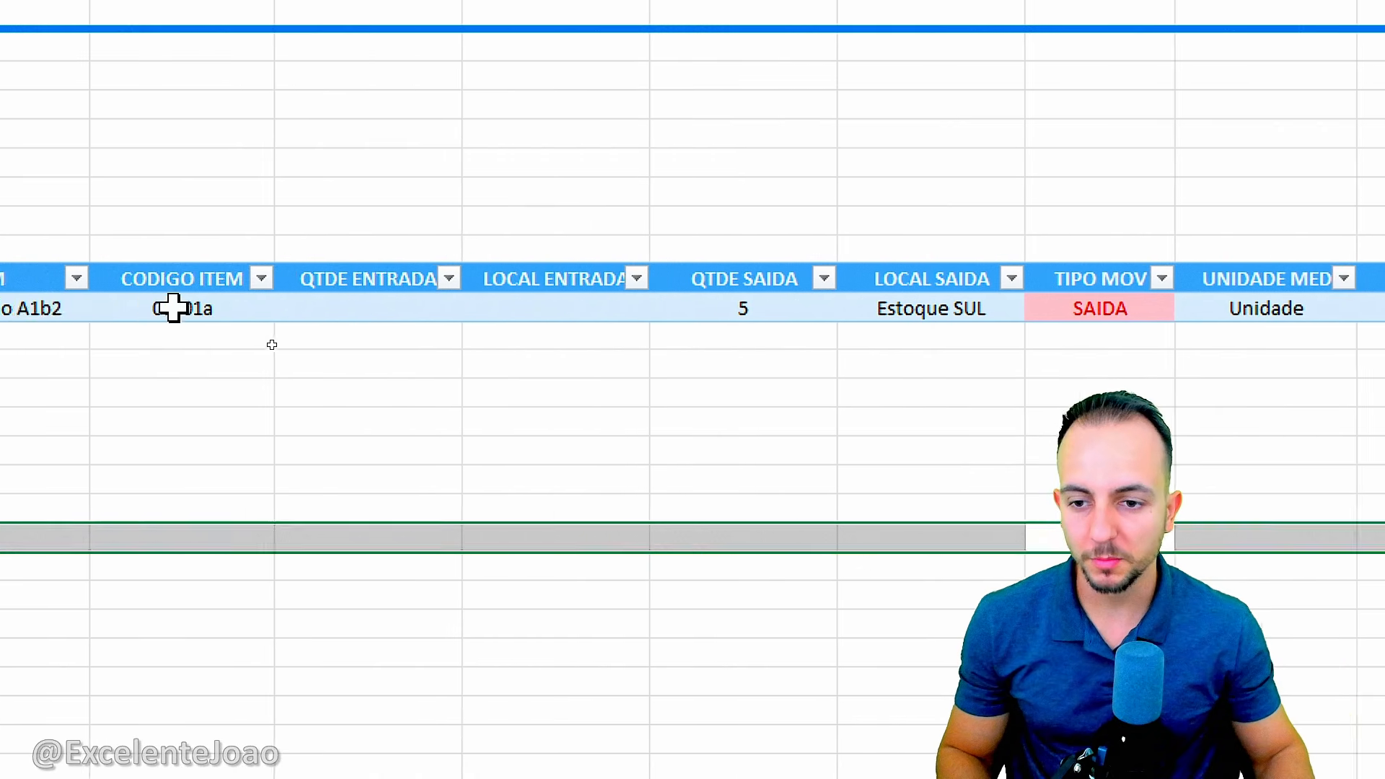
Start a second record below the first by entering the date 01/01/2027 in B13
left_click(109, 344)
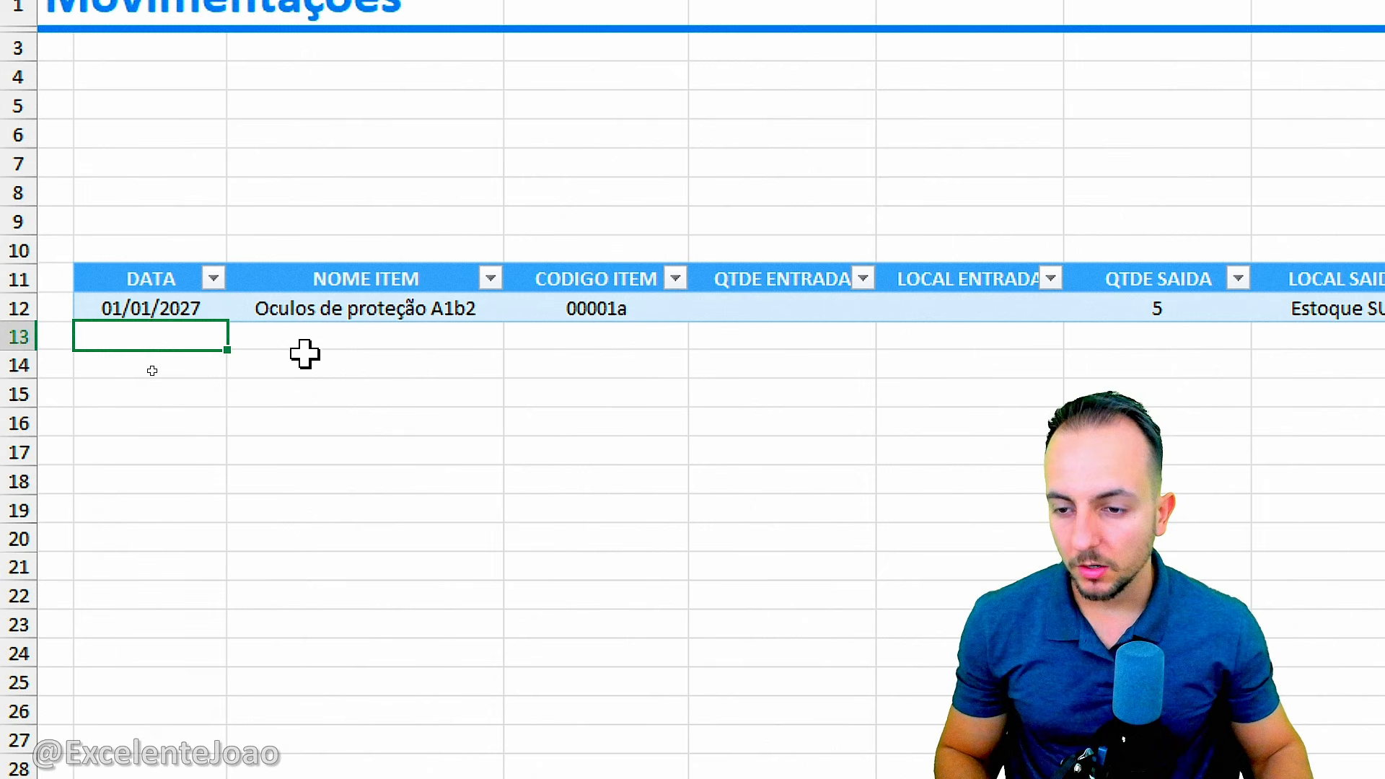
type("01/")
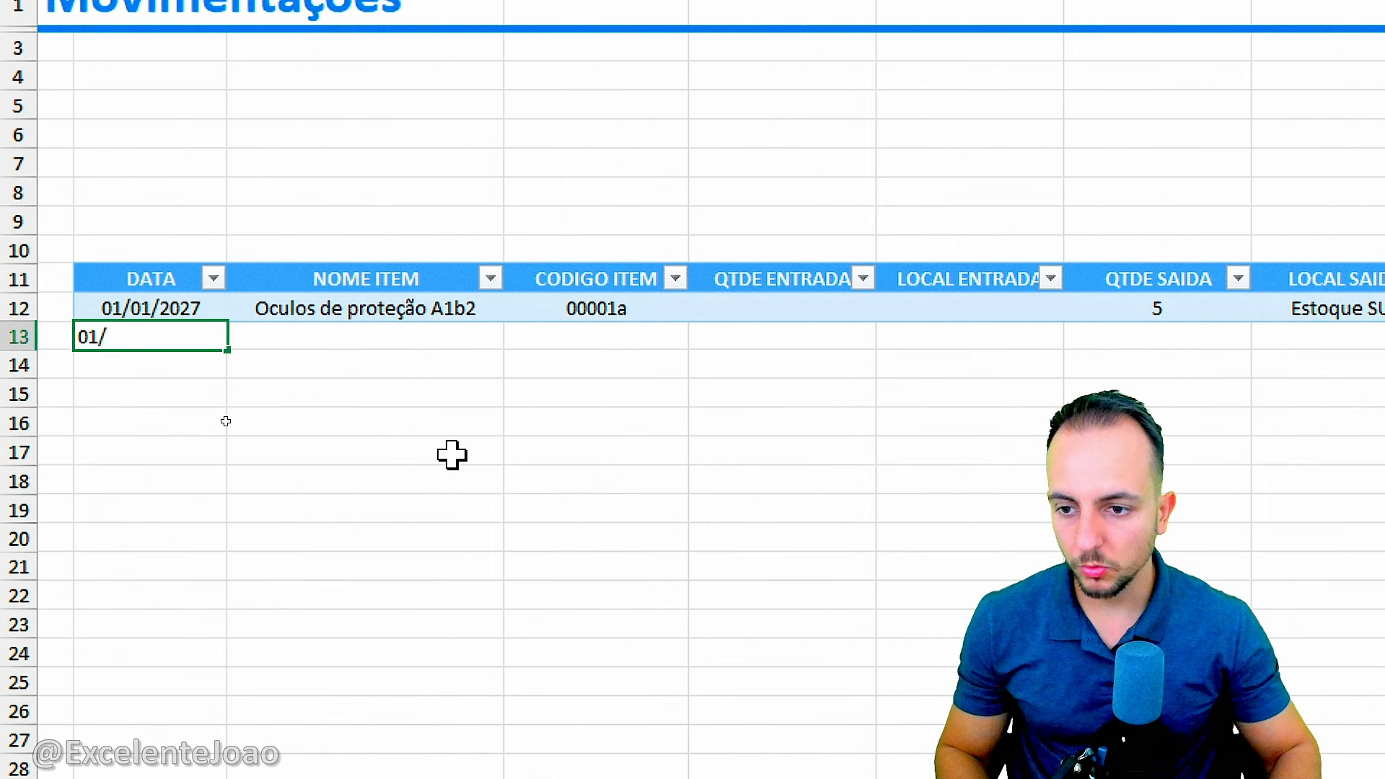
type("01/2027")
key("Return")
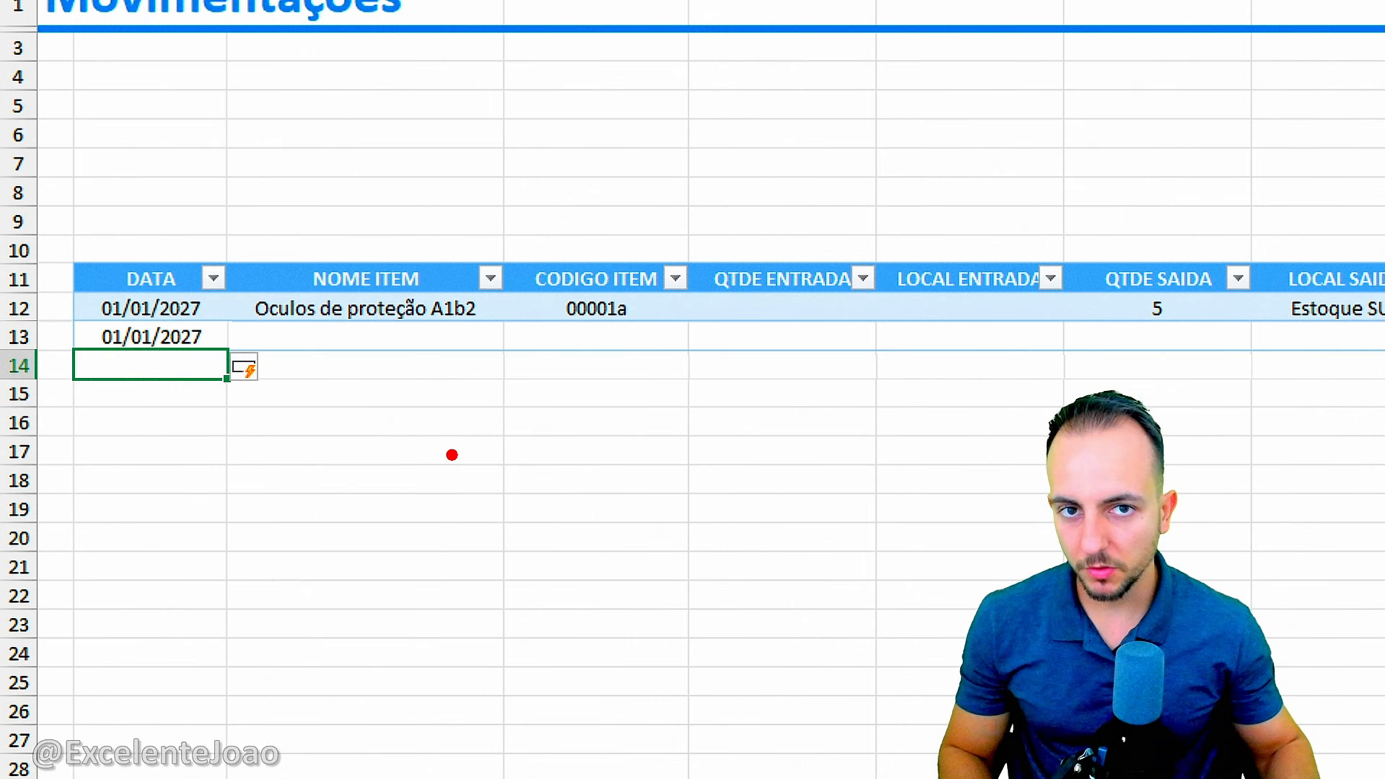
mouse_move(184, 374)
left_mouse_down()
mouse_move(195, 368)
mouse_move(184, 377)
left_mouse_up()
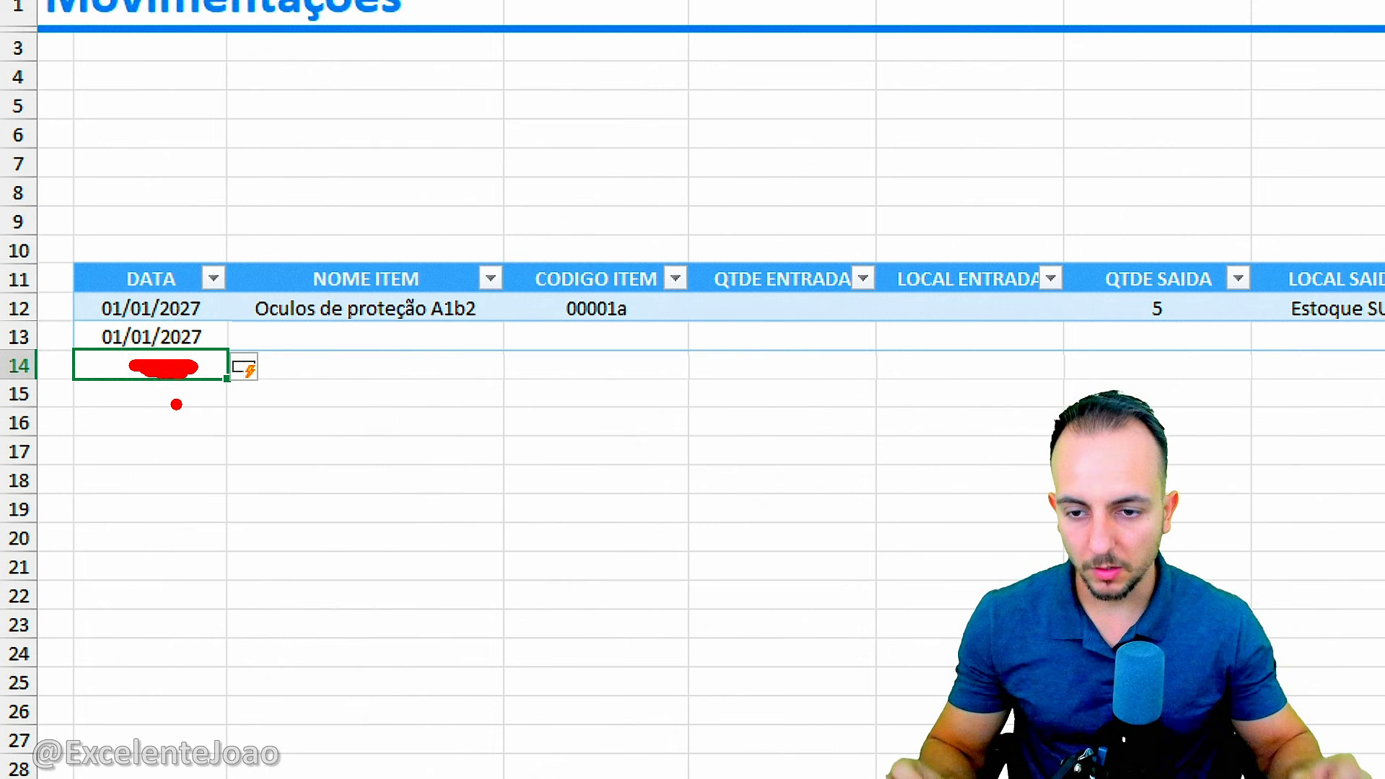
key("Escape")
Enter the item name "Luva de proteção" in C13 and the item code "lv321" in D13
left_click(317, 330)
type("Luva de proteção")
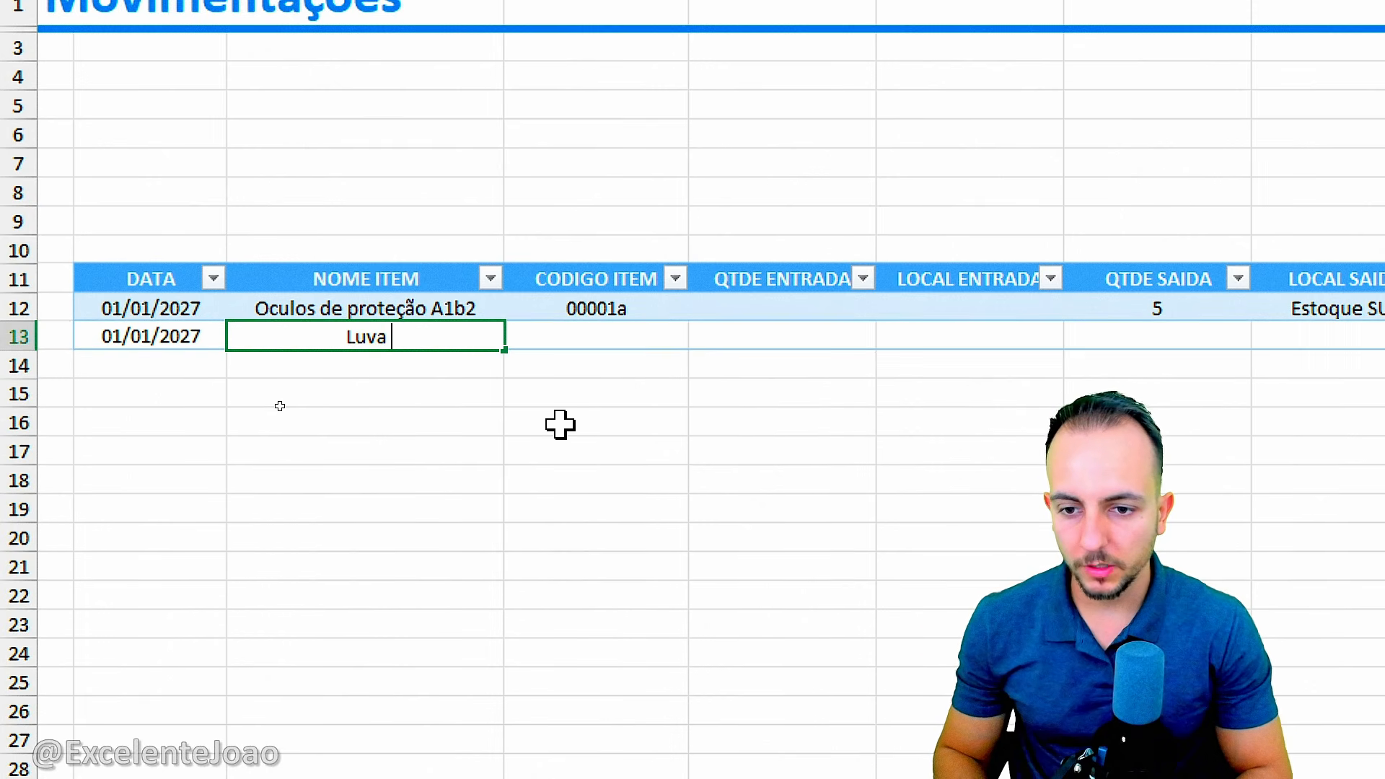
key("Return")
key("Up")
key("Right")
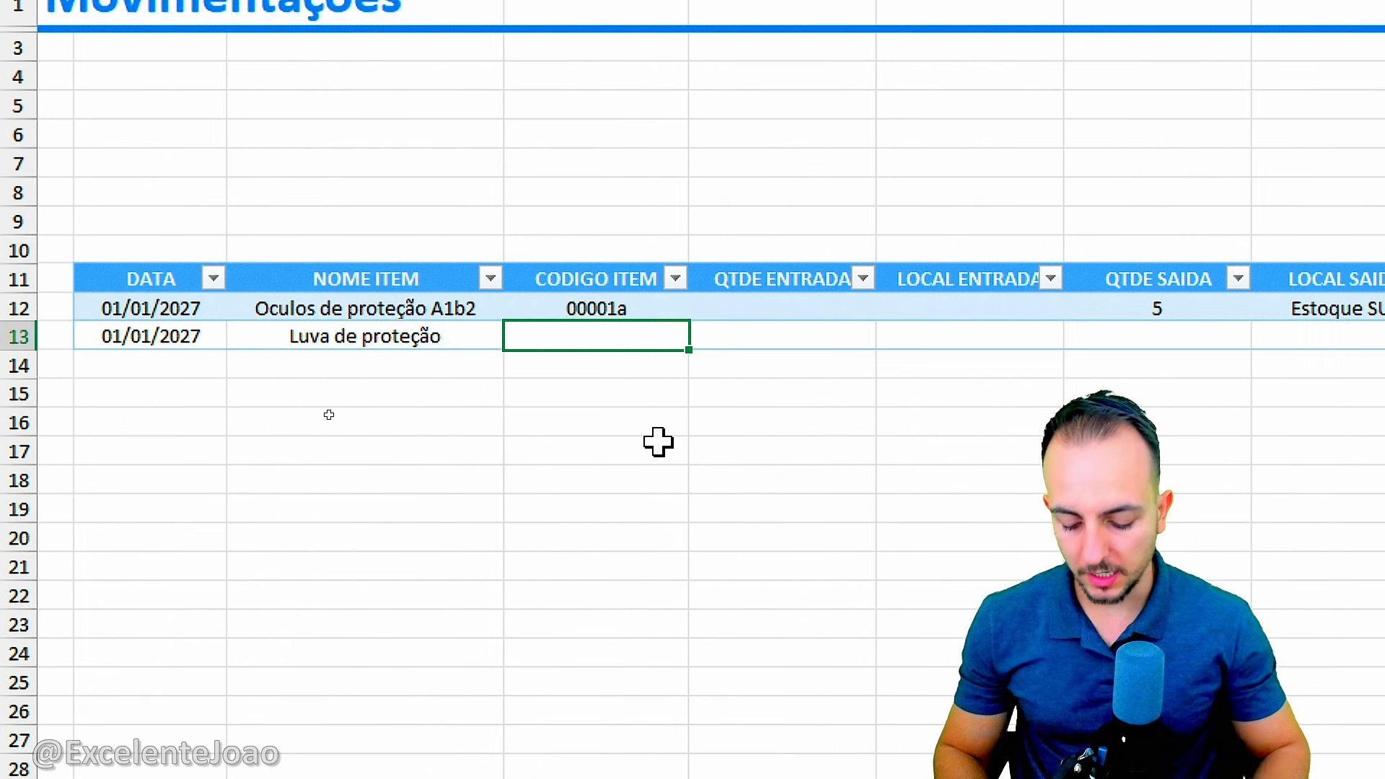
type("lv321")
key("Tab")
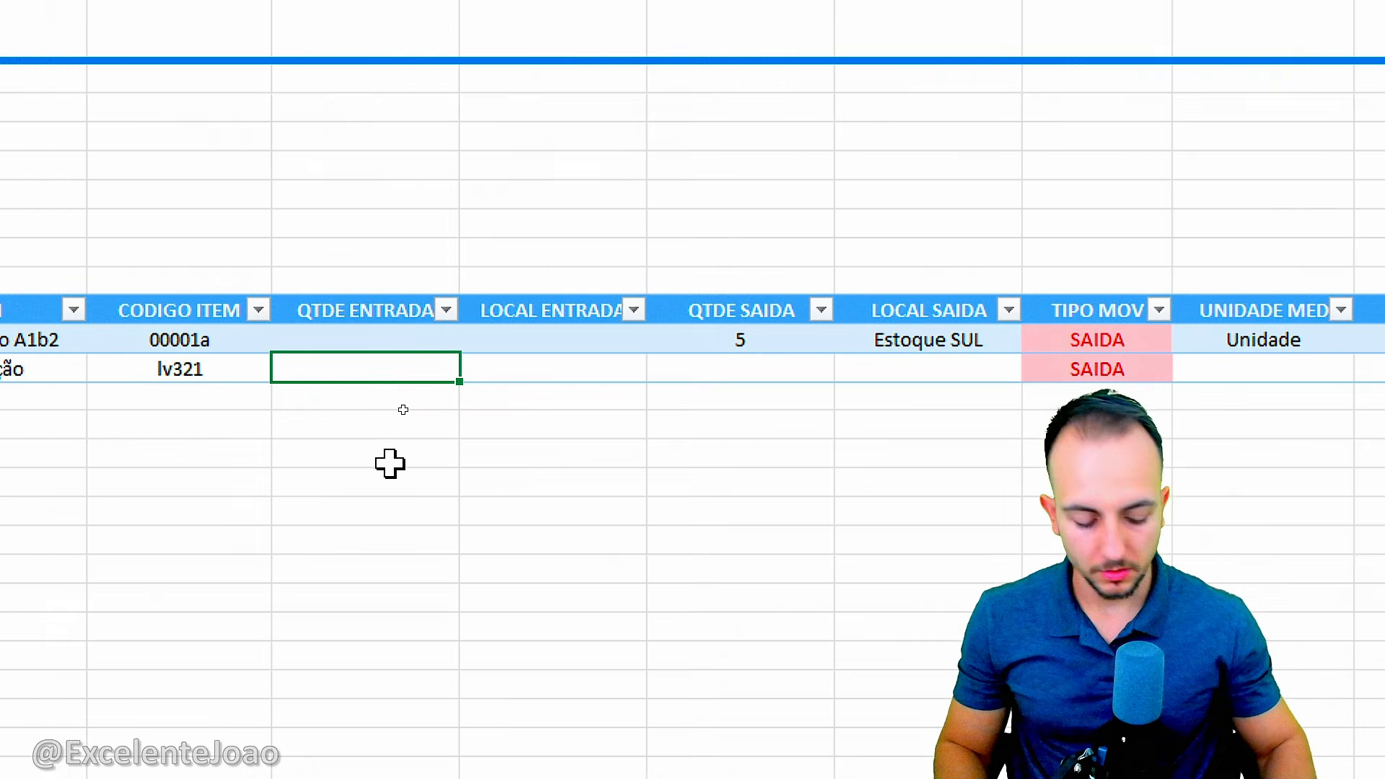
Enter 1500 as both the entry quantity and the exit quantity of the second record, "Luva de proteção", in row 13
type("1500")
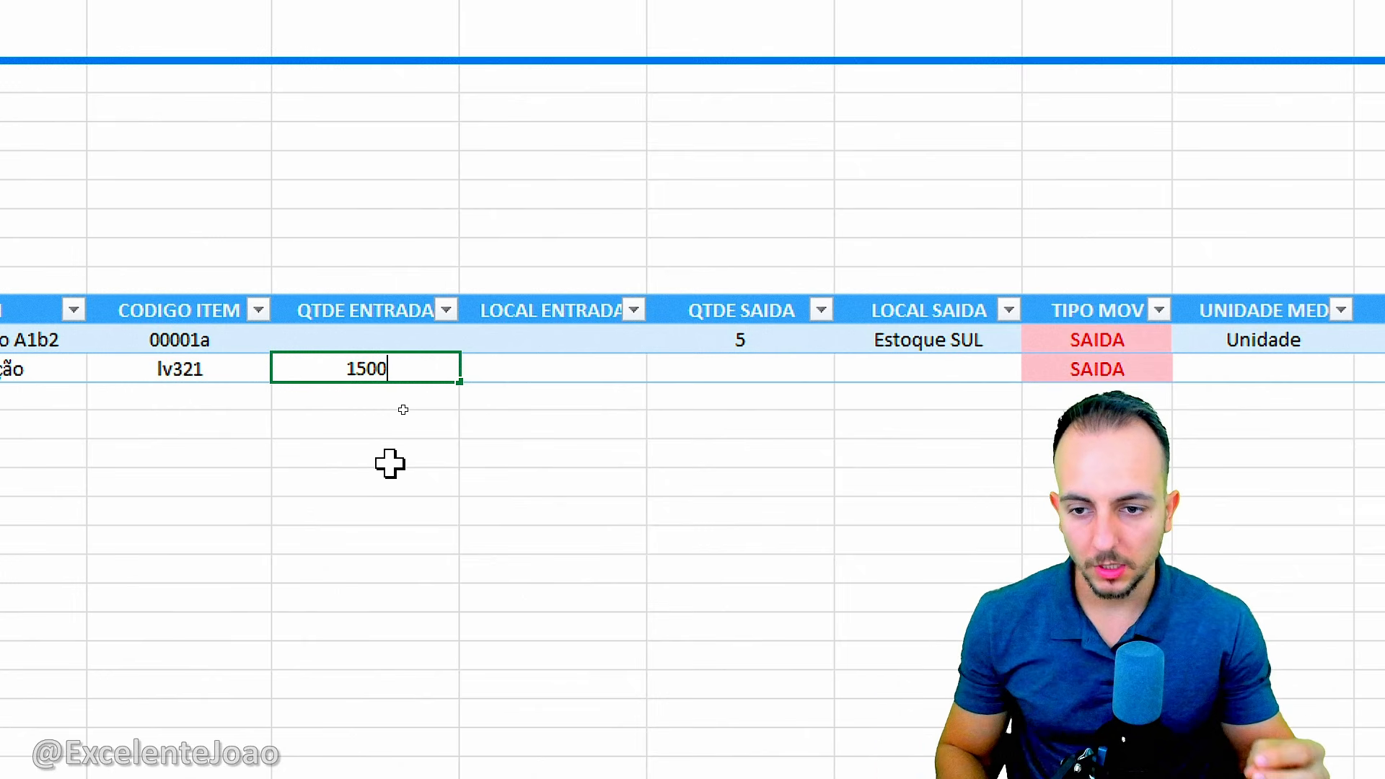
key("Tab")
key("Tab")
type("15")
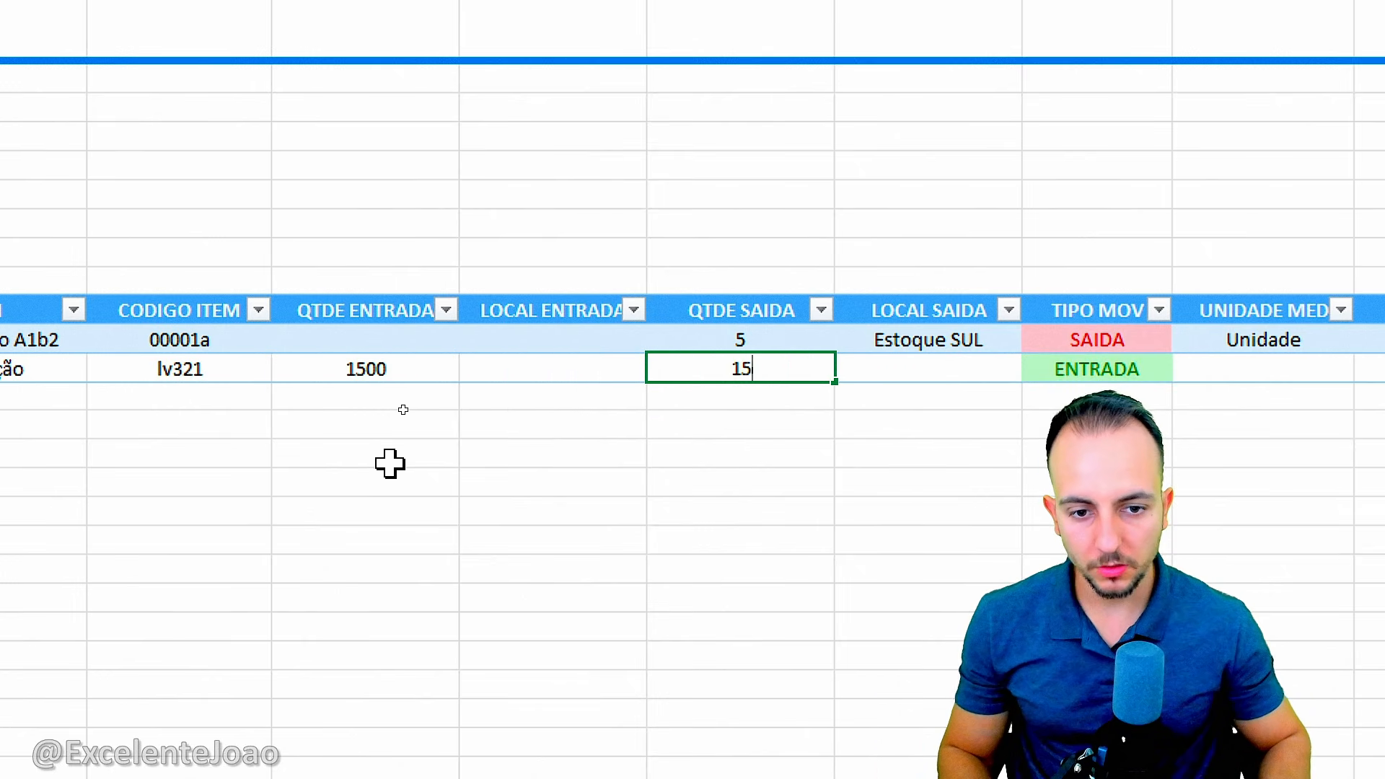
type("00")
key("Return")
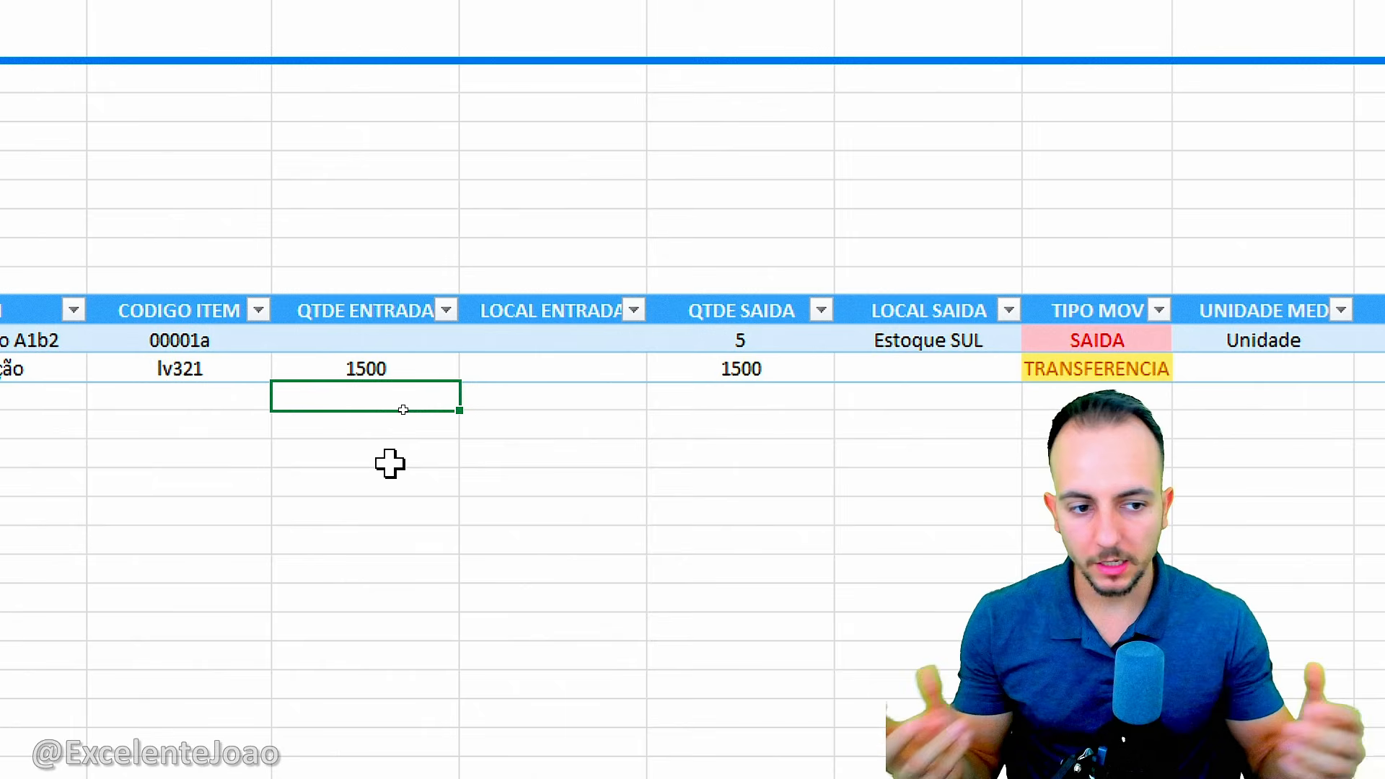
Set the second record's entry location to "Estoque SUL" and its exit location to "Estoque OESTE"
scroll(1212, 524, "right", 1)
mouse_move(999, 336)
left_mouse_down()
mouse_move(835, 430)
mouse_move(1025, 336)
left_mouse_up()
key("Escape")
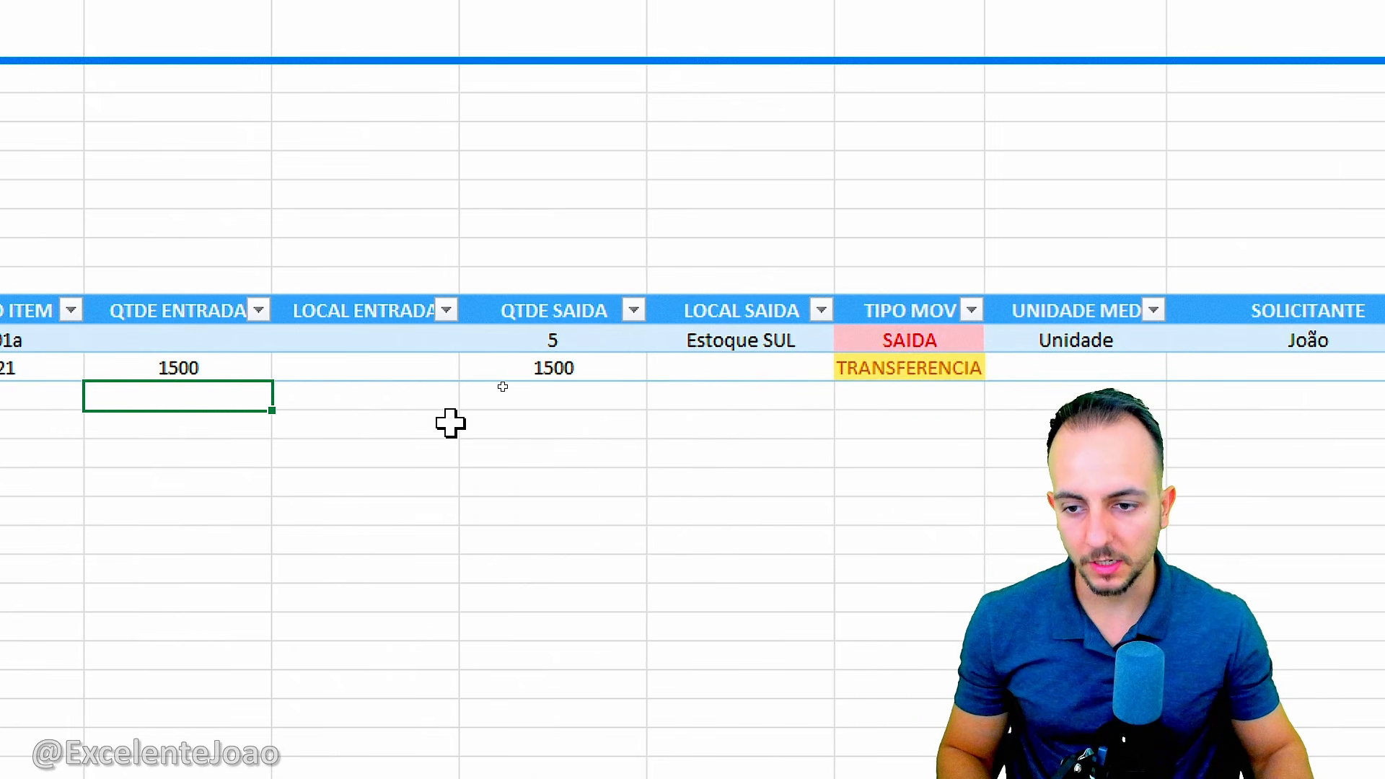
left_click(351, 360)
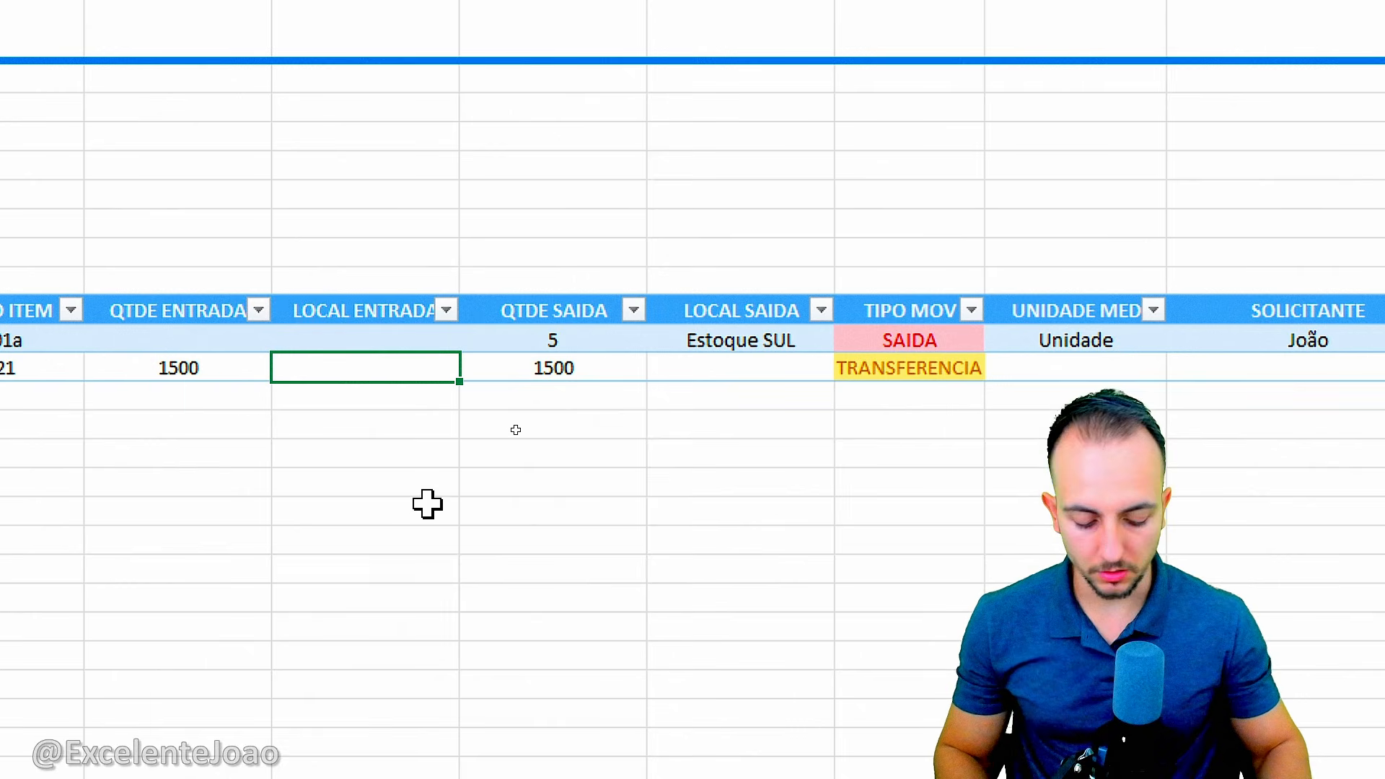
type("Estoque SUL")
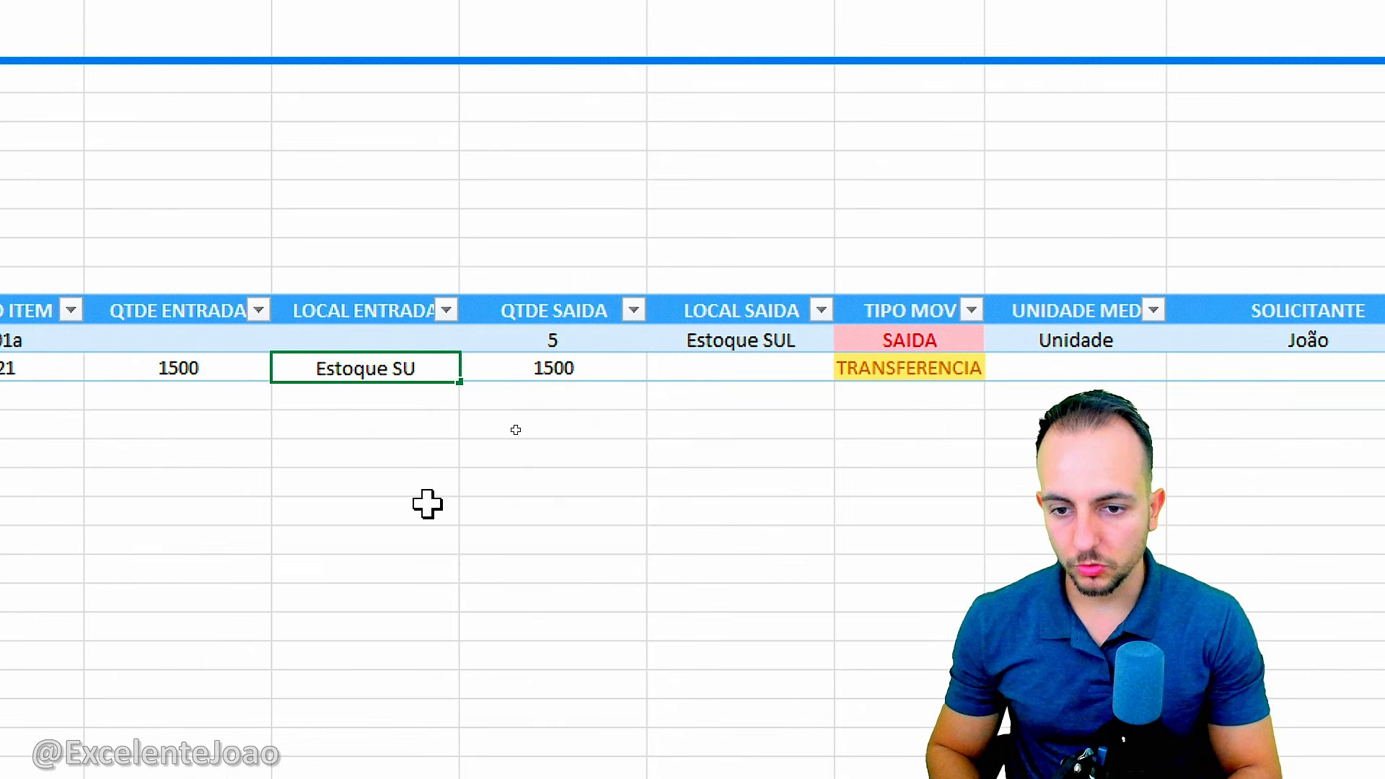
key("Tab")
key("Tab")
type("Estoque ")
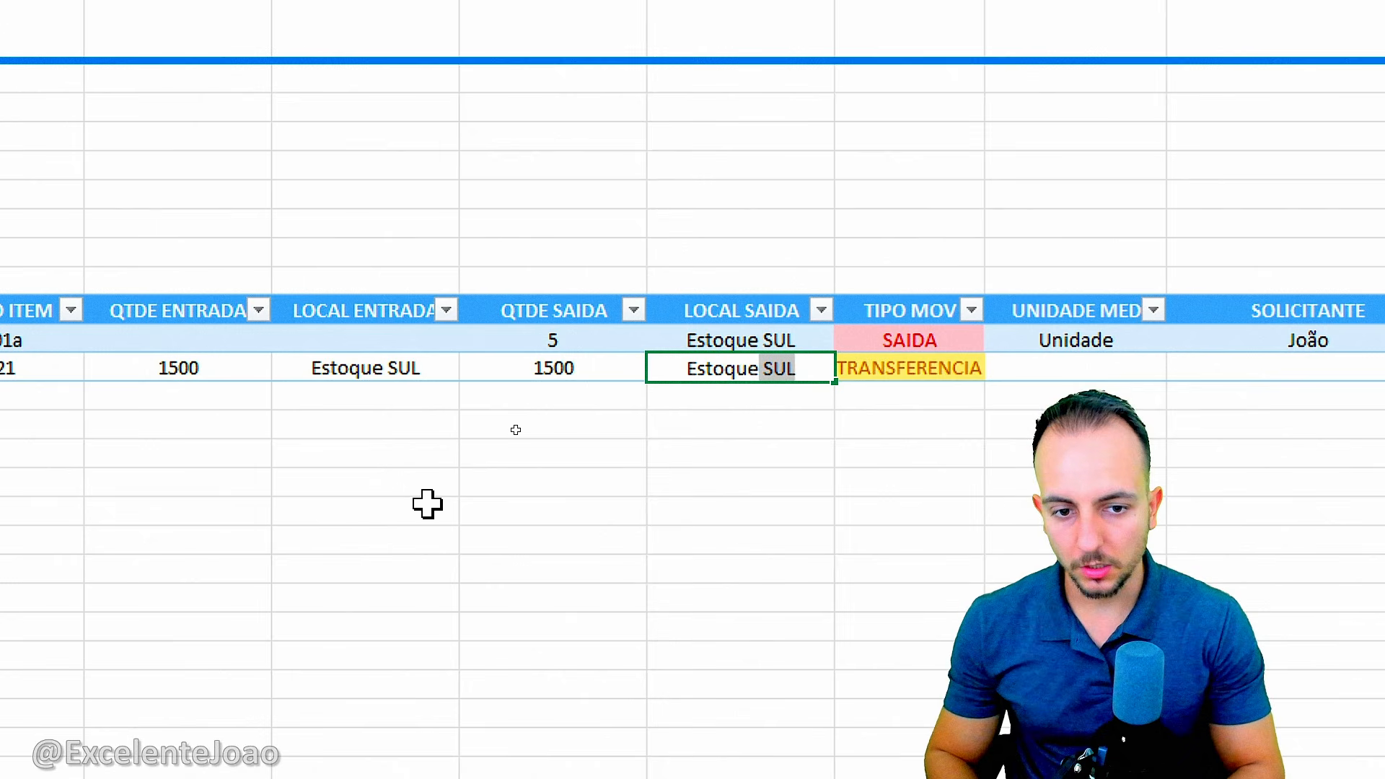
type("OESTE")
key("Return")
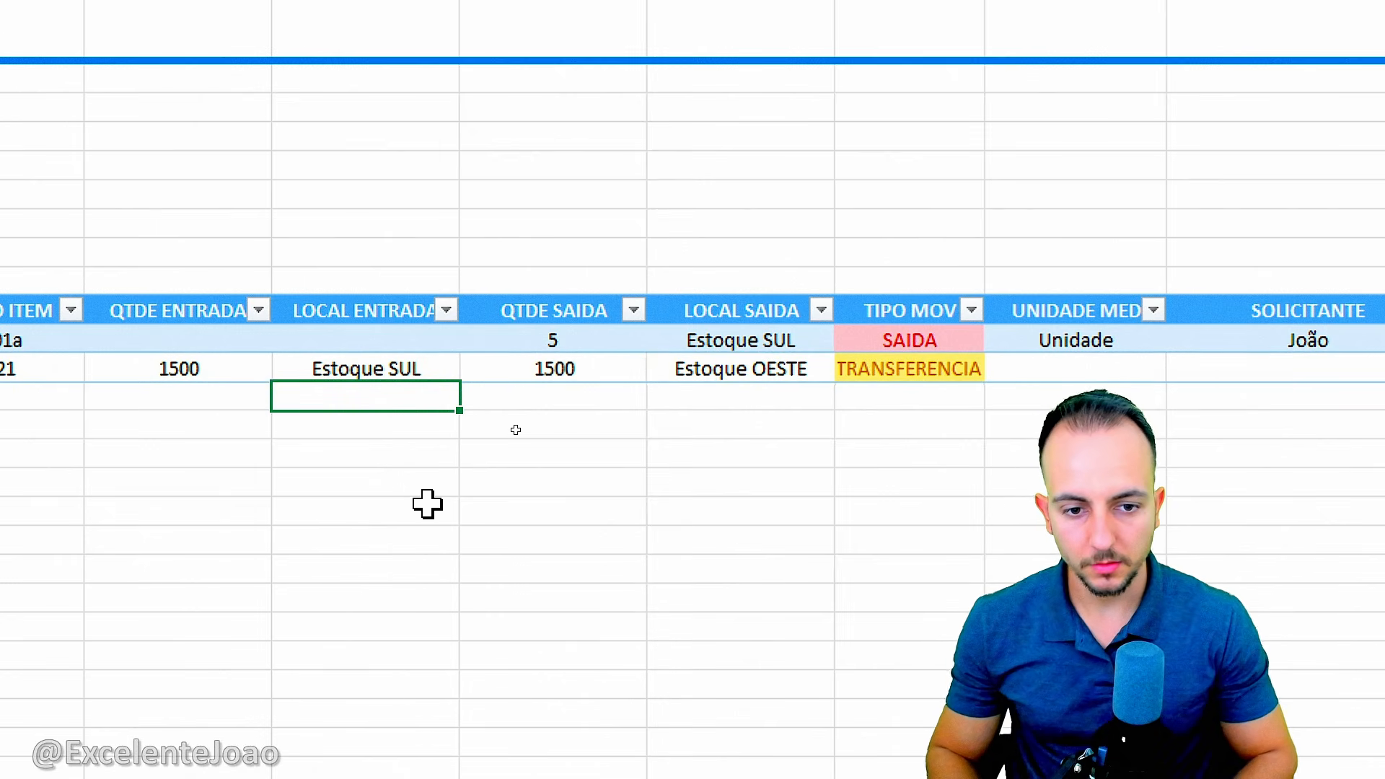
Complete the second record with "Unidade" as the unit of measure and the requester's name in the SOLICITANTE column
scroll(757, 505, "right", 5)
left_click(662, 365)
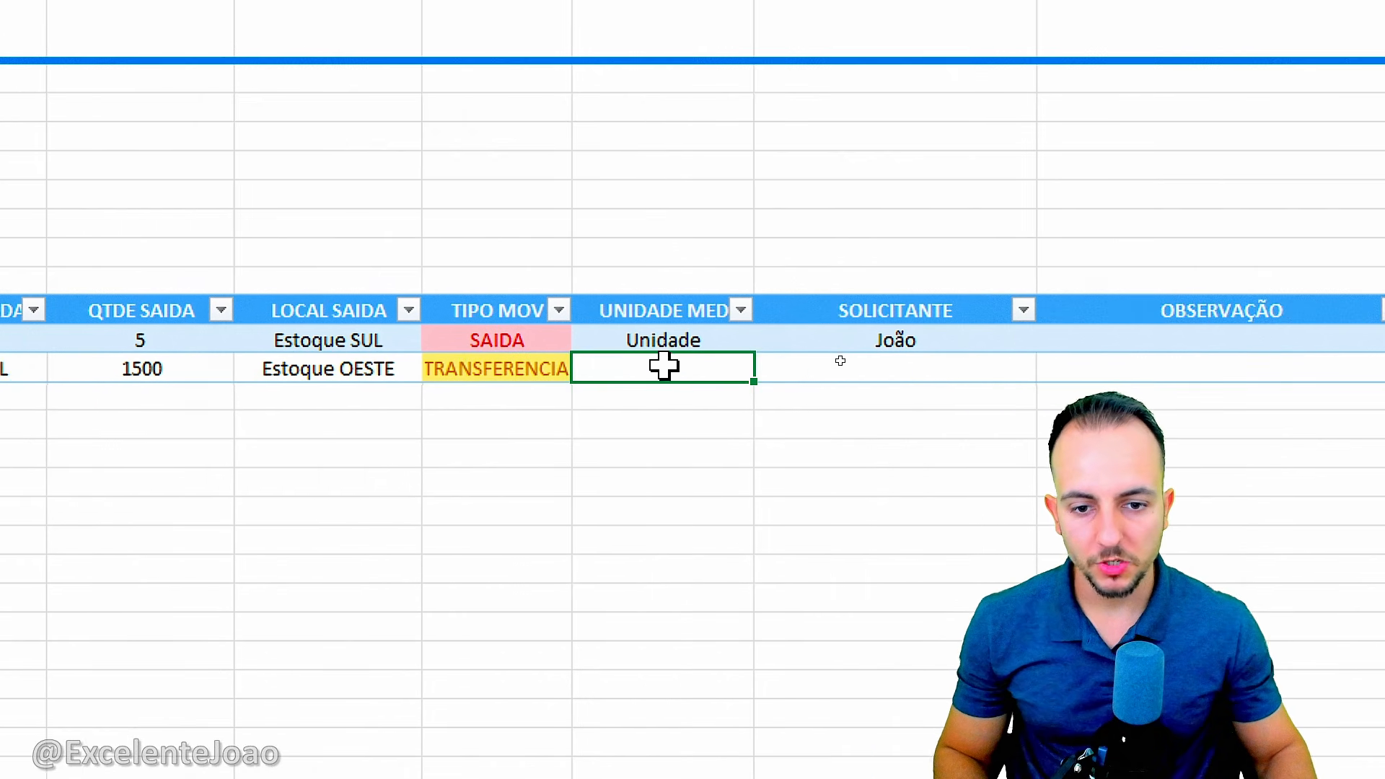
scroll(1212, 454, "right", 2)
type("Unidade")
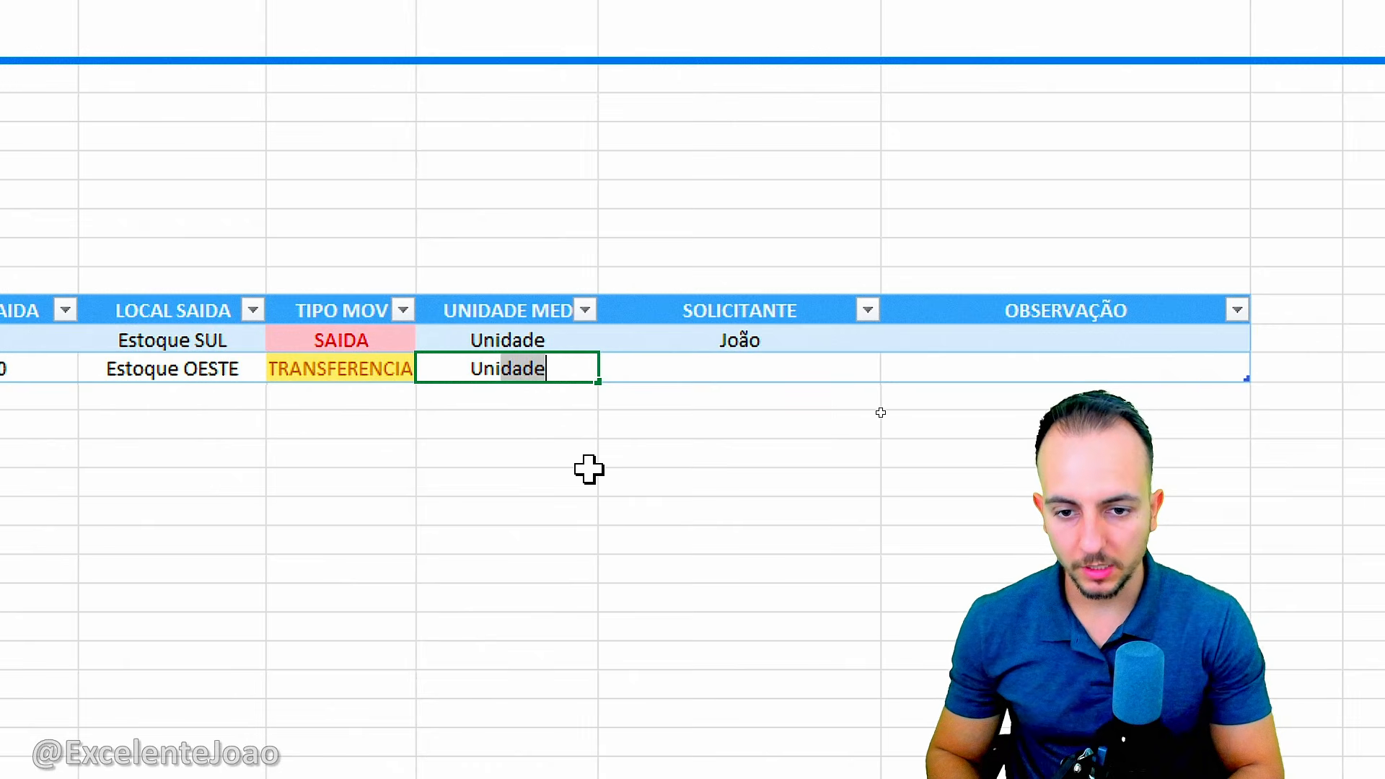
key("Tab")
type("J")
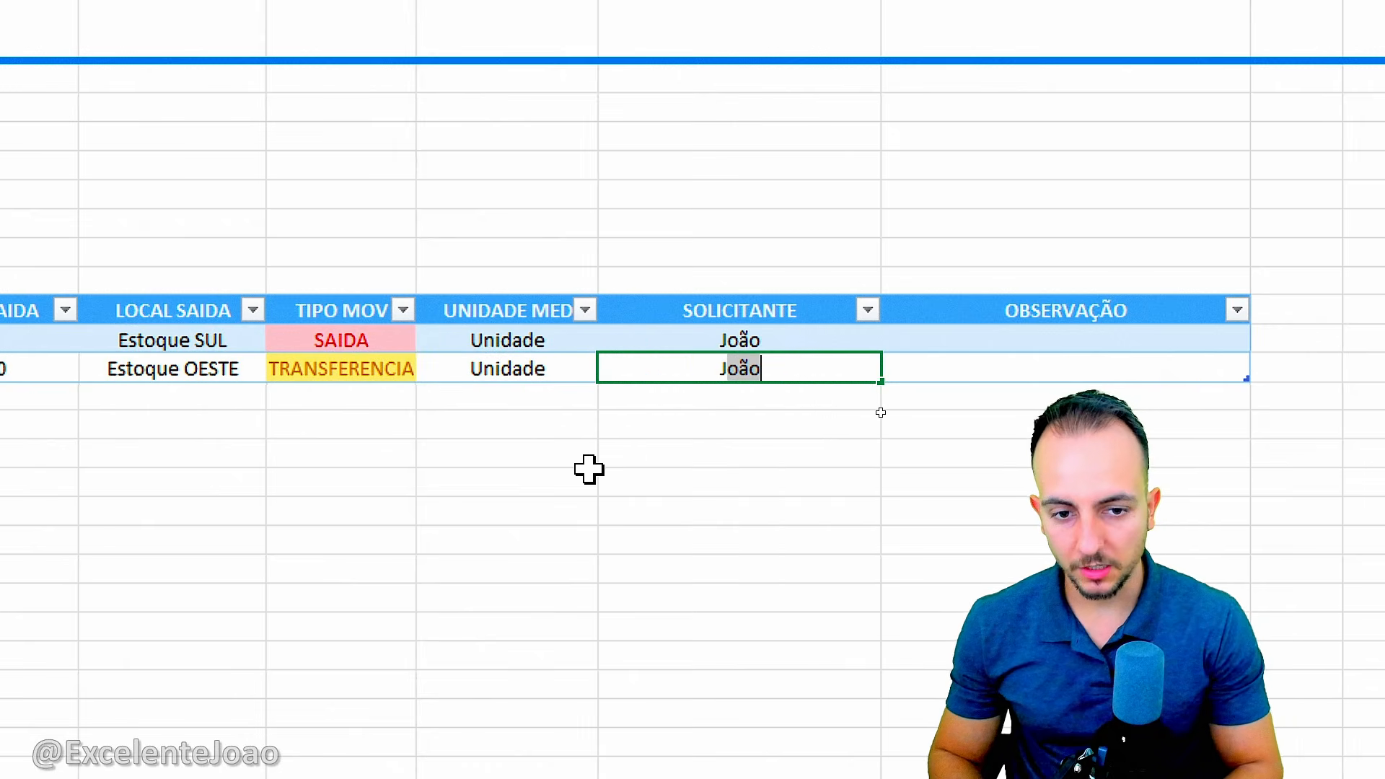
type("onas")
key("Return")
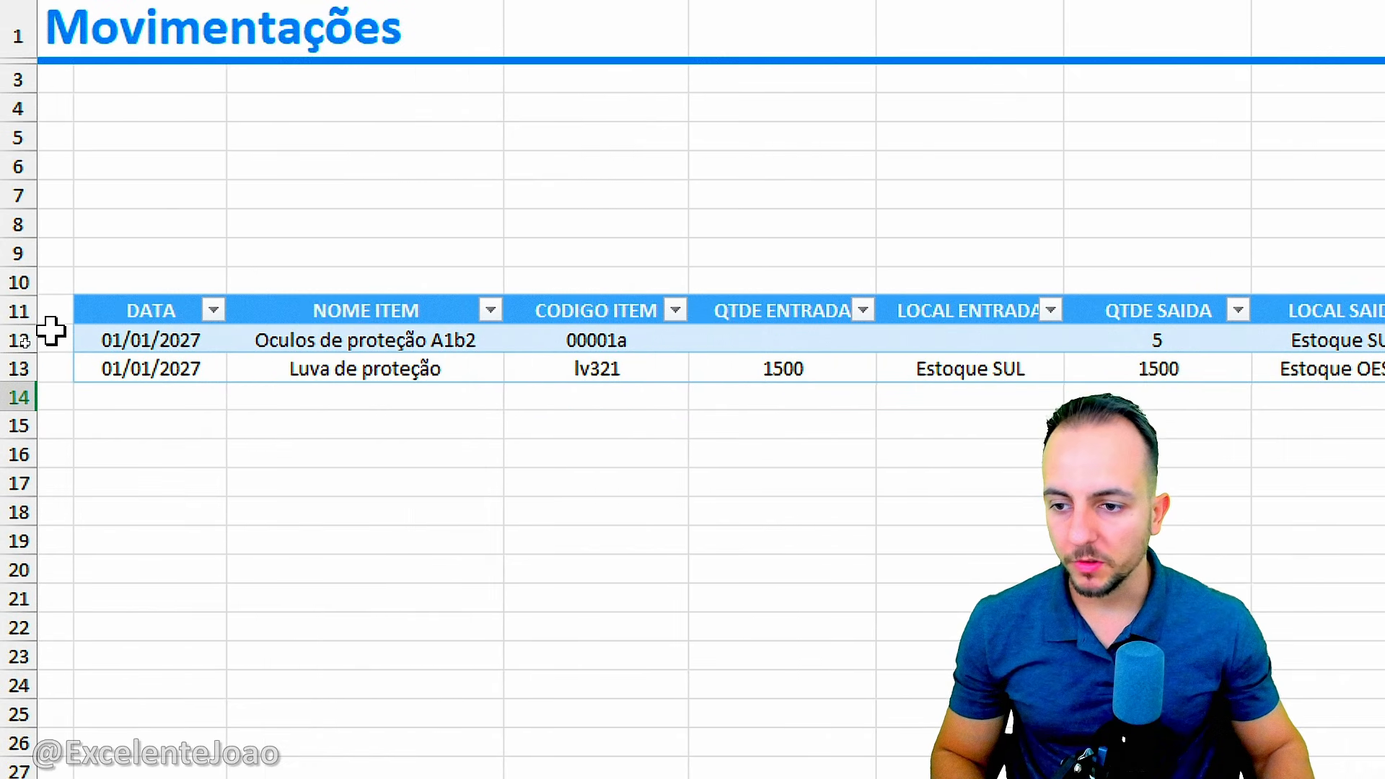
Look through the filled movements table, checking quantities, locations, movement types and observations, and return to its header row
left_click_drag(17, 338, 29, 541)
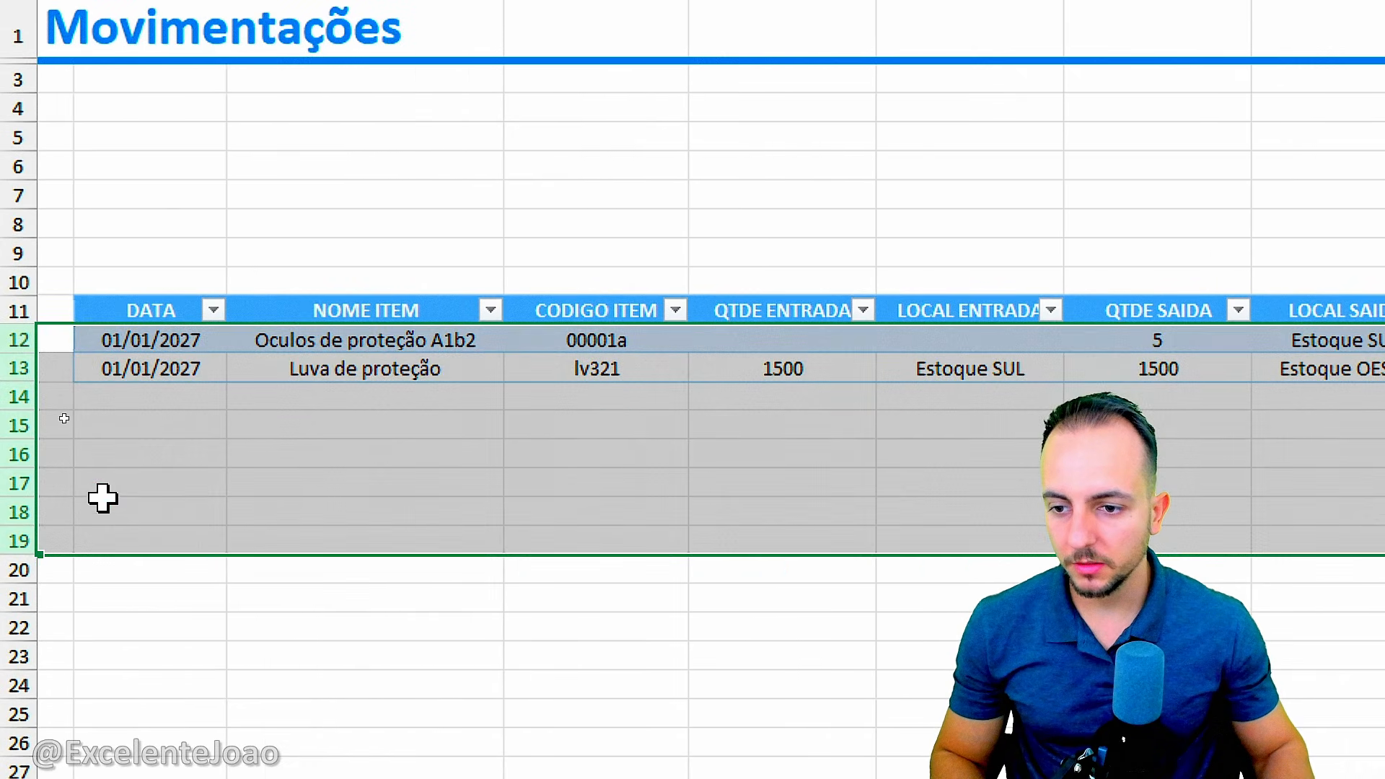
left_click(167, 448)
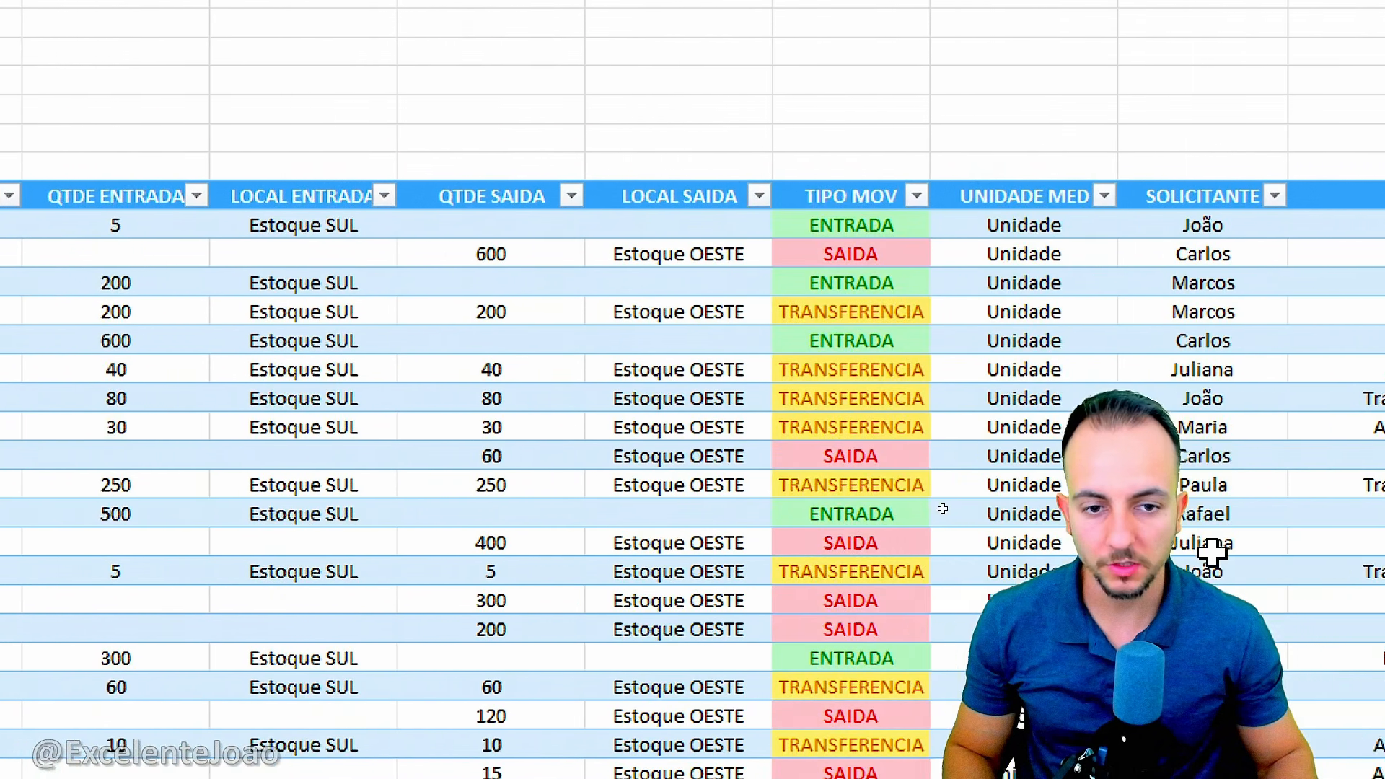
scroll(658, 682, "down", 7)
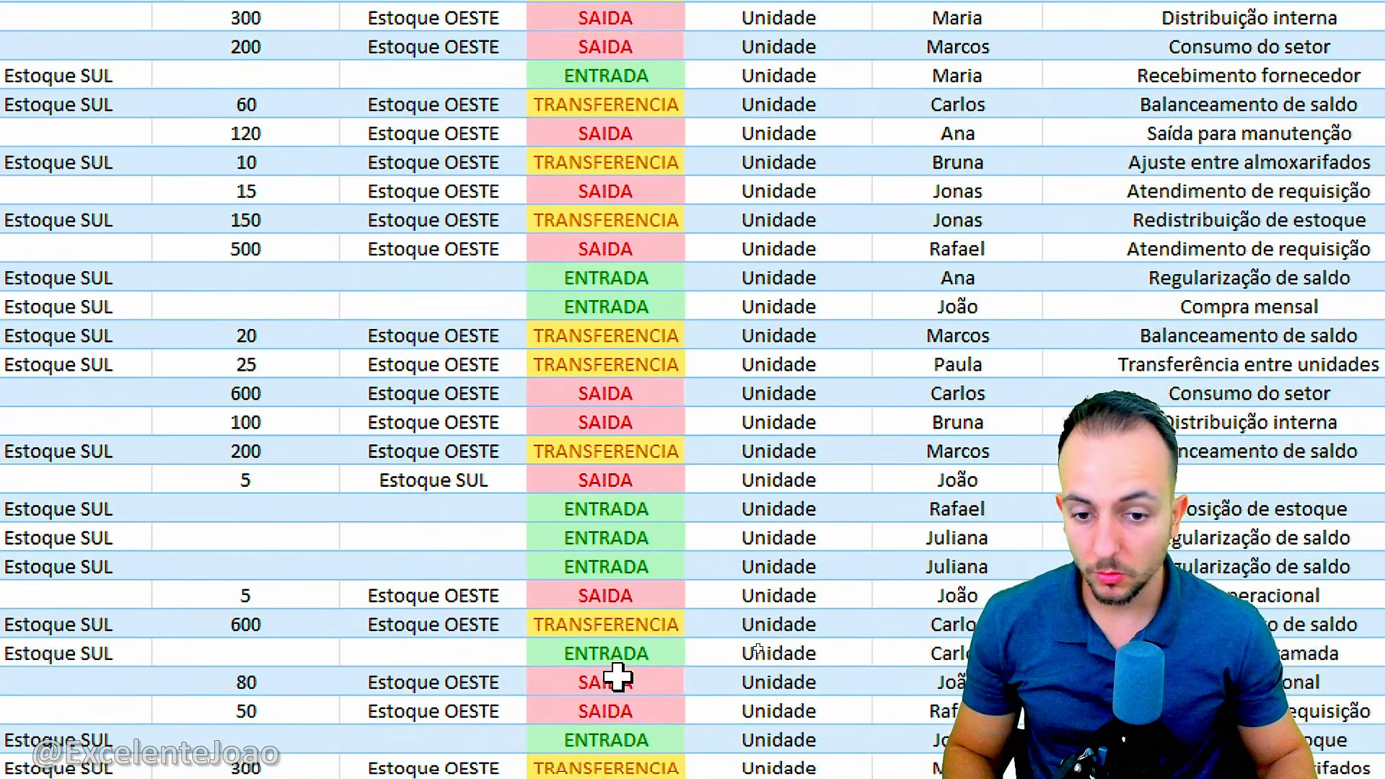
scroll(617, 676, "down", 10)
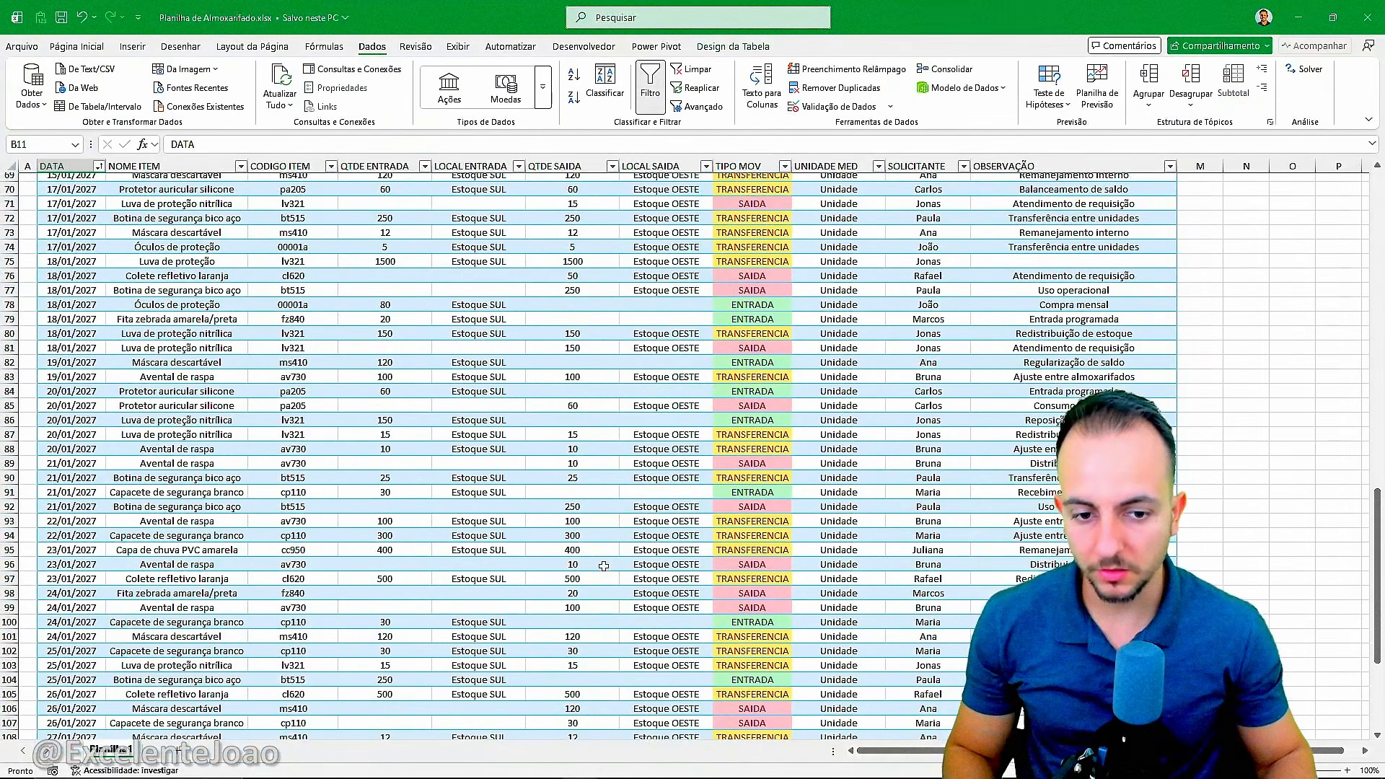
scroll(602, 566, "up", 20)
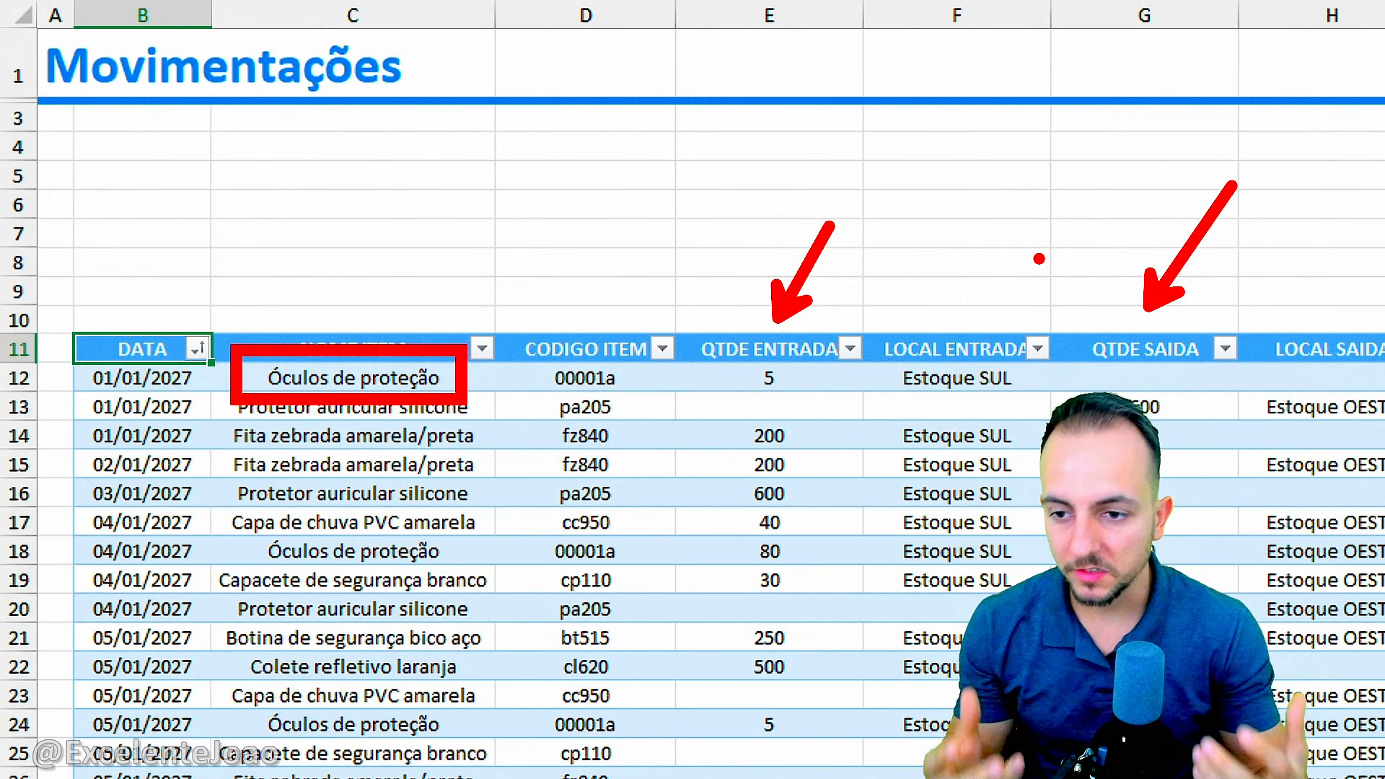
key("Escape")
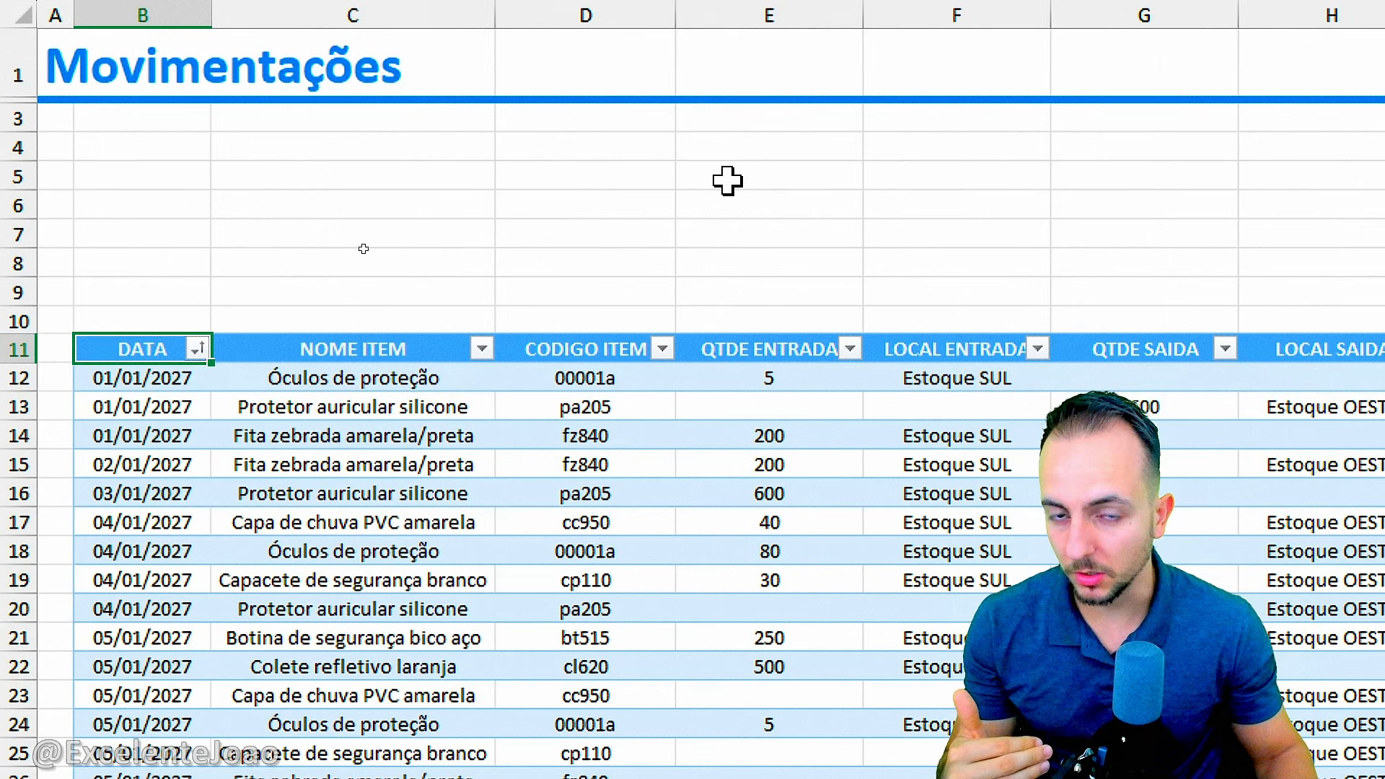
Insert slicers for the DATA, NOME ITEM and SOLICITANTE columns of the movements table
left_click(350, 443)
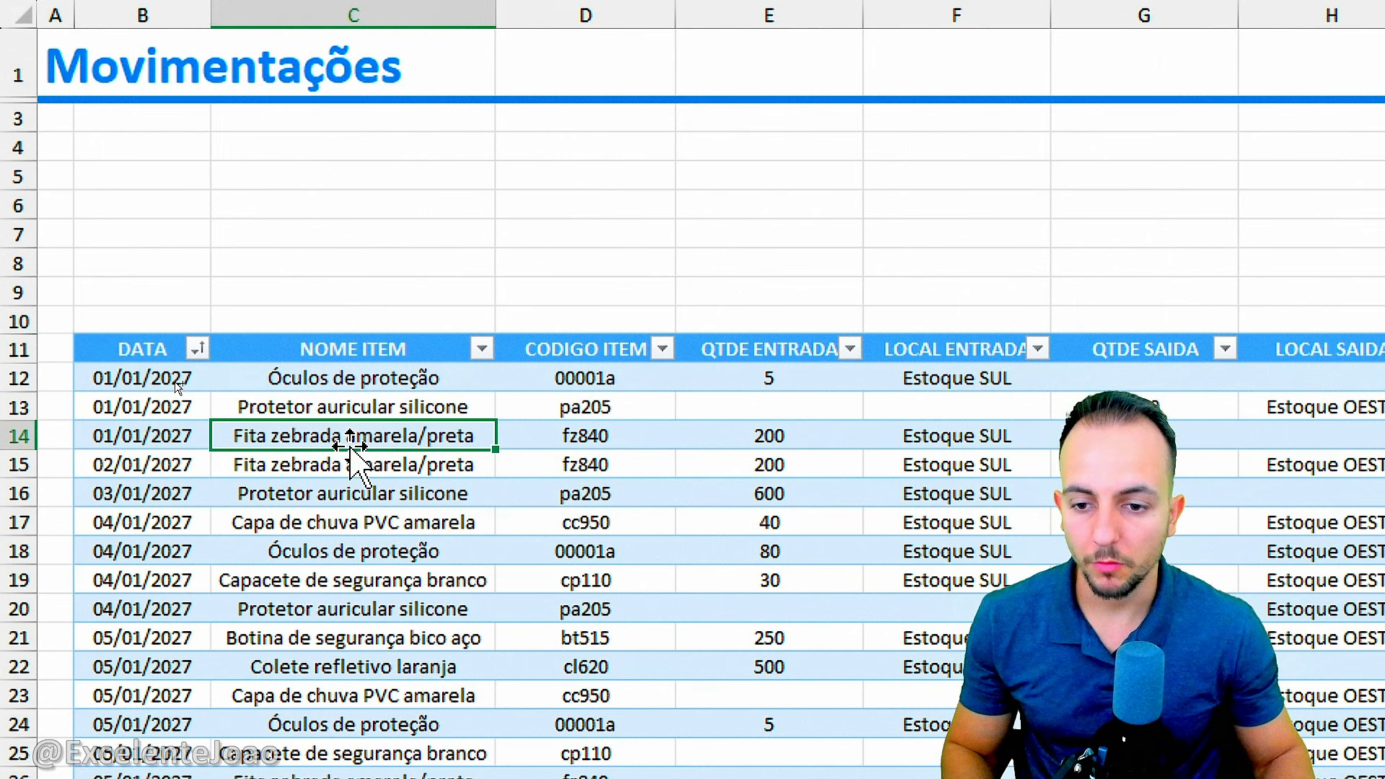
key("ctrl+2")
mouse_move(387, 388)
left_mouse_down()
mouse_move(178, 432)
mouse_move(249, 402)
left_mouse_up()
key("Escape")
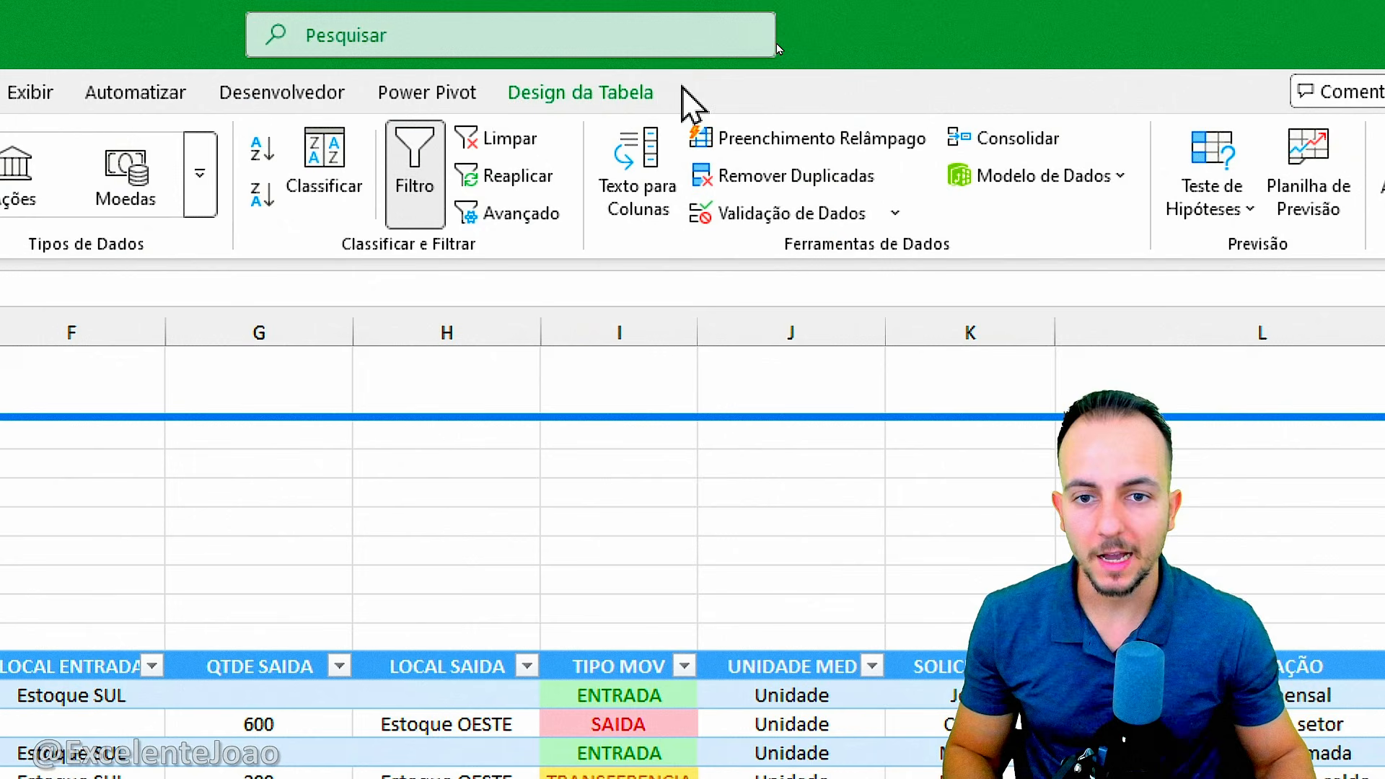
left_click(611, 99)
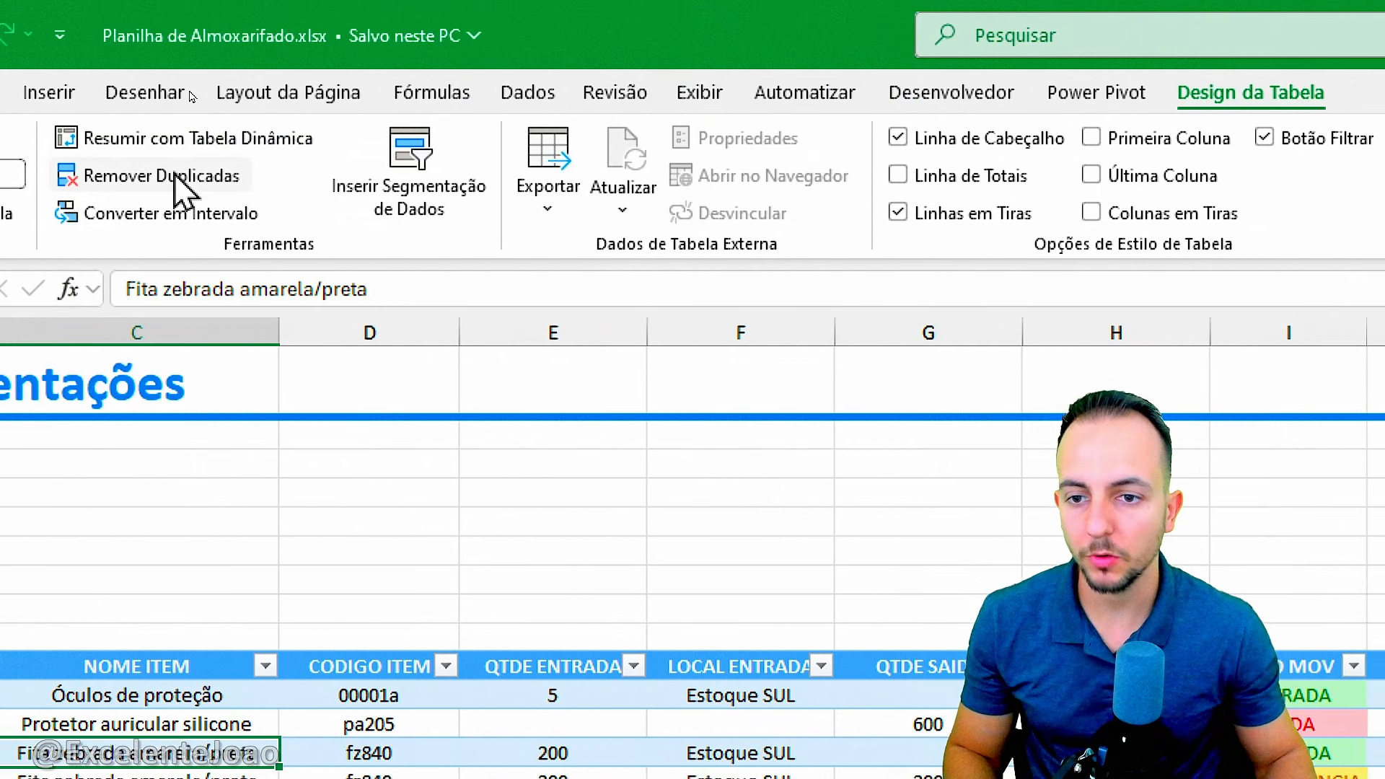
mouse_move(458, 103)
left_mouse_down()
mouse_move(363, 143)
mouse_move(480, 123)
left_mouse_up()
key("Escape")
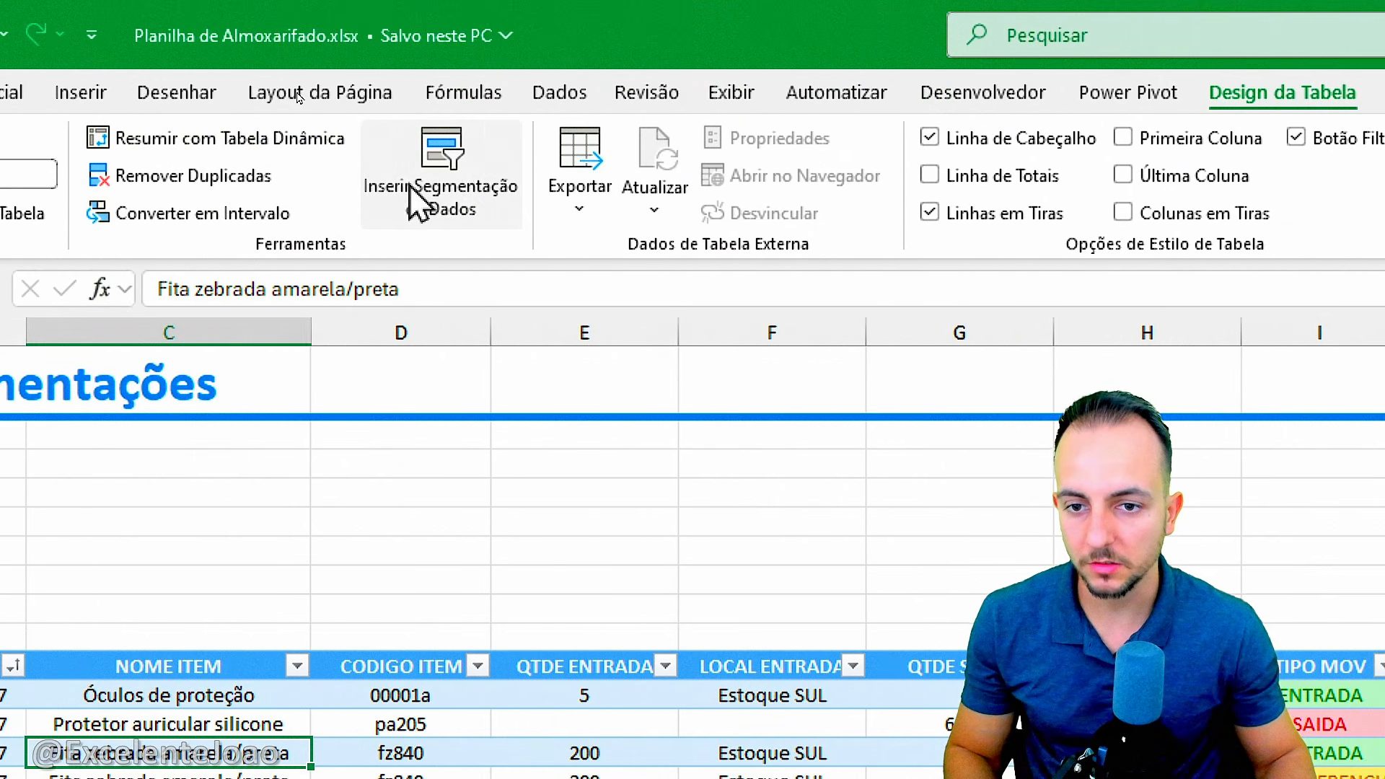
left_click(418, 189)
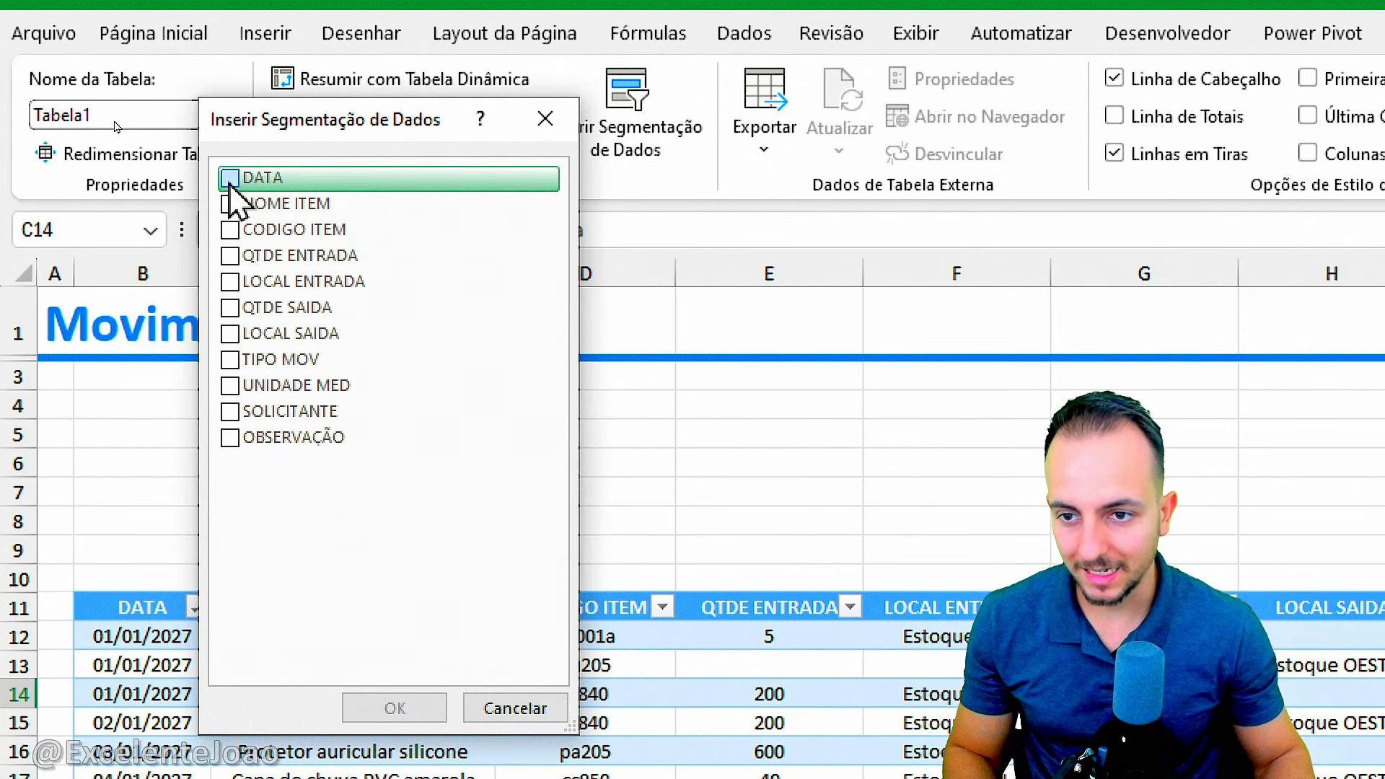
left_click(238, 216)
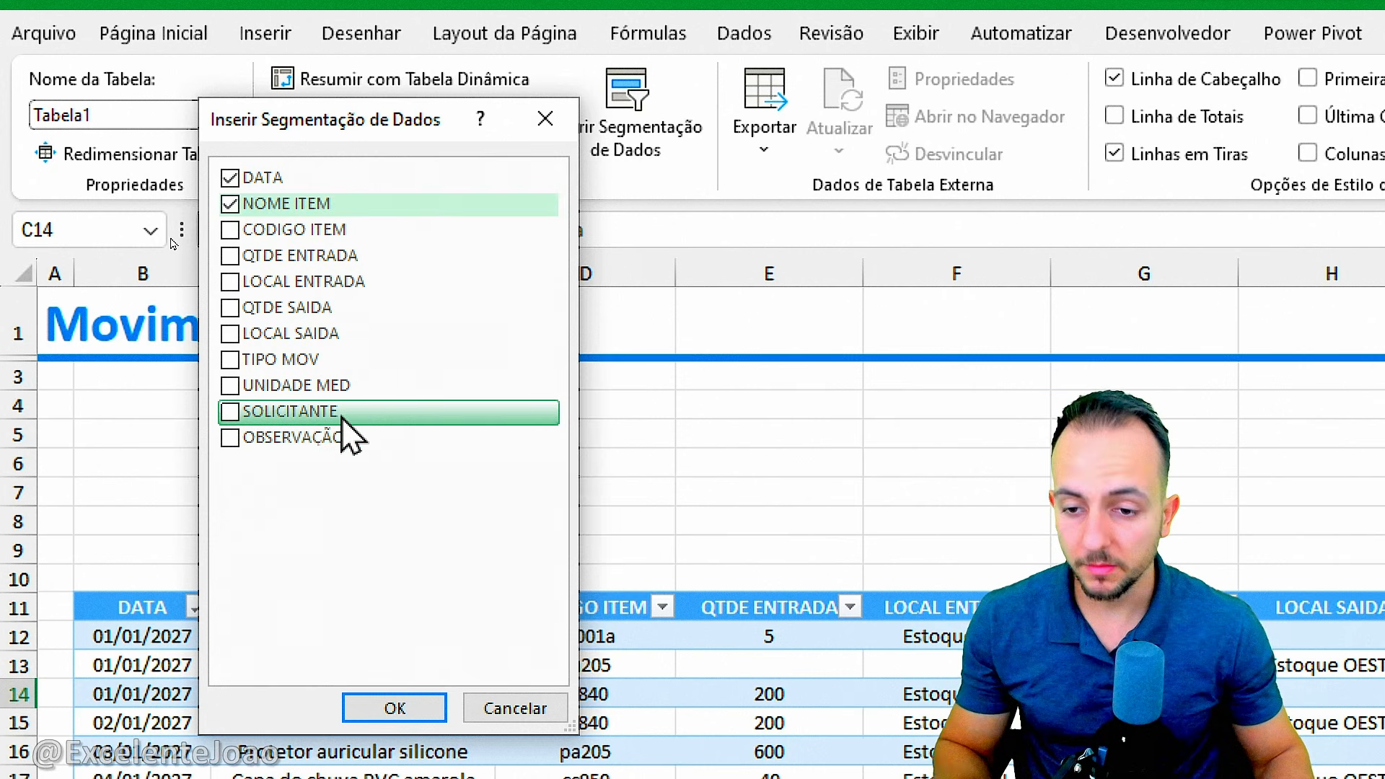
left_click(229, 412)
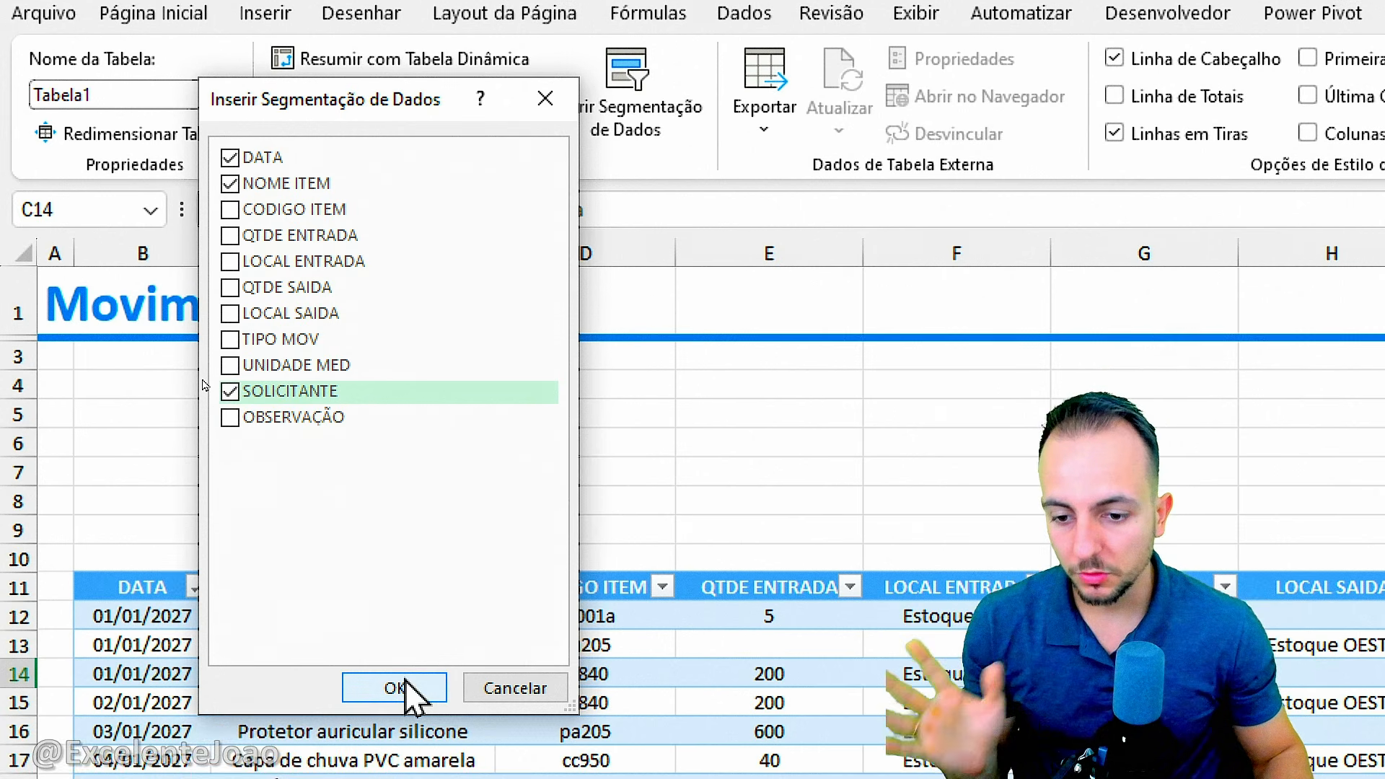
left_click(396, 707)
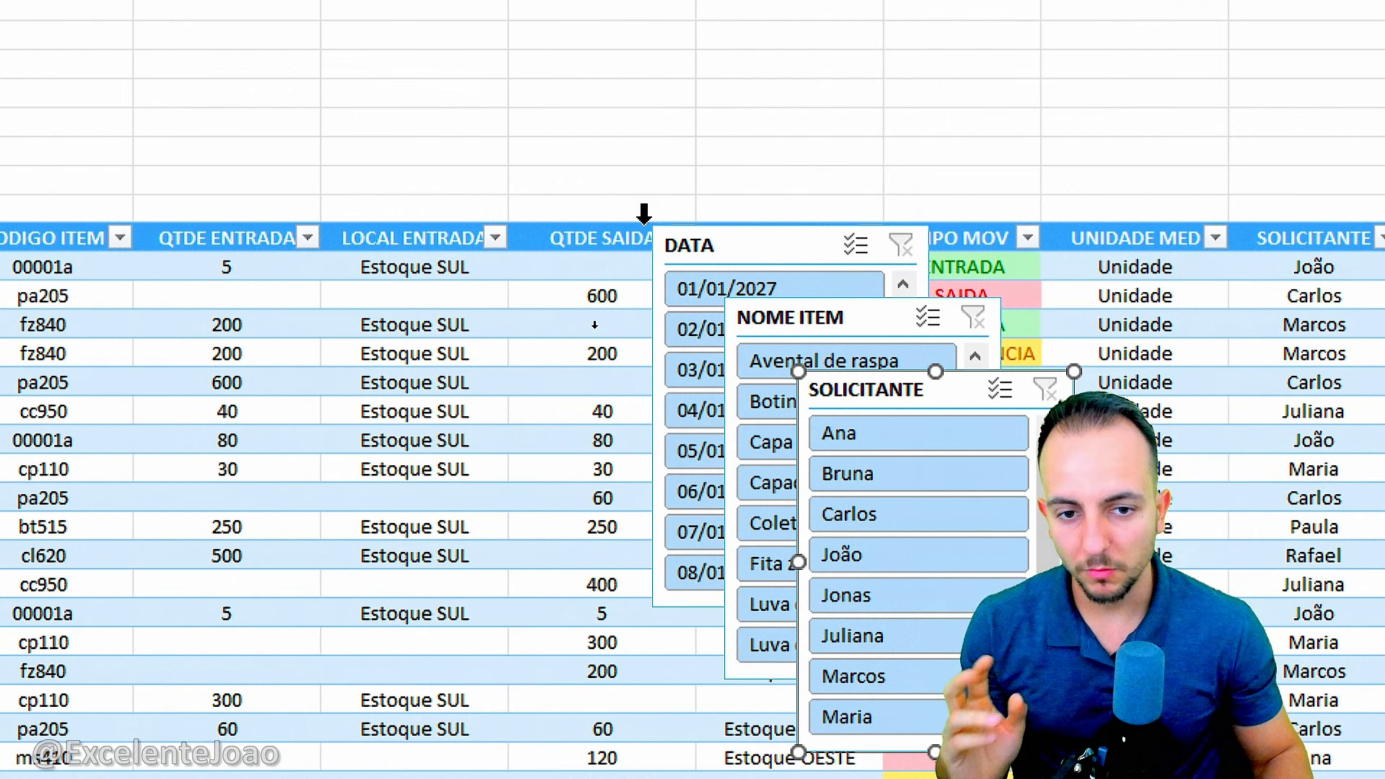
Place the DATA slicer at column B just below the sheet title and widen it to about 7.7 cm
left_click_drag(687, 249, 0, 0)
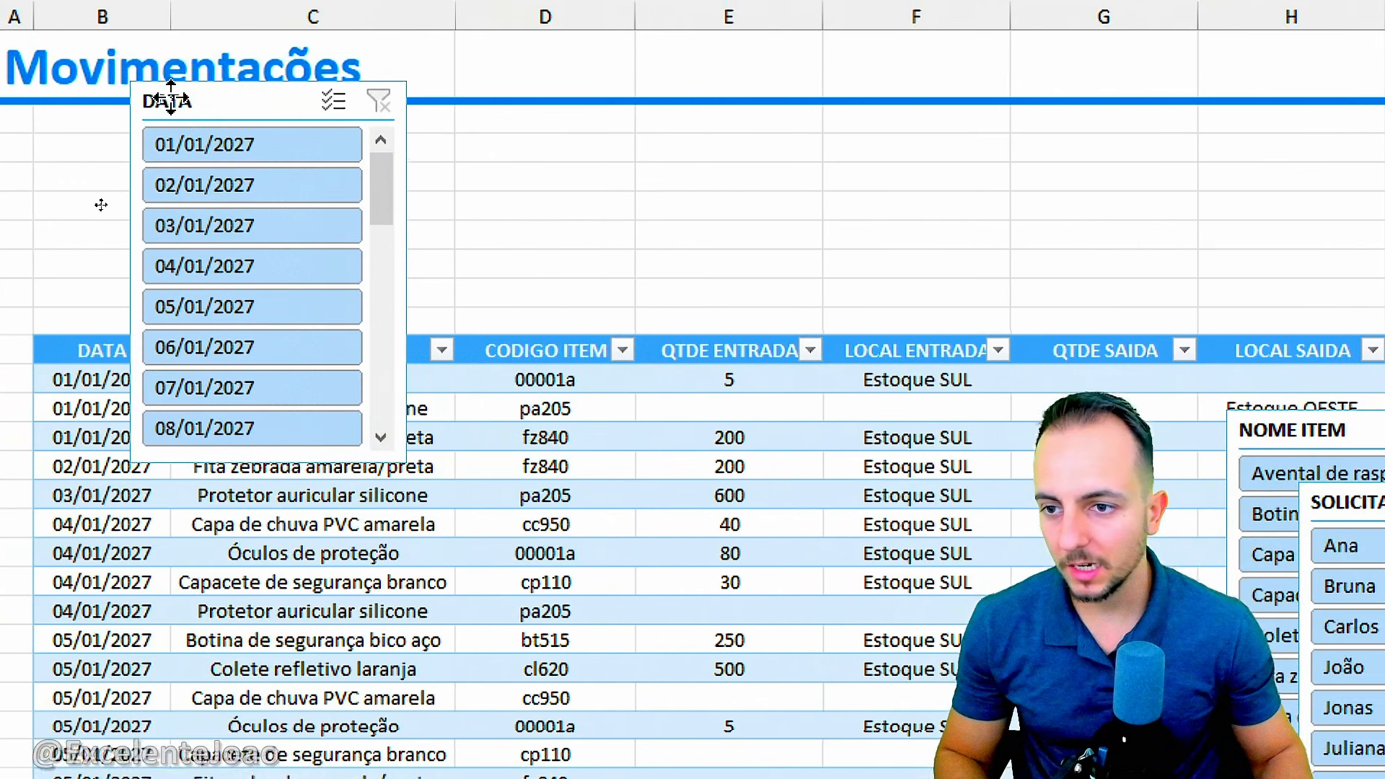
left_click_drag(171, 98, 68, 139)
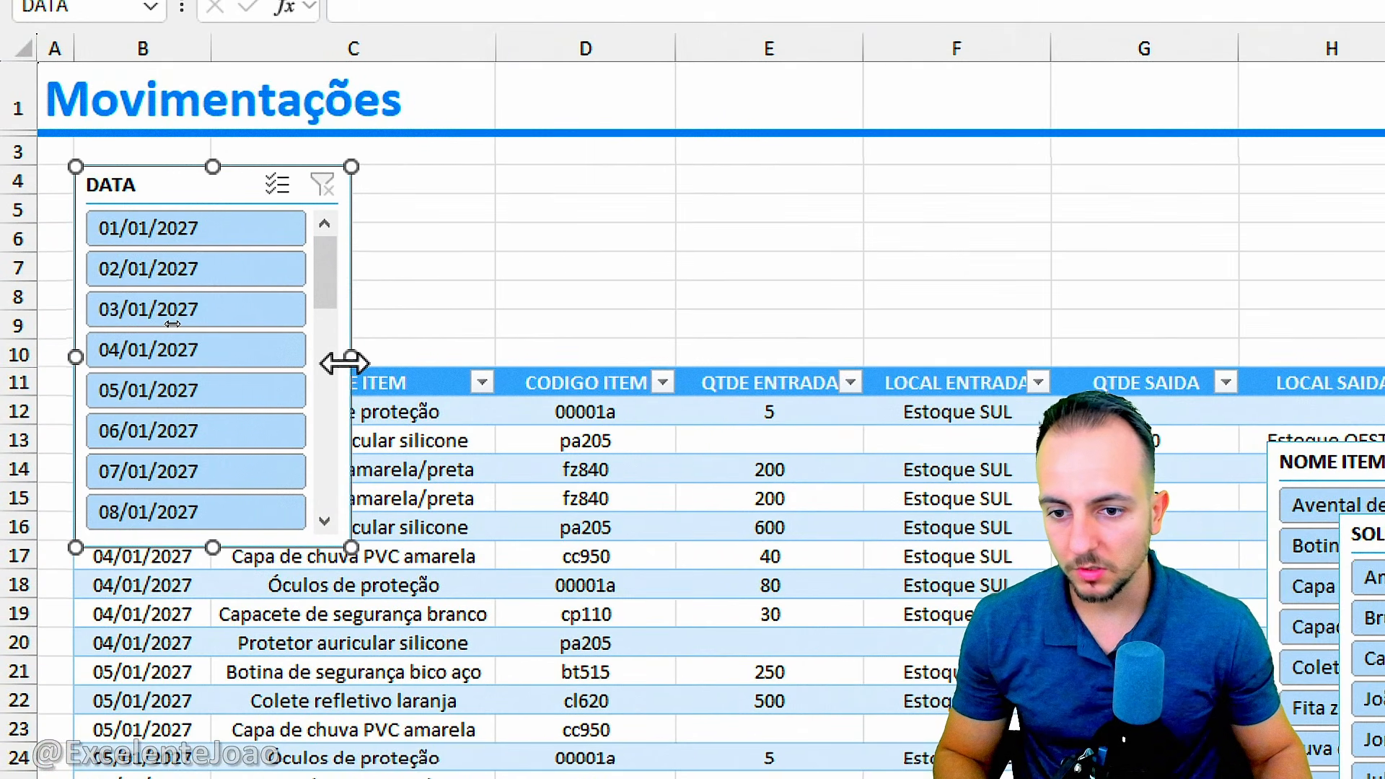
left_click_drag(345, 363, 498, 350)
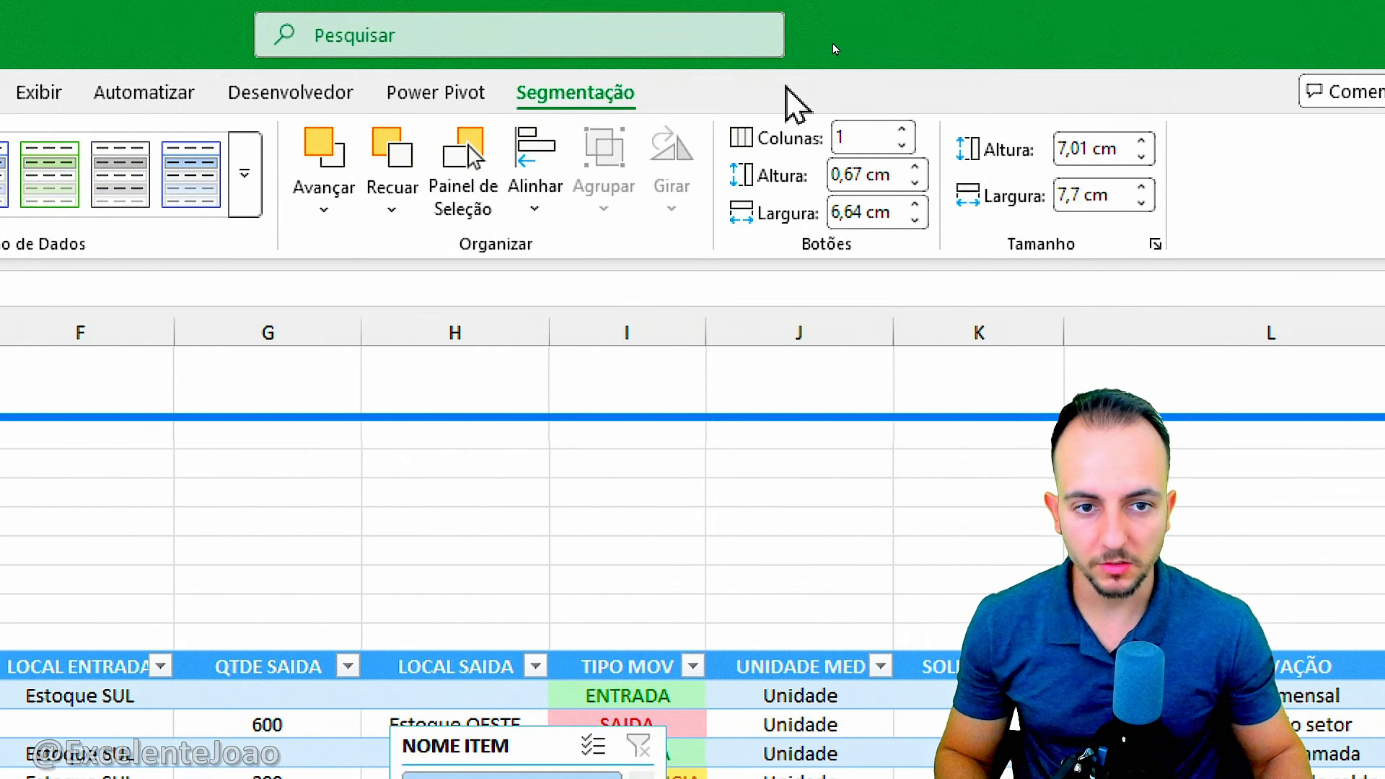
Arrange the DATA slicer's buttons in 3 columns and resize it to about 11 cm wide and 3.2 cm high, above the table headers
left_click(901, 129)
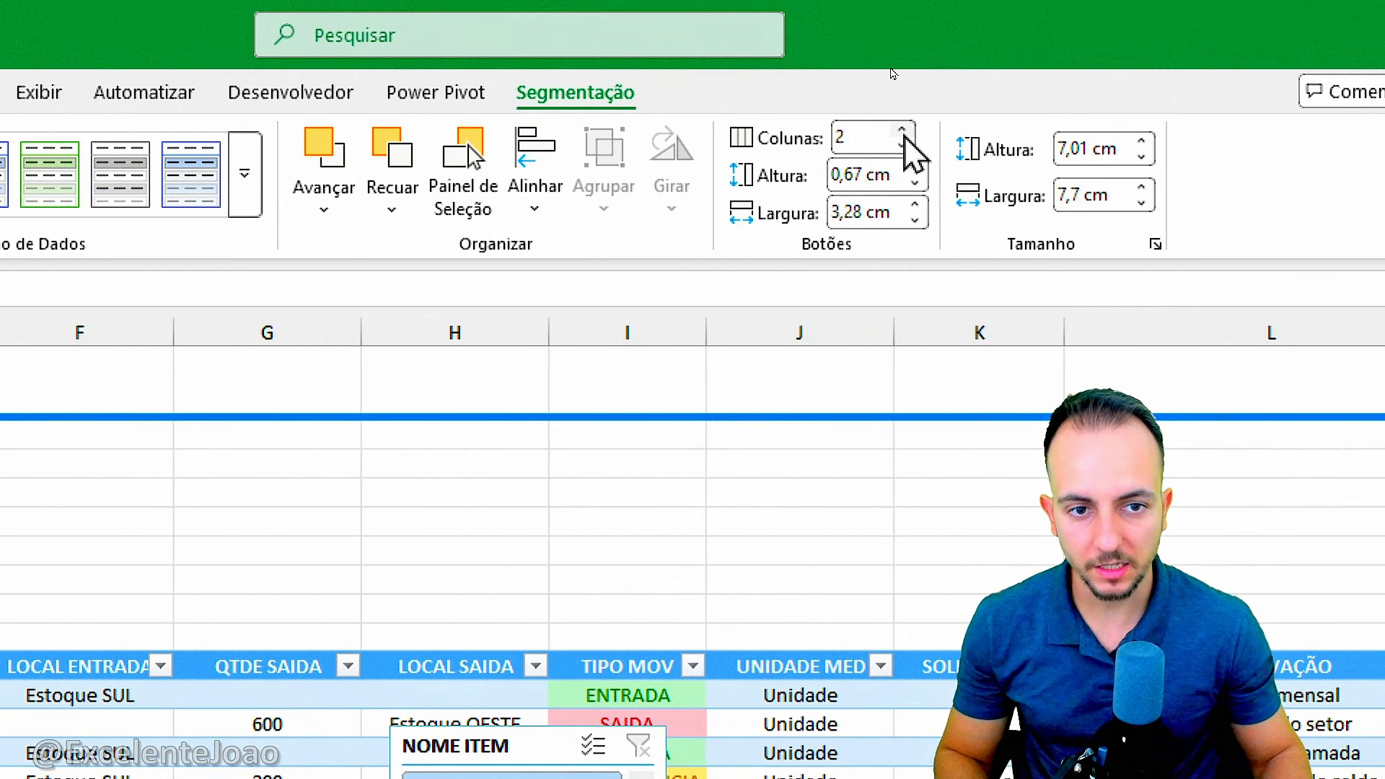
left_click(902, 130)
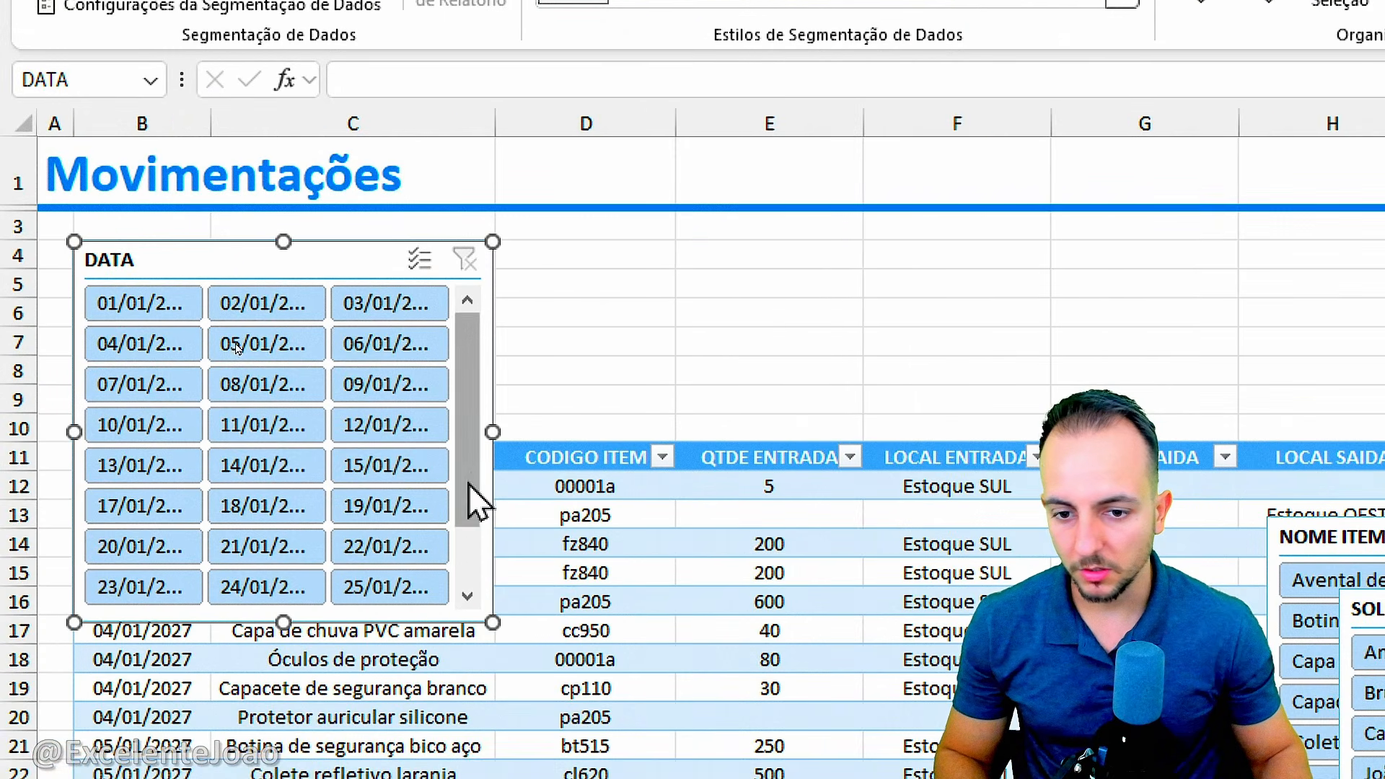
left_click_drag(493, 640, 608, 618)
left_click_drag(607, 408, 675, 397)
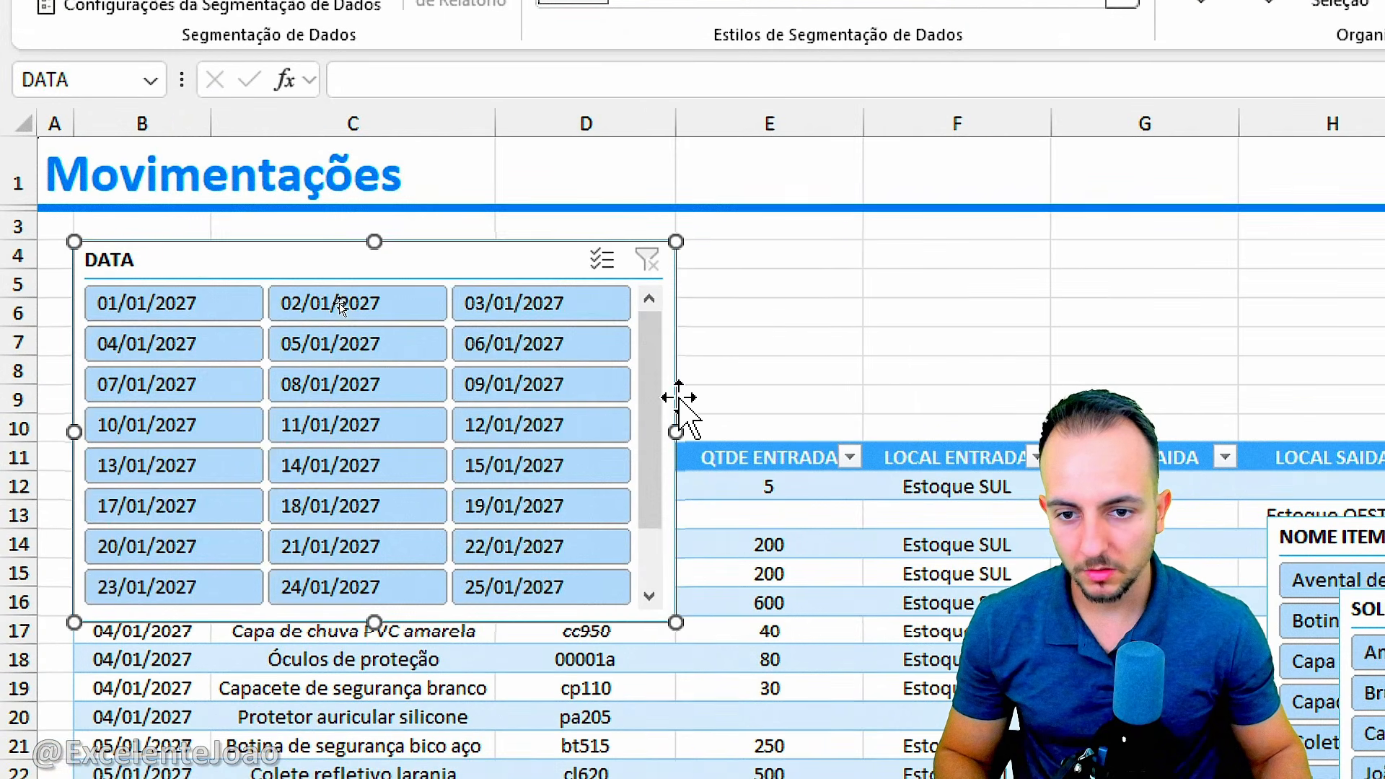
left_click_drag(420, 580, 479, 427)
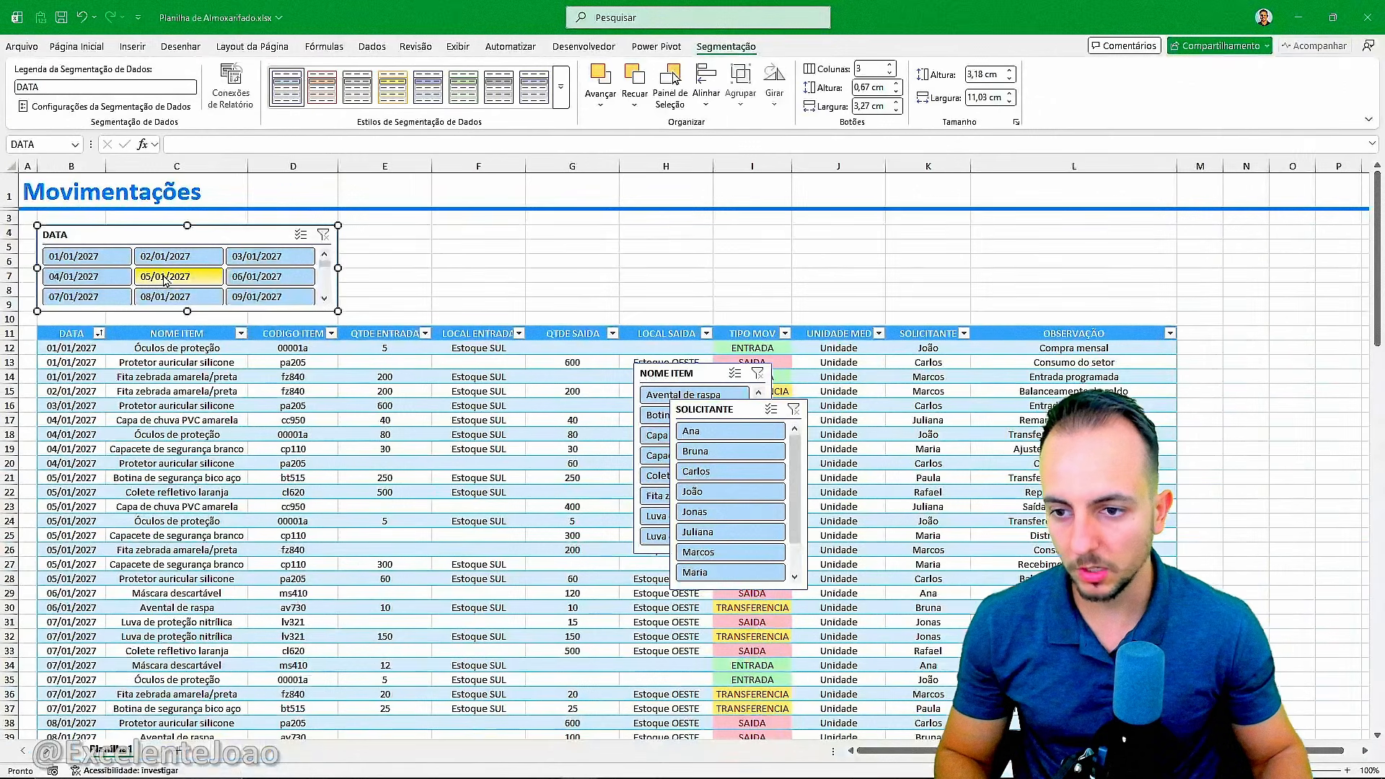
Filter the movements table to the date 05/01/2027 with the DATA slicer and check the listed records
left_click(333, 343)
left_click(292, 497)
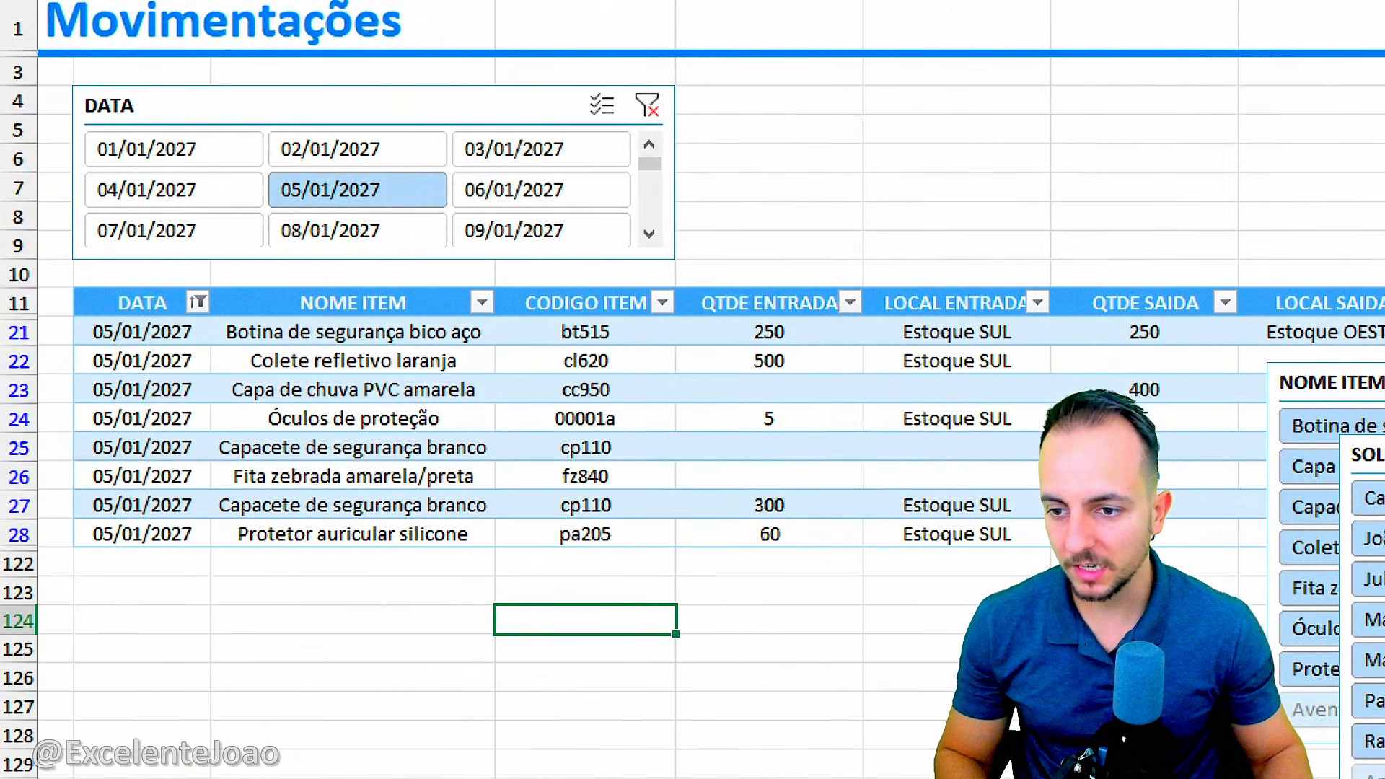
left_click_drag(75, 303, 206, 591)
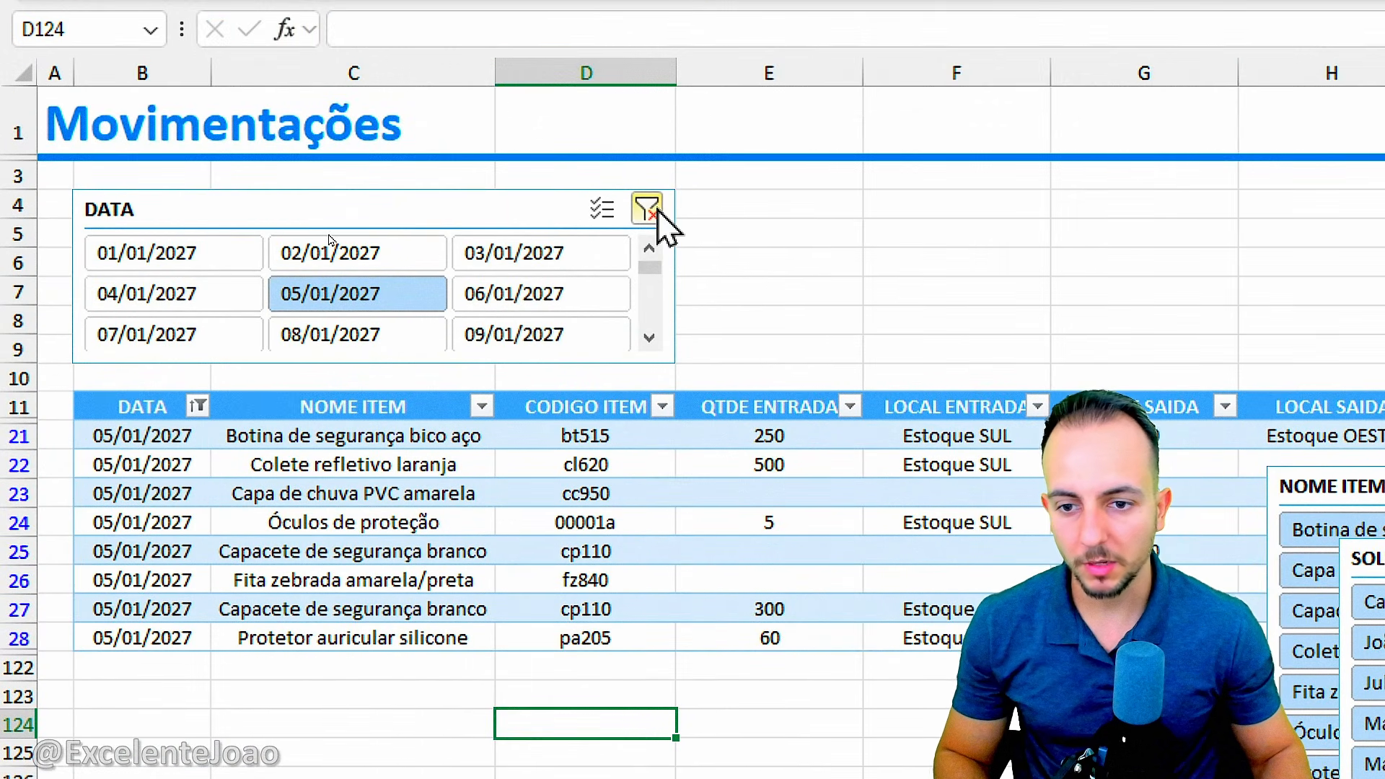
Clear the DATA slicer's filter and give the slicer the solid light-blue style from the dark group
left_click(644, 106)
left_click(504, 216)
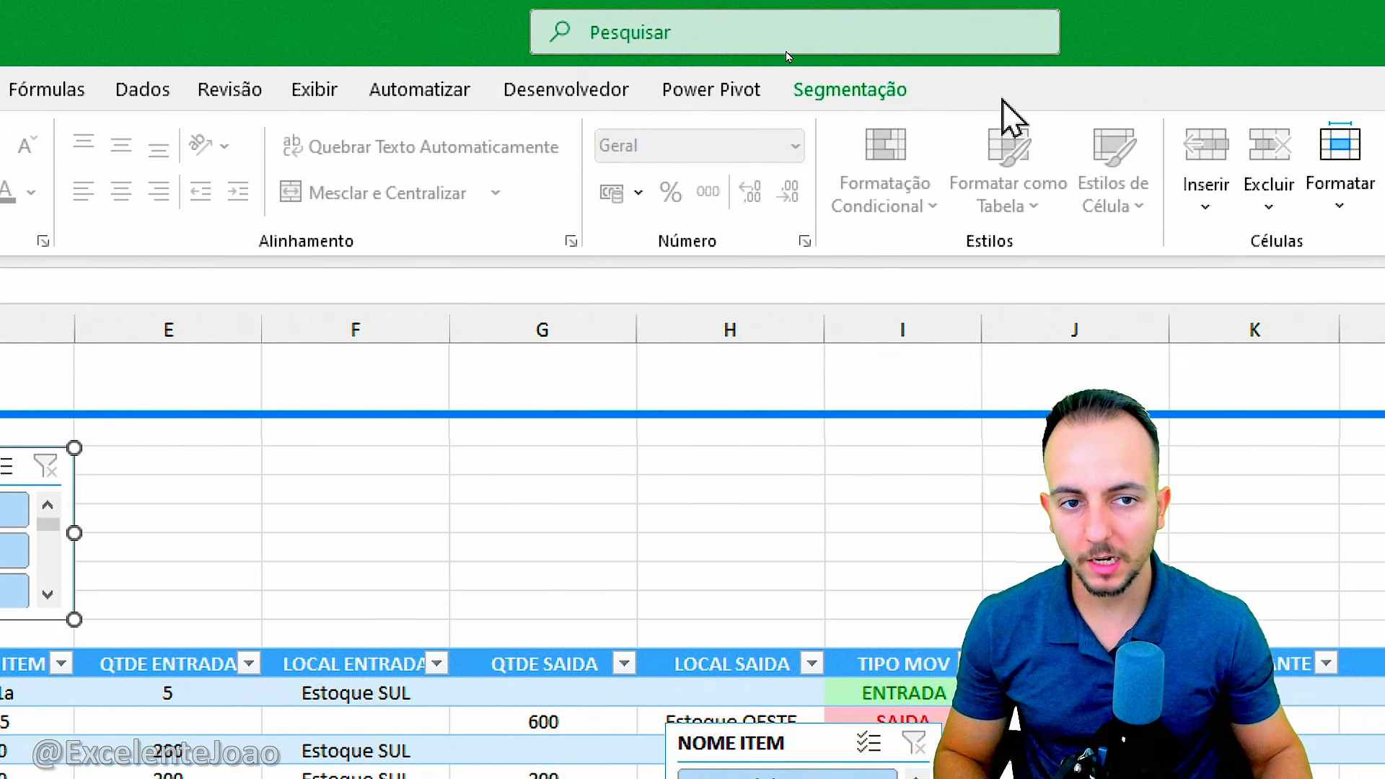
left_click(898, 101)
left_click(520, 171)
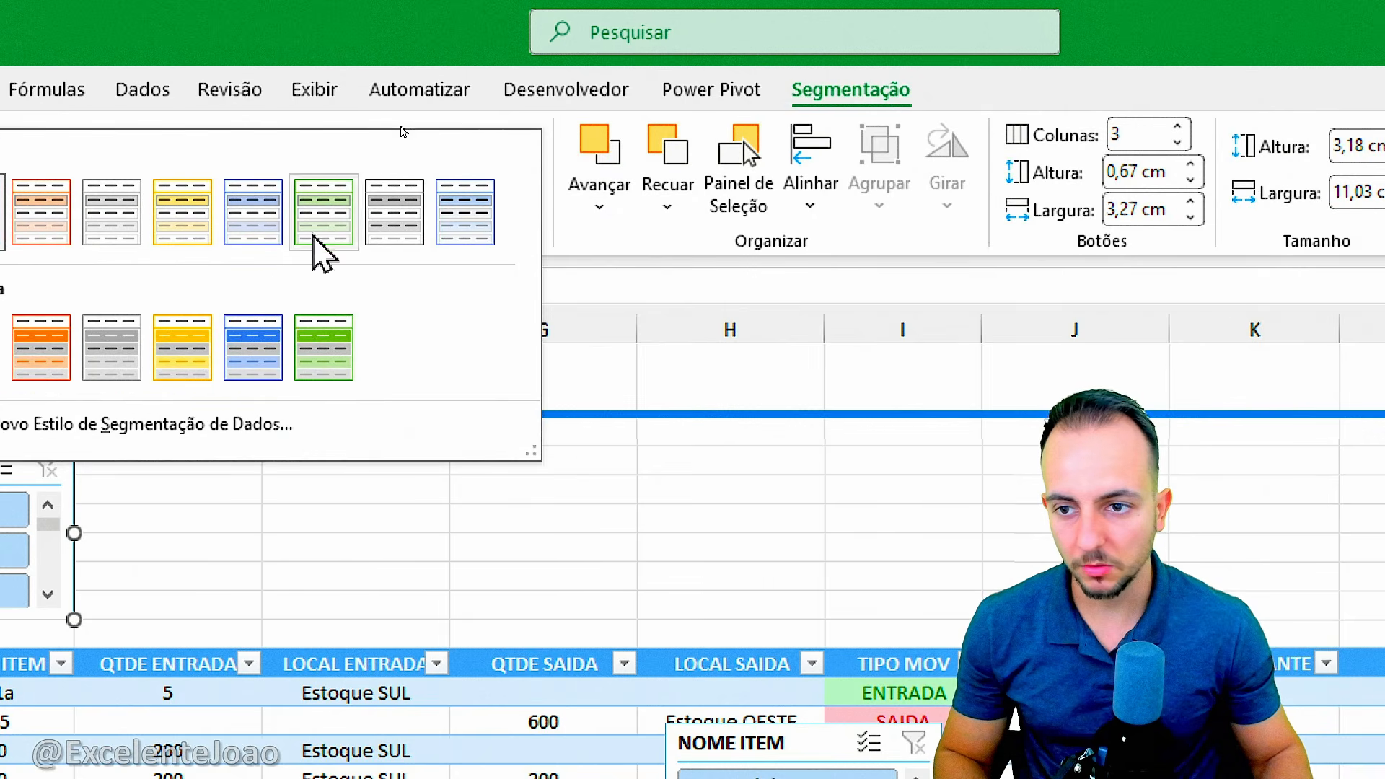
left_click(505, 357)
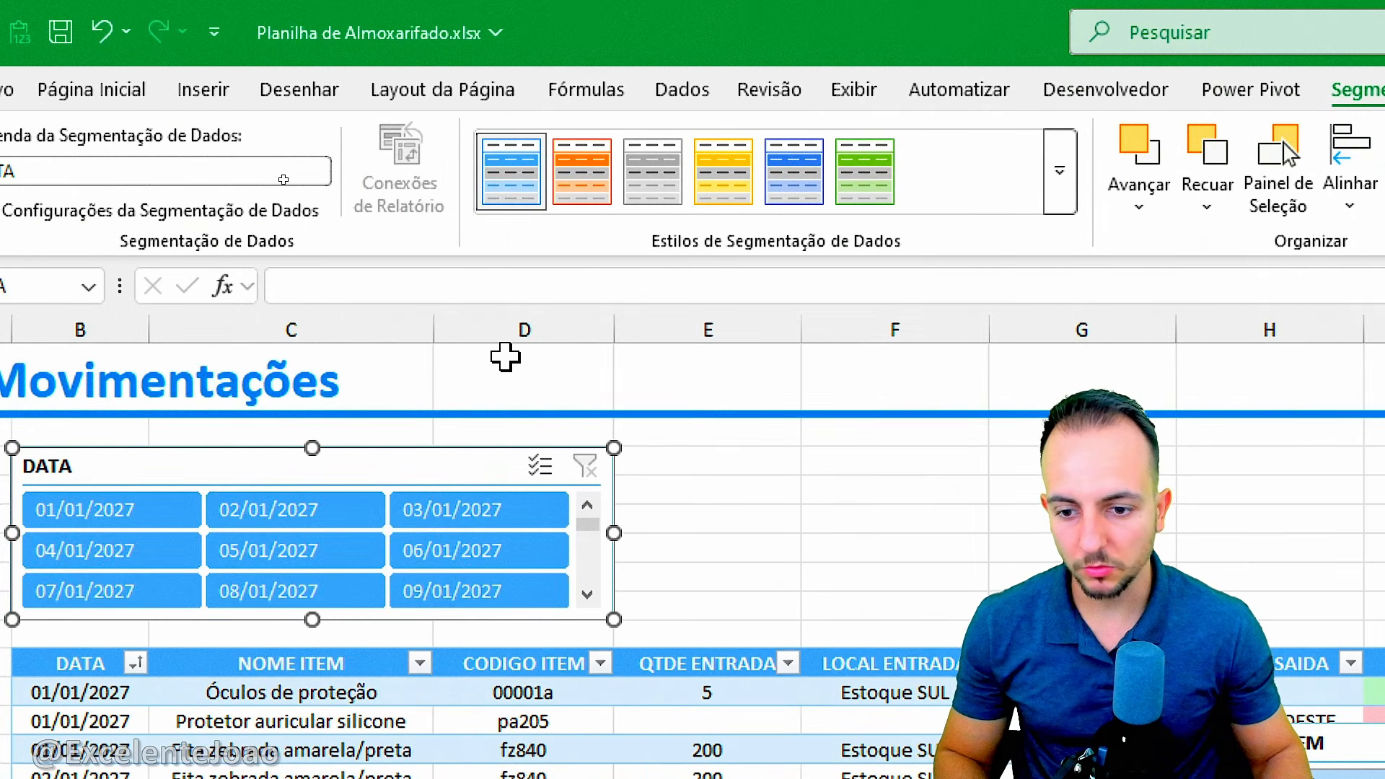
left_click(796, 188)
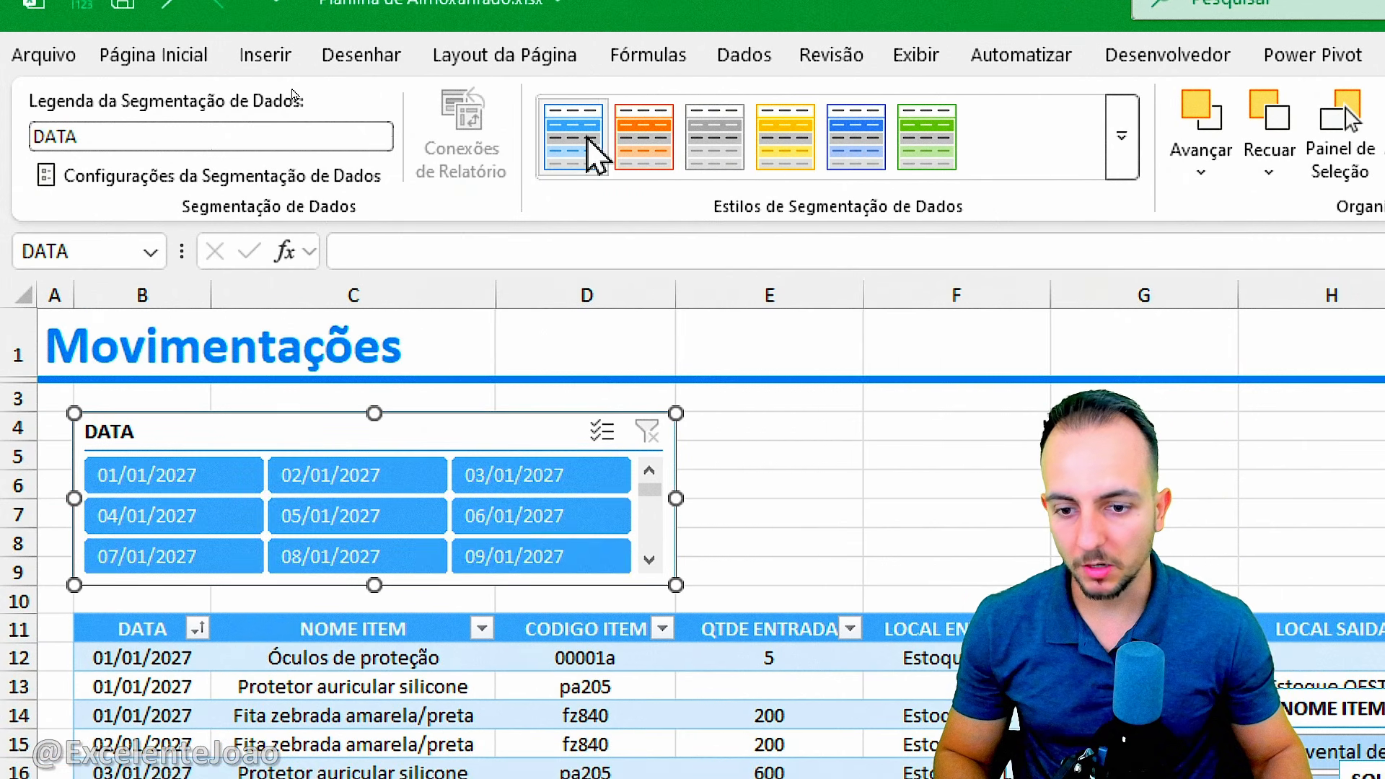
left_click(590, 154)
left_click(533, 722)
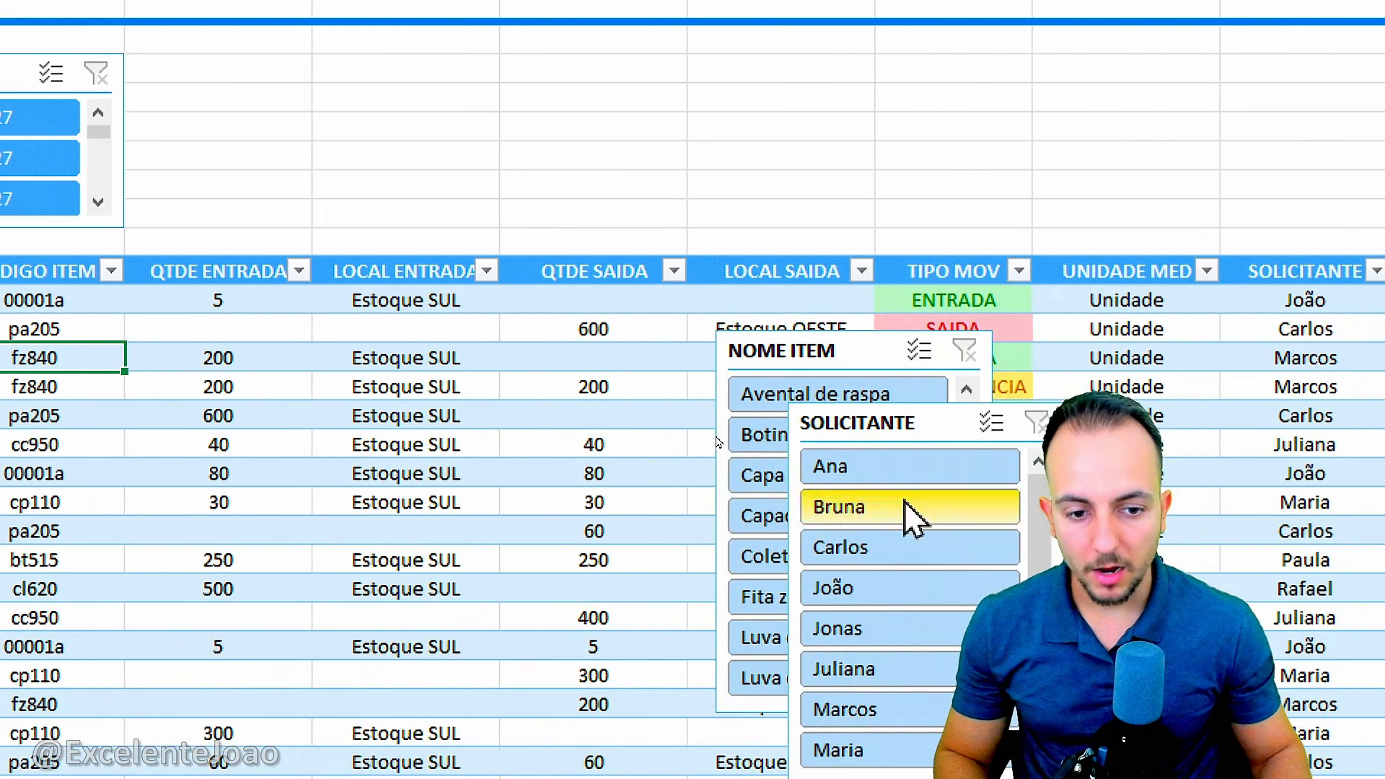
Place the NOME ITEM slicer beside the DATA slicer and resize it to about 13.8 cm wide and 3.2 cm high
left_click_drag(841, 422, 914, 354)
left_click_drag(780, 351, 188, 72)
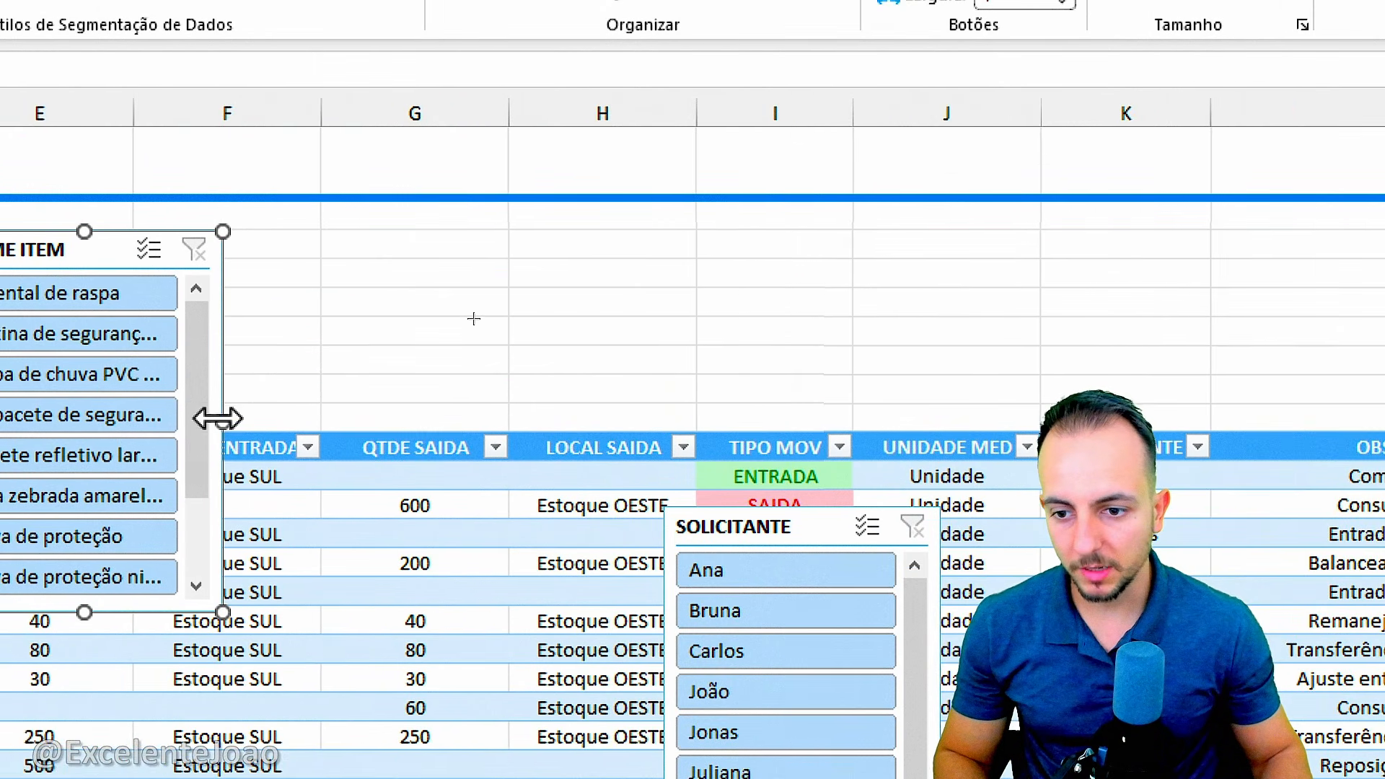
left_click_drag(217, 418, 696, 413)
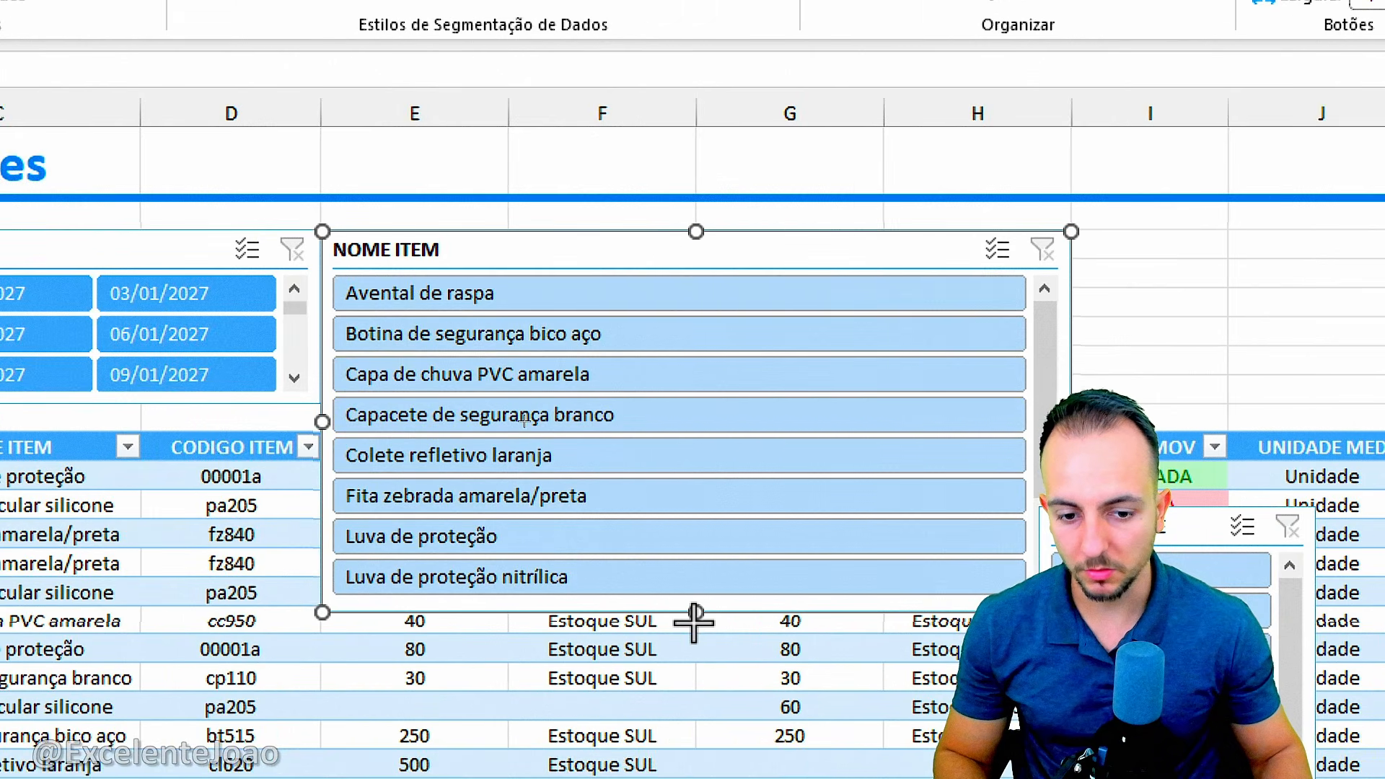
left_click_drag(696, 581, 641, 403)
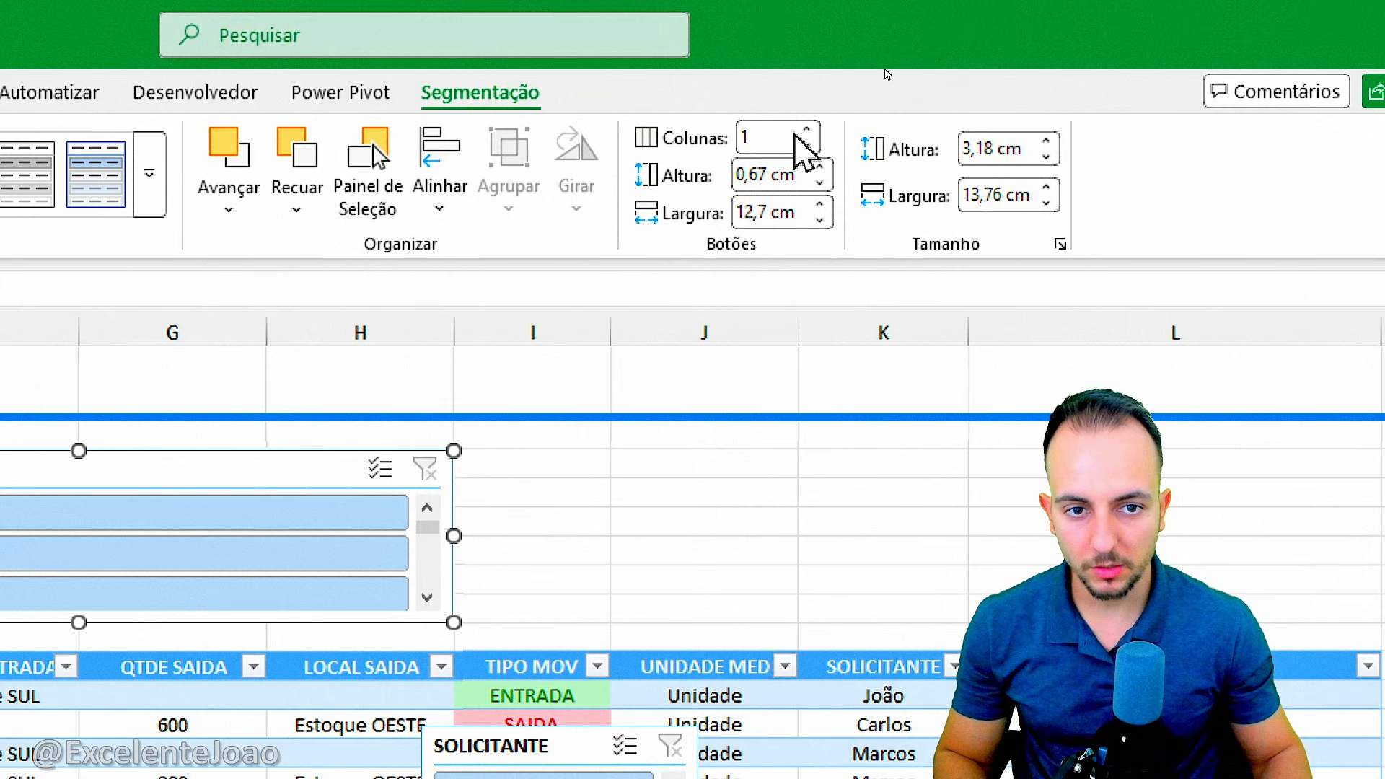
Arrange the NOME ITEM slicer's buttons in 2 columns and apply the same solid light-blue style as the DATA slicer
left_click(803, 131)
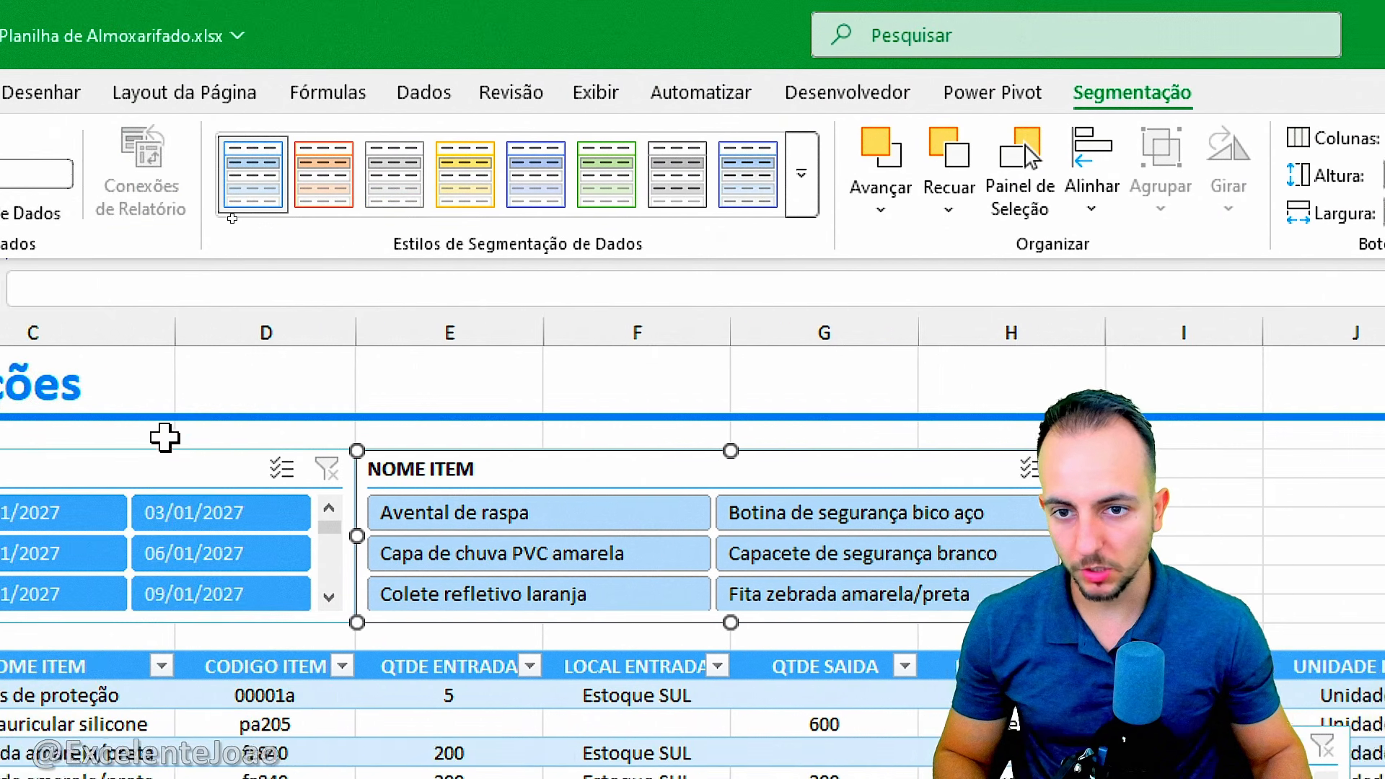
left_click(801, 174)
left_click(244, 351)
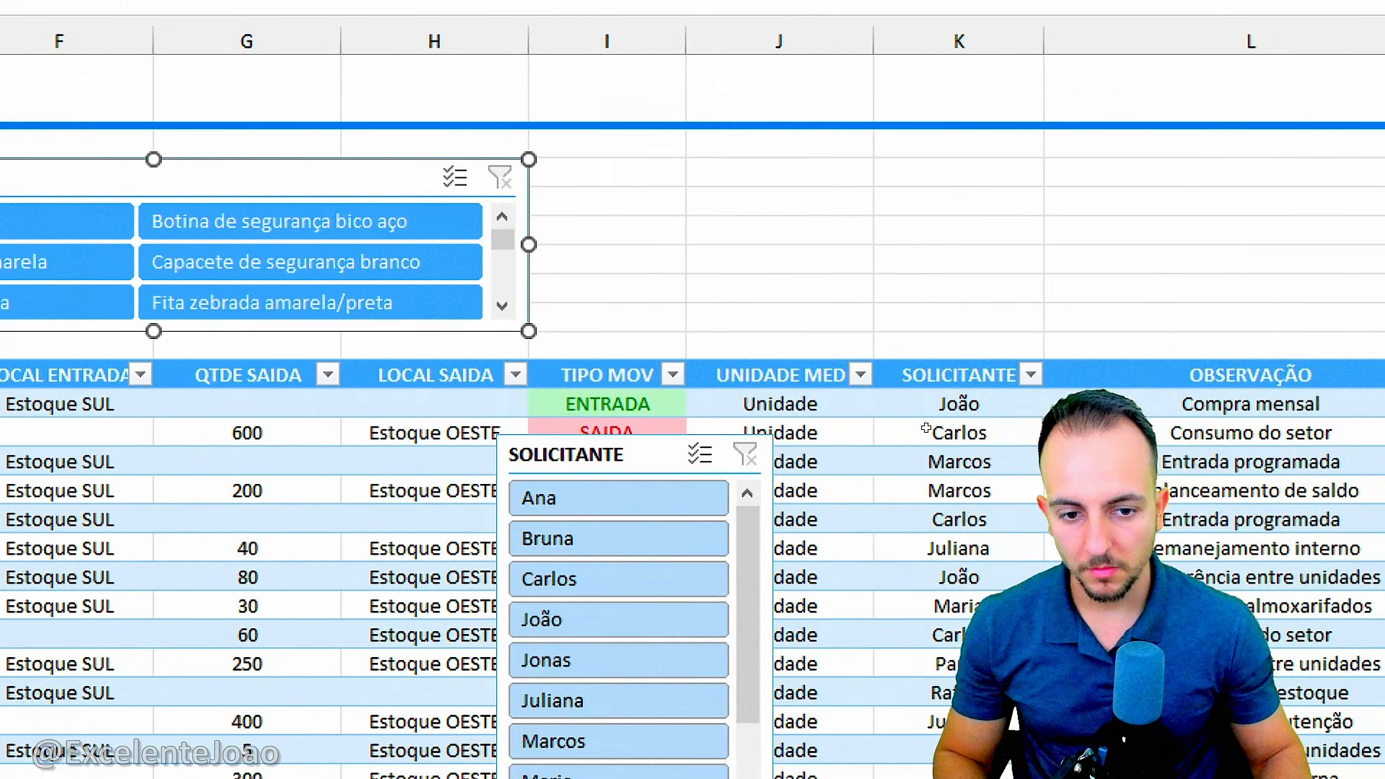
Place the SOLICITANTE slicer beside NOME ITEM with 2 button columns, about 6.3 cm wide, matching the other slicers' height and solid light-blue style
left_click_drag(587, 458, 608, 171)
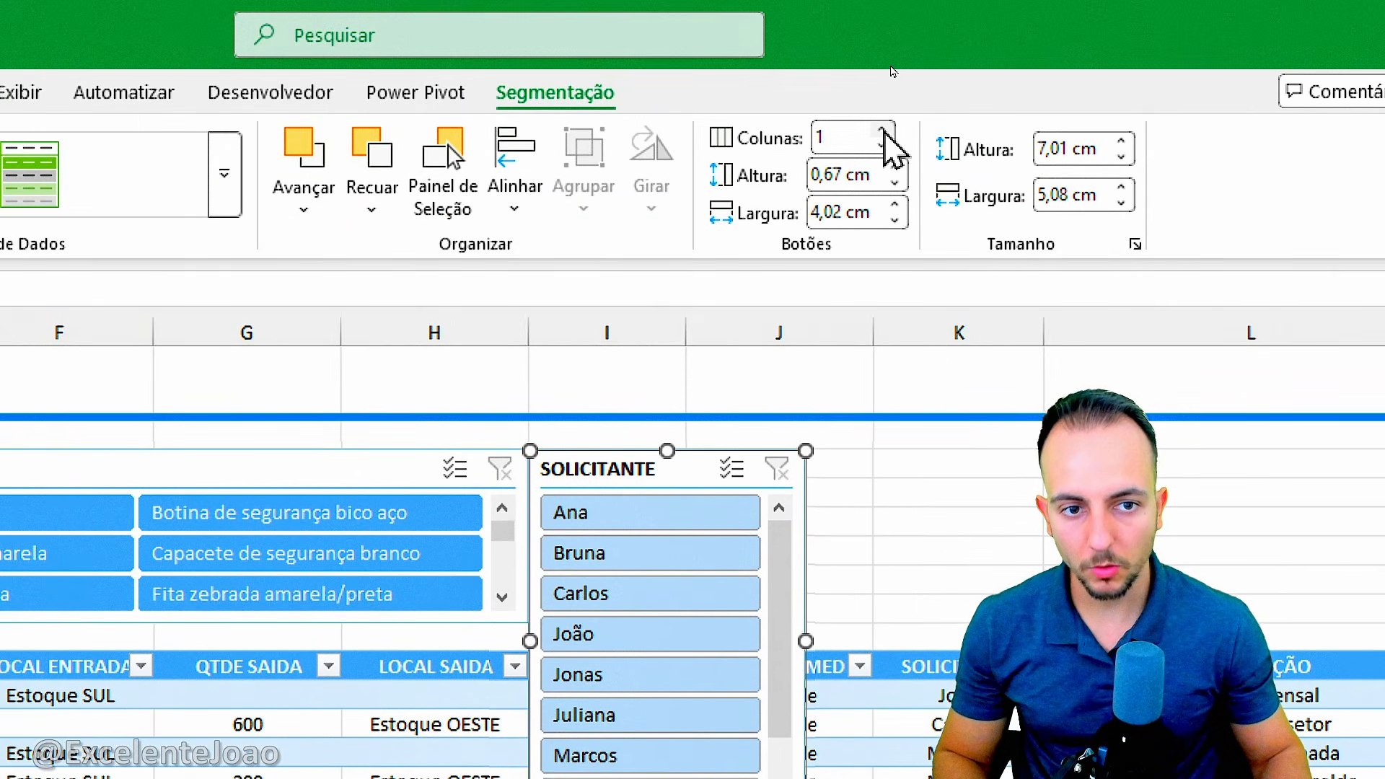
left_click(882, 115)
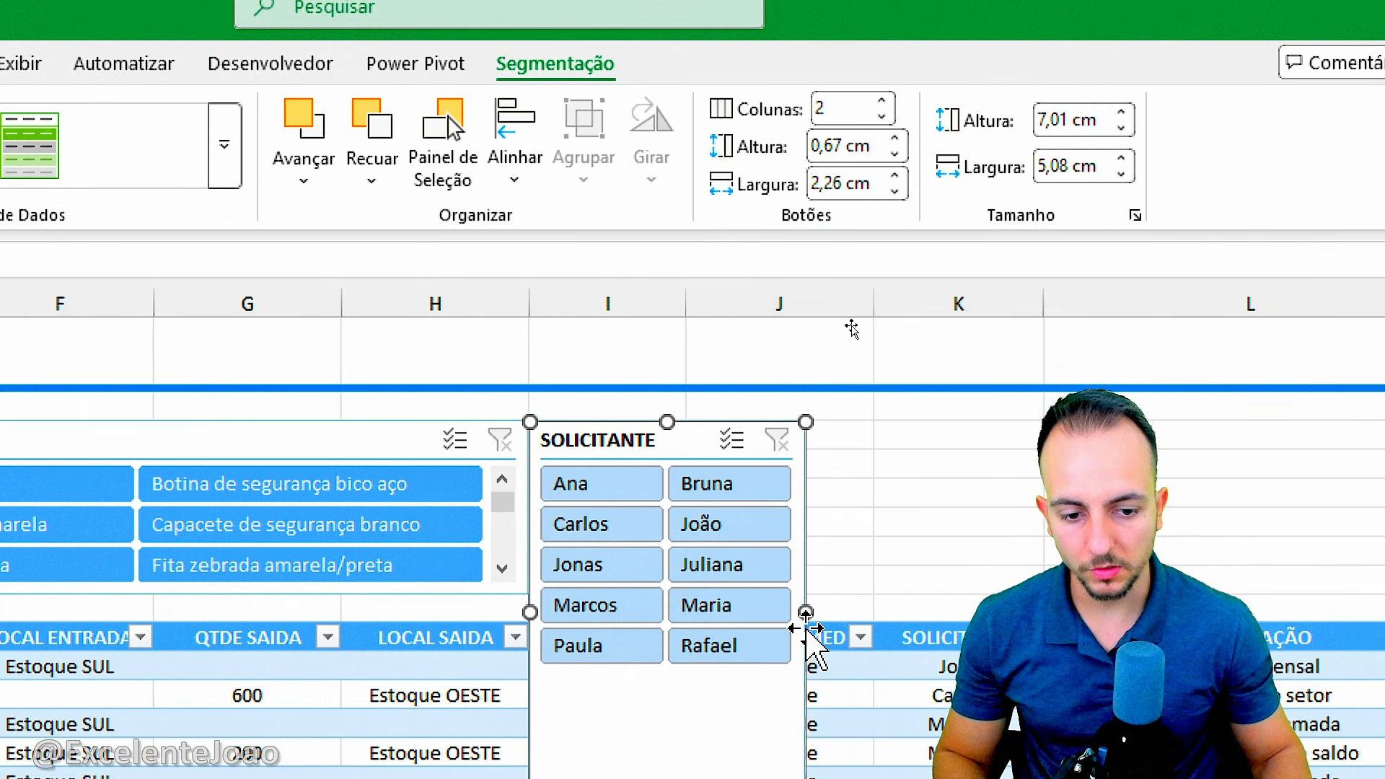
left_click_drag(805, 612, 873, 599)
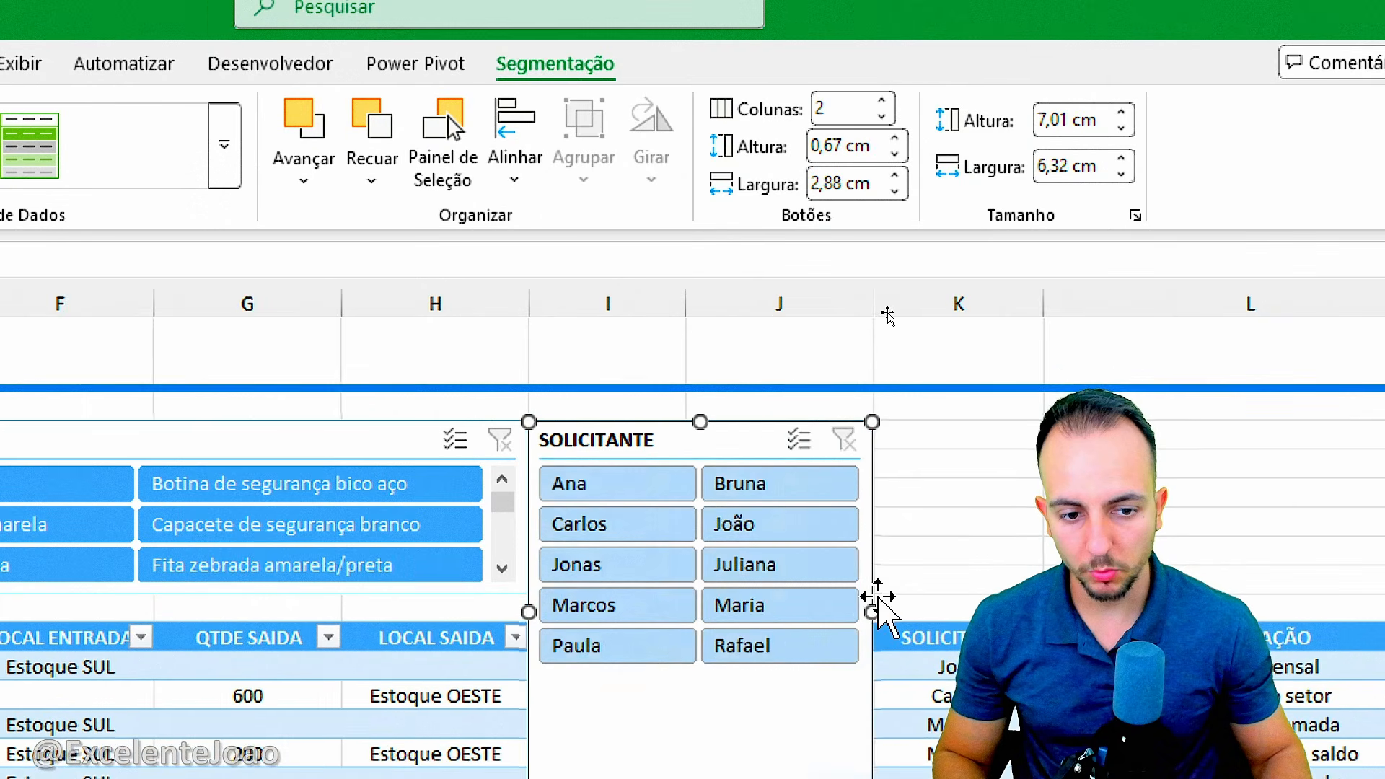
left_click_drag(698, 638, 710, 420)
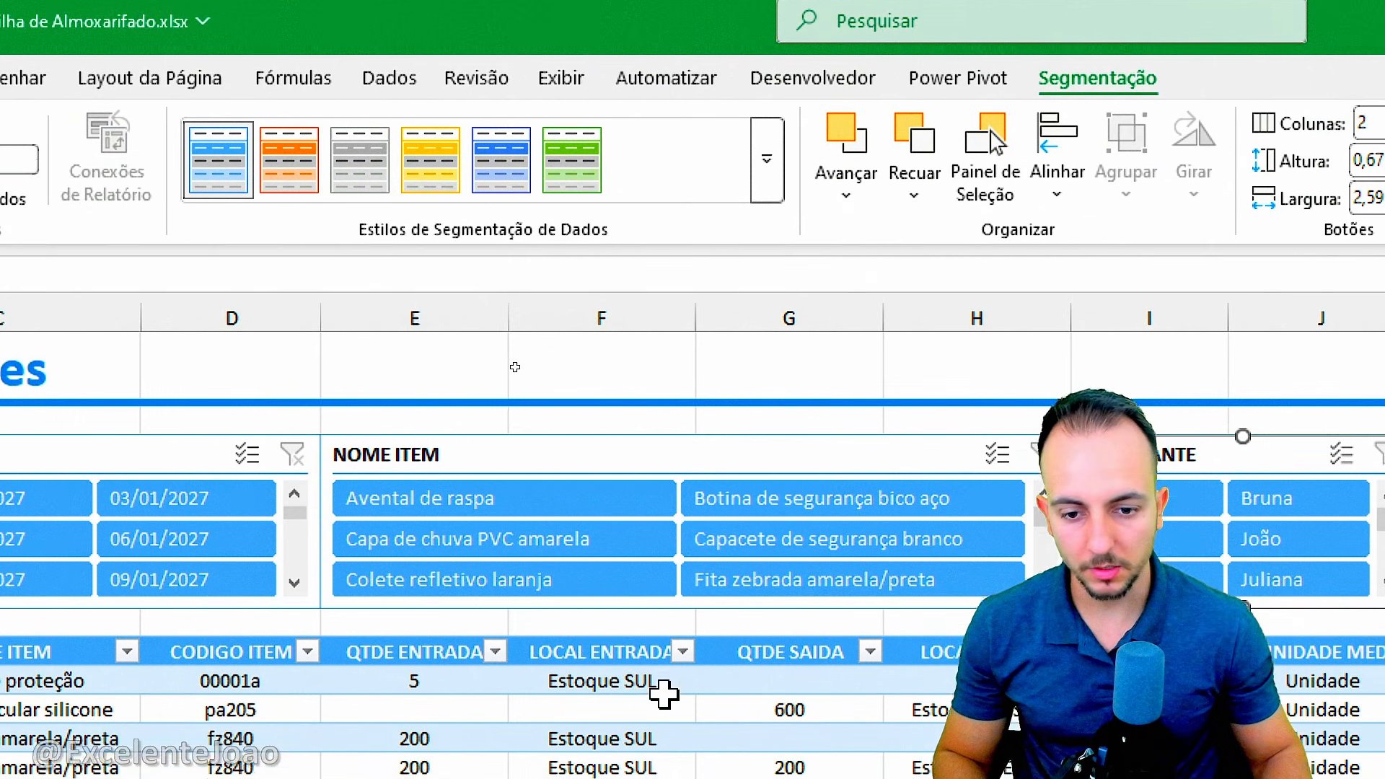
left_click(671, 753)
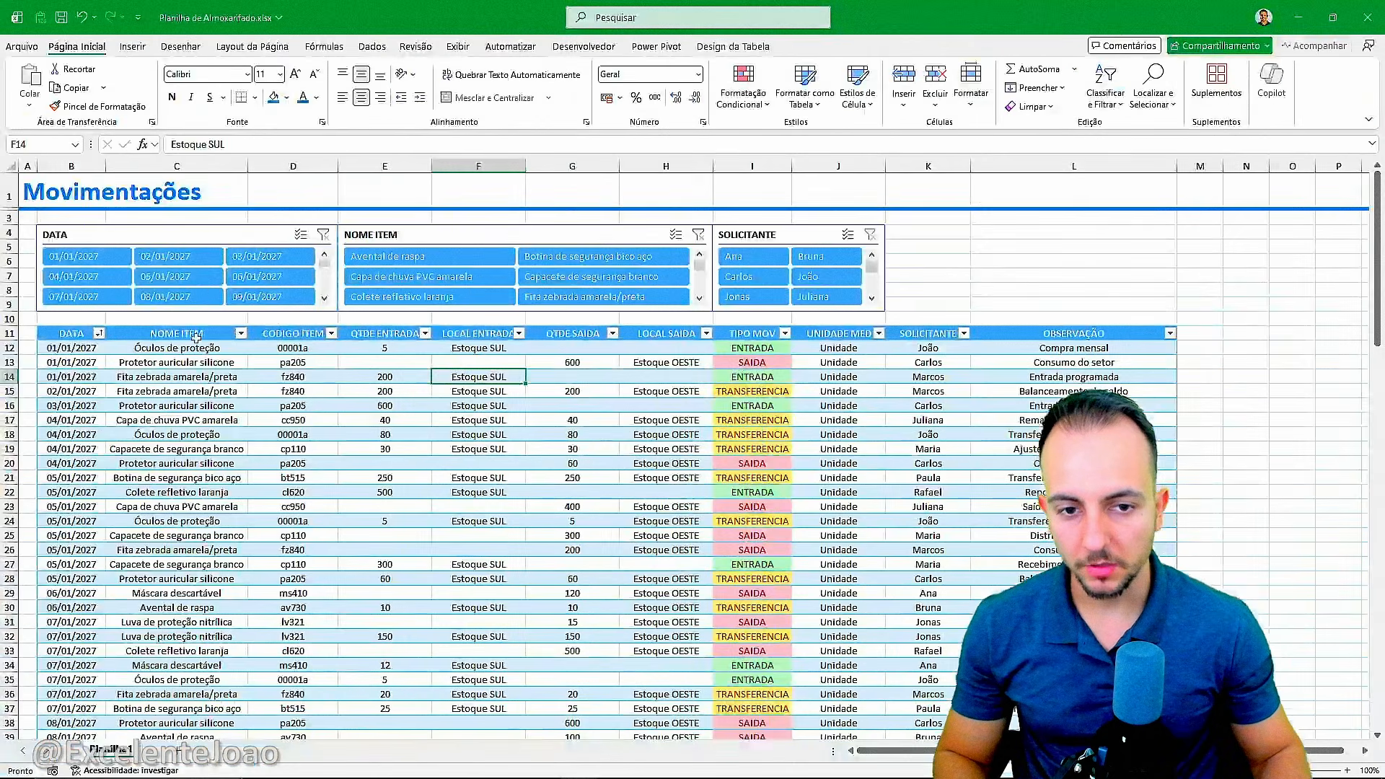
left_click(77, 332)
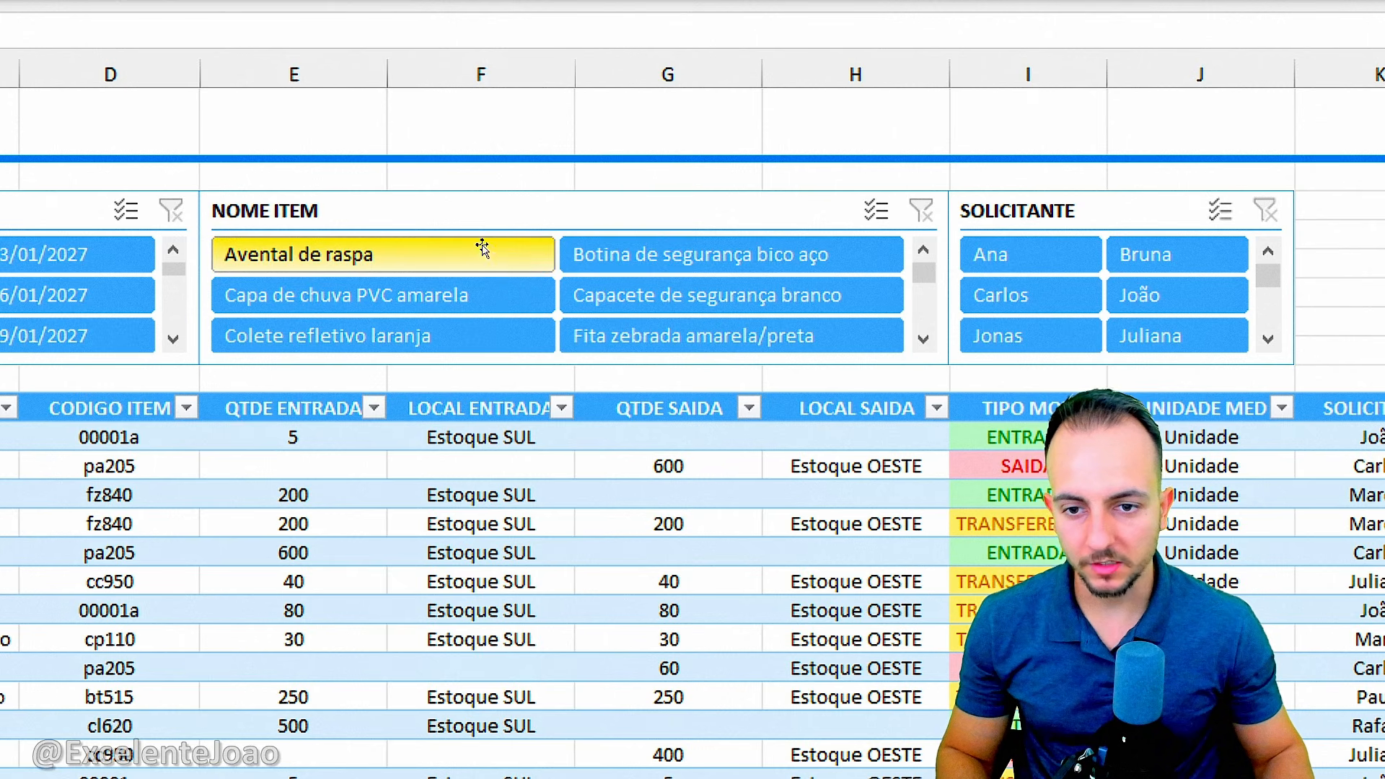
left_click_drag(344, 143, 250, 163)
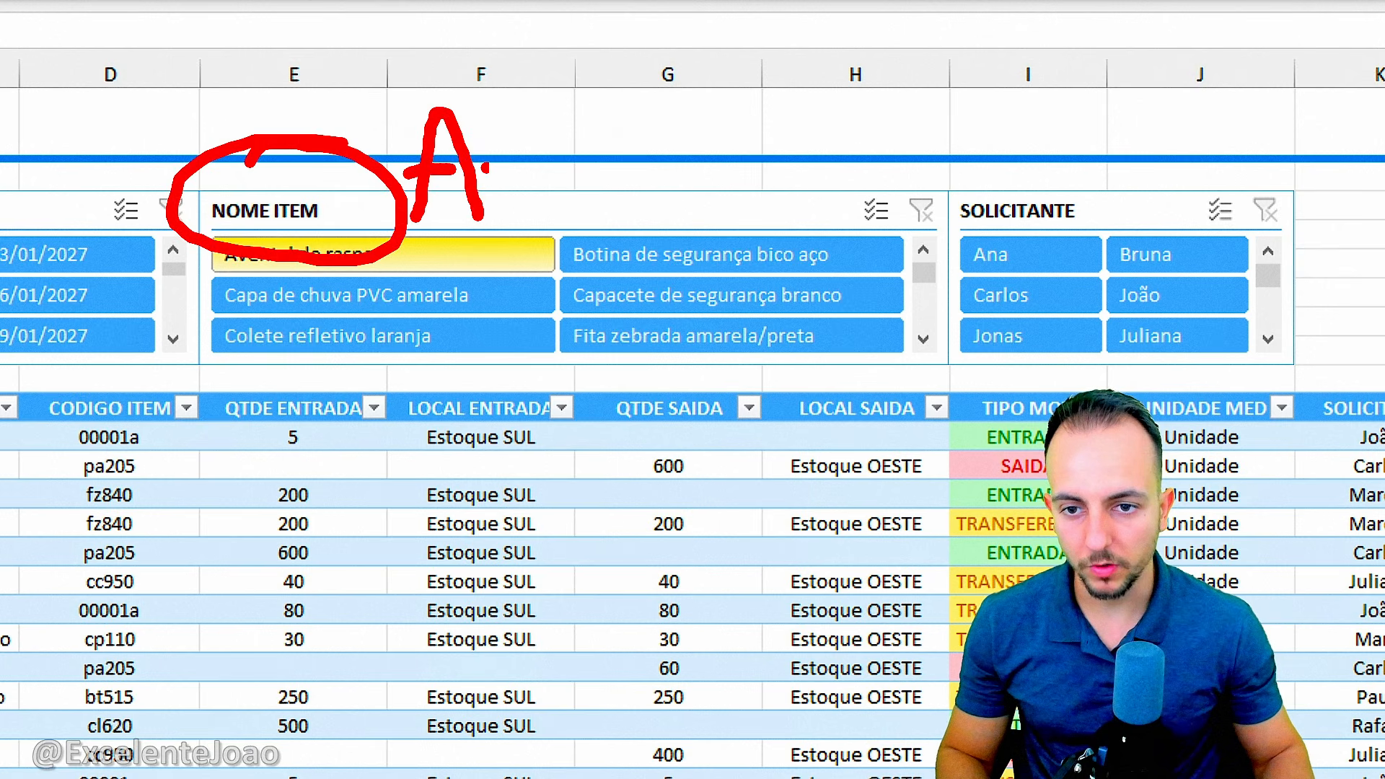
left_click_drag(500, 137, 500, 222)
key("Escape")
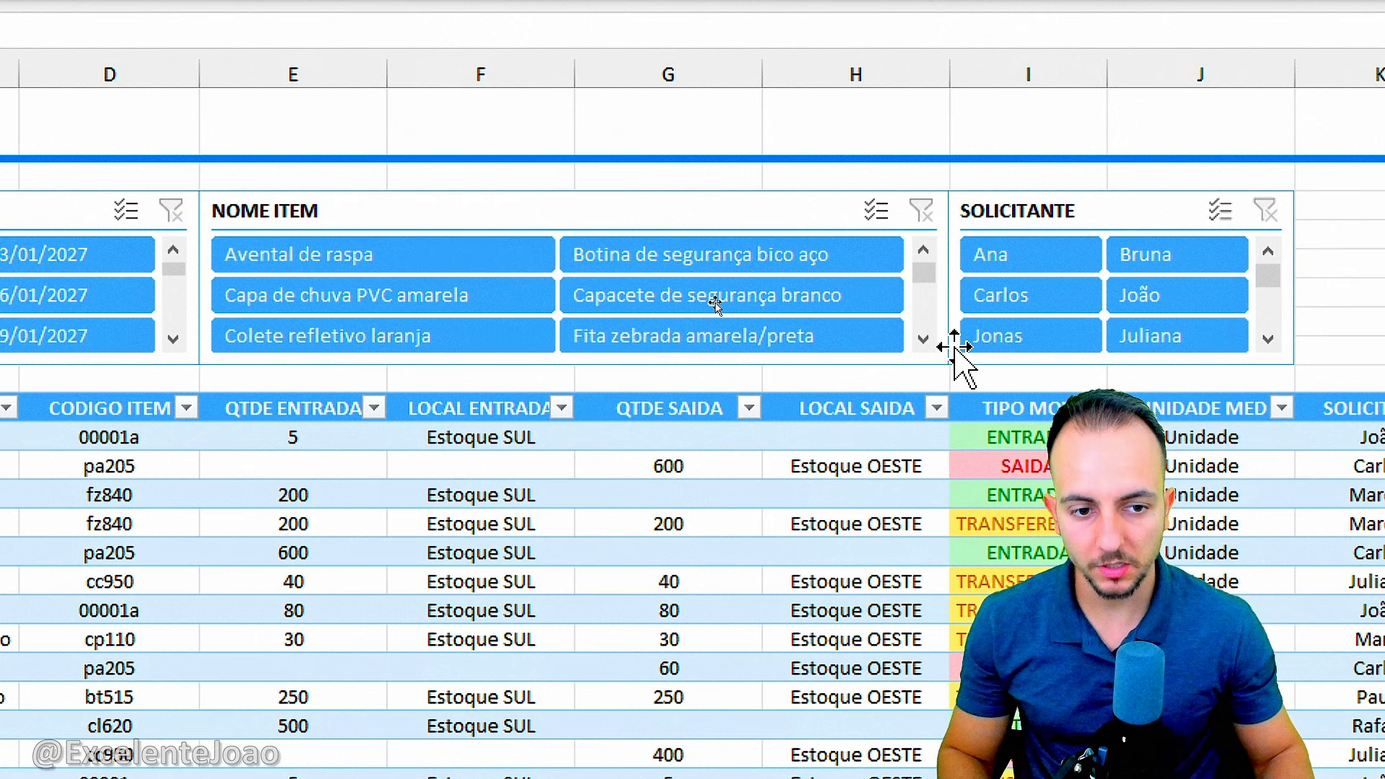
Filter the movements table to Óculos de proteção with the NOME ITEM slicer, check the listed records and clear the filter
left_click(923, 341)
left_click(923, 340)
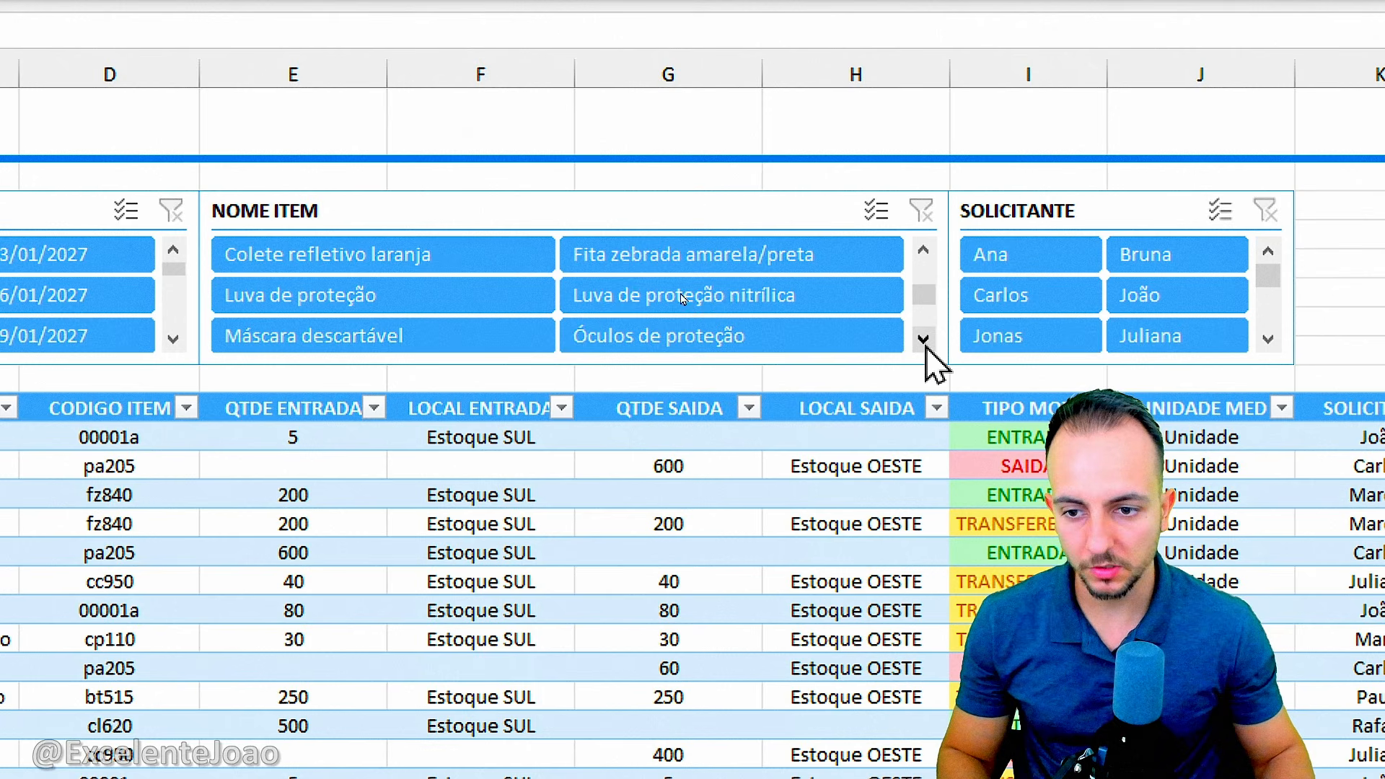
left_click(641, 343)
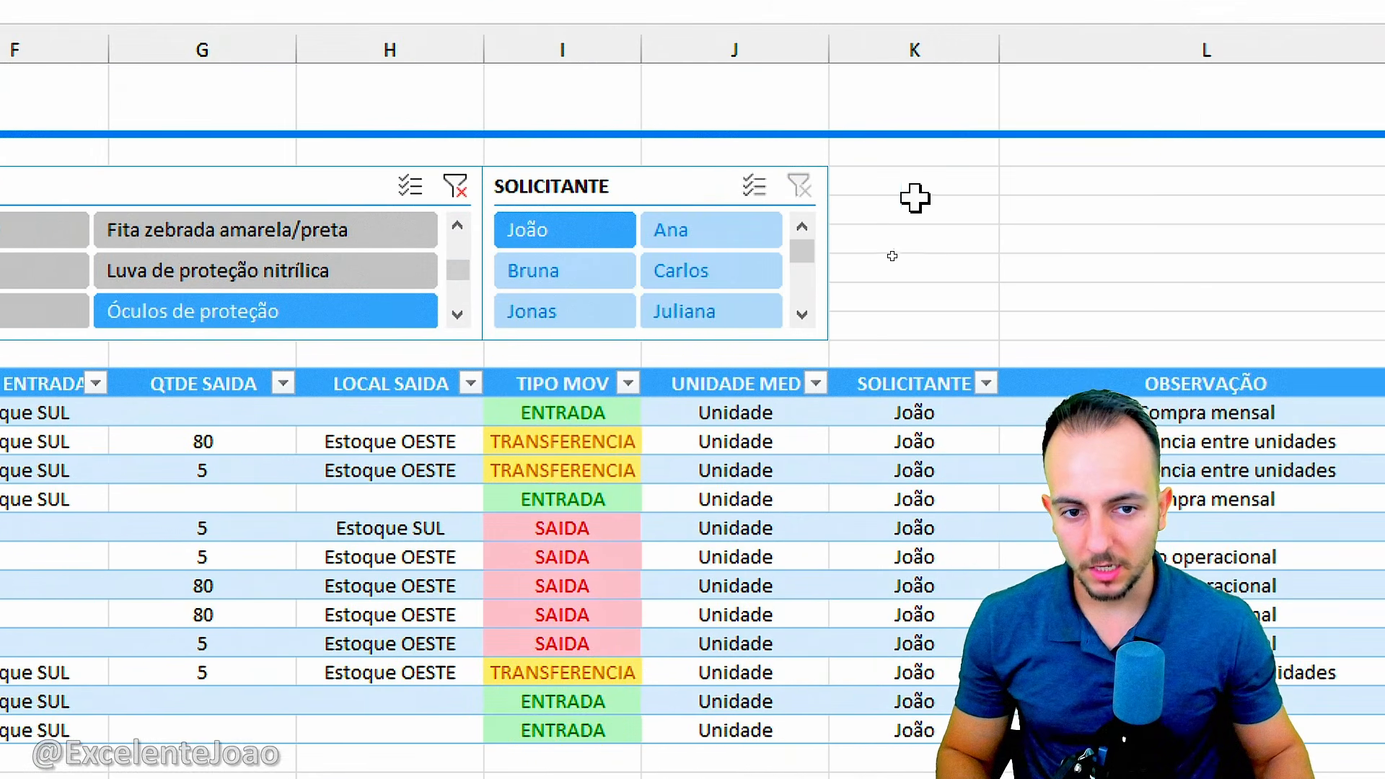
mouse_move(795, 256)
left_mouse_down()
mouse_move(797, 283)
mouse_move(794, 242)
left_mouse_up()
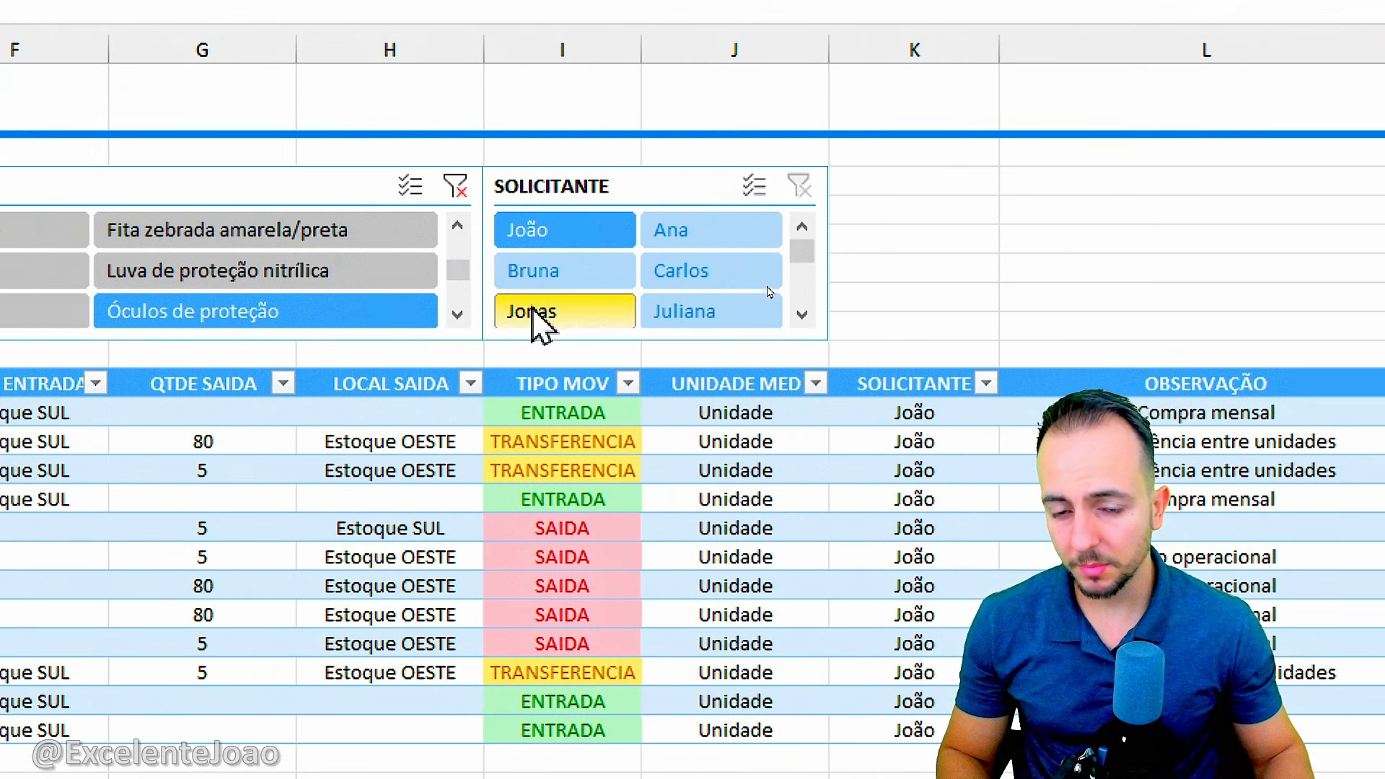
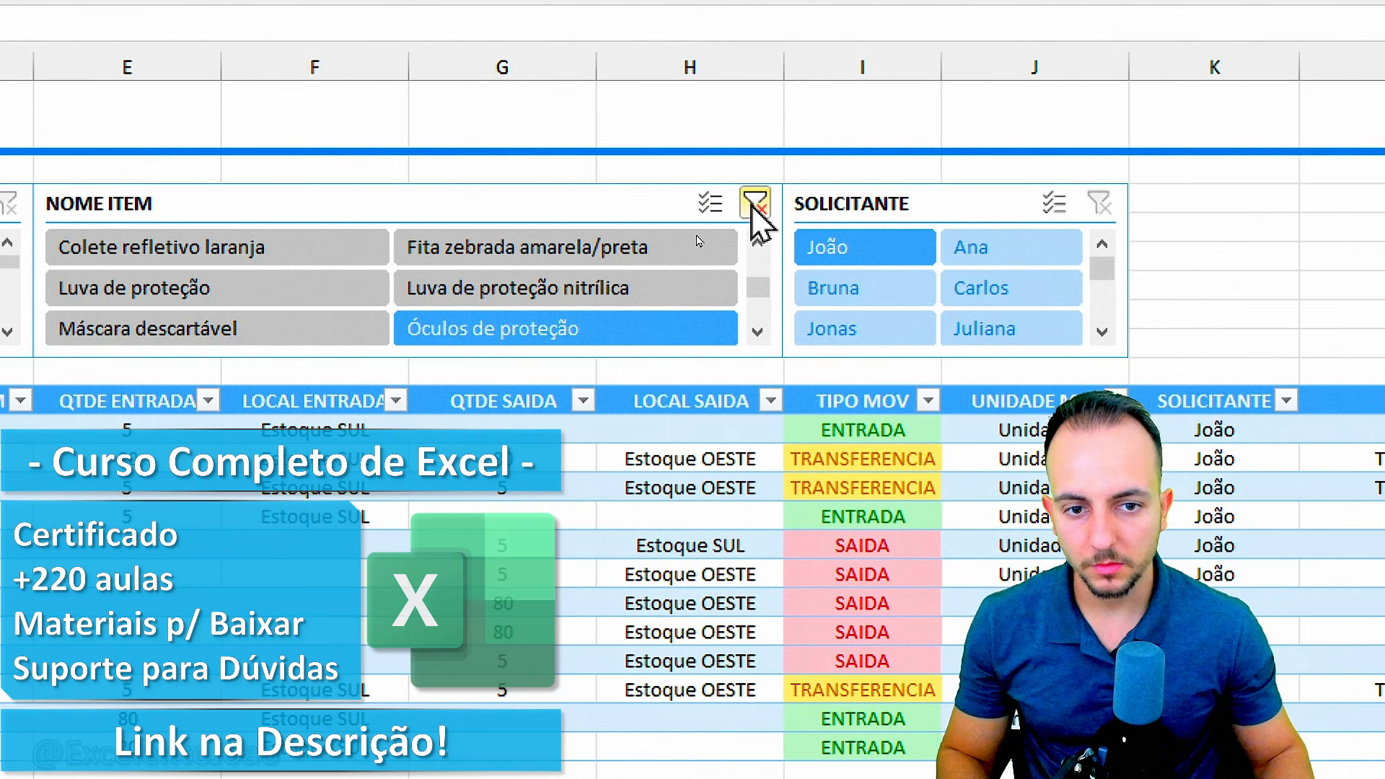
left_click(754, 205)
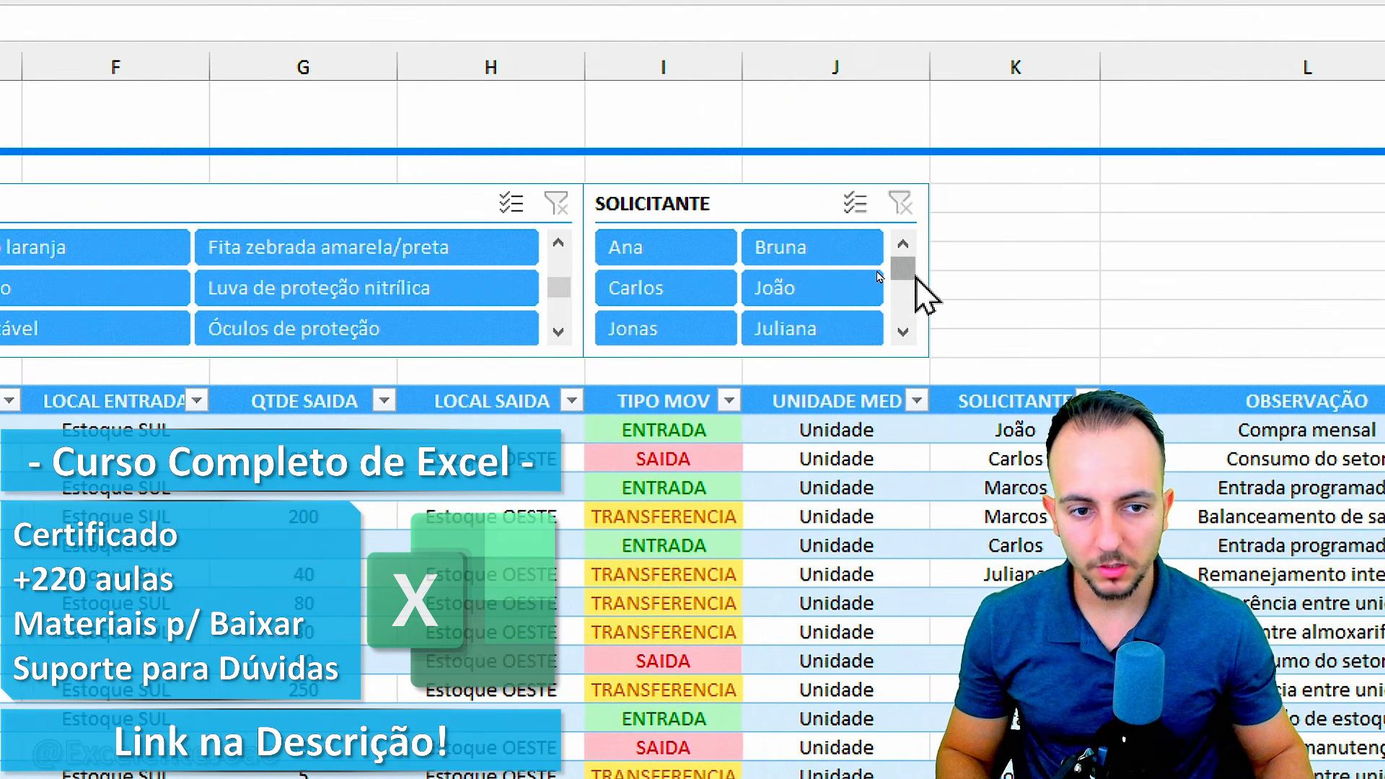
Filter the movements table to a single requester with the SOLICITANTE slicer, check the records and clear the filter
left_click_drag(915, 278, 901, 253)
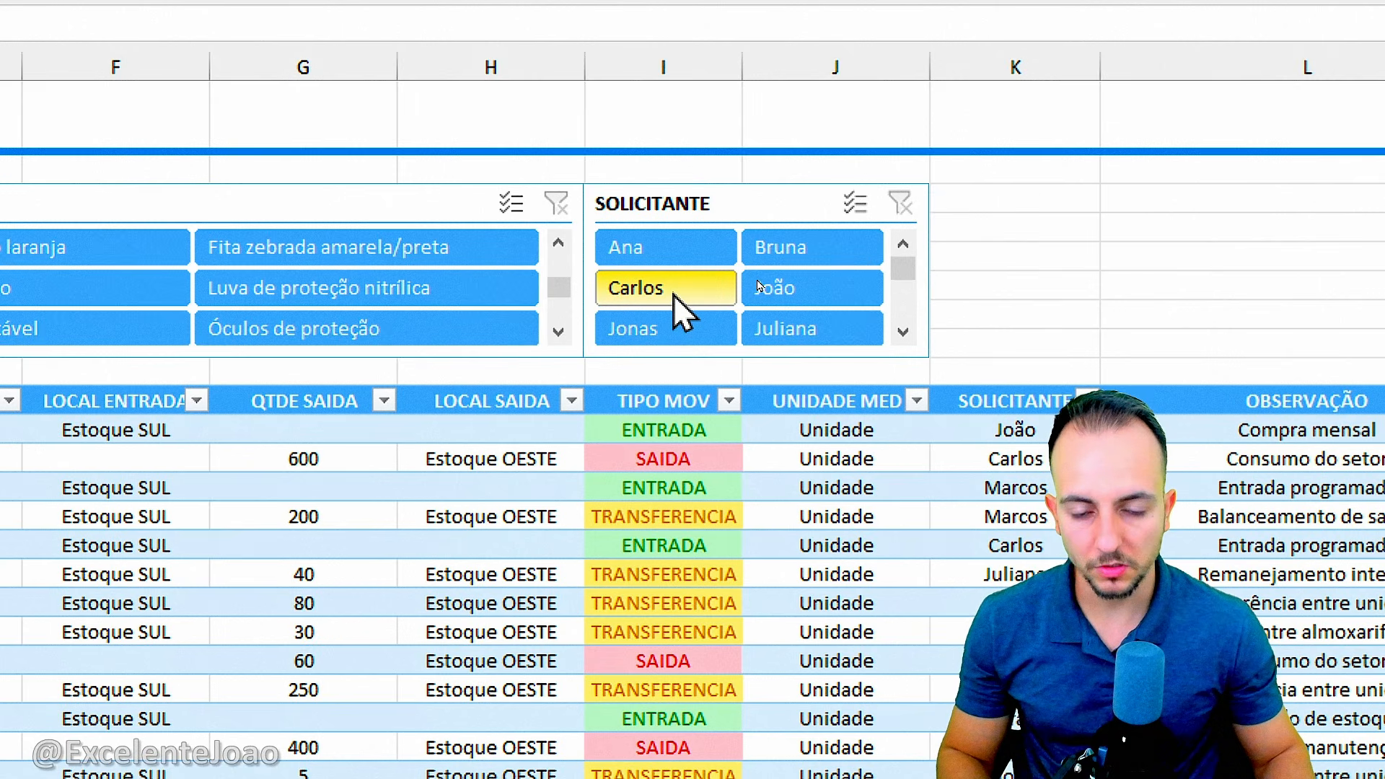
left_click(681, 314)
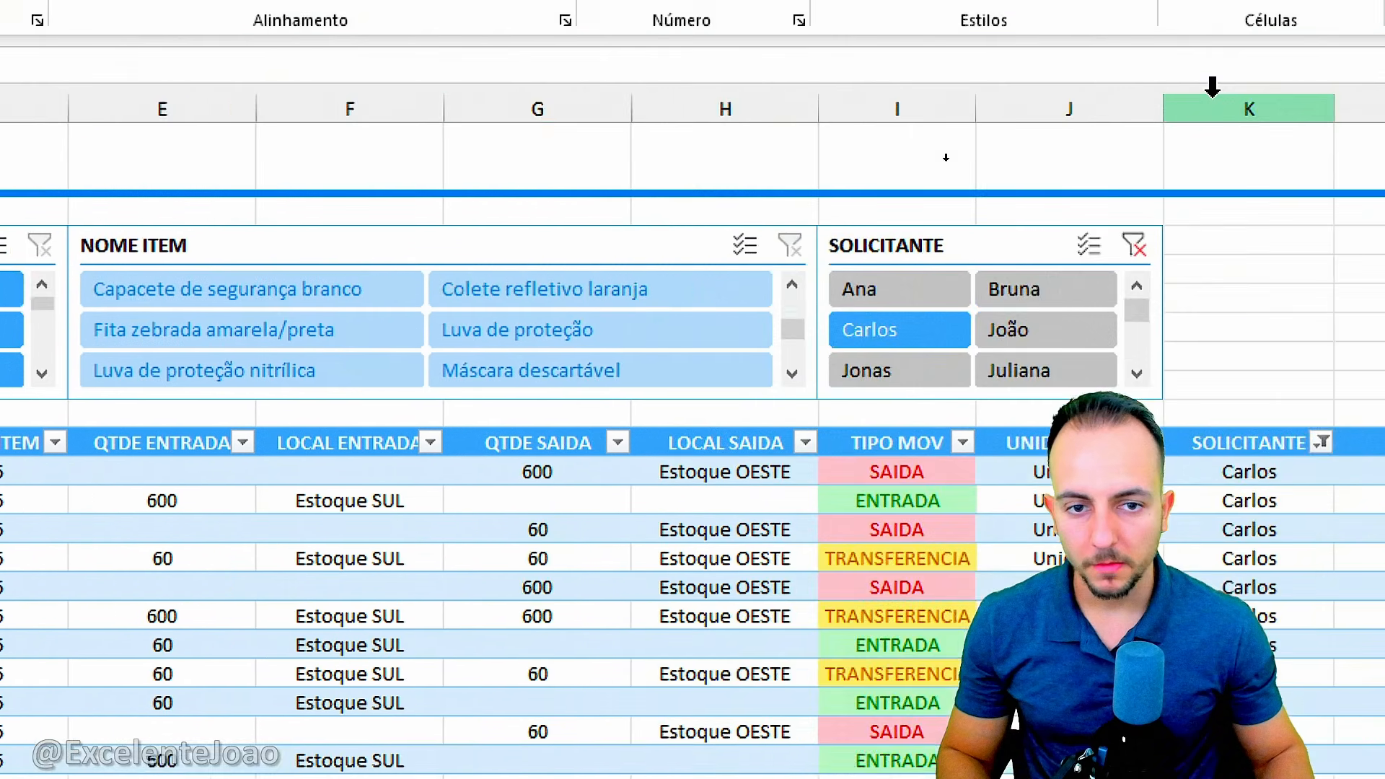
left_click(916, 248)
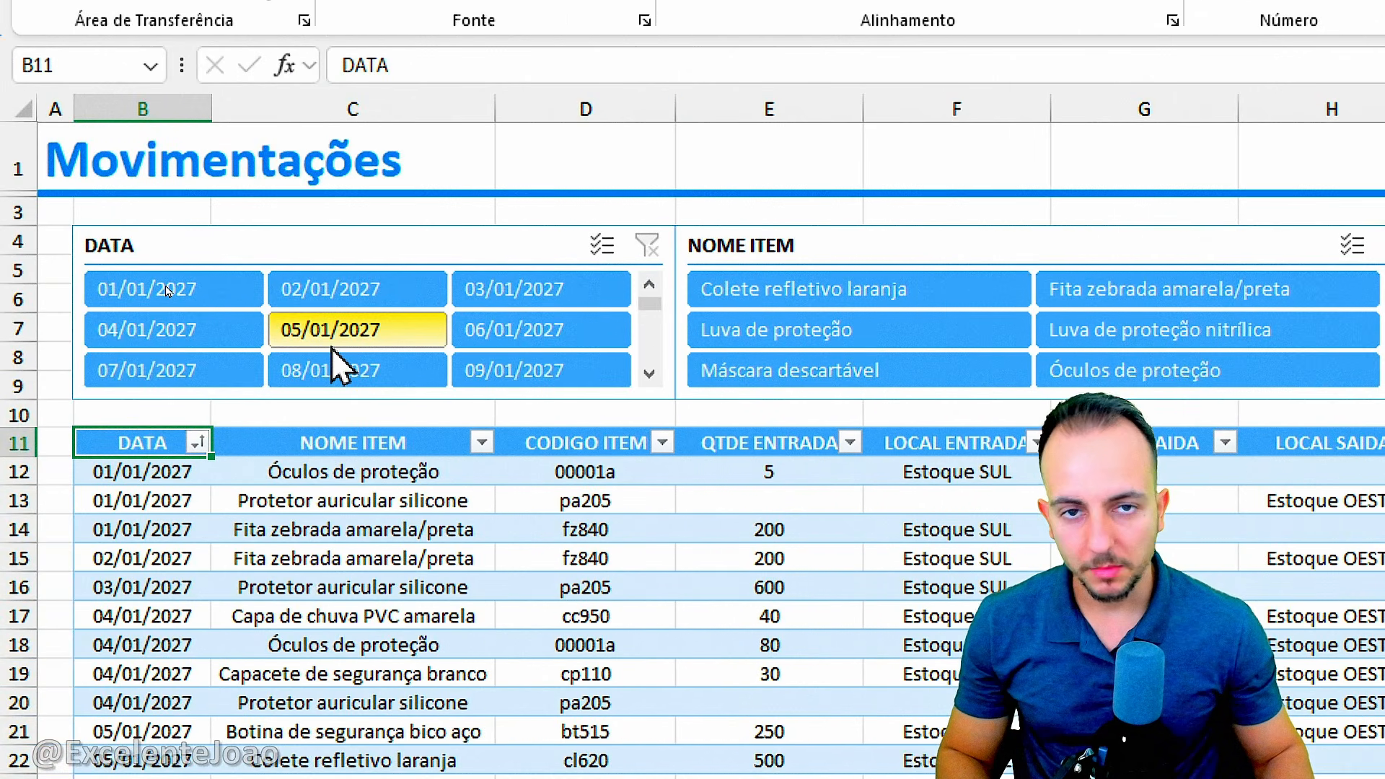
Filter the movements table to 05/01/2027 with the DATA slicer, check the item slicer's response and clear the filter
left_click(524, 333)
left_click(403, 374)
left_click(364, 330)
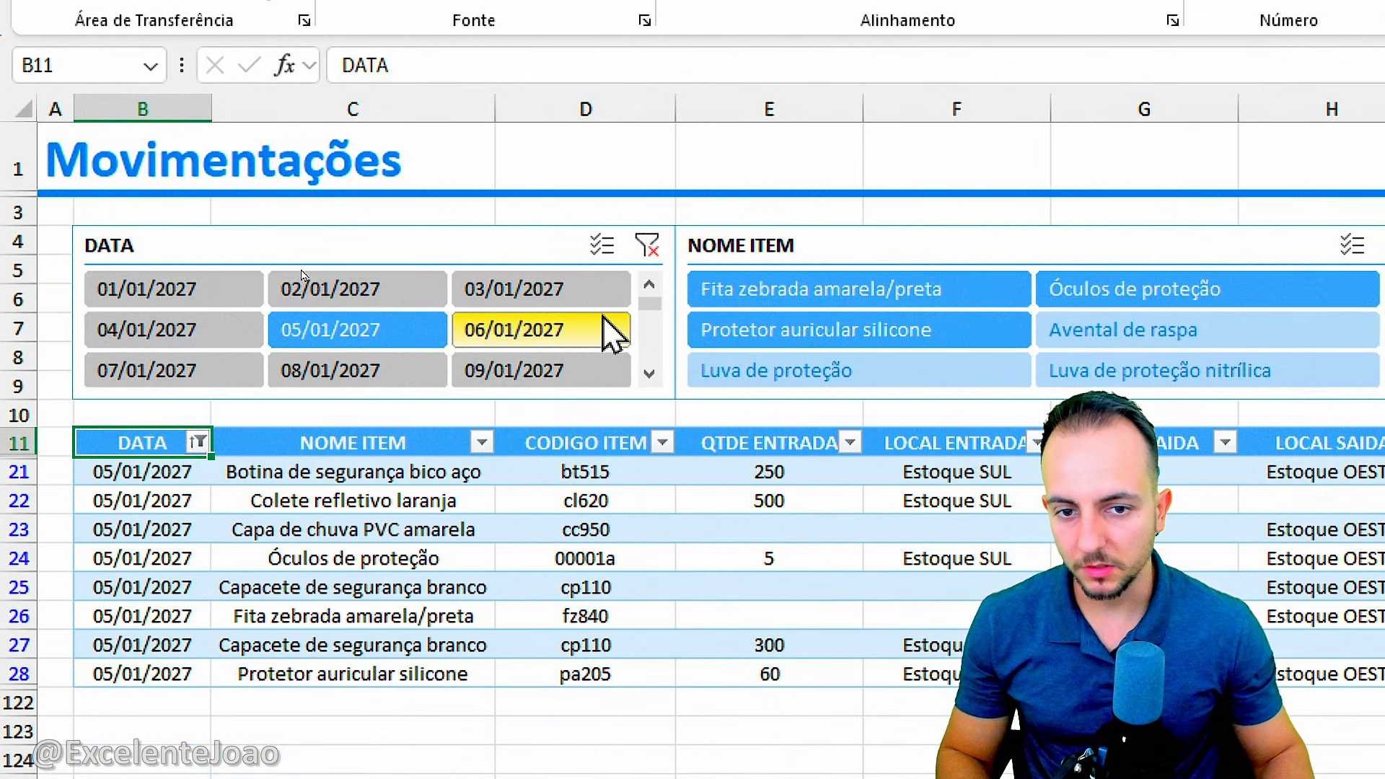
left_click(647, 245)
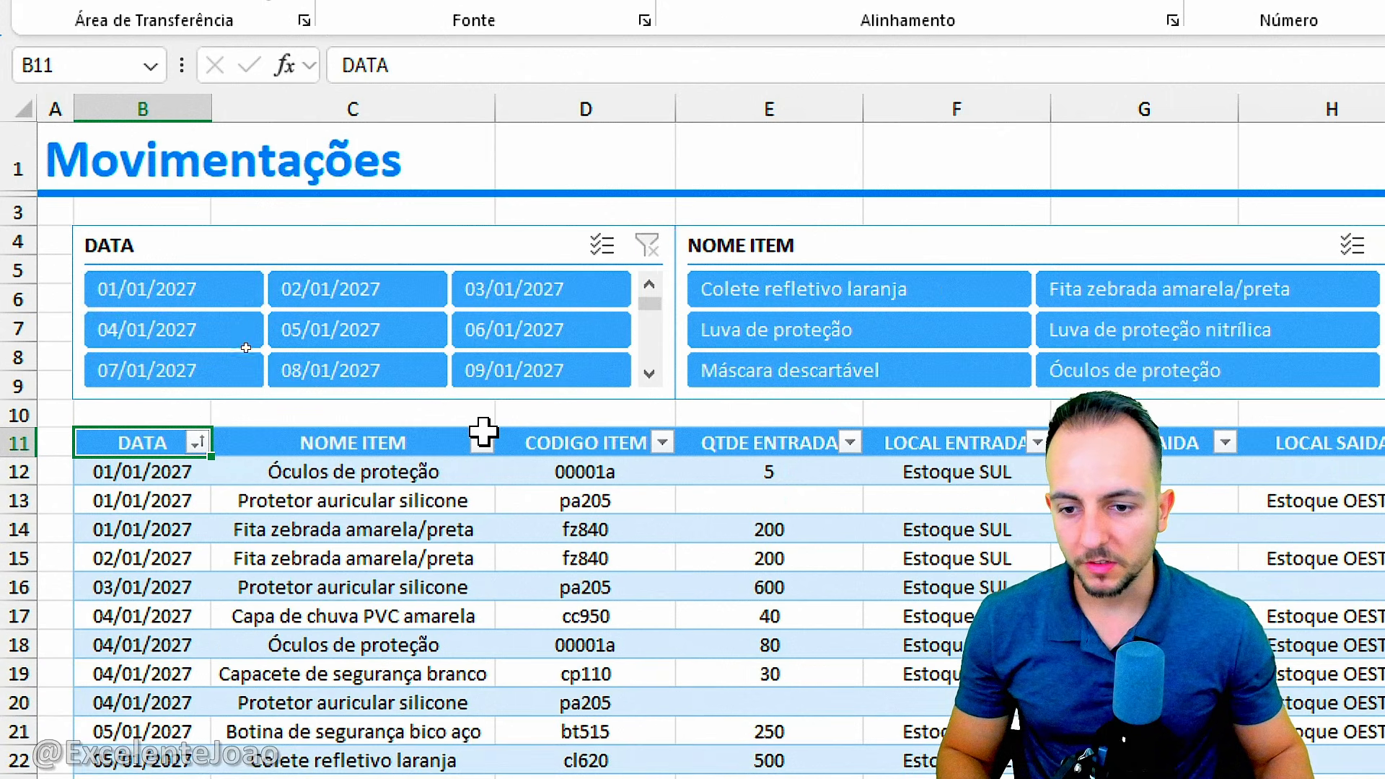
left_click(832, 422)
left_click(1175, 426)
left_click(1196, 412)
scroll(817, 424, "right", 3)
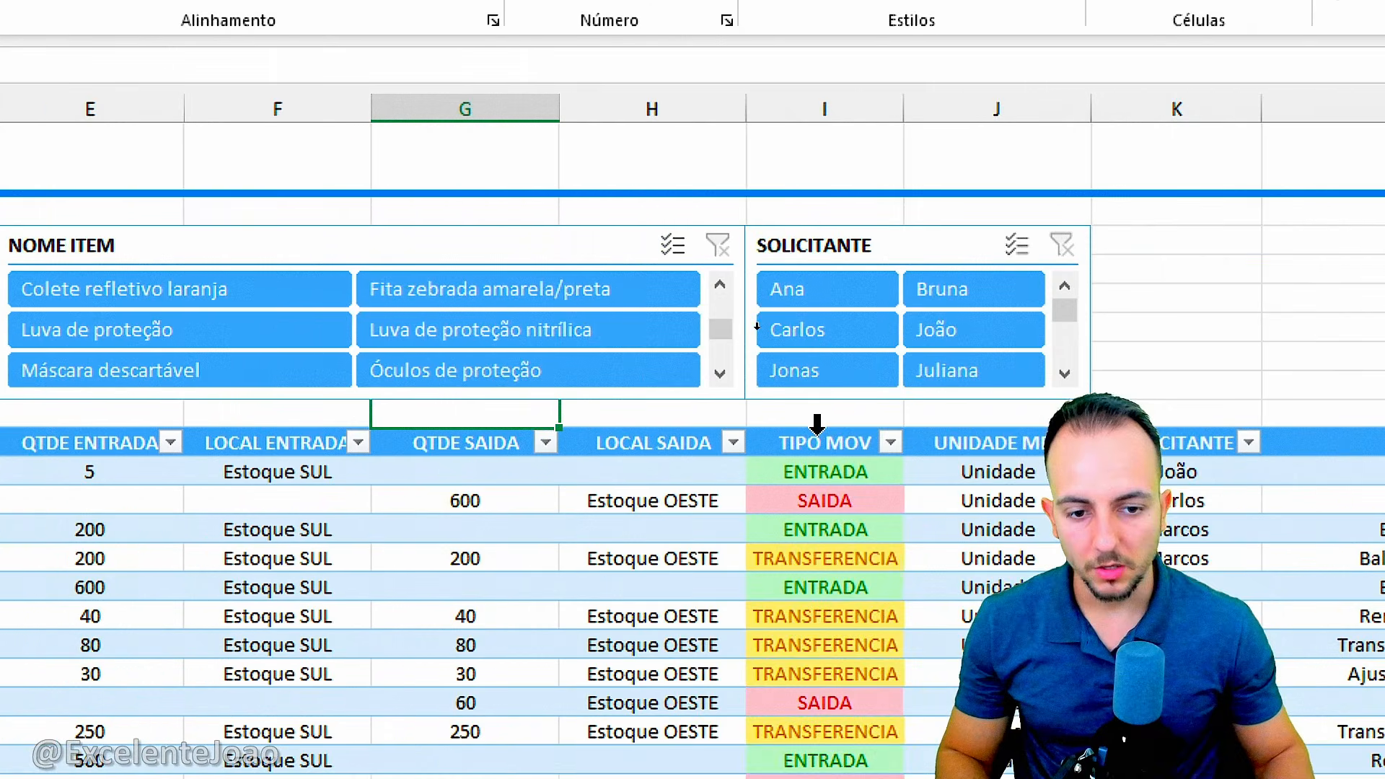
scroll(365, 457, "left", 2)
scroll(1185, 413, "right", 4)
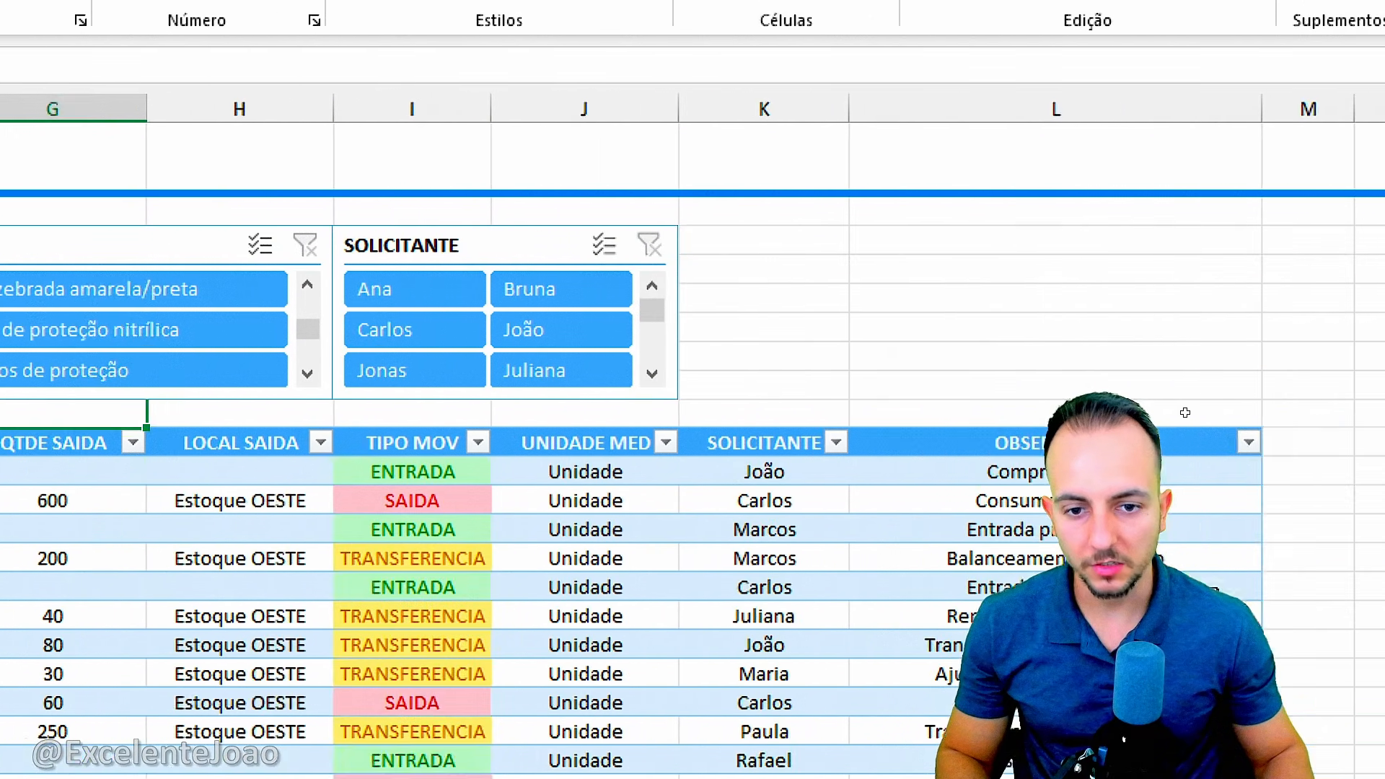
left_click_drag(690, 214, 780, 251)
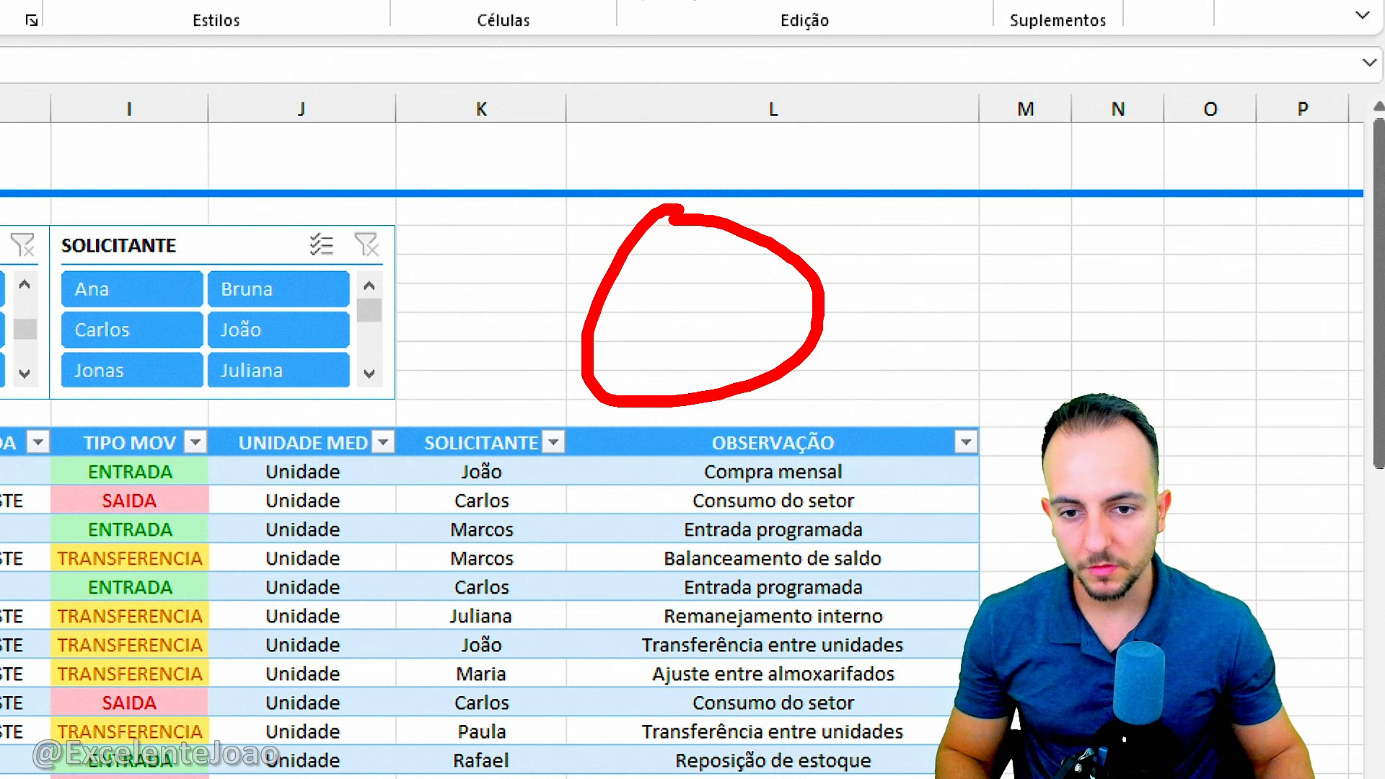
key("Escape")
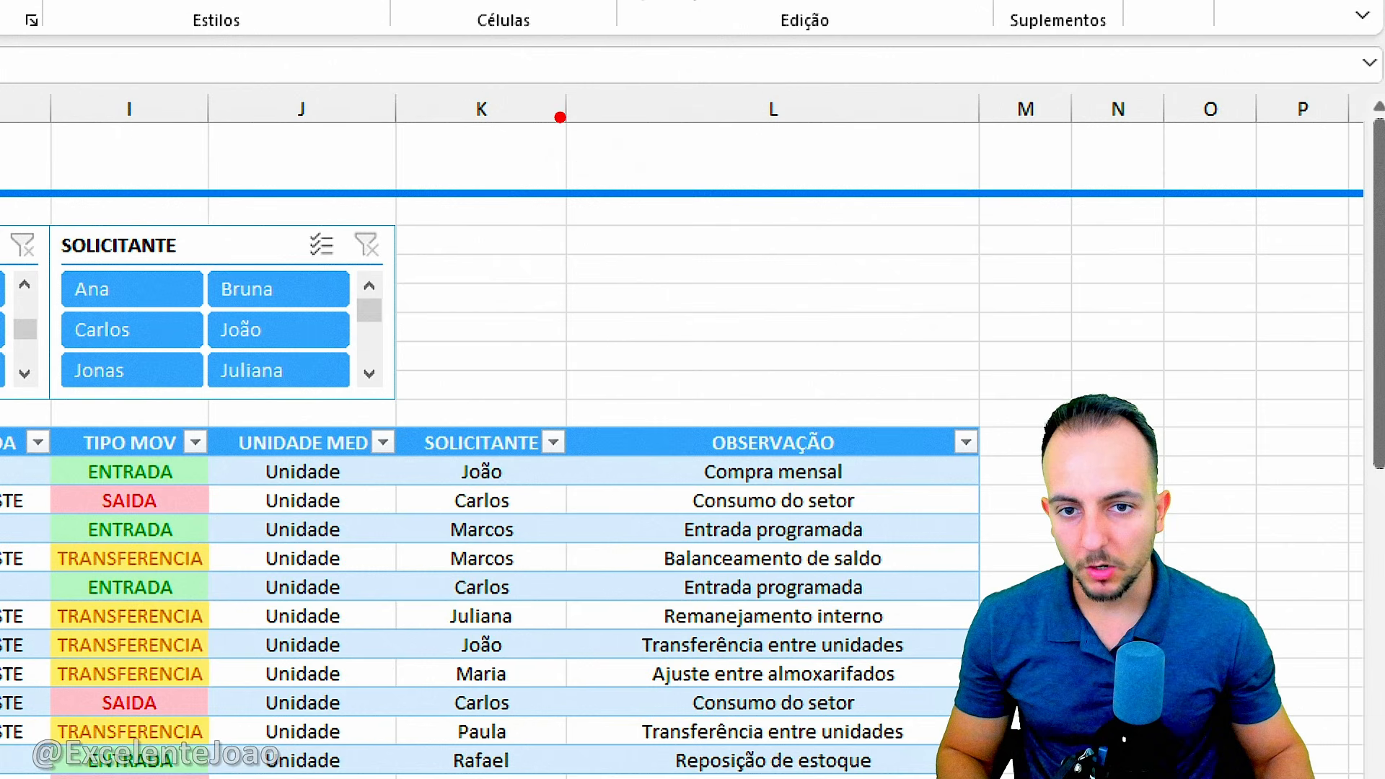
mouse_move(542, 79)
left_mouse_down()
mouse_move(591, 153)
mouse_move(725, 190)
left_mouse_up()
key("Escape")
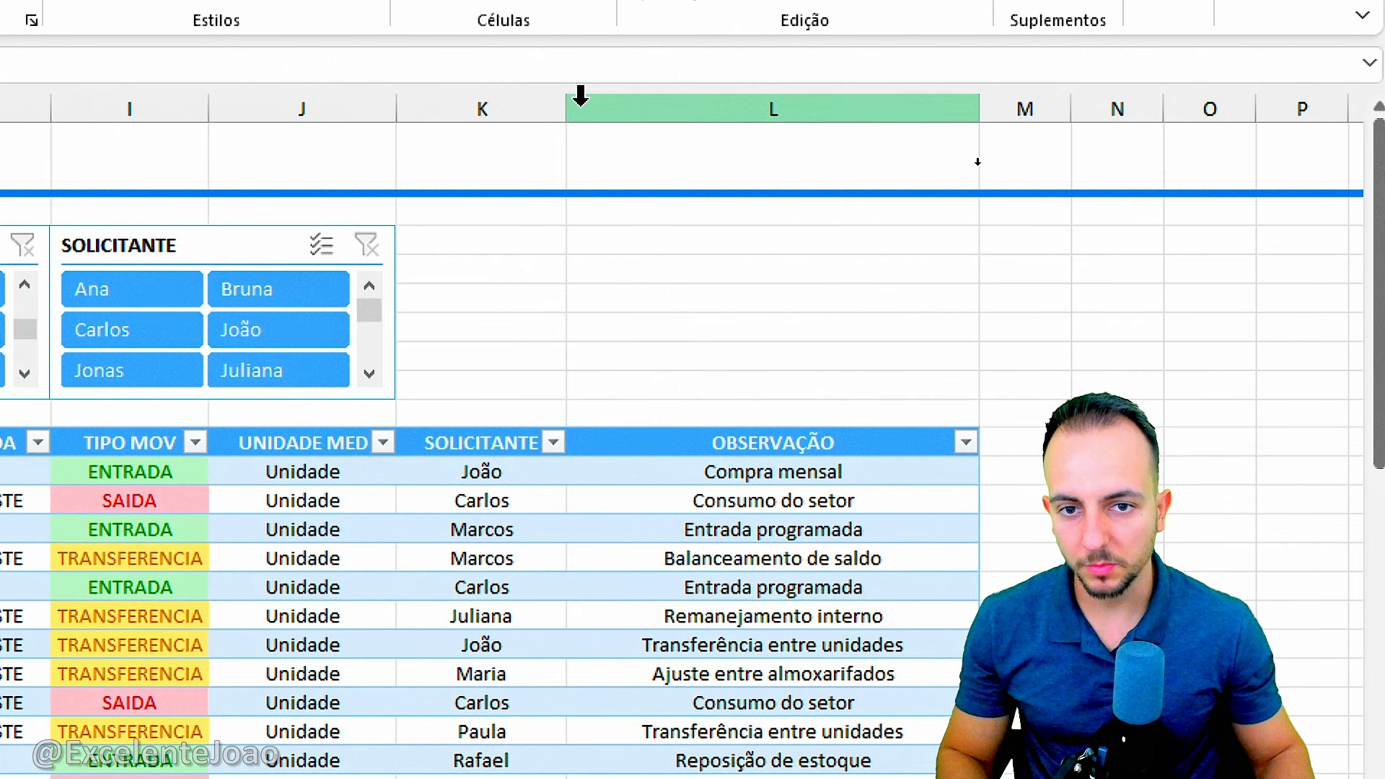
Widen the SOLICITANTE column K and auto-fit the OBSERVAÇÃO column L to its contents
left_click_drag(566, 108, 676, 117)
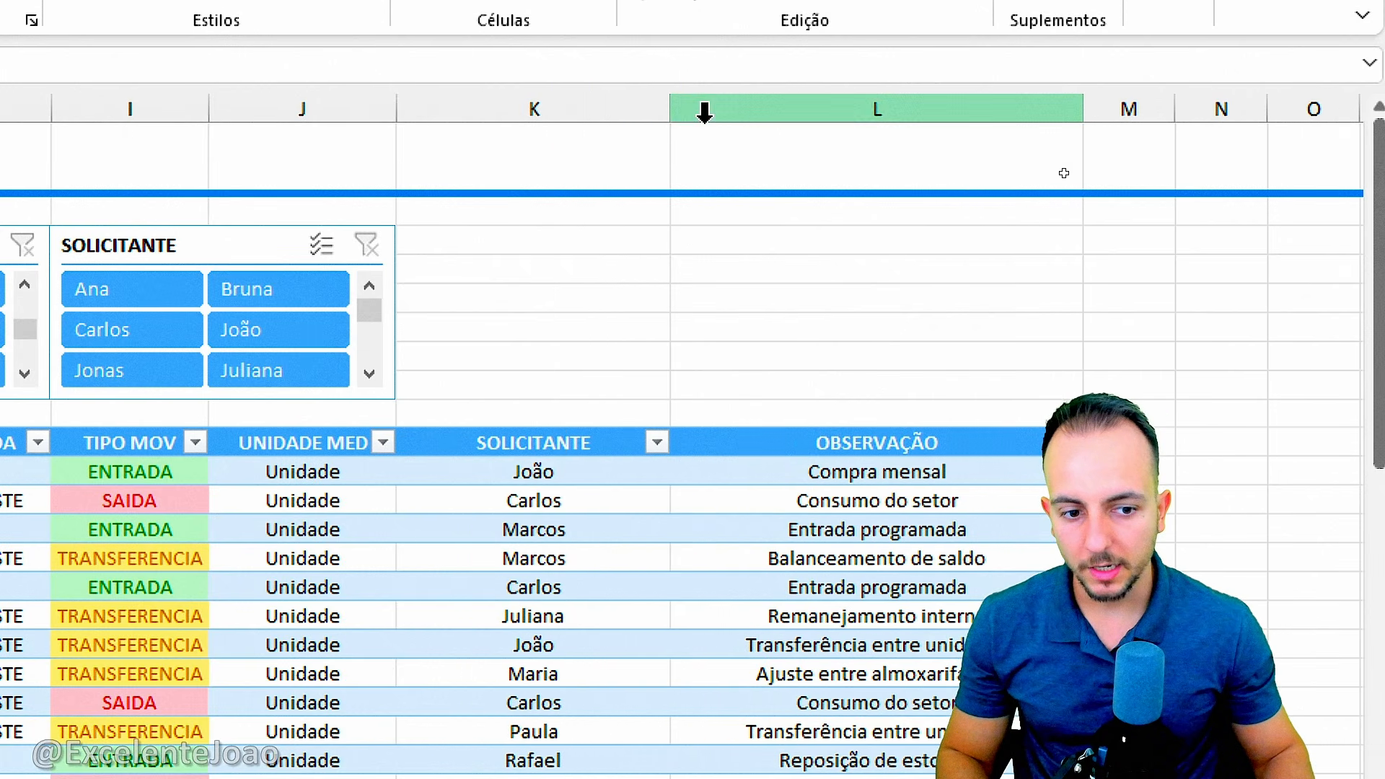
left_click_drag(1073, 117, 1073, 117)
double_click(1073, 117)
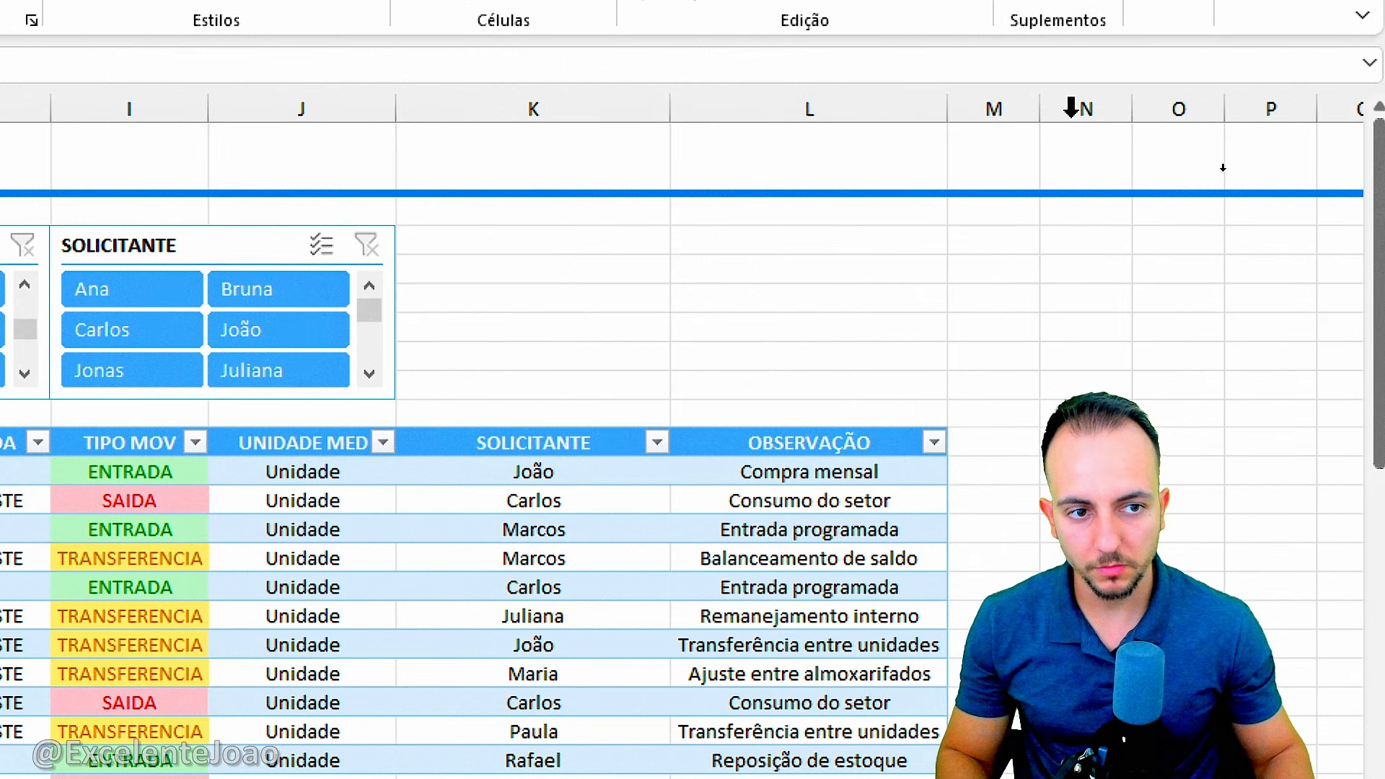
Widen the OBSERVAÇÃO column L and label cells K4, K6 and K8 as TOTAL DE ENTRADAS, TOTAL DE SAIDAS and SALDO FINAL
left_click(812, 107)
left_click_drag(947, 117, 990, 117)
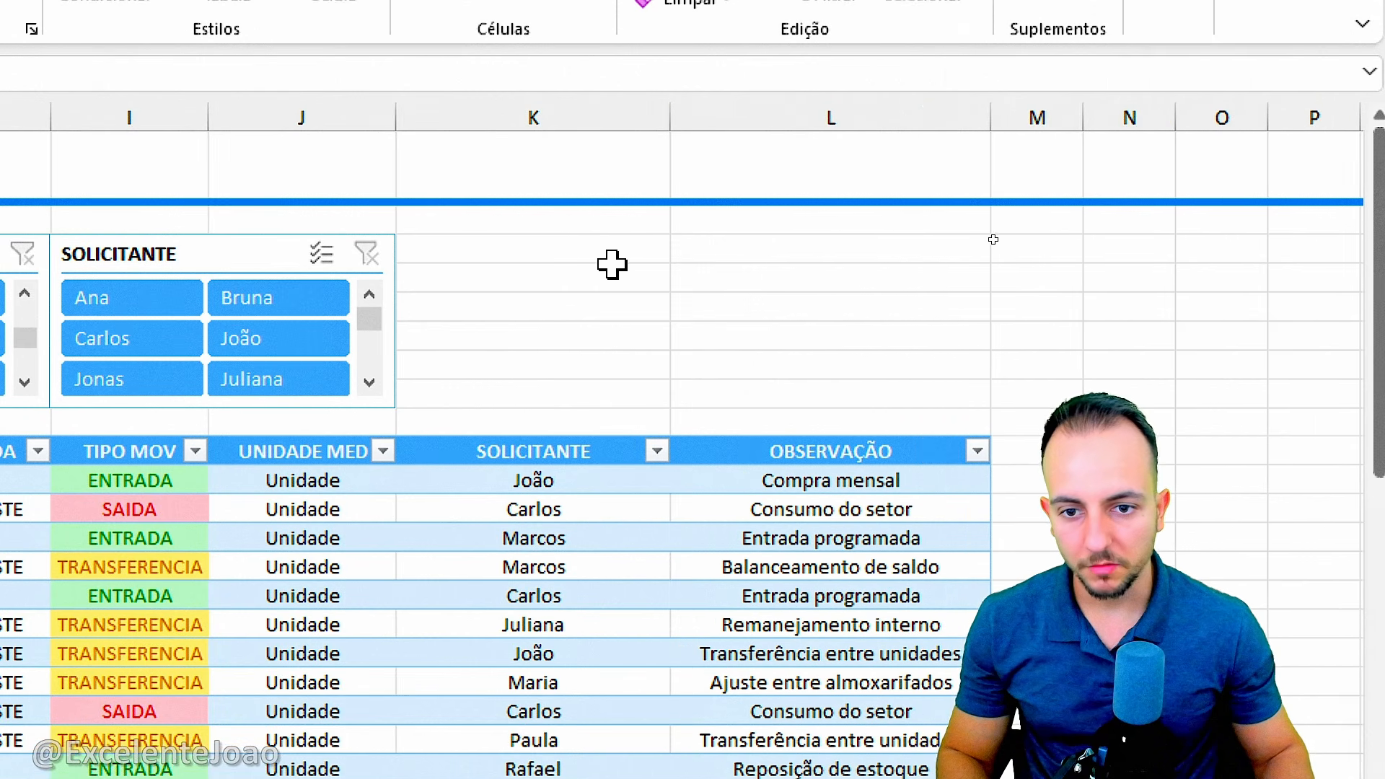
left_click(613, 256)
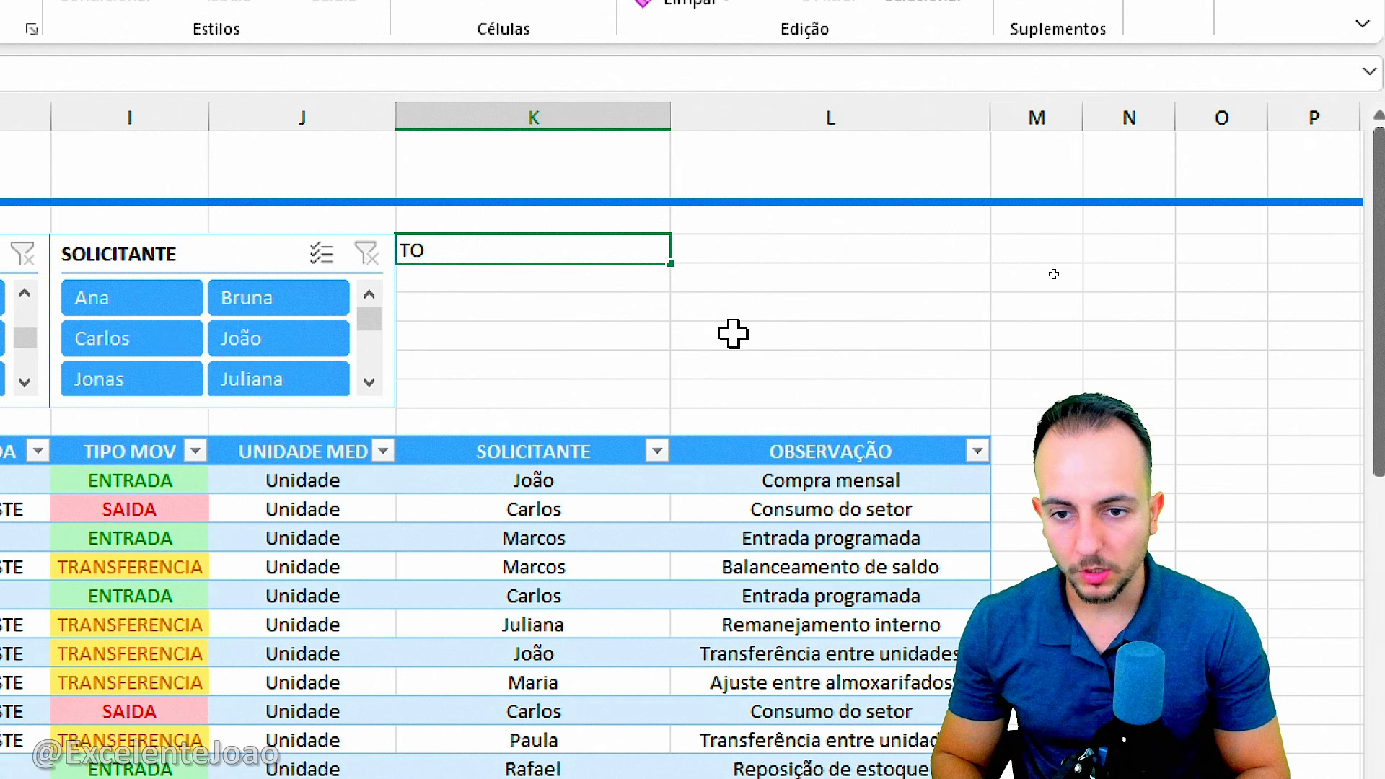
type("TOTAL DE ENTRADAS")
key("Return")
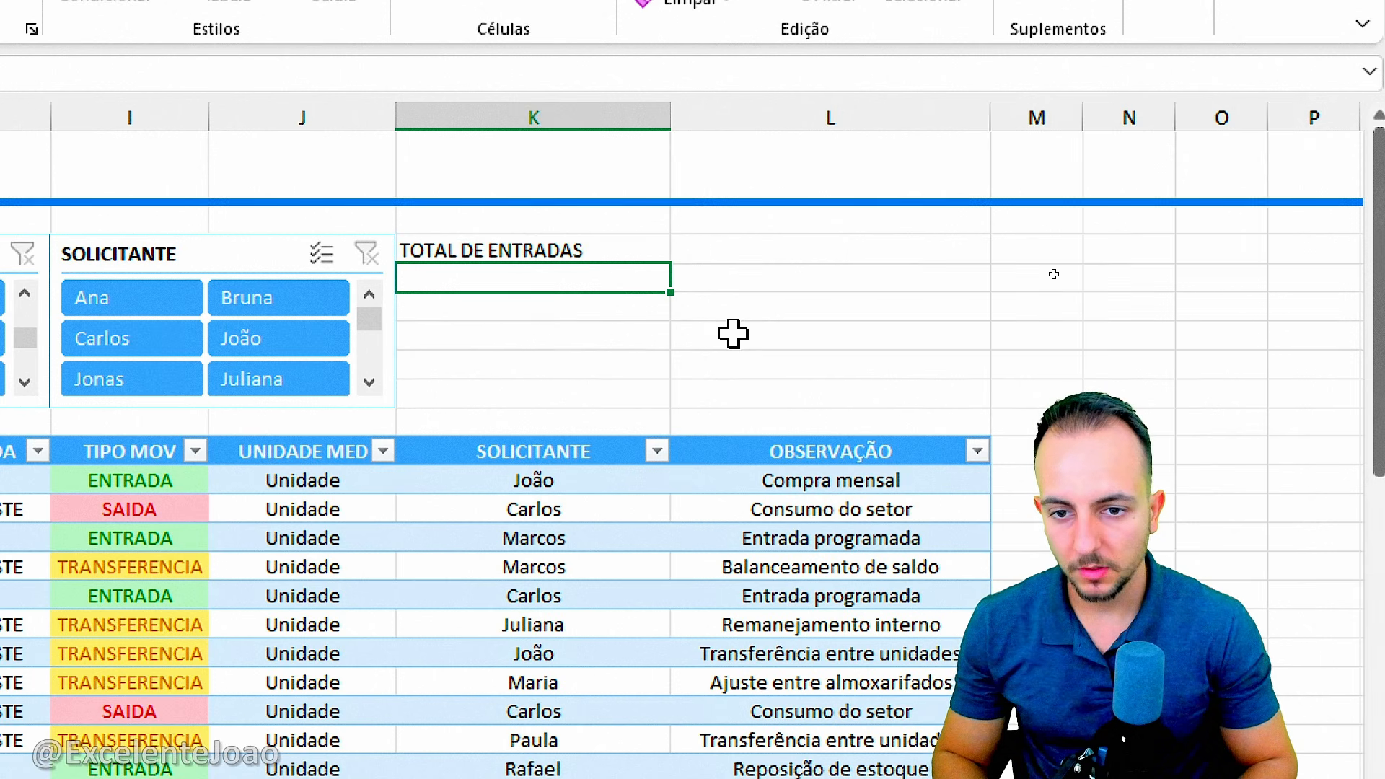
key("Return")
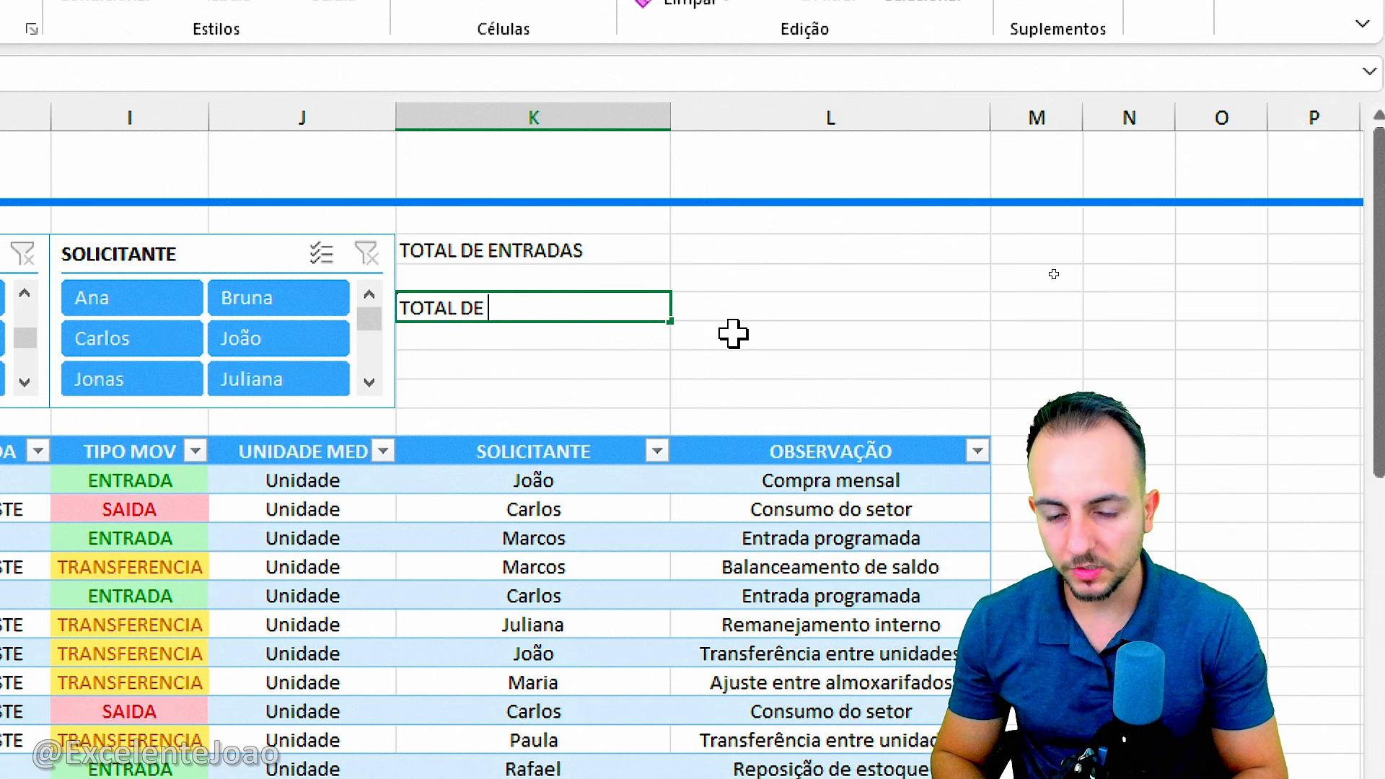
key("Return")
key("Return")
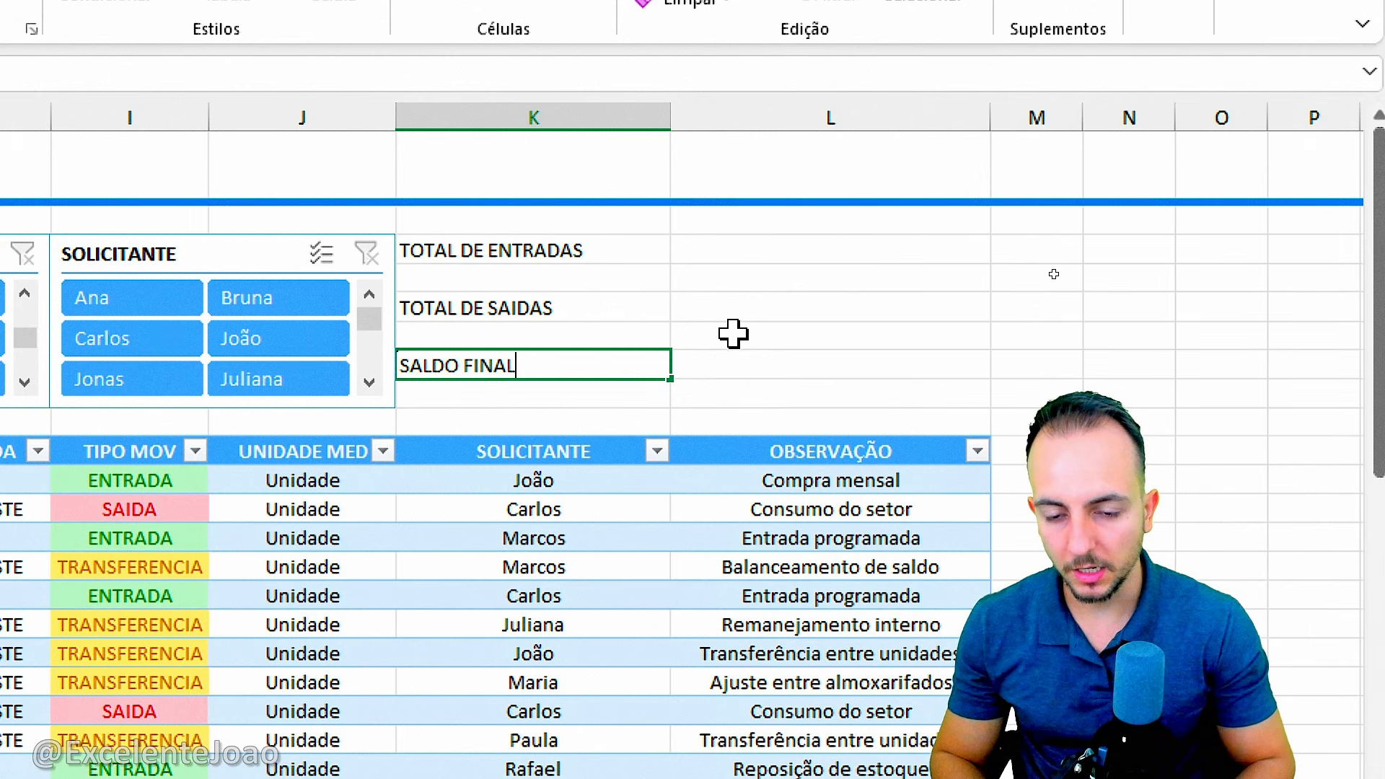
key("Return")
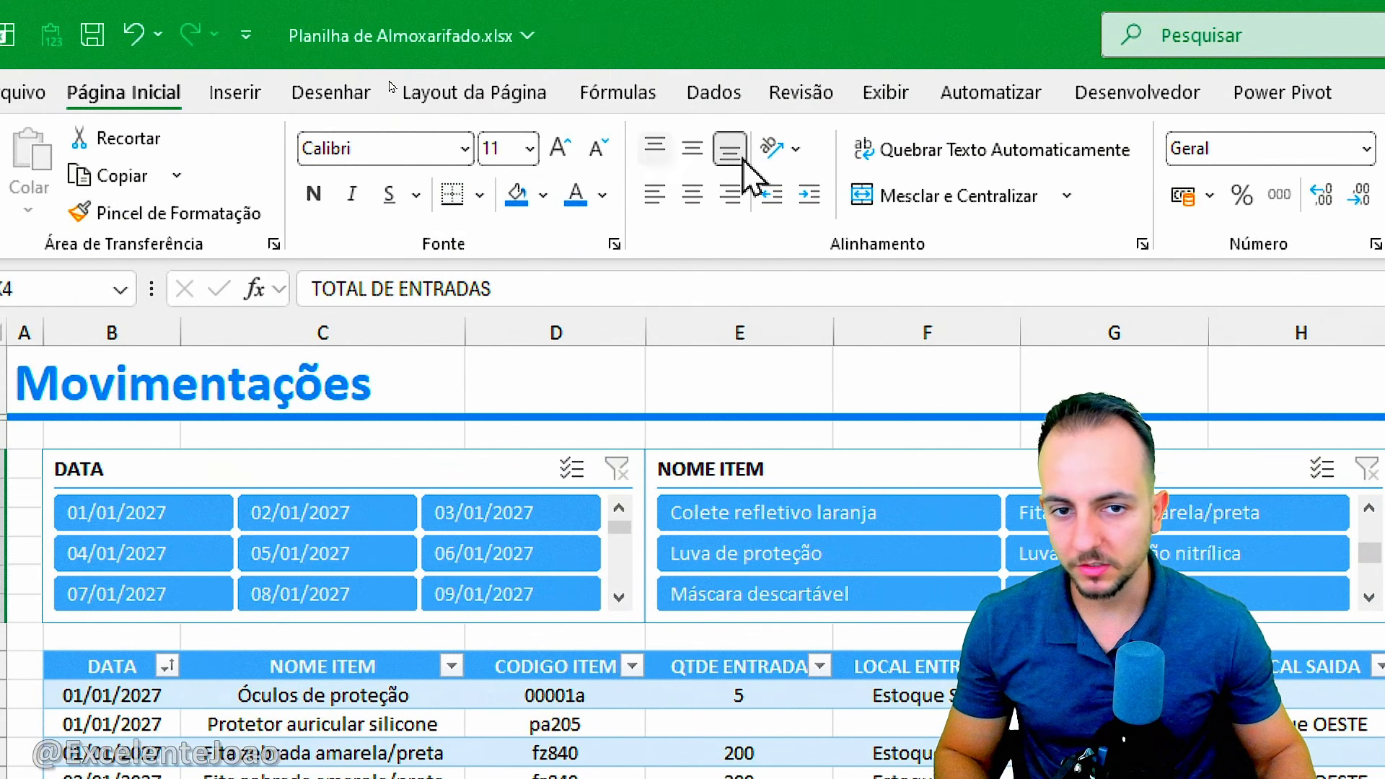
Center the K4:K9 totals block vertically and horizontally, add all borders, and make its text bold at size 12
left_click(691, 148)
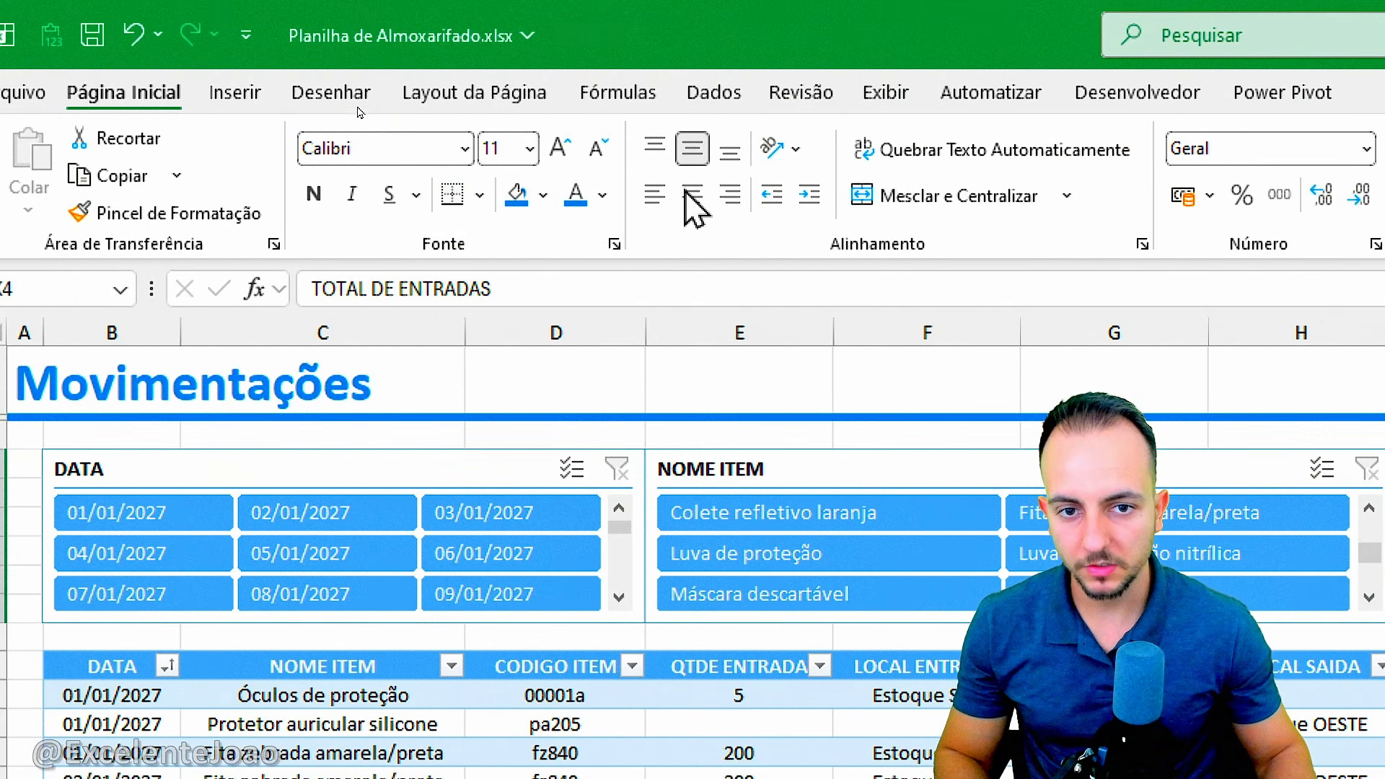
left_click(691, 196)
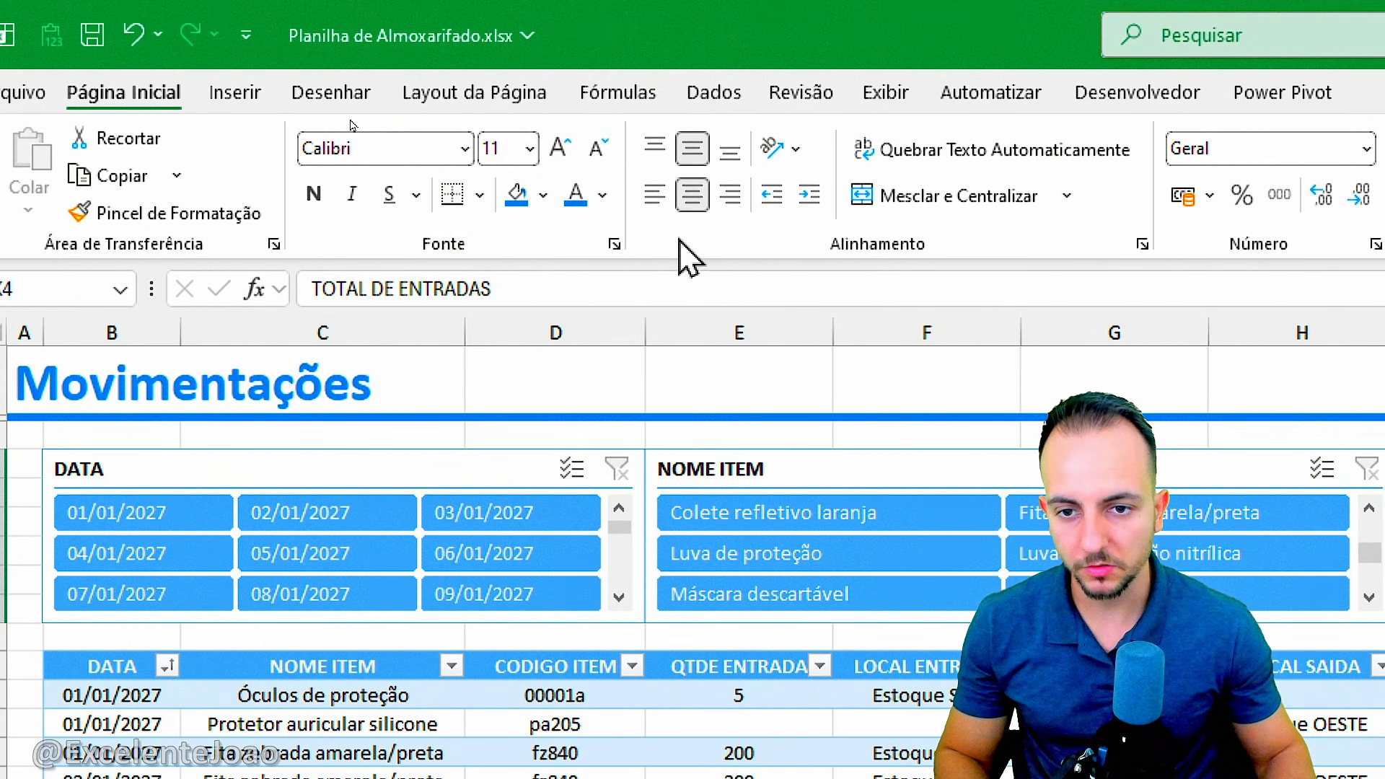
left_click(479, 195)
left_click(550, 488)
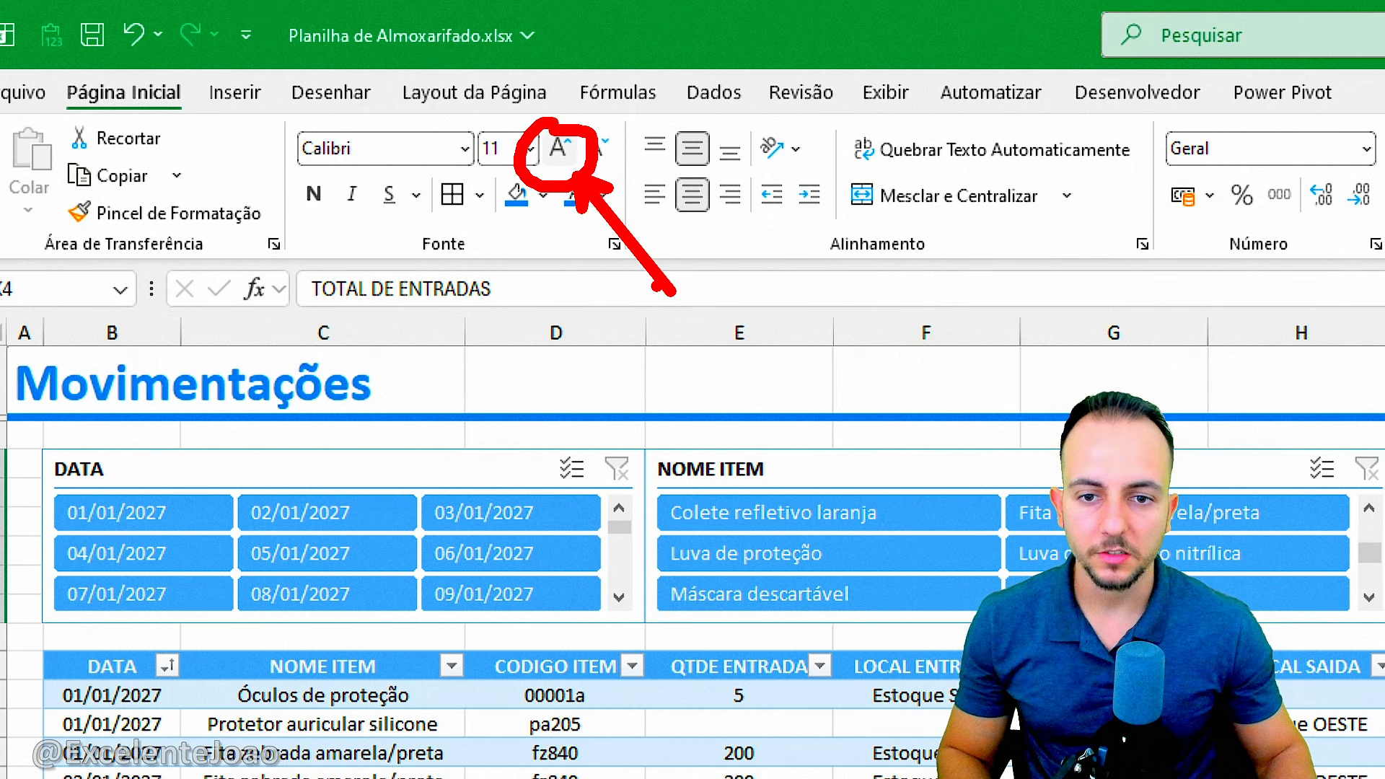
left_click(569, 165)
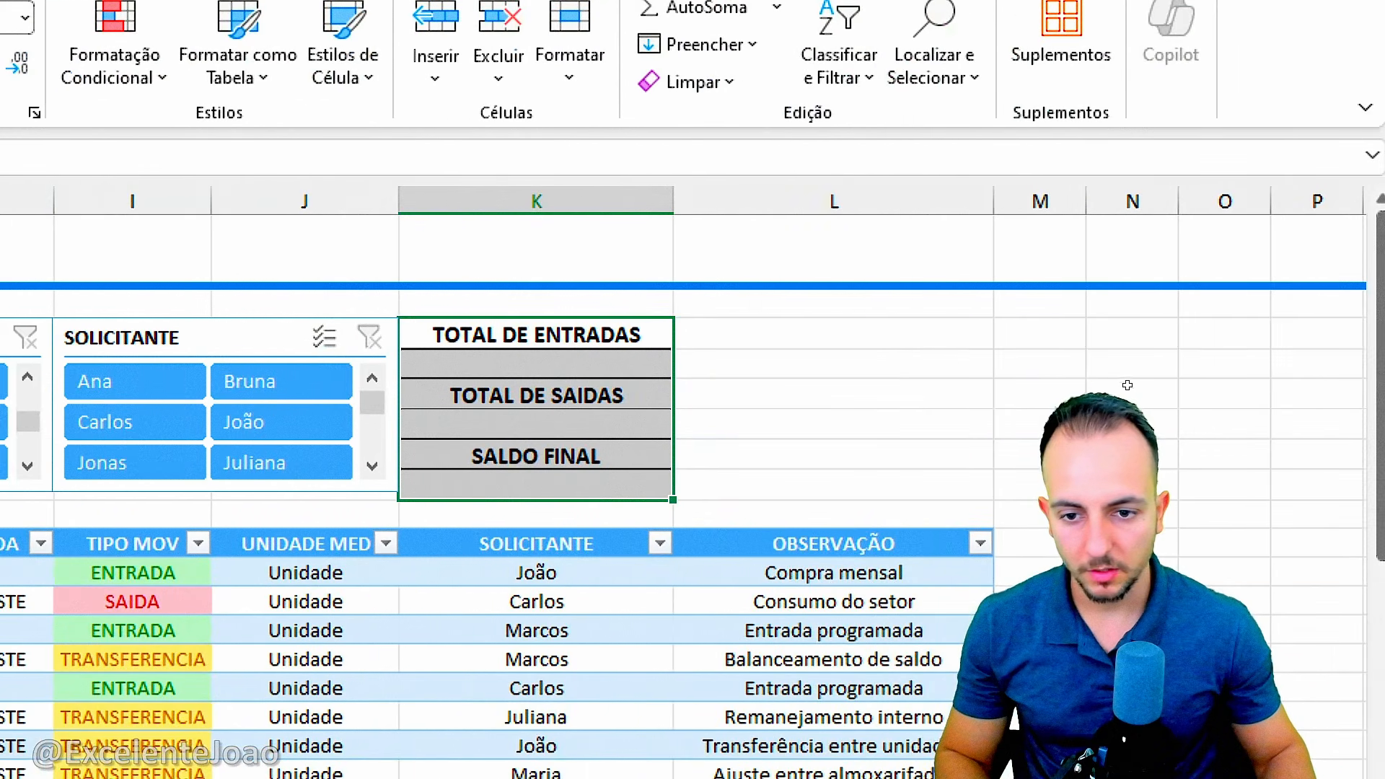
Fill the TOTAL DE ENTRADAS label light green, the TOTAL DE SAIDAS label light orange and the SALDO FINAL label light blue
left_click(570, 331)
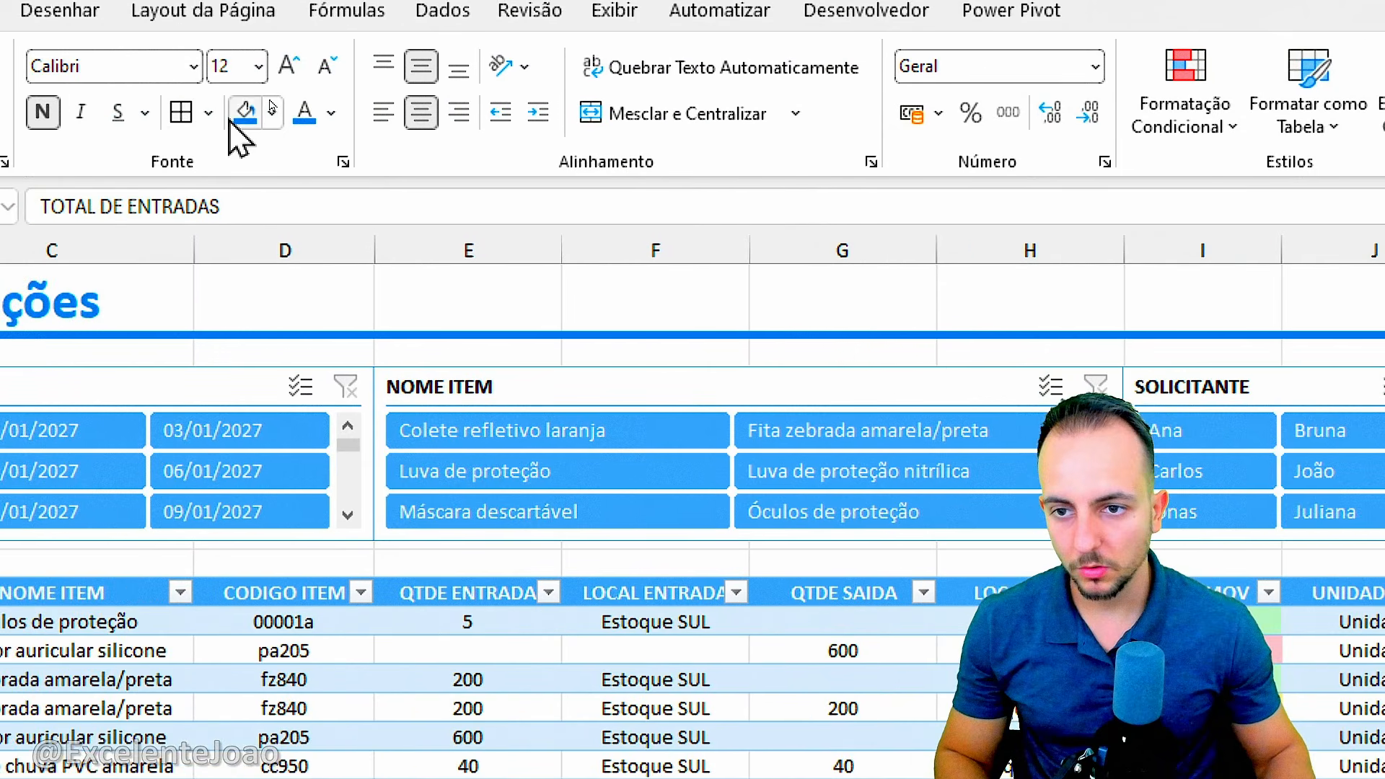
left_click(271, 112)
left_click(615, 321)
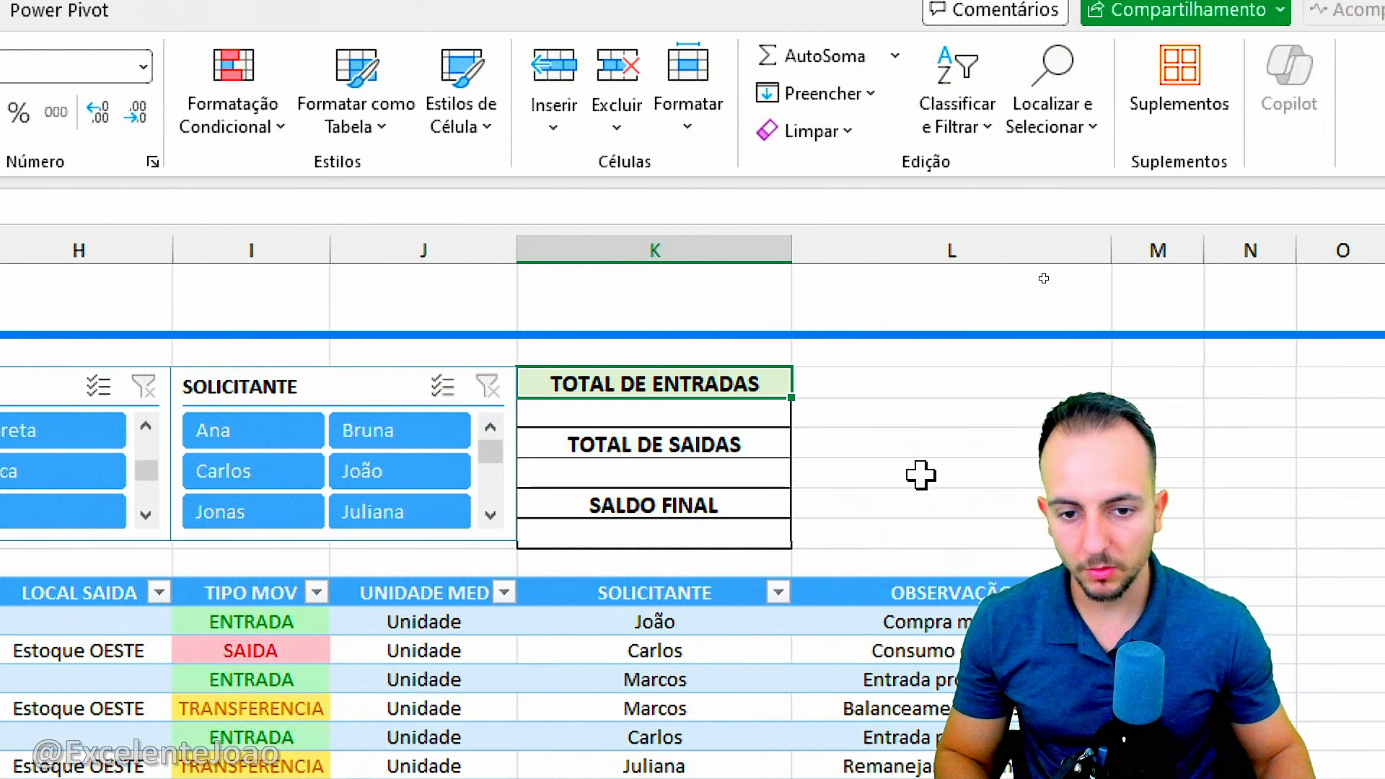
left_click(655, 450)
left_click(180, 121)
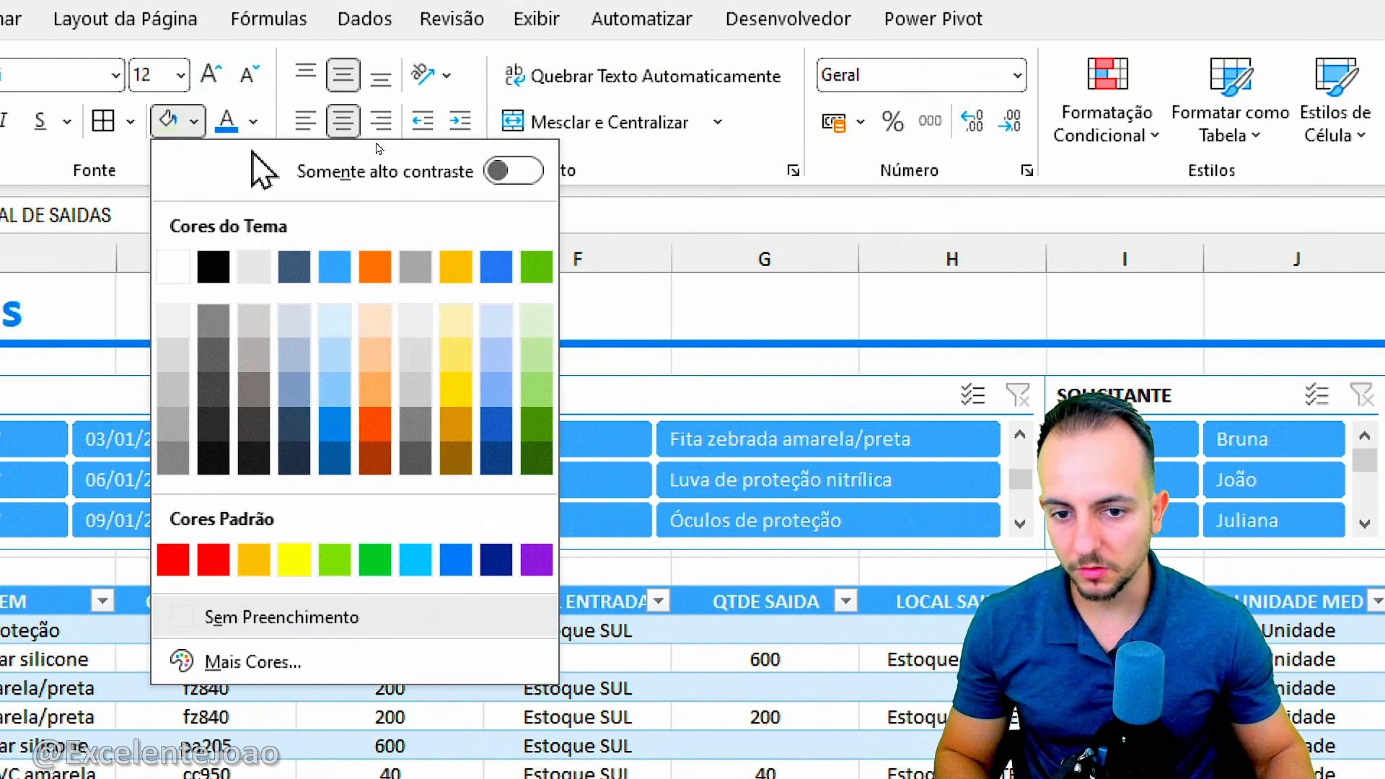
left_click(375, 320)
left_click(754, 519)
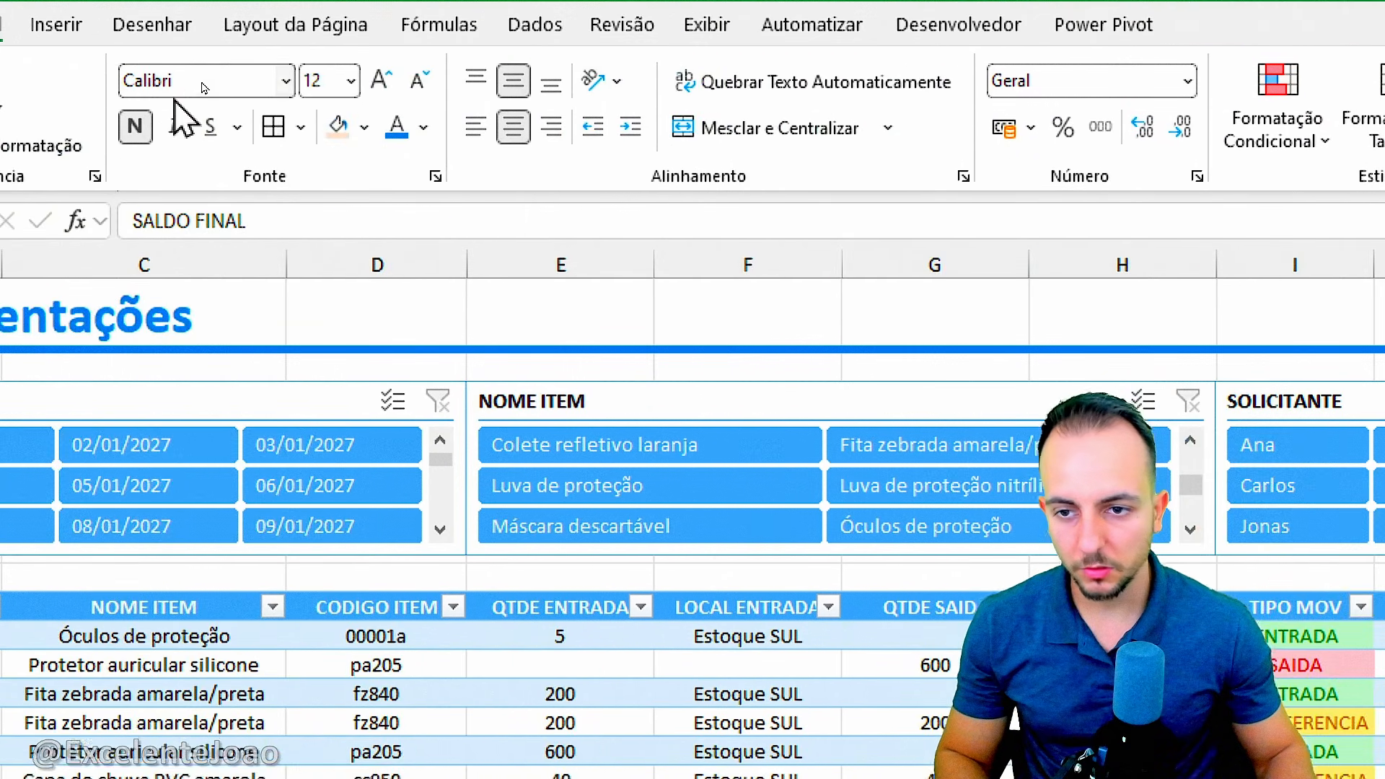
left_click(361, 131)
left_click(507, 323)
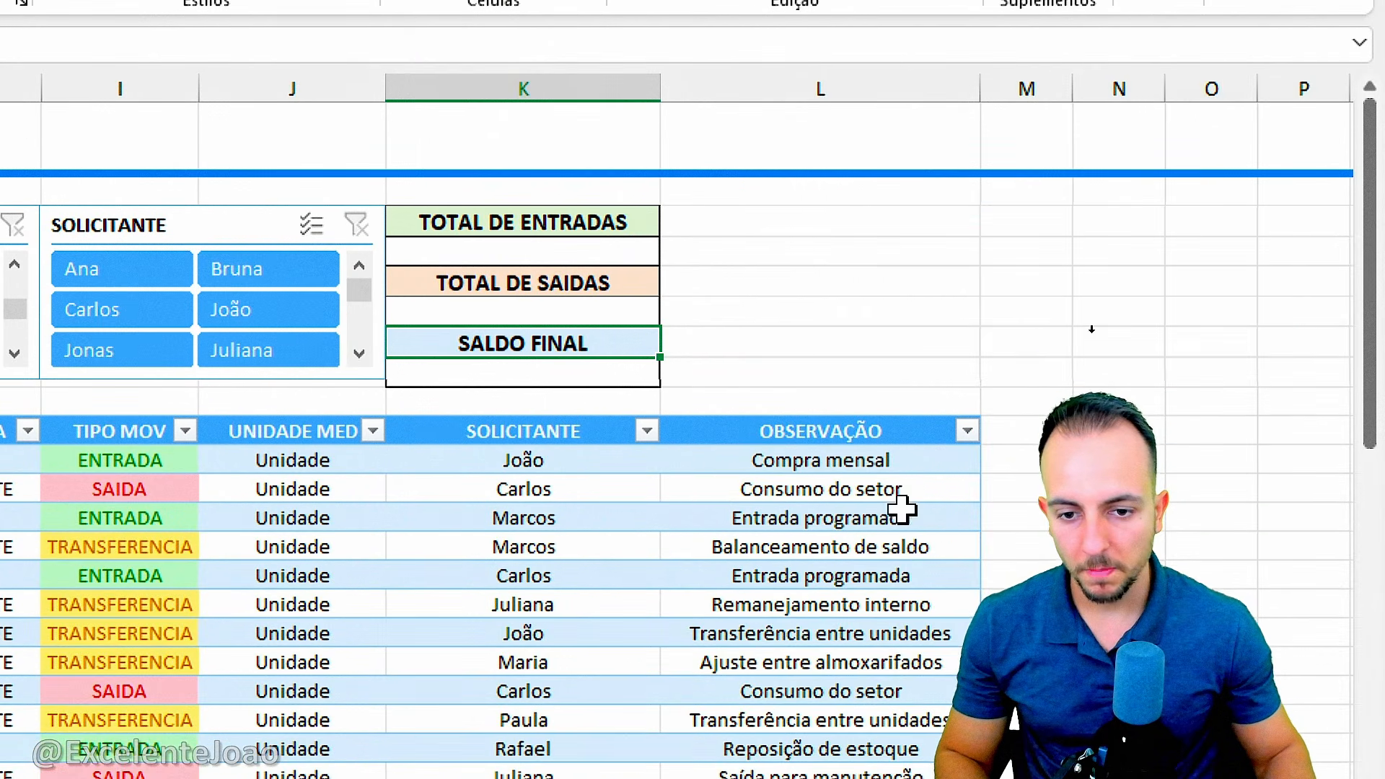
Enter the formula =K5-K7 in the cell below SALDO FINAL to subtract total exits from total entries
left_click(497, 370)
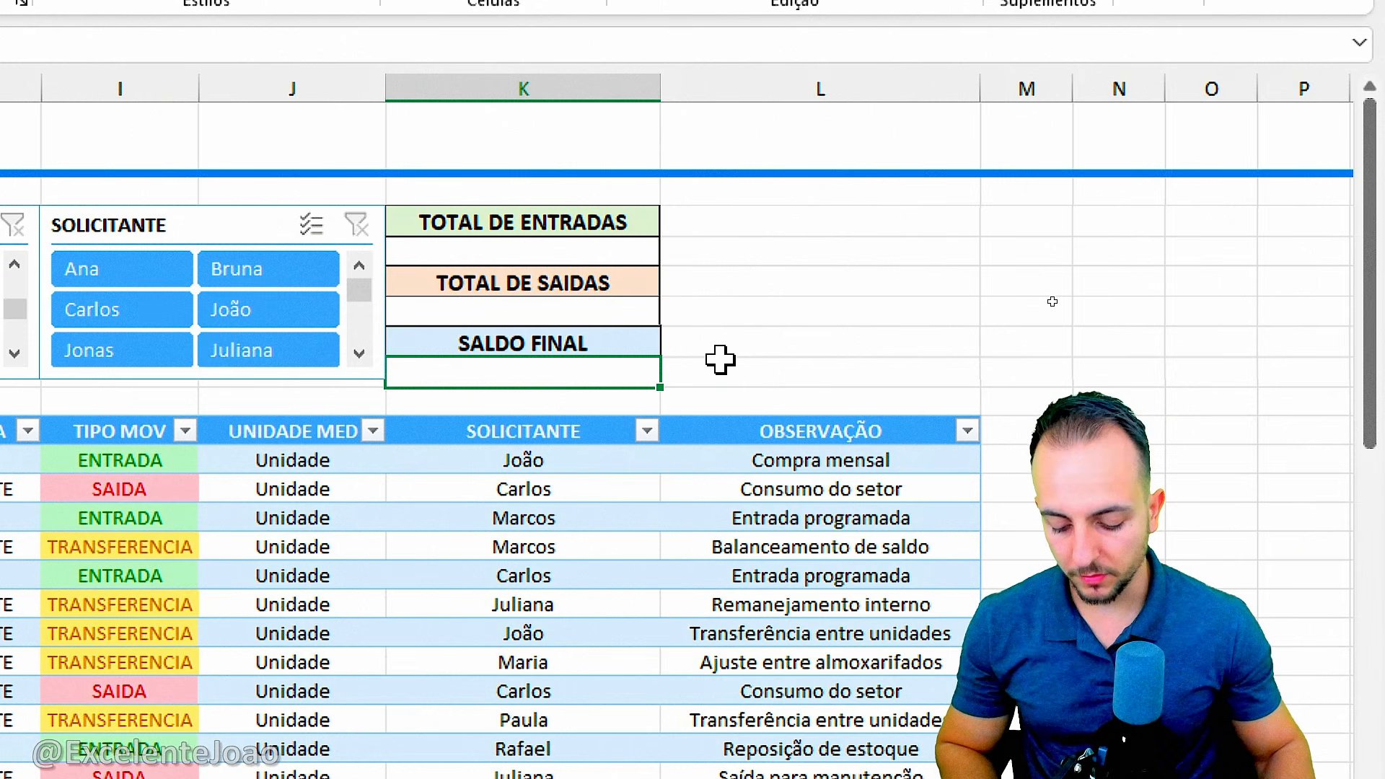
type("=")
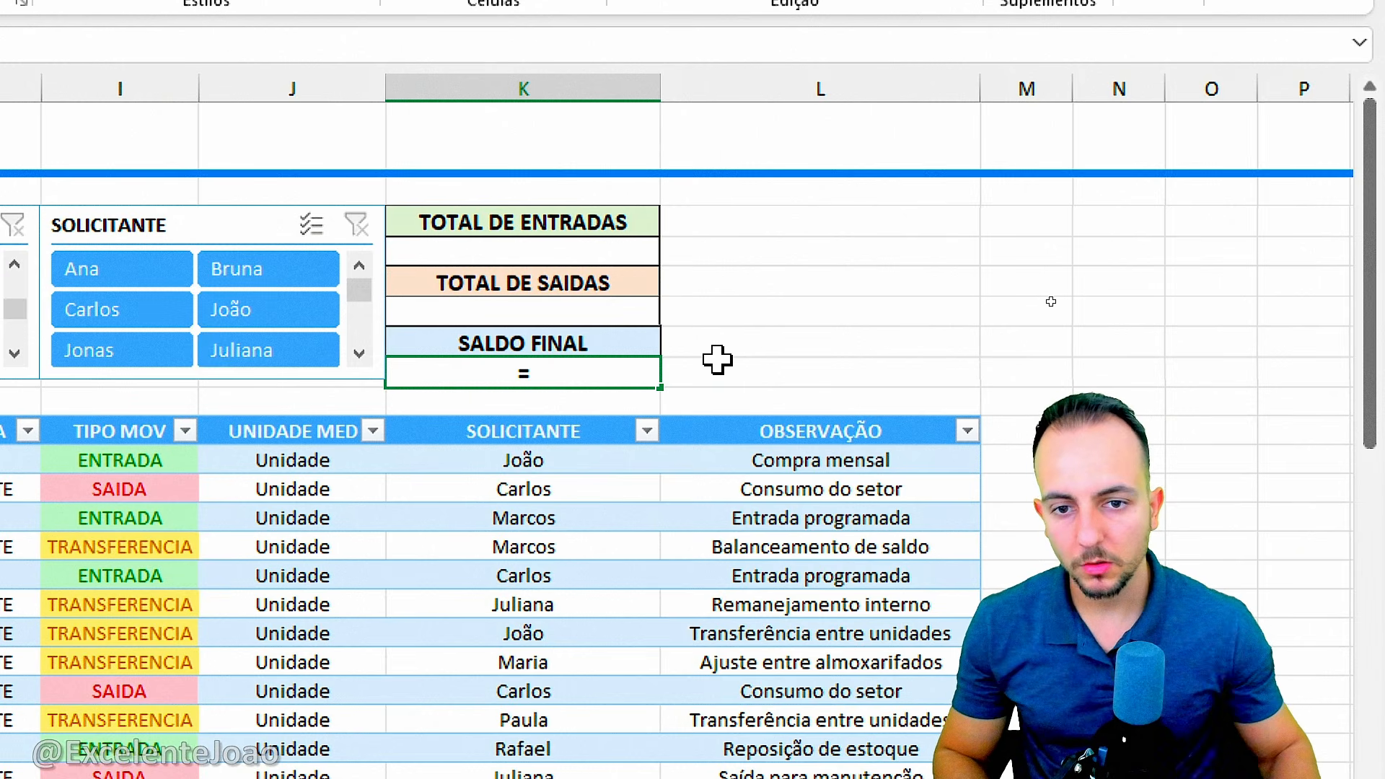
left_click(546, 249)
type("-")
left_click(552, 312)
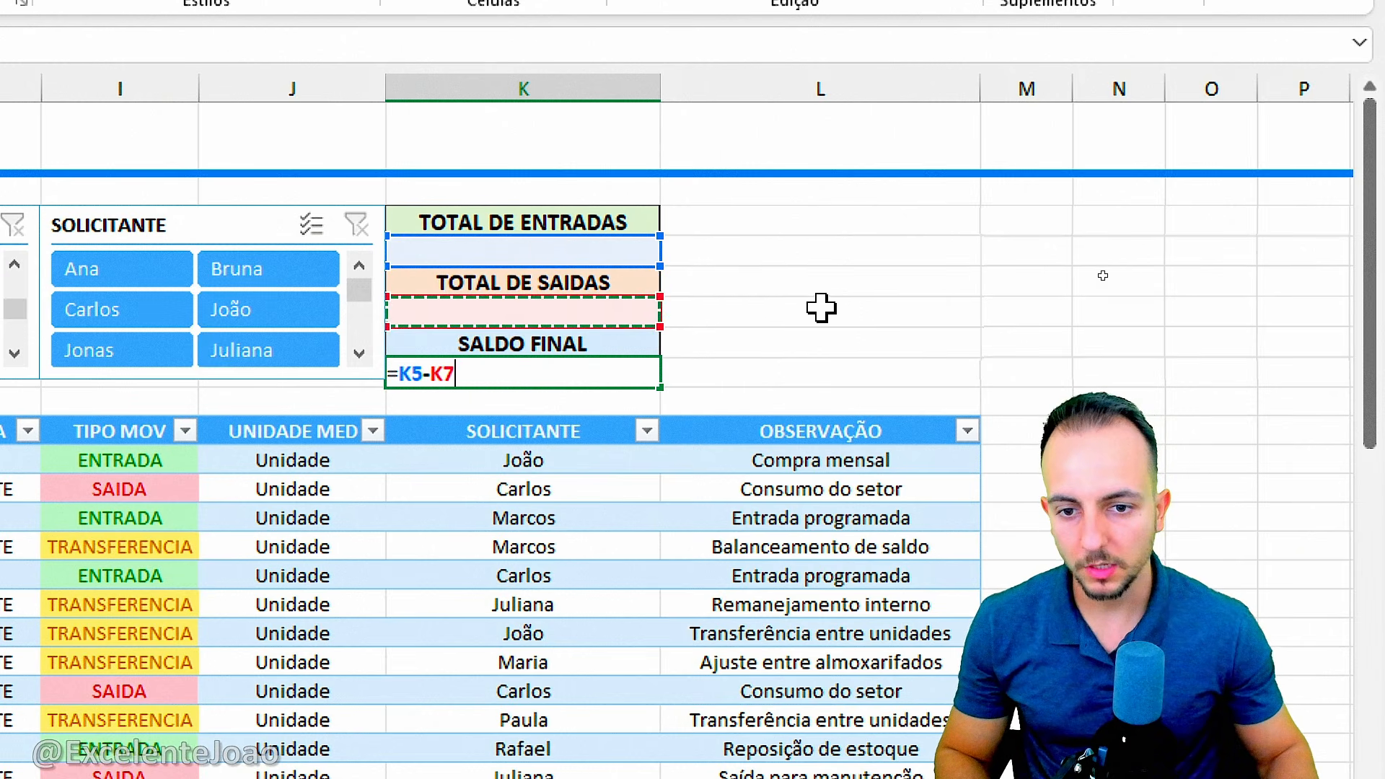
key("Return")
Filter the movements table to Luva de proteção with the NOME ITEM slicer, examine its QTDE ENTRADA and QTDE SAIDA values and clear the filter
left_click(599, 254)
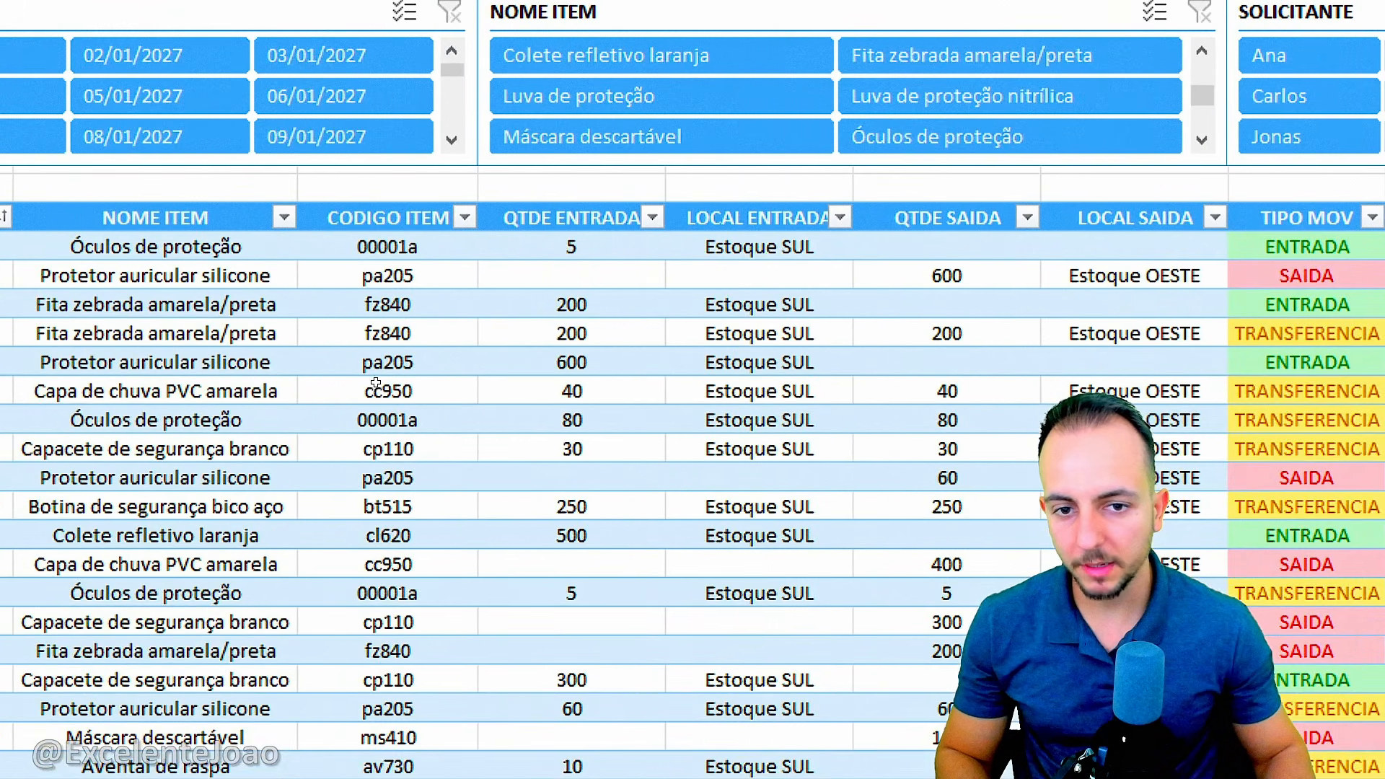
mouse_move(576, 182)
left_mouse_down()
mouse_move(496, 326)
mouse_move(527, 201)
left_mouse_up()
key("Escape")
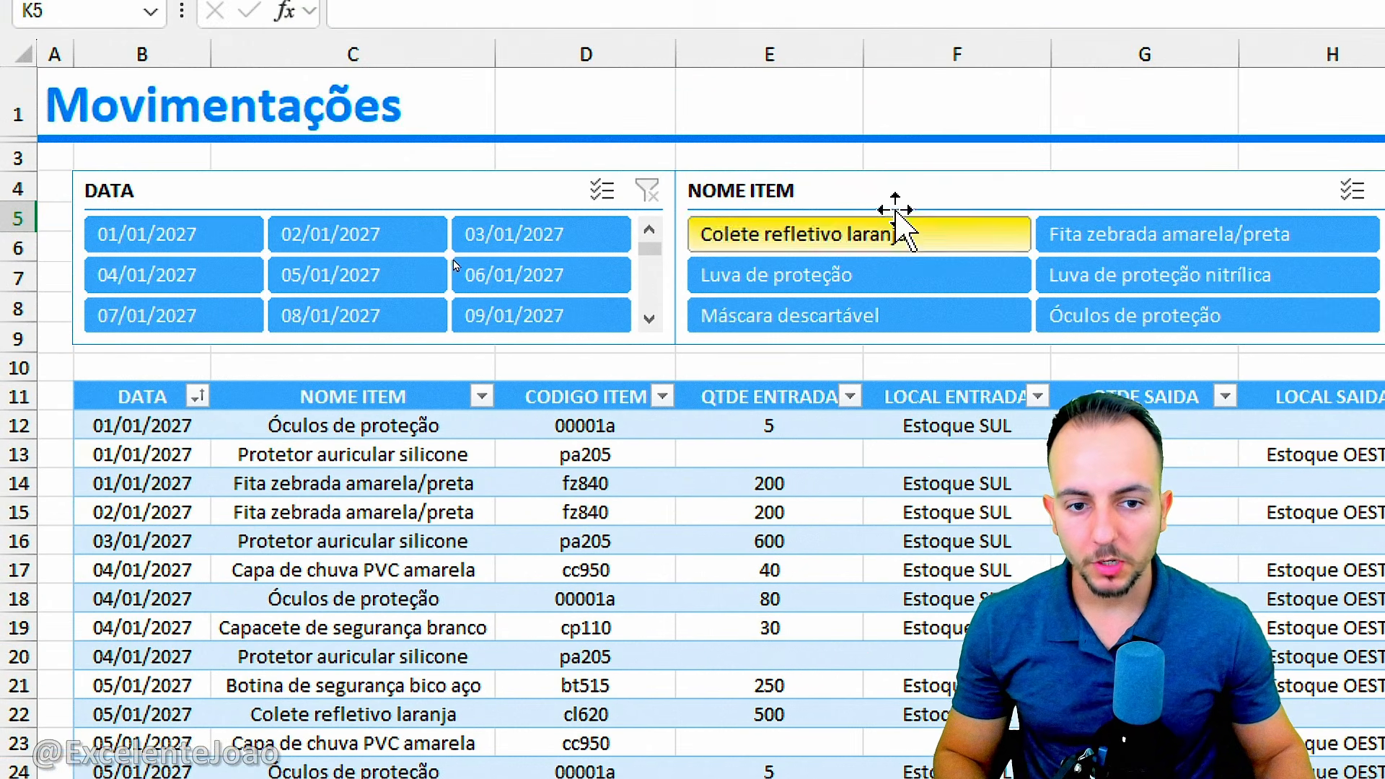
left_click(826, 108)
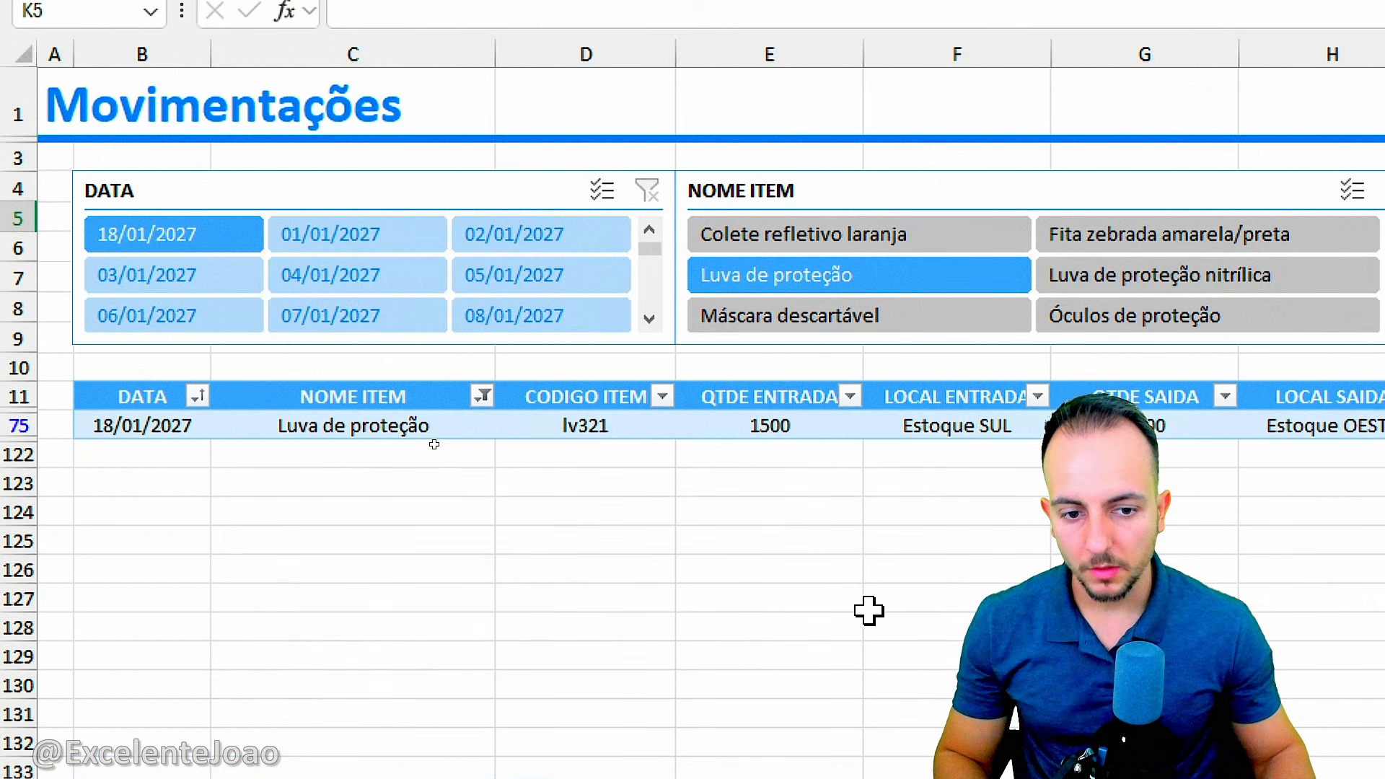
mouse_move(800, 435)
left_mouse_down()
mouse_move(742, 473)
mouse_move(807, 473)
mouse_move(843, 554)
left_mouse_up()
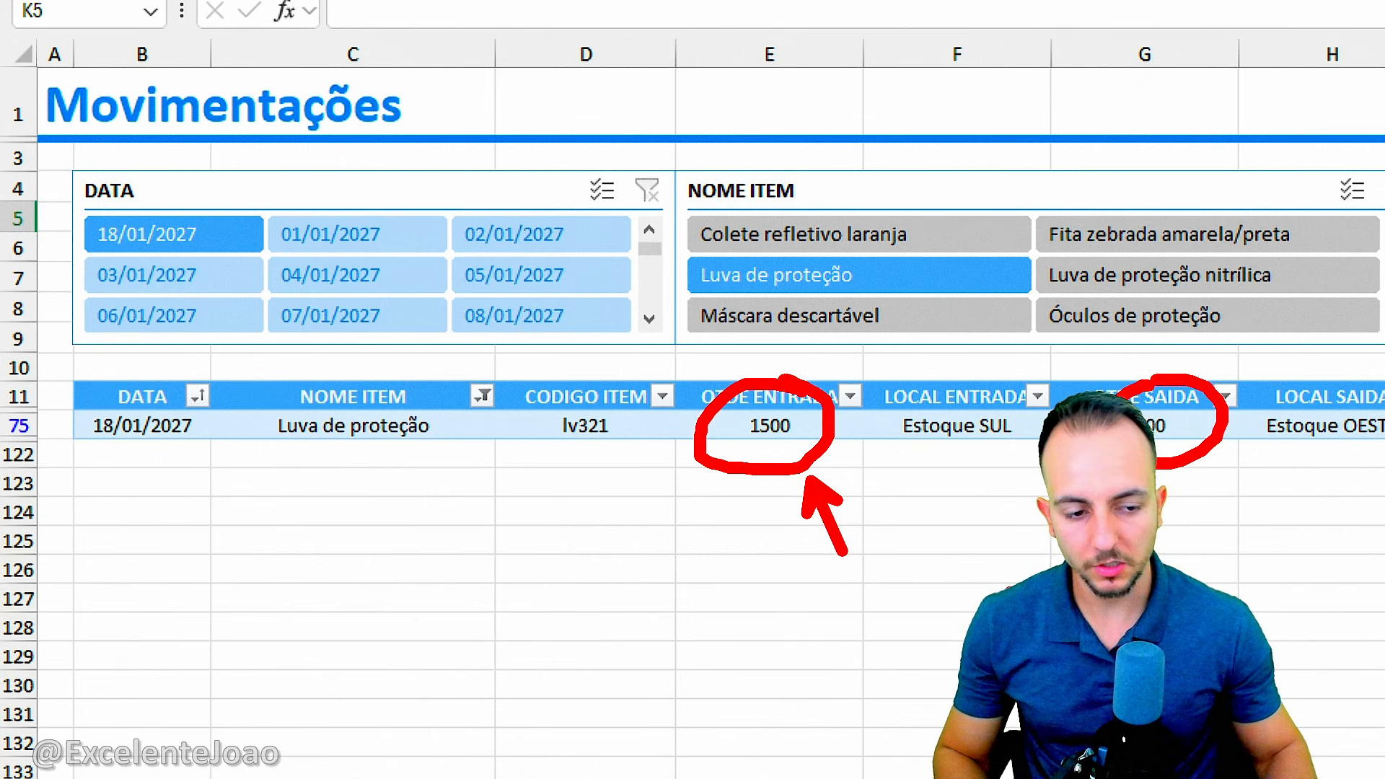
key("Escape")
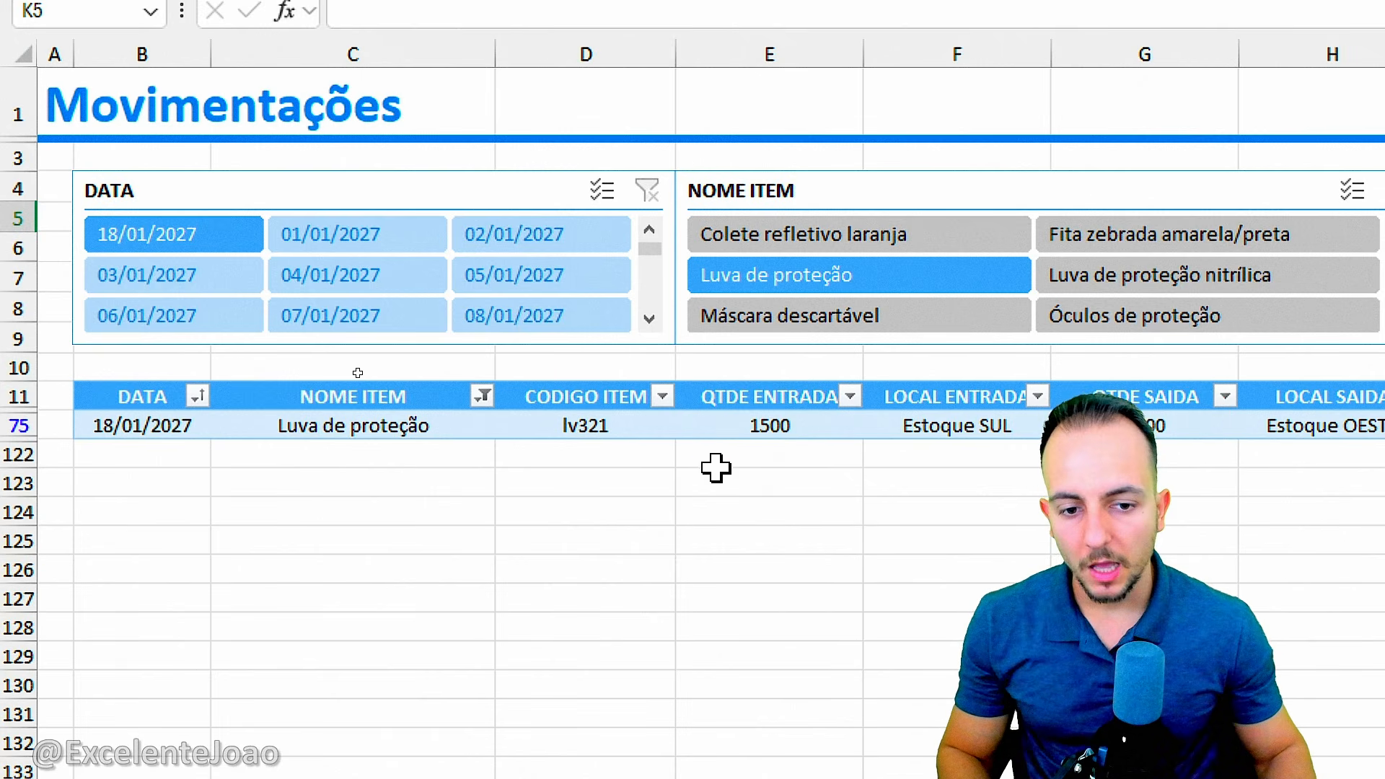
mouse_move(769, 364)
left_mouse_down()
mouse_move(689, 472)
mouse_move(687, 363)
left_mouse_up()
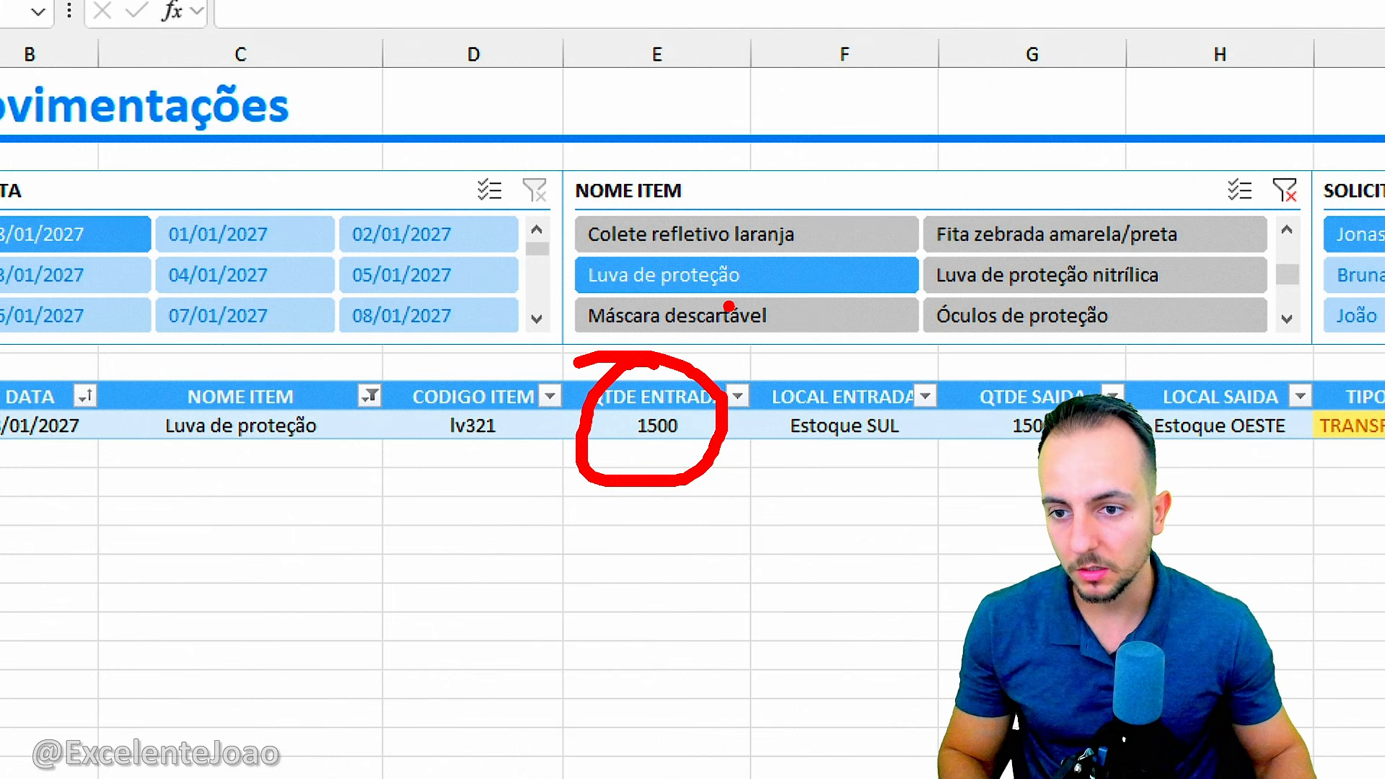
key("Escape")
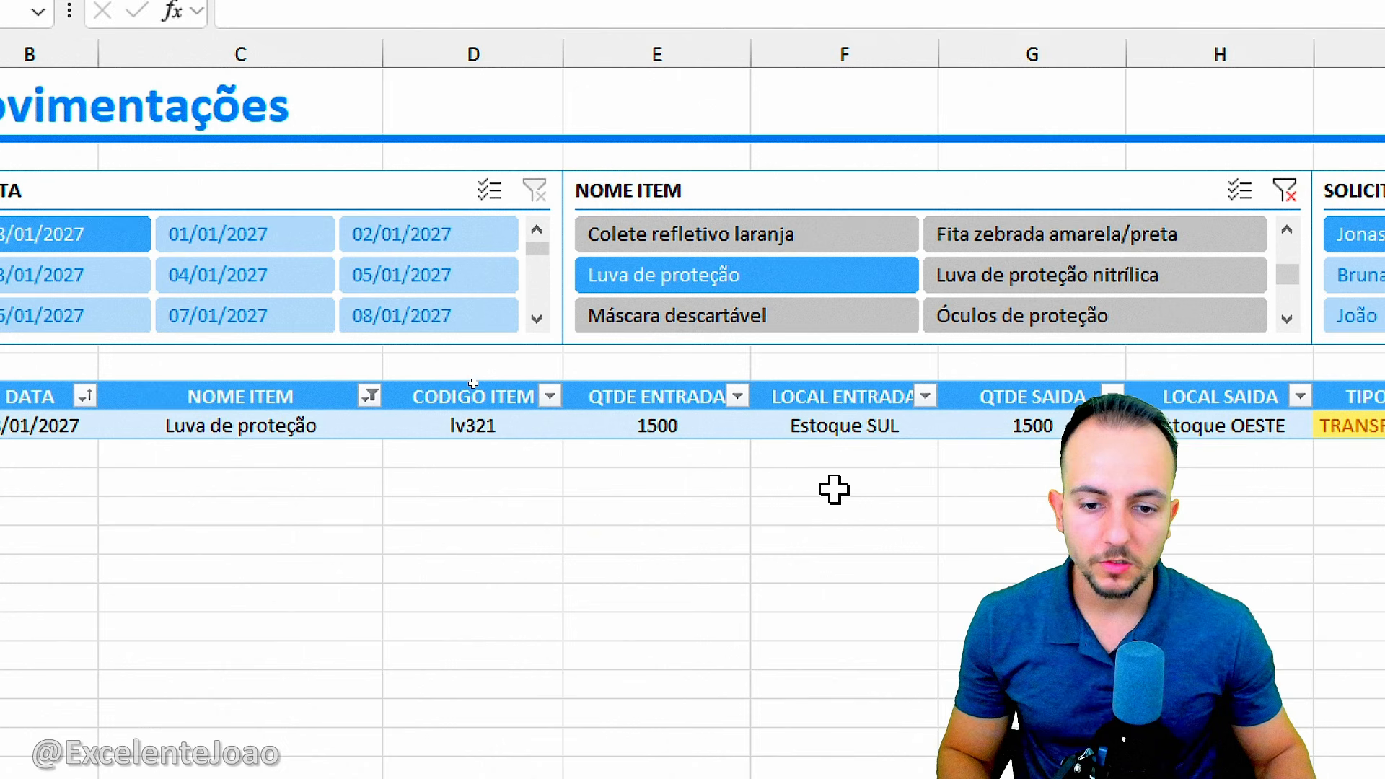
type("tSOMA")
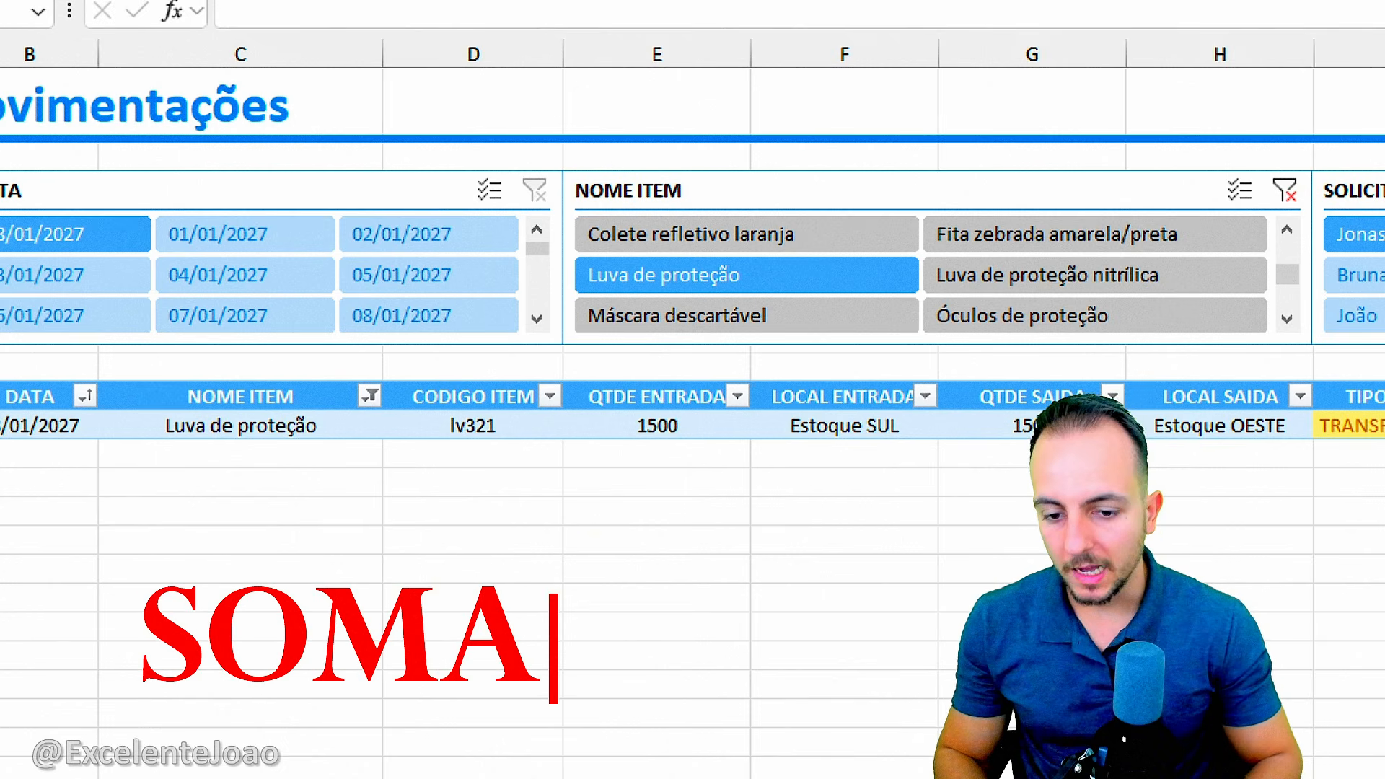
mouse_move(561, 108)
left_mouse_down()
mouse_move(634, 634)
mouse_move(735, 771)
left_mouse_up()
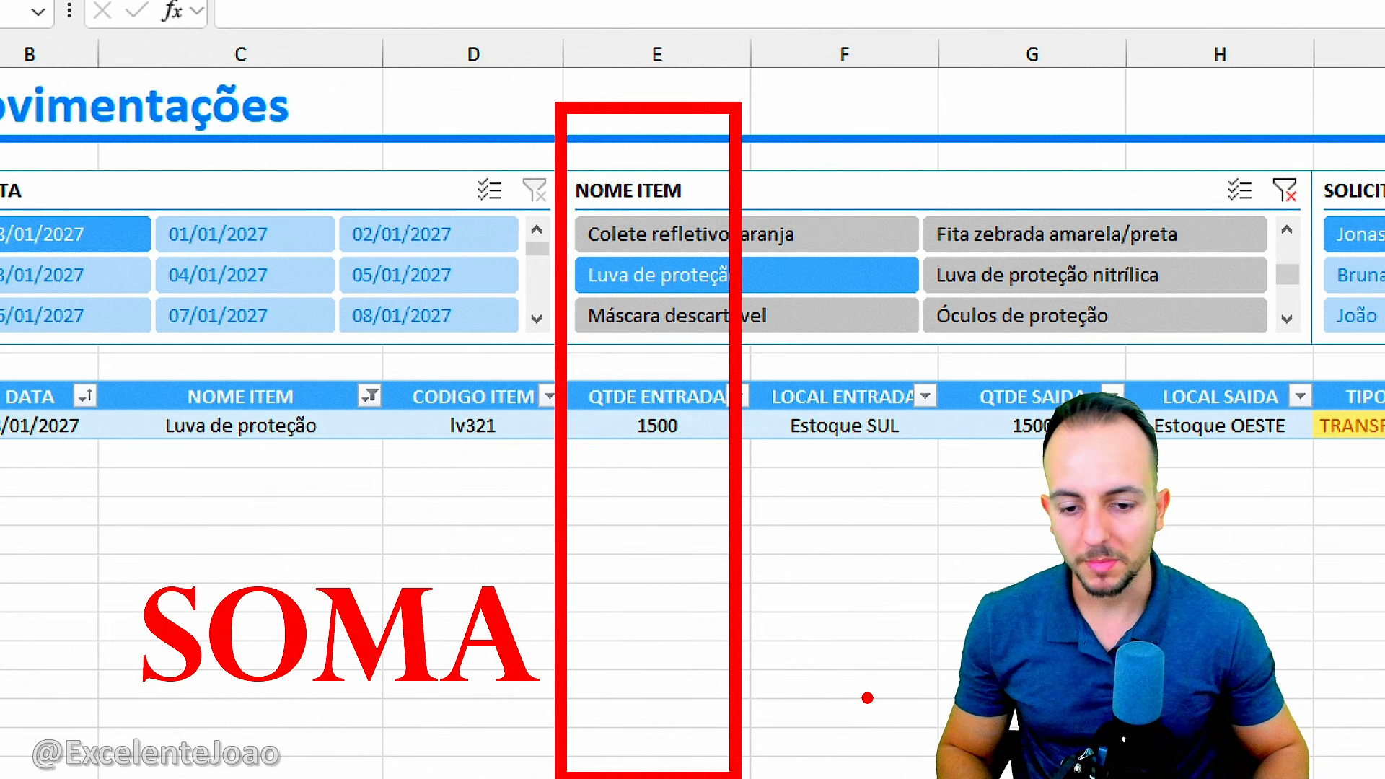
key("Escape")
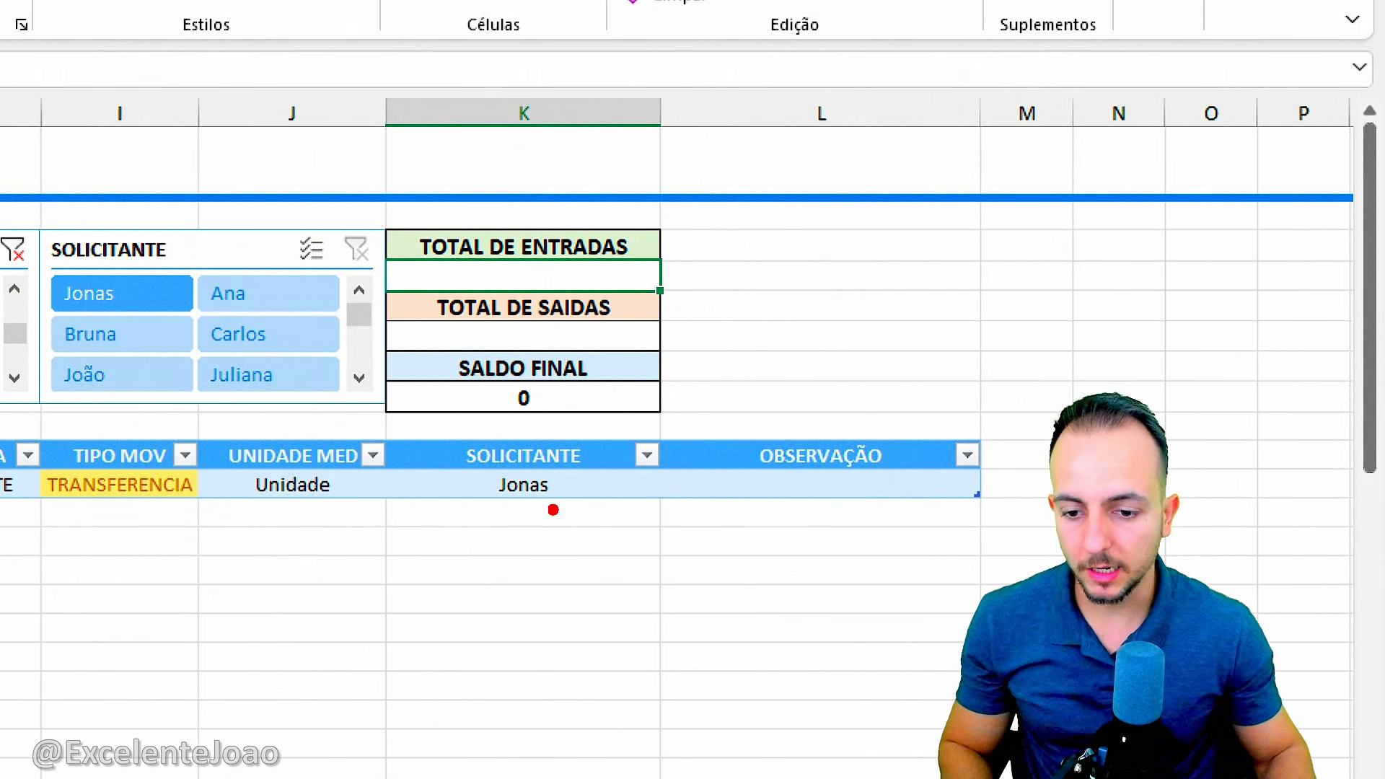
type("tSUBTO")
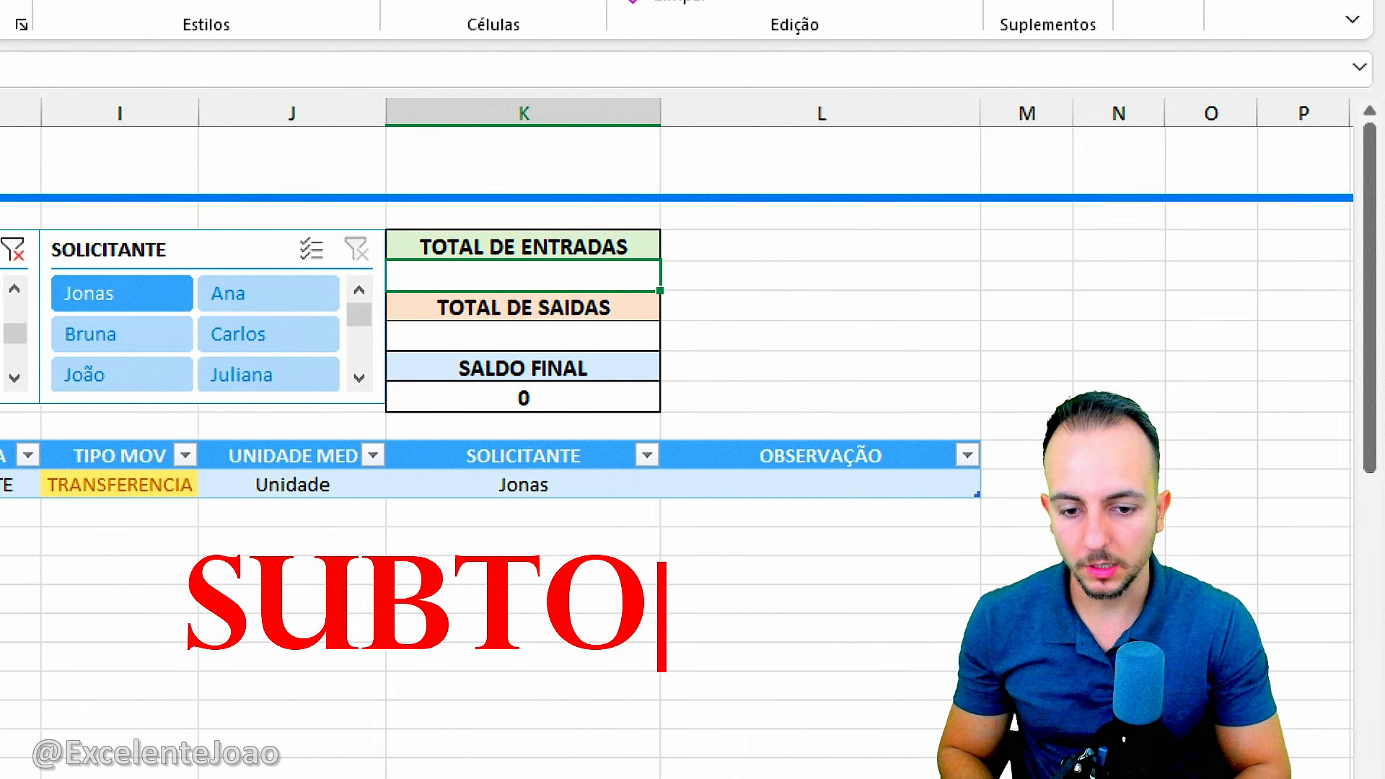
type("TAL")
key("Escape")
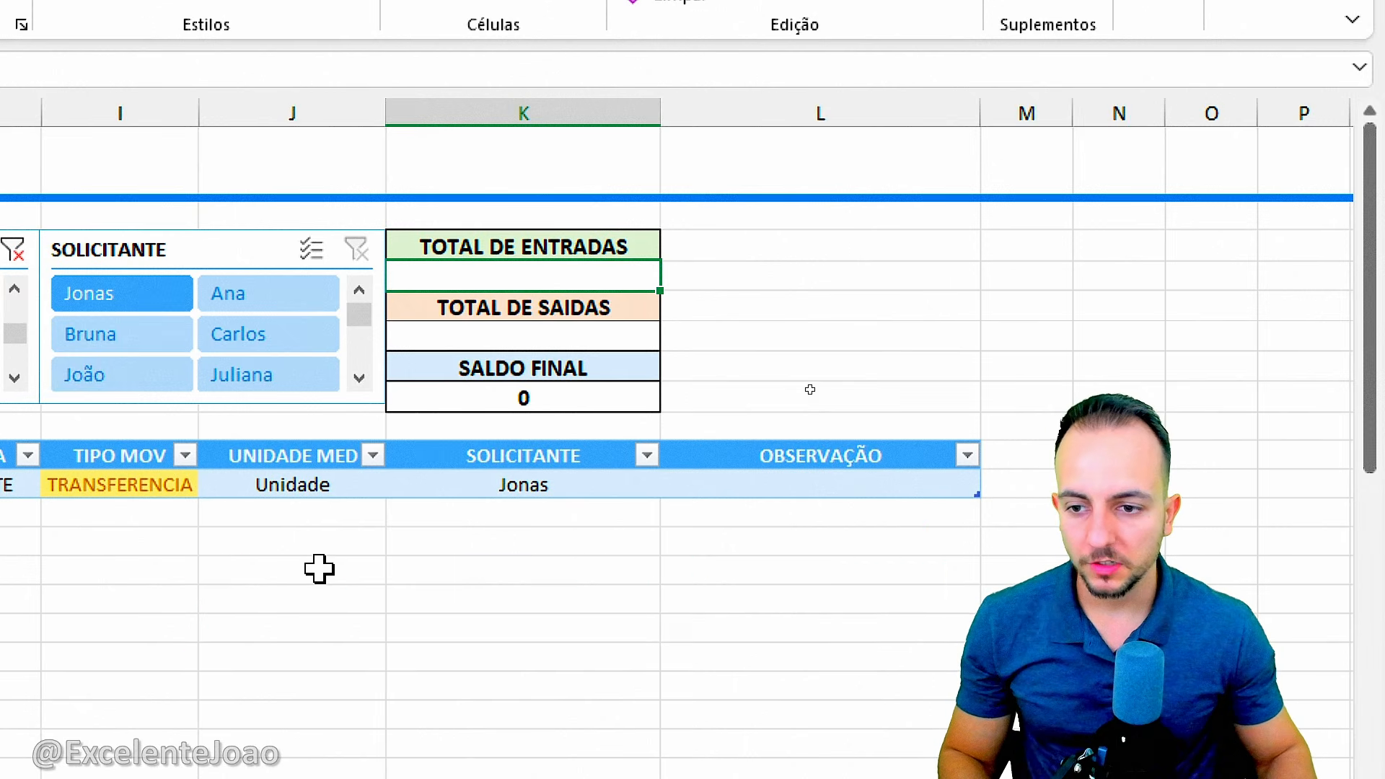
left_click(666, 249)
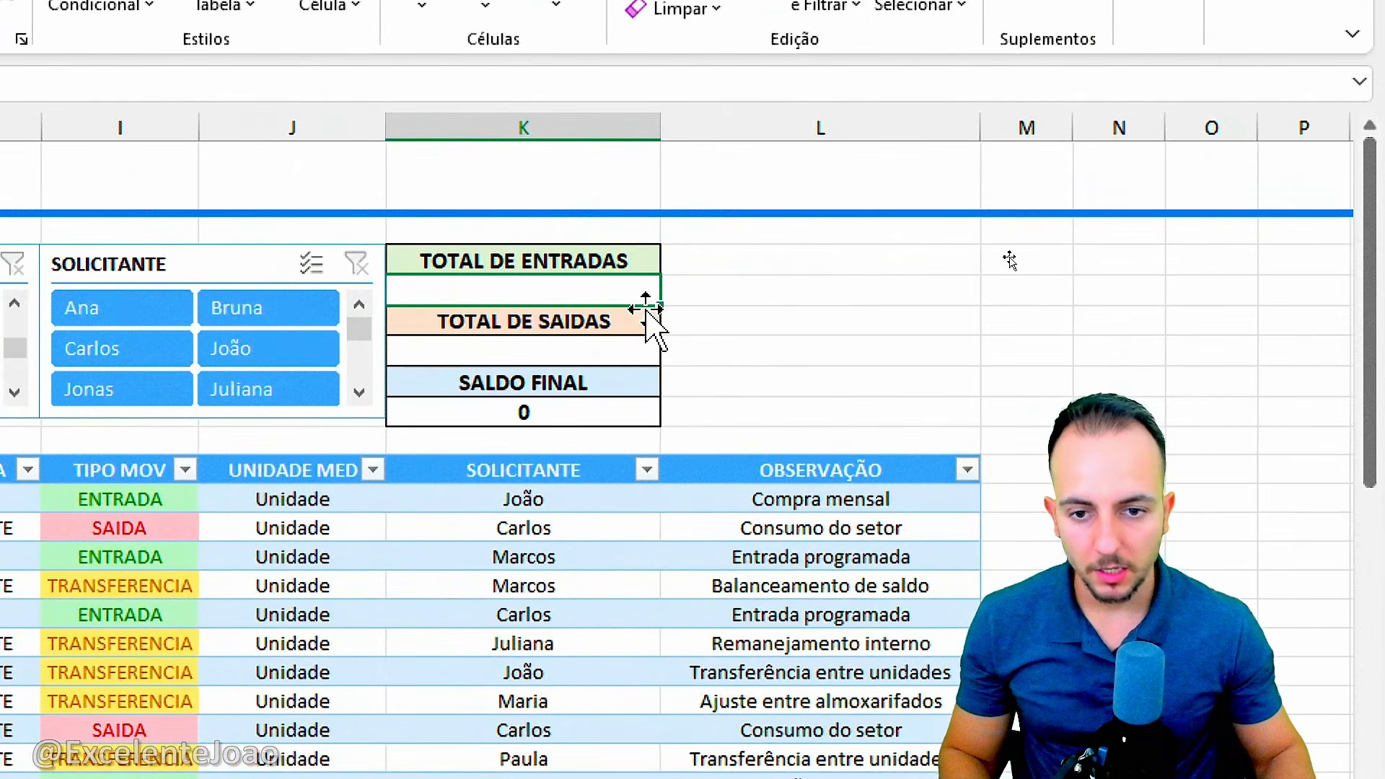
Enter a SUBTOTAL formula with function 9 - SOMA over Tabela1[QTDE ENTRADA] in the cell below TOTAL DE ENTRADAS
type("=")
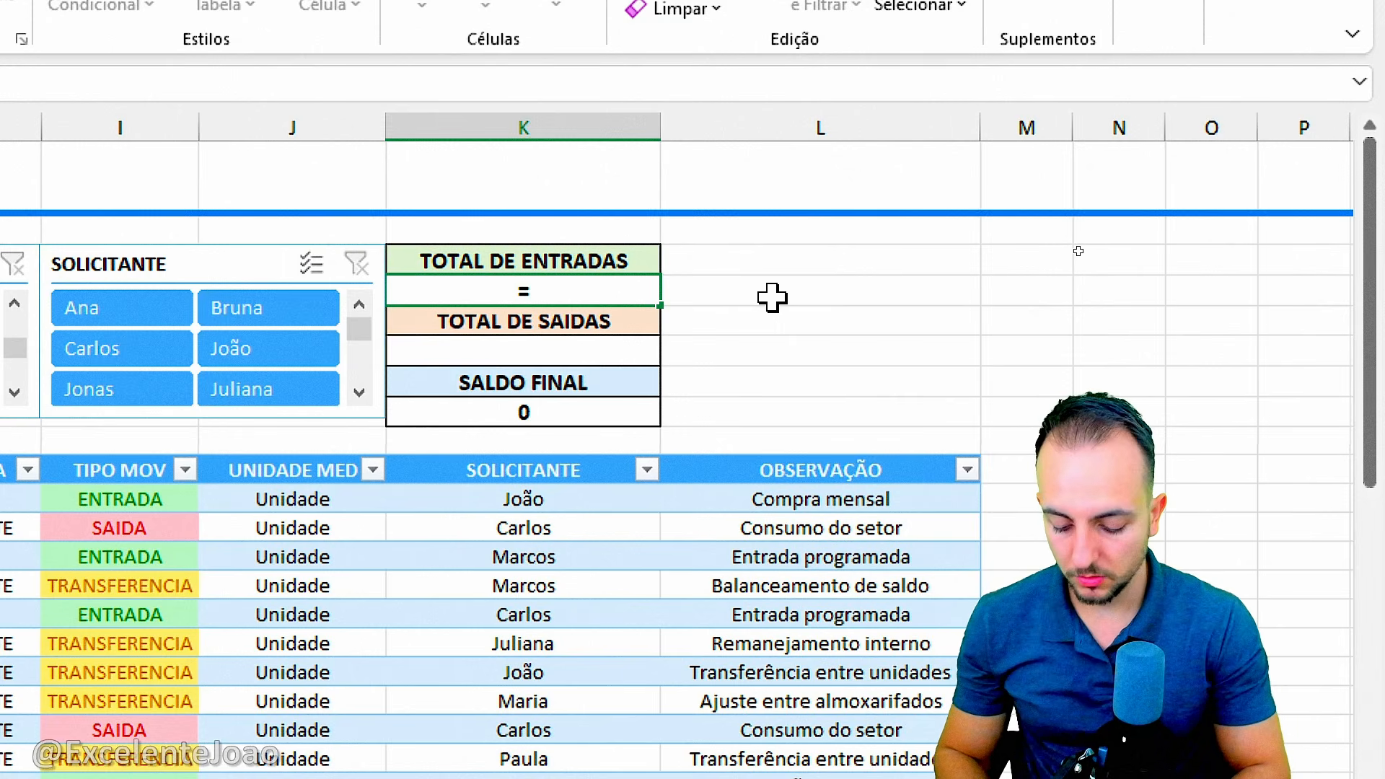
type("SUBTO")
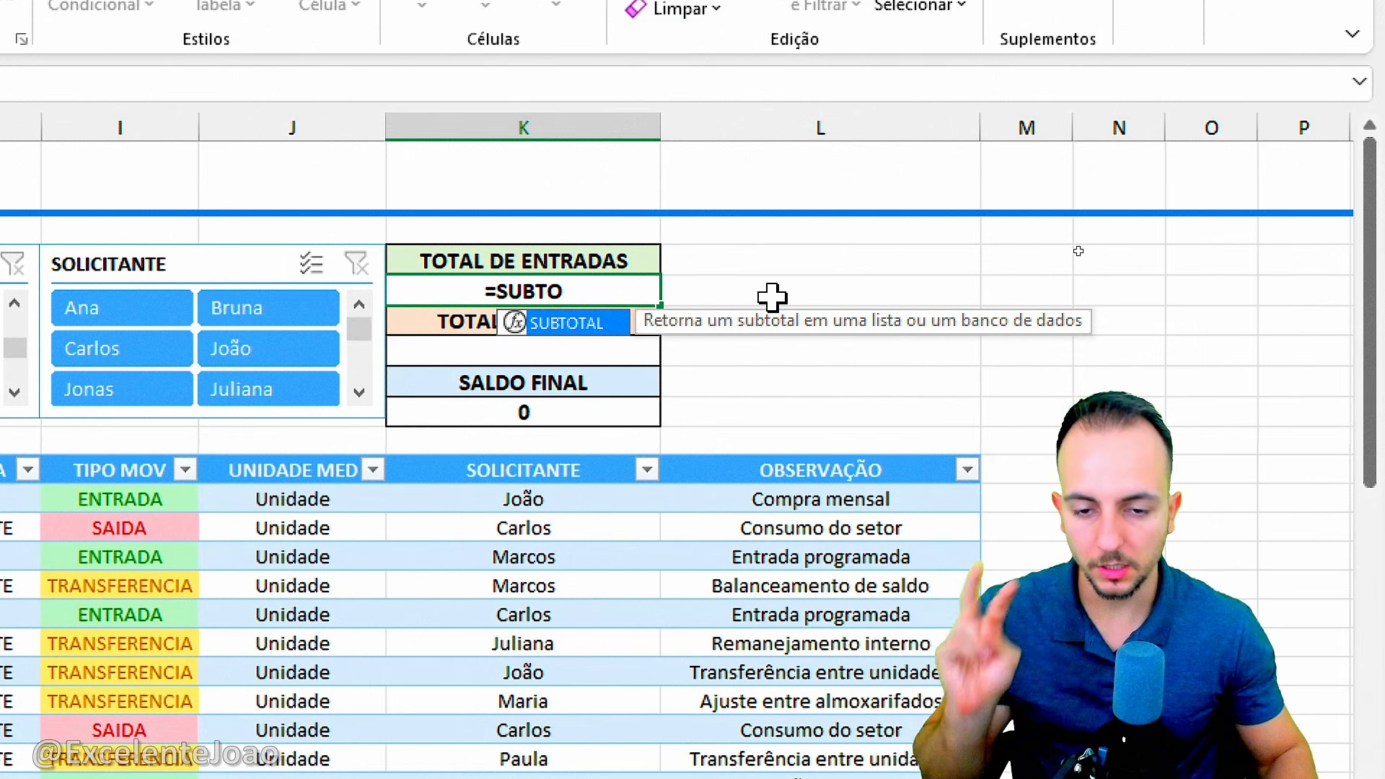
double_click(609, 321)
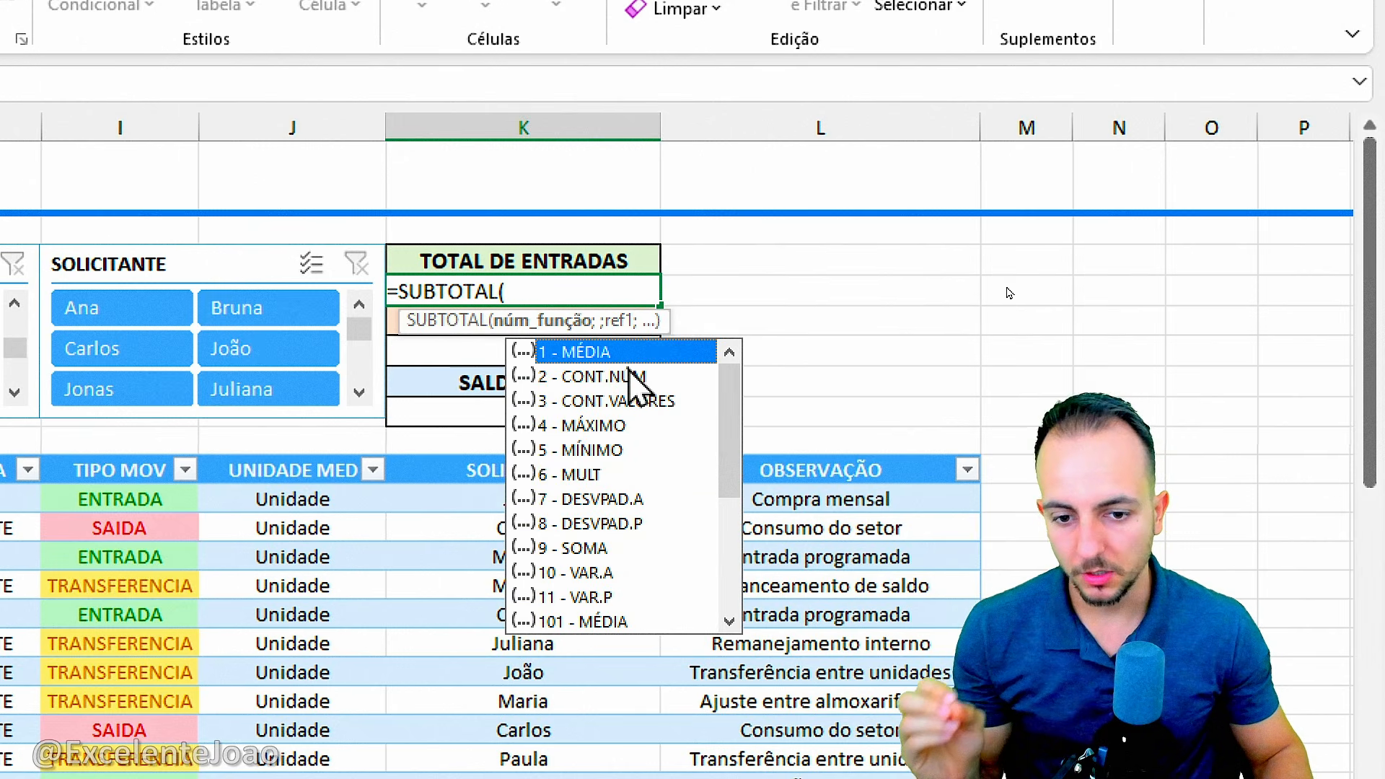
left_click(605, 550)
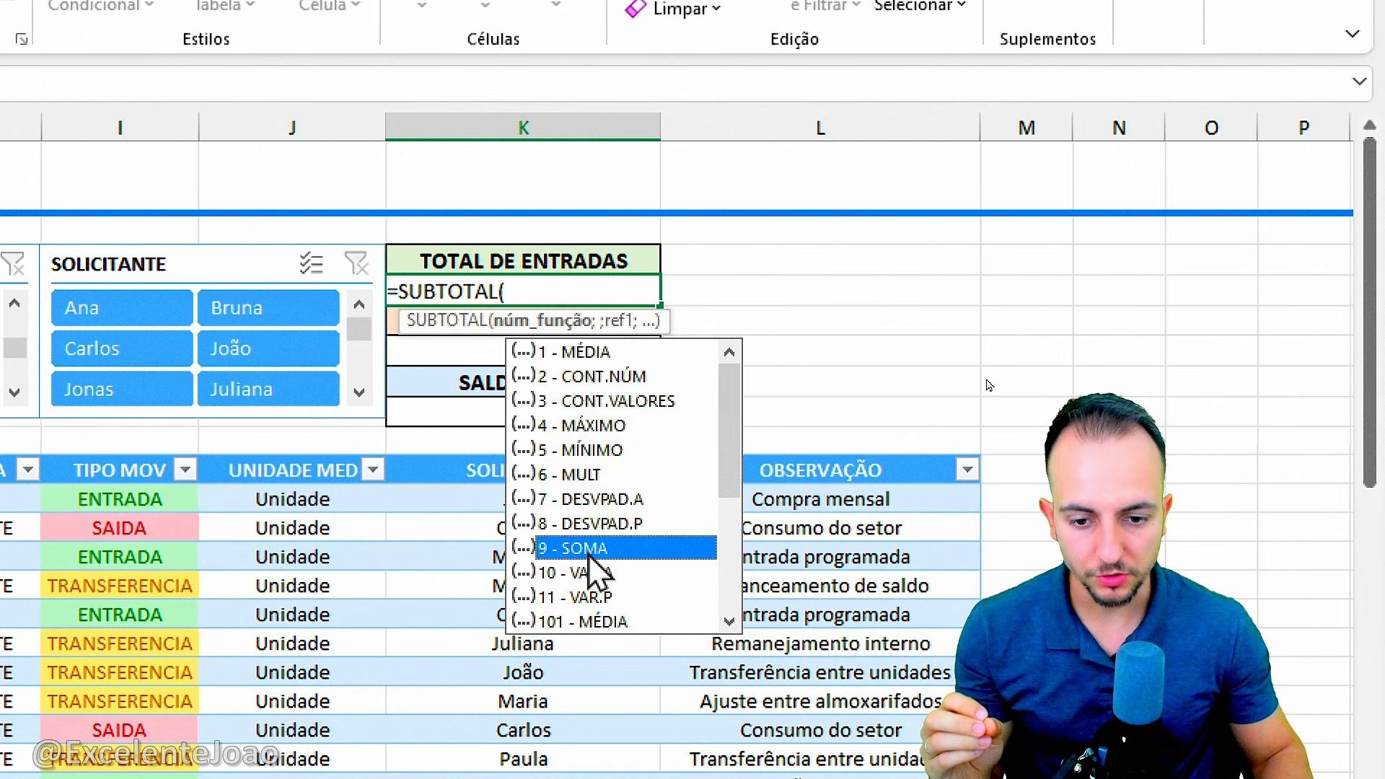
double_click(589, 551)
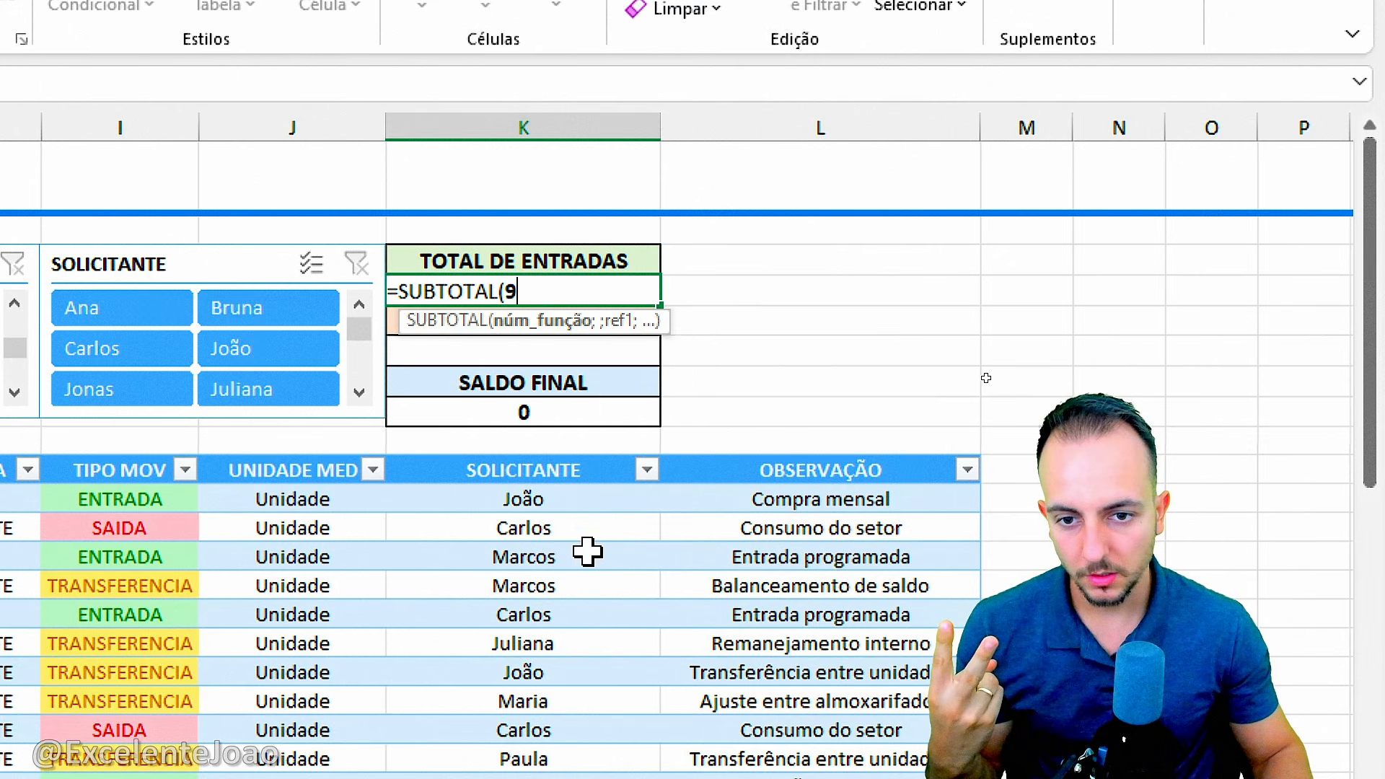
type(";")
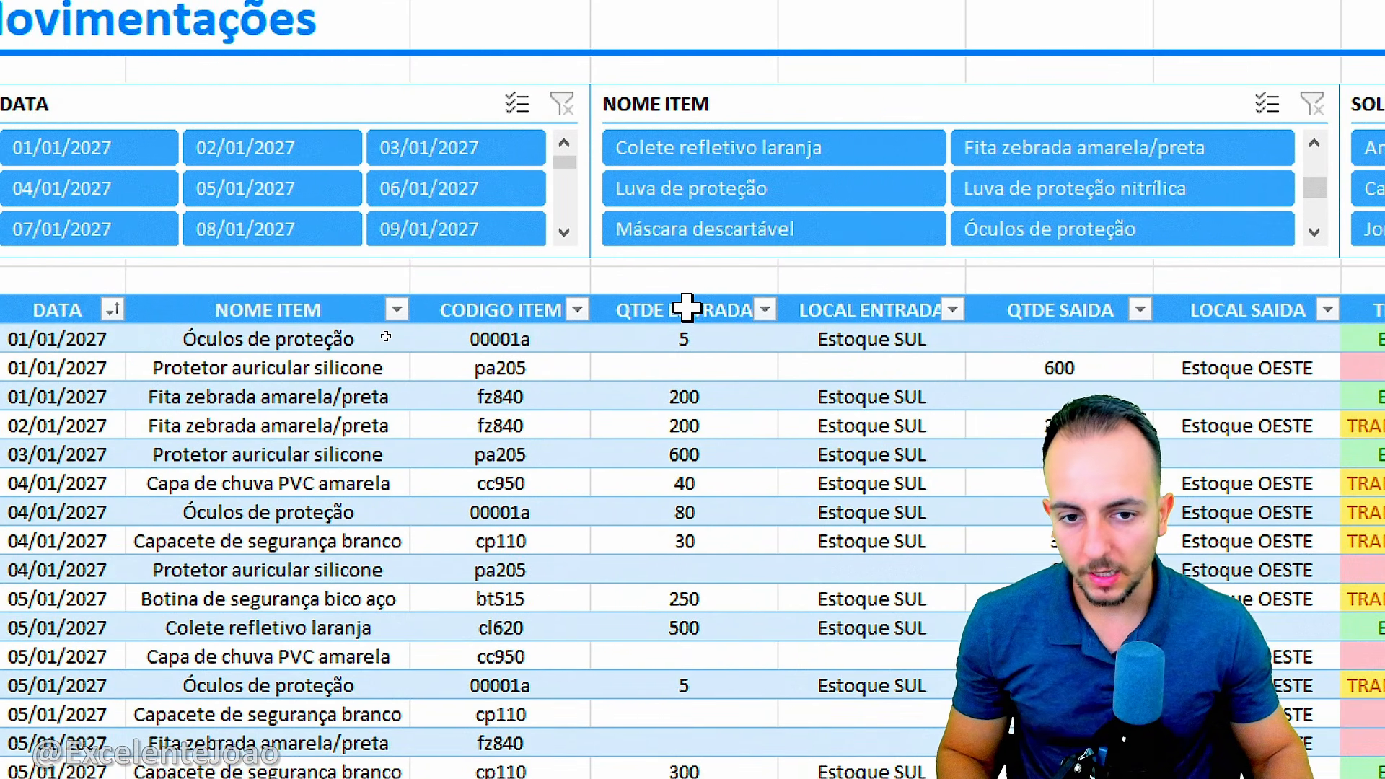
left_click_drag(653, 315, 685, 278)
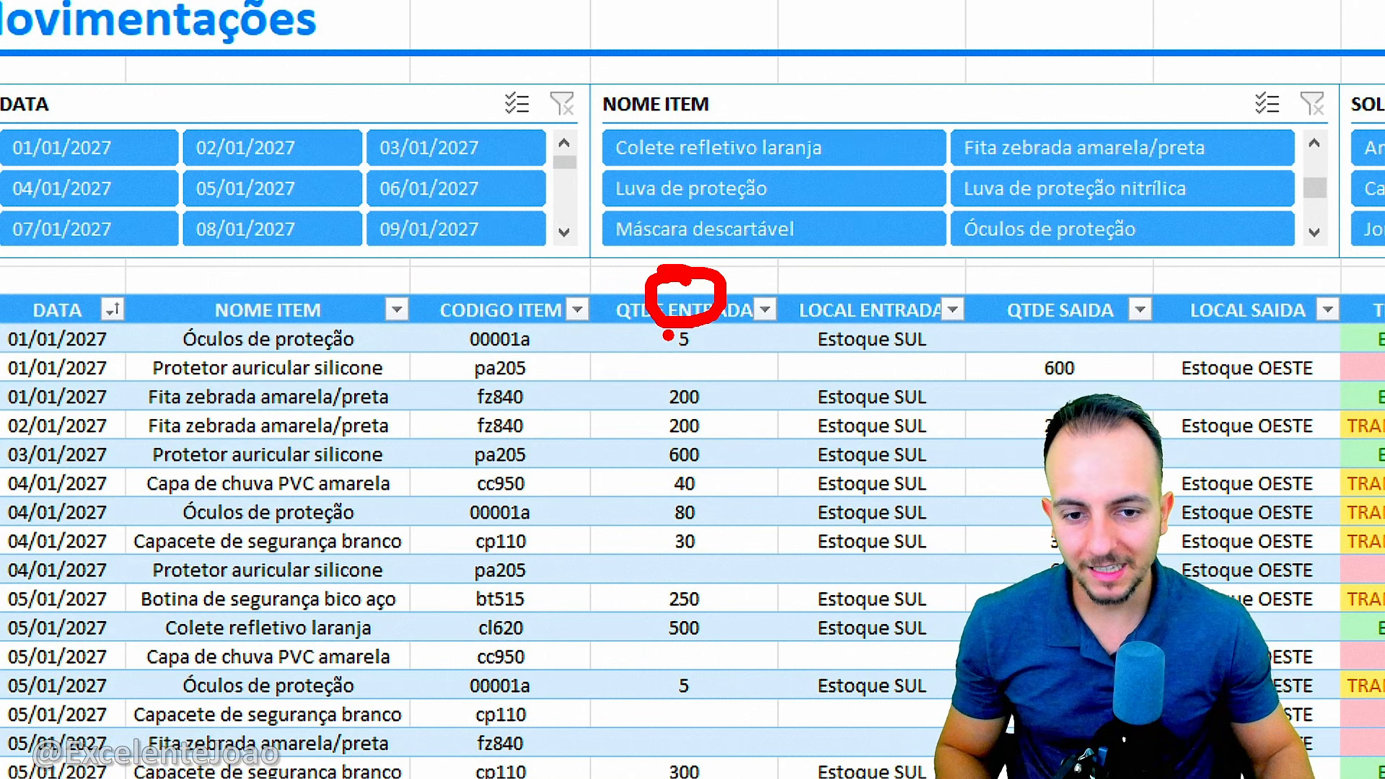
left_click_drag(668, 334, 667, 419)
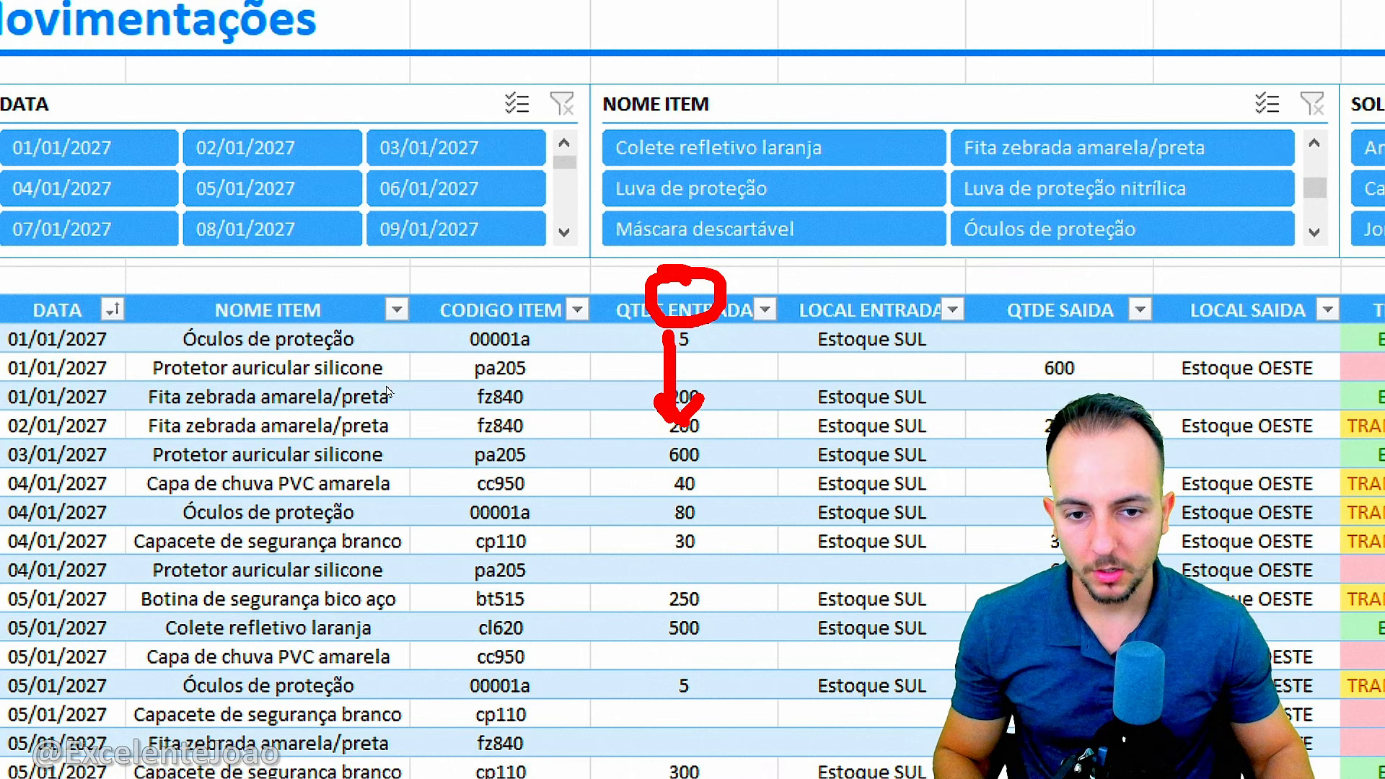
key("Escape")
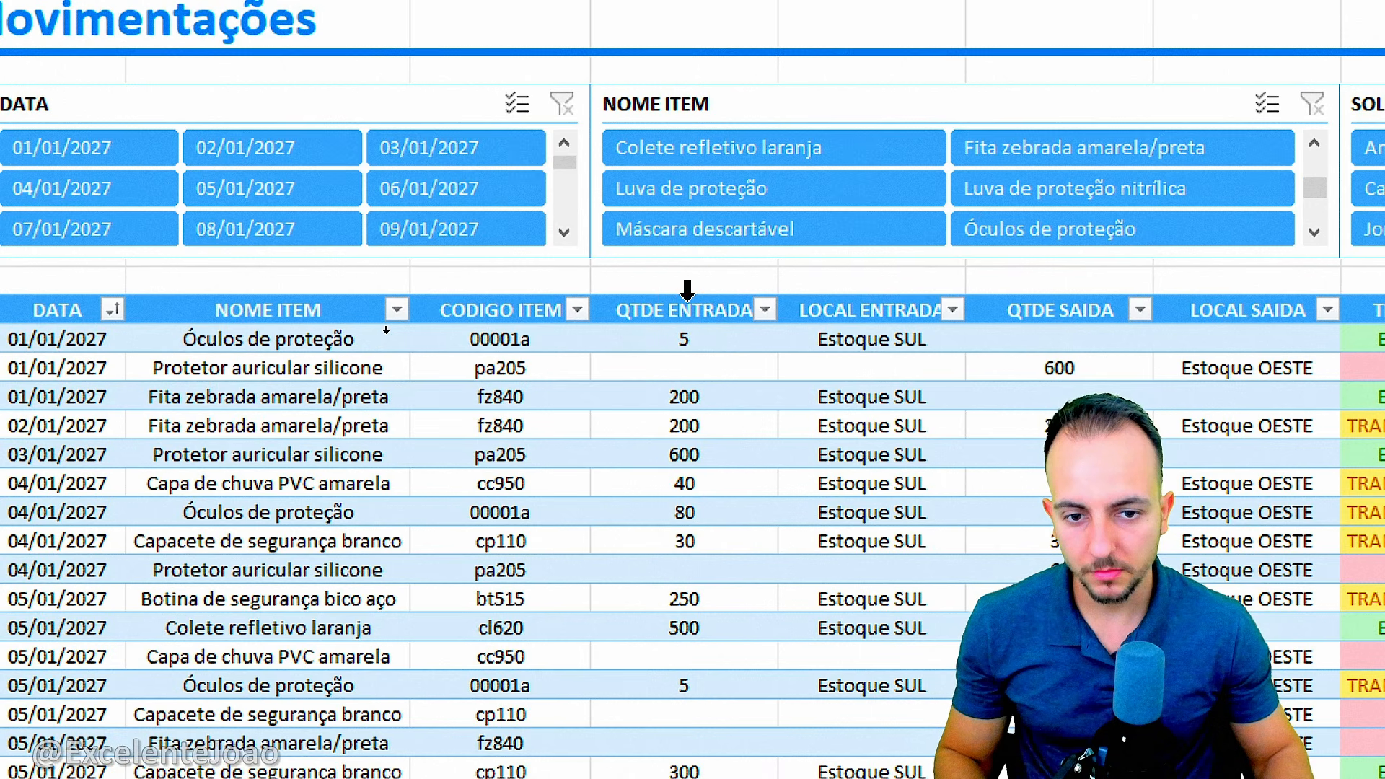
left_click(688, 290)
key("ctrl+c")
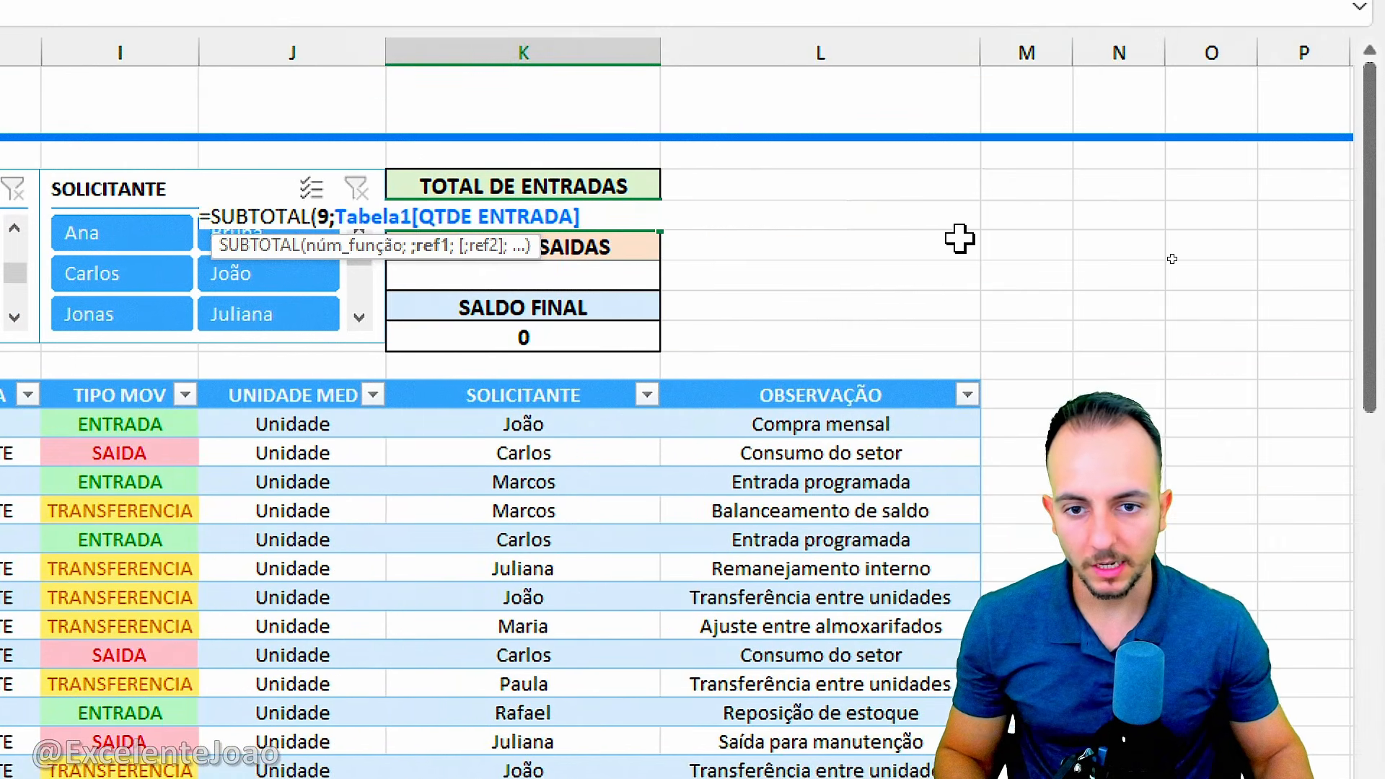
key("Return")
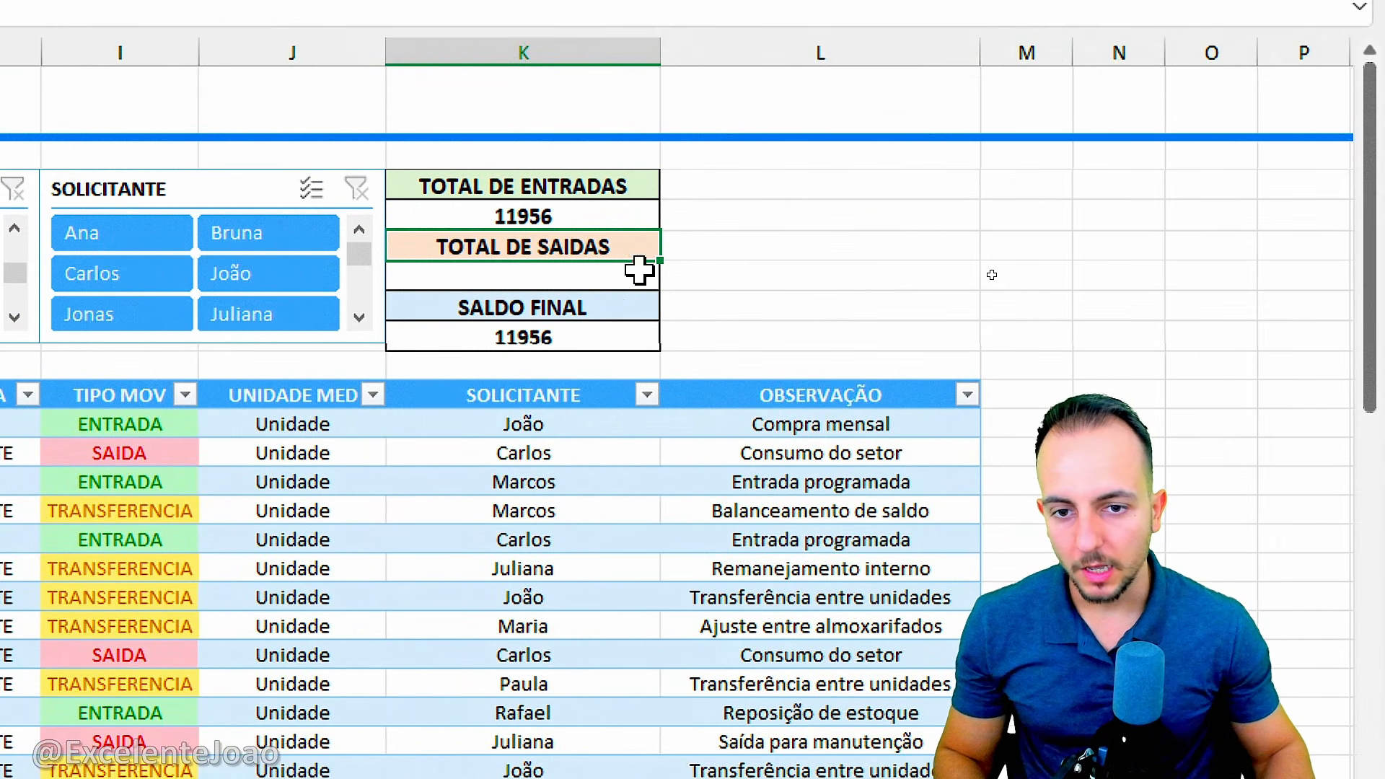
Enter a SUBTOTAL formula with function 9 - SOMA over Tabela1[QTDE SAIDA] in the cell below TOTAL DE SAIDAS
left_click(603, 270)
type("=SUBTO")
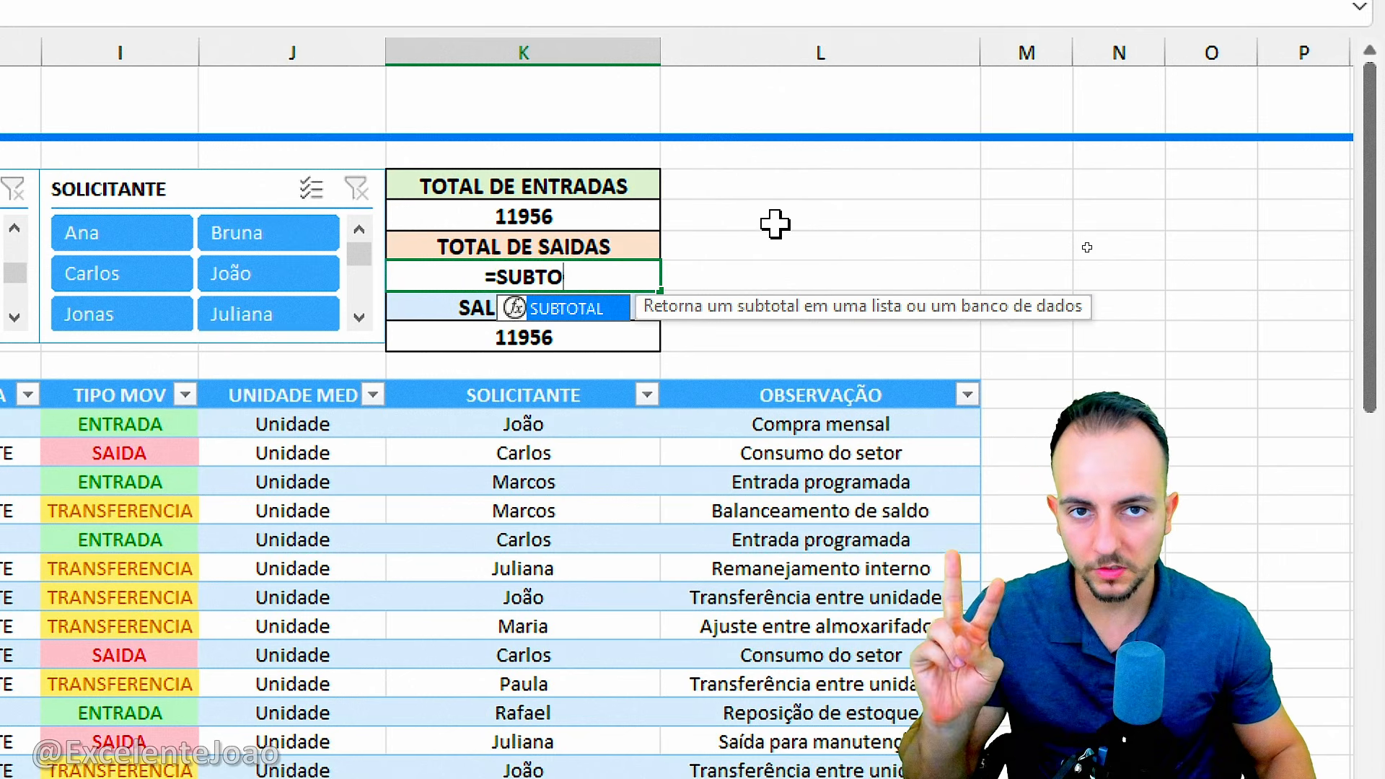
double_click(577, 310)
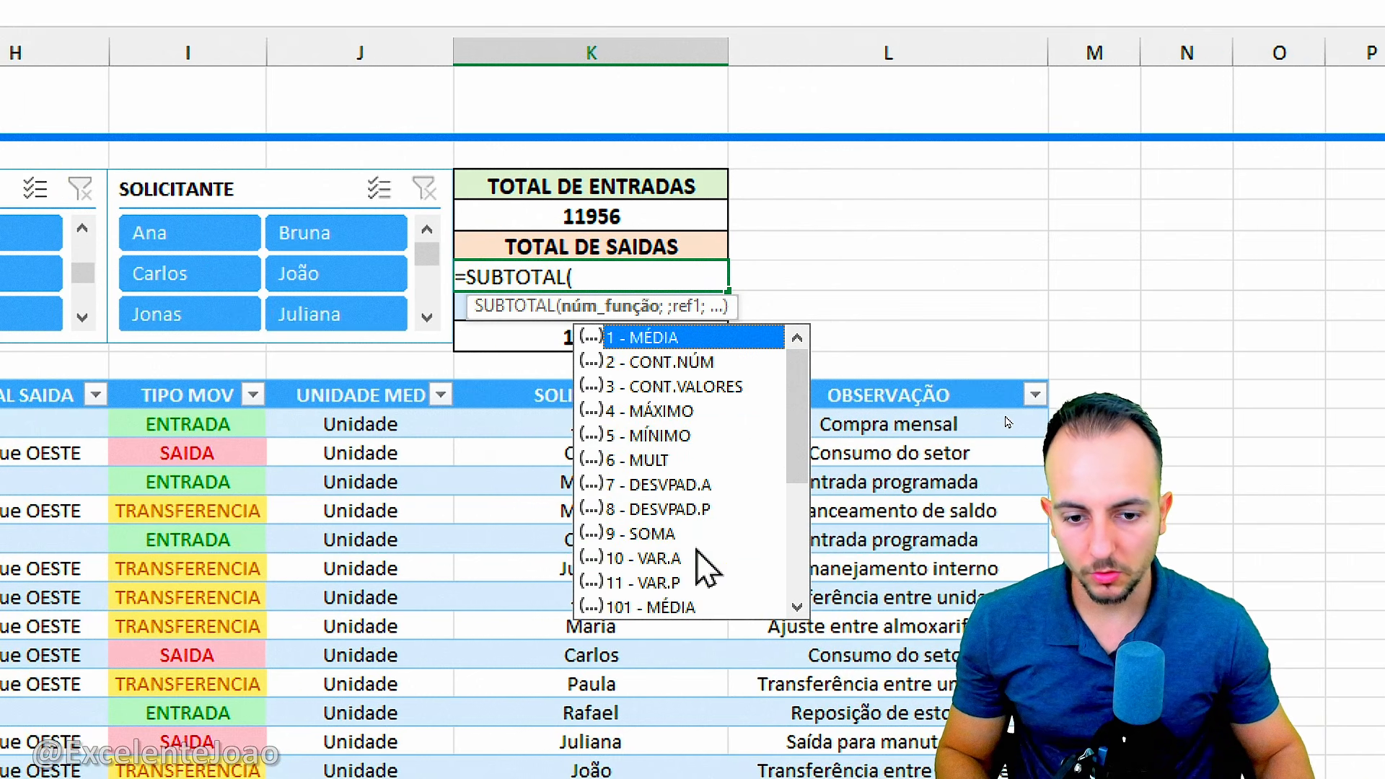
double_click(642, 534)
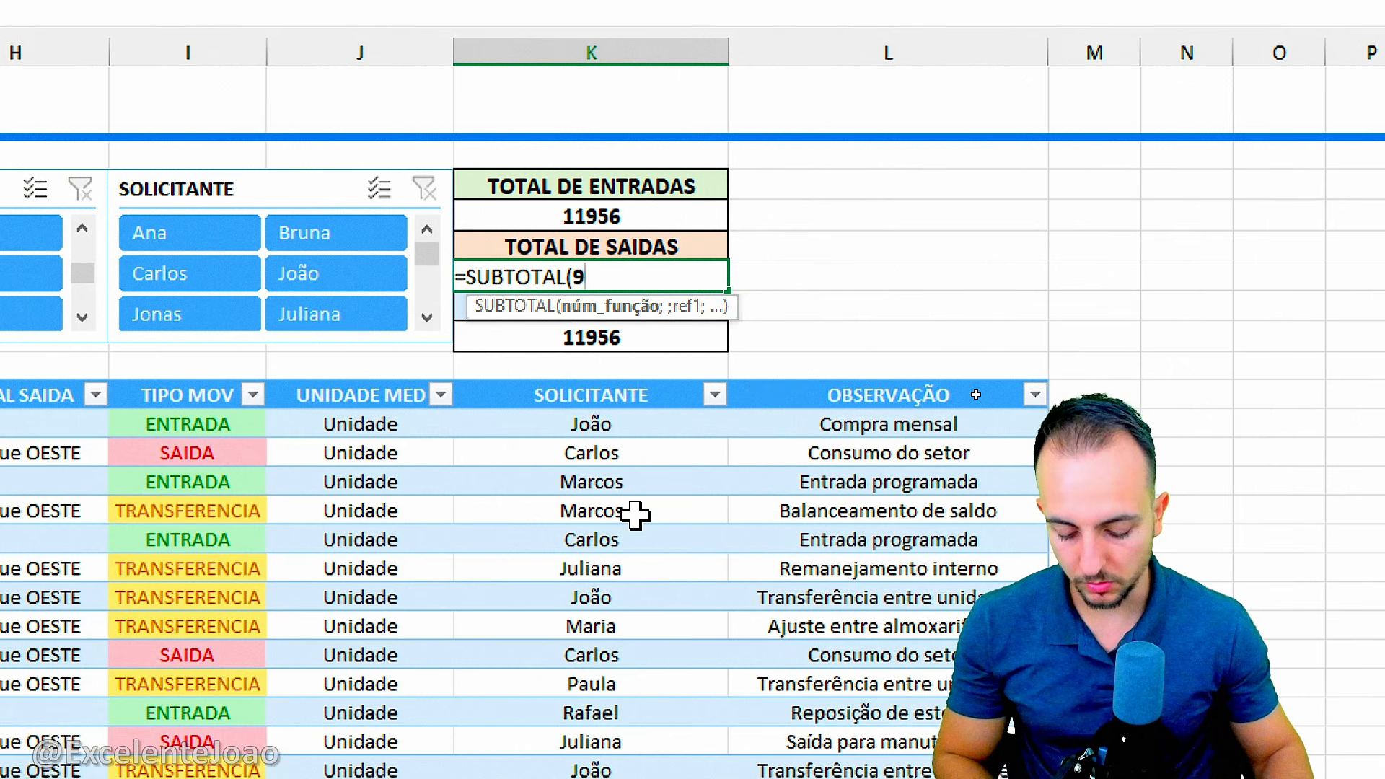
type(";")
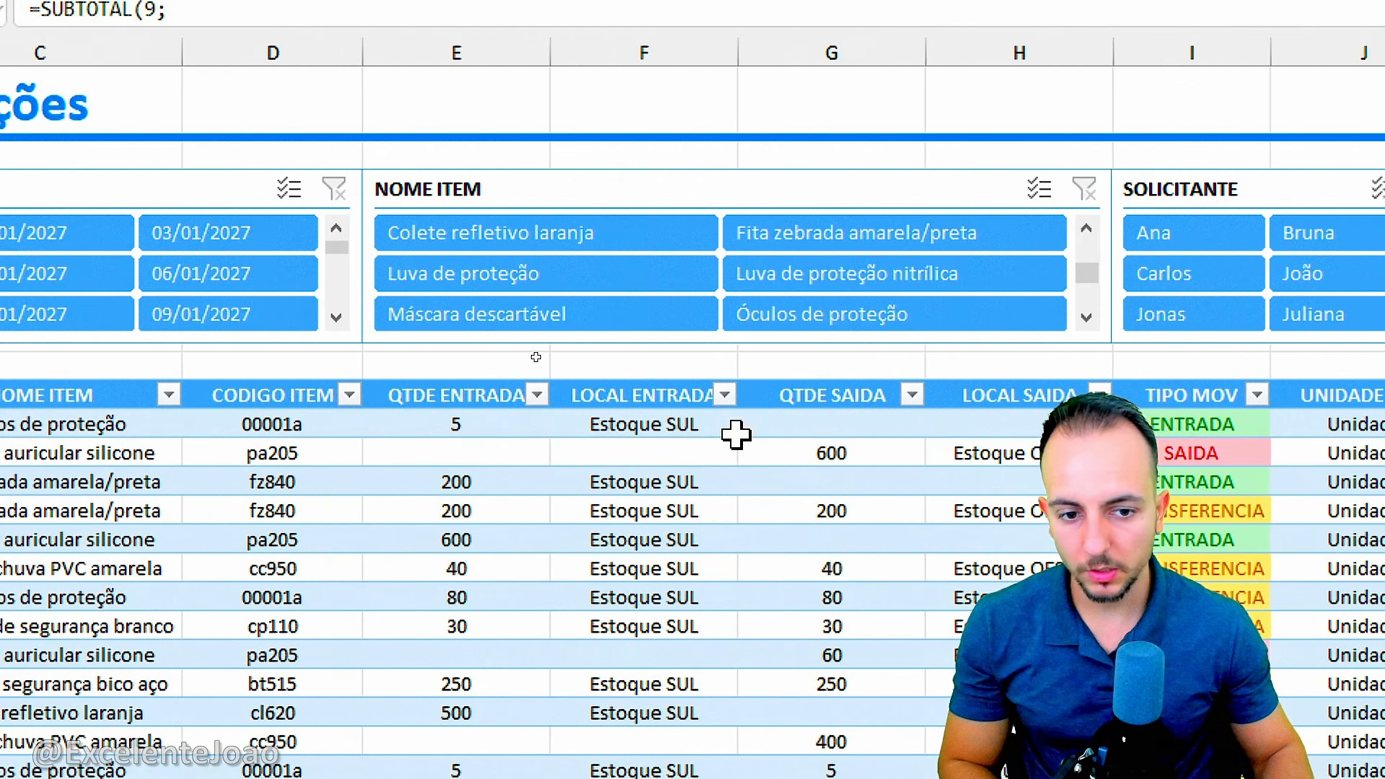
left_click(823, 381)
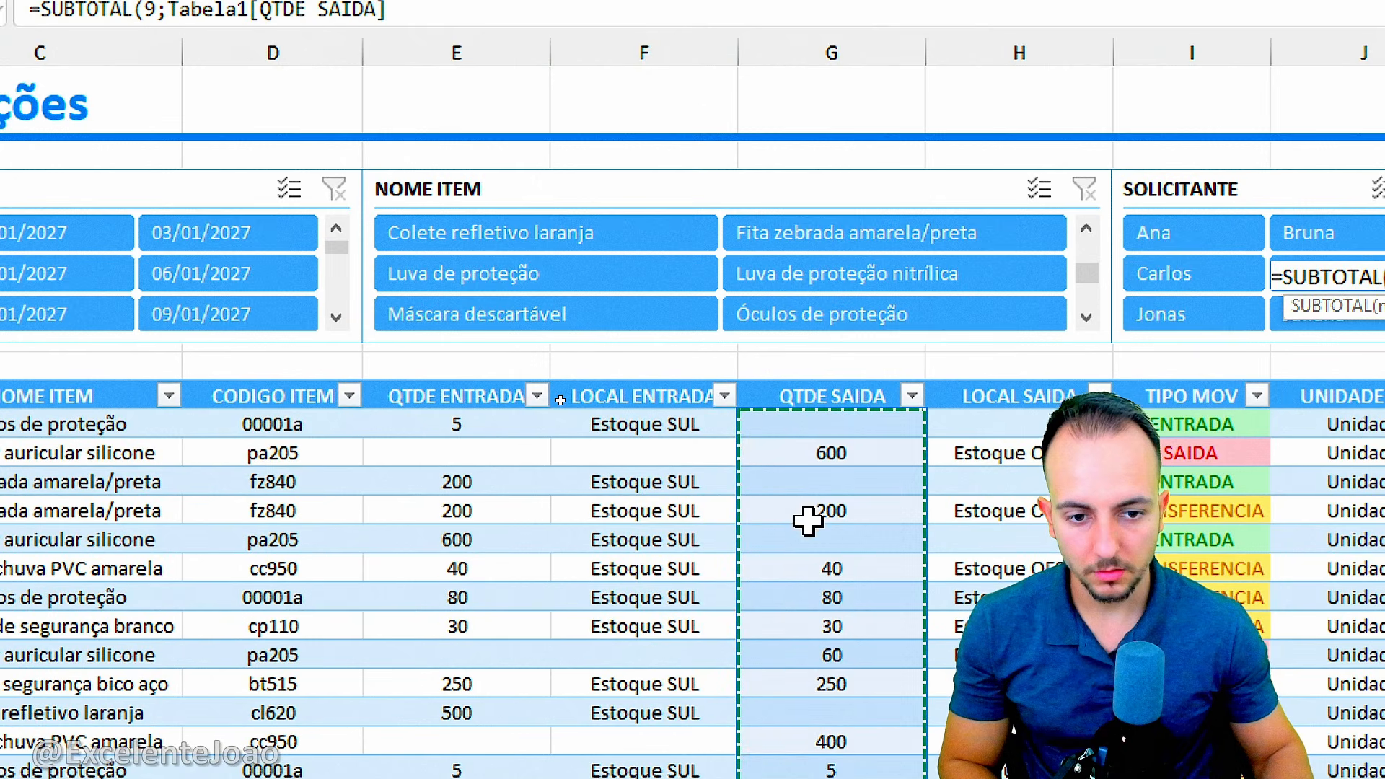
key("Return")
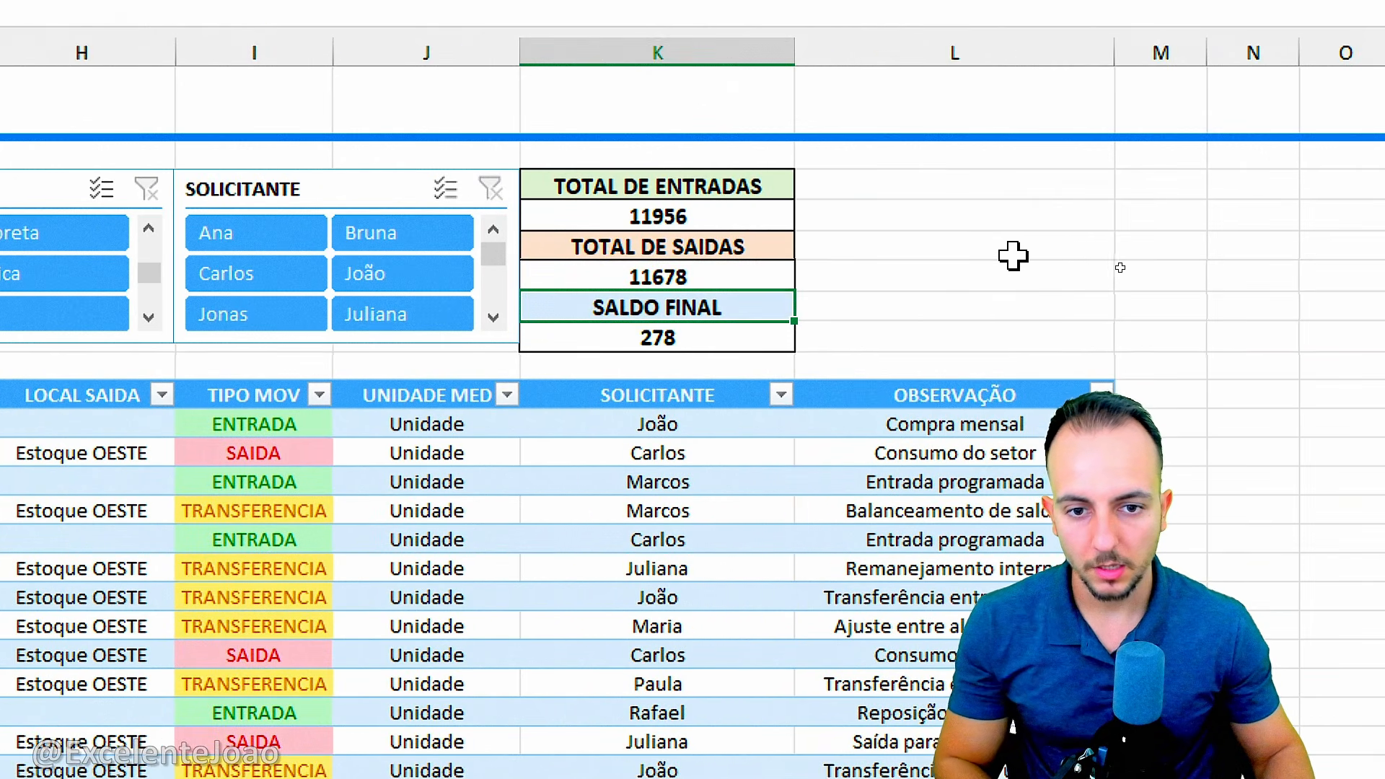
Filter the movements table to Máscara descartável with the NOME ITEM slicer and examine the total entries, total exits and final balance
left_click(724, 187)
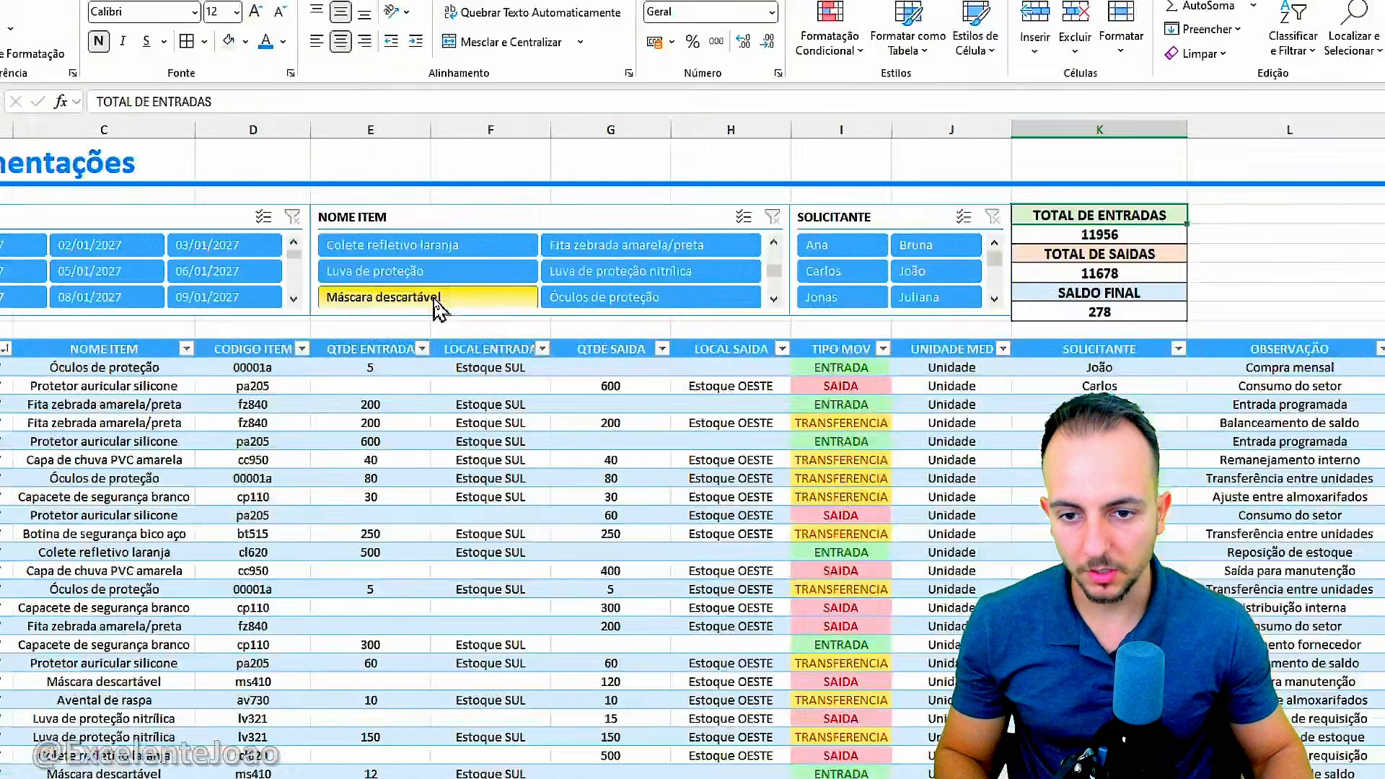
left_click(586, 318)
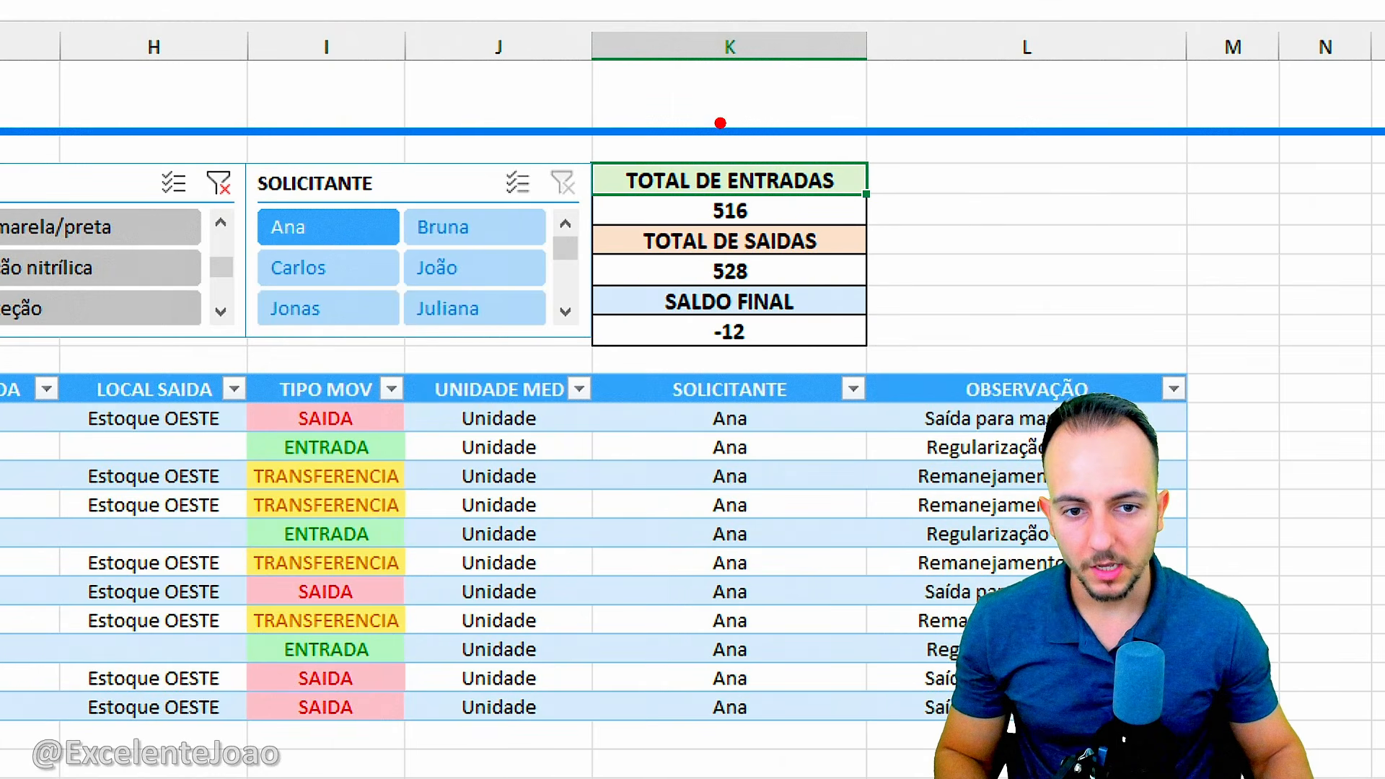
mouse_move(719, 122)
left_mouse_down()
mouse_move(749, 375)
mouse_move(660, 135)
left_mouse_up()
left_click_drag(823, 144, 913, 90)
key("Escape")
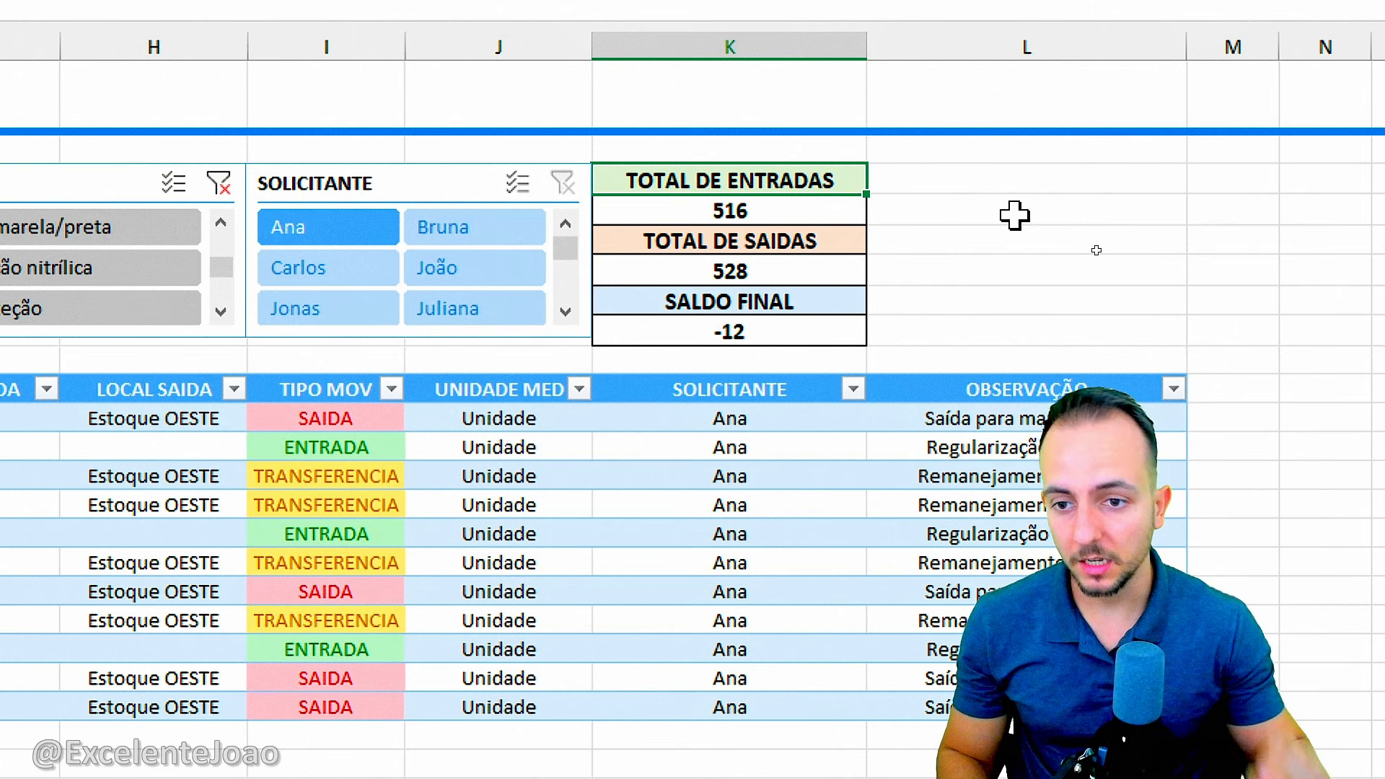
Check the totals for Luva de proteção nitrílica, Fita zebrada amarela/preta and Luva de proteção with the NOME ITEM slicer, and clear the filter
left_click(111, 269)
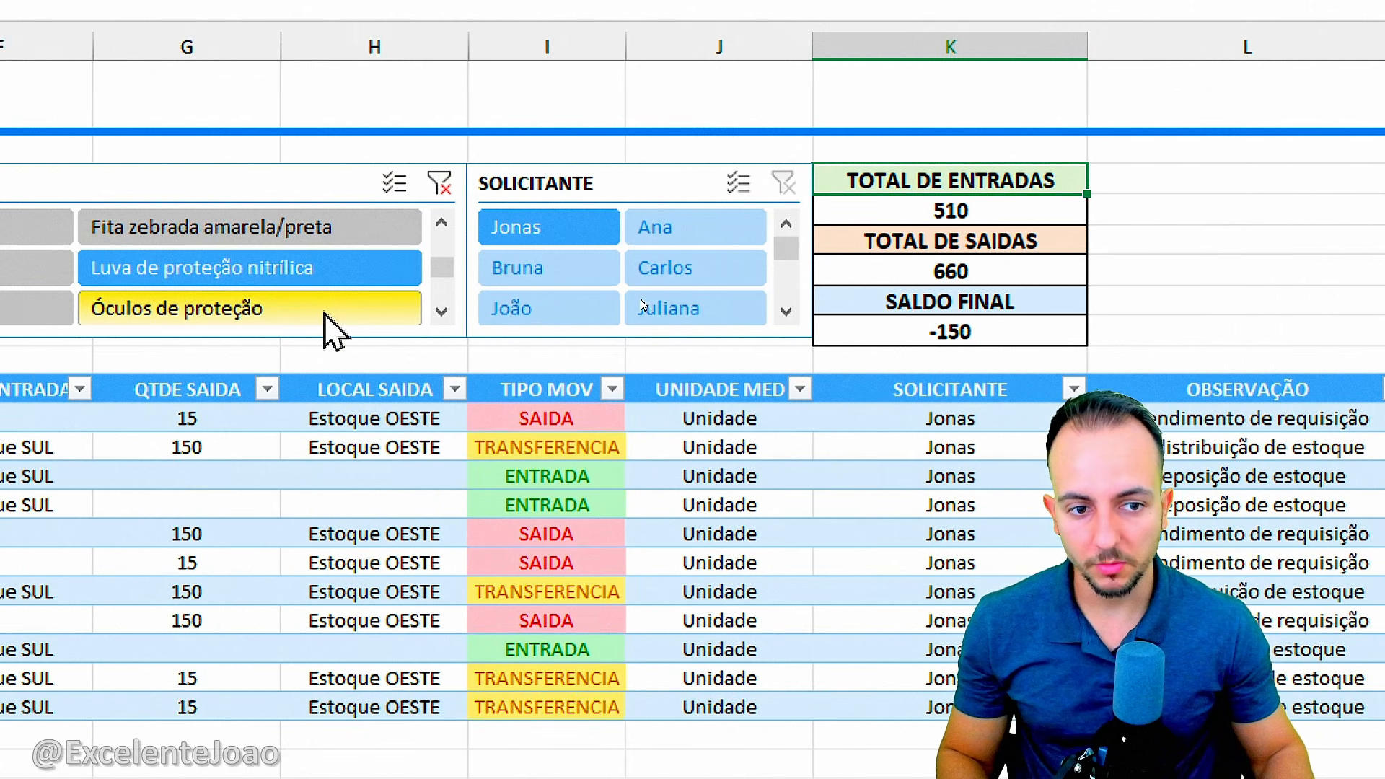
left_click(108, 304)
left_click(331, 267)
left_click(326, 243)
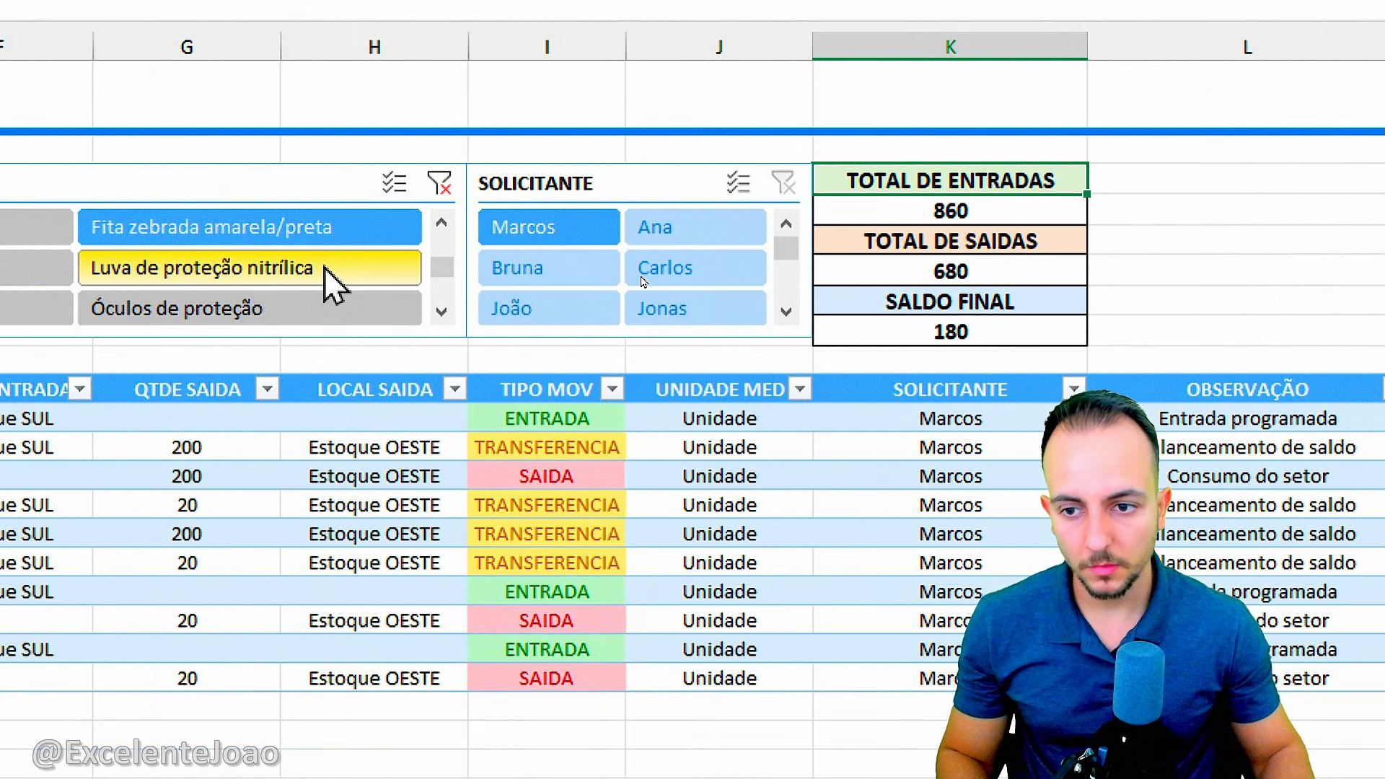
left_click(325, 267)
left_click(183, 267)
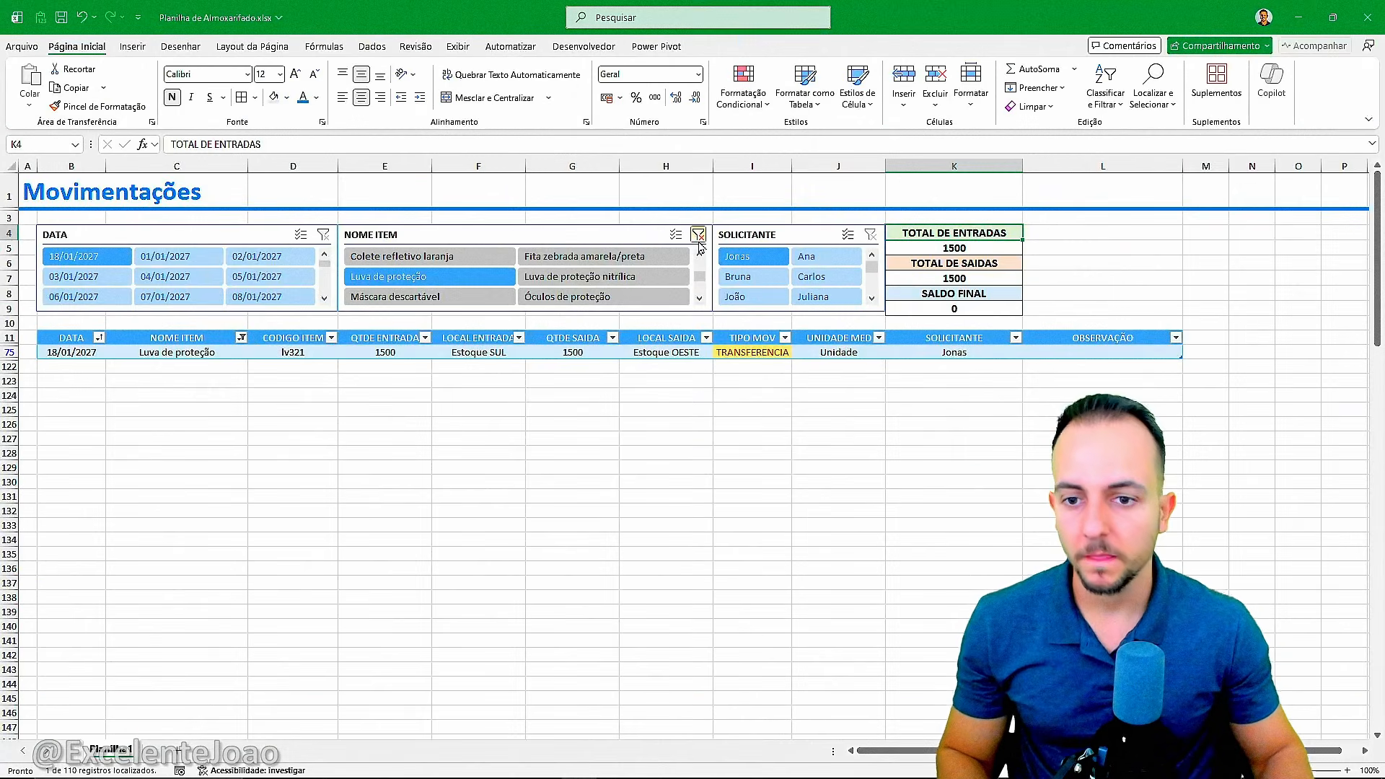
left_click(610, 184)
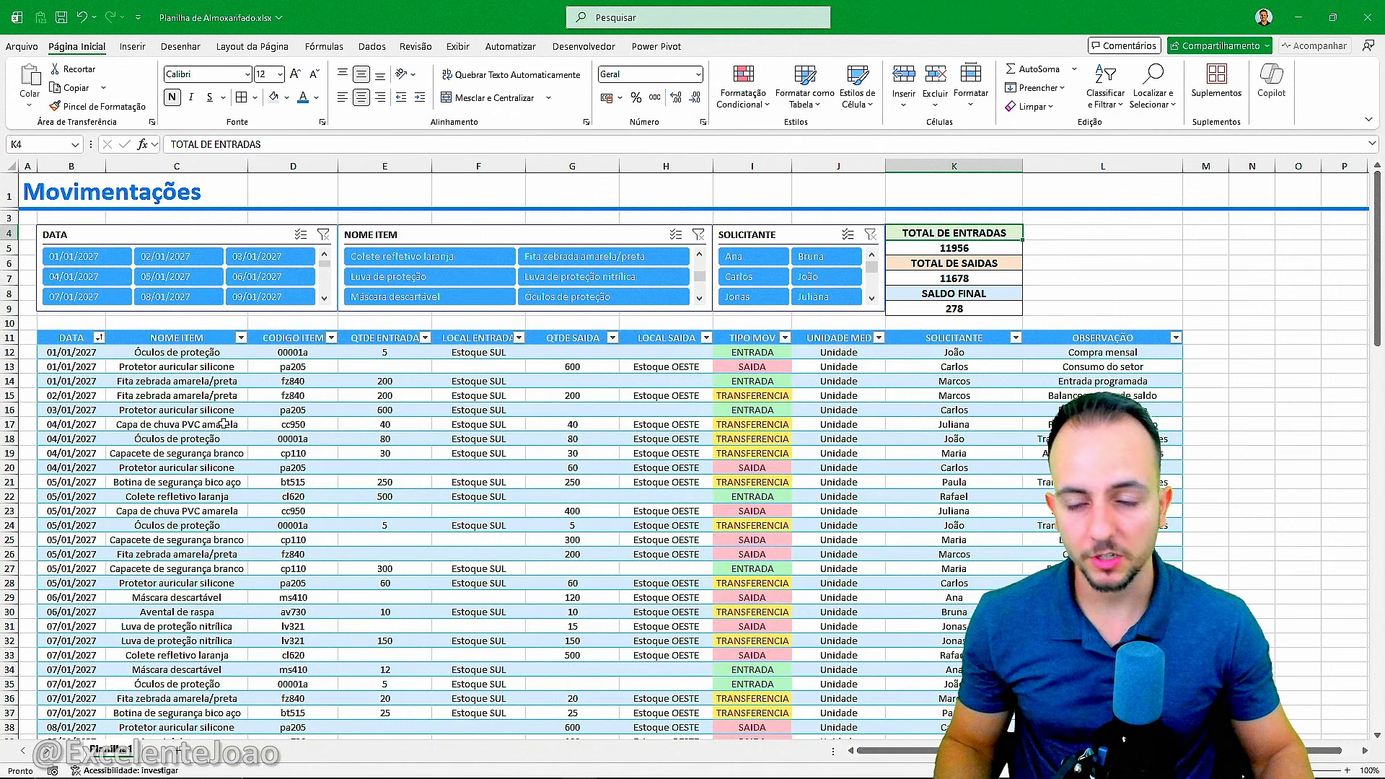
left_click(75, 342)
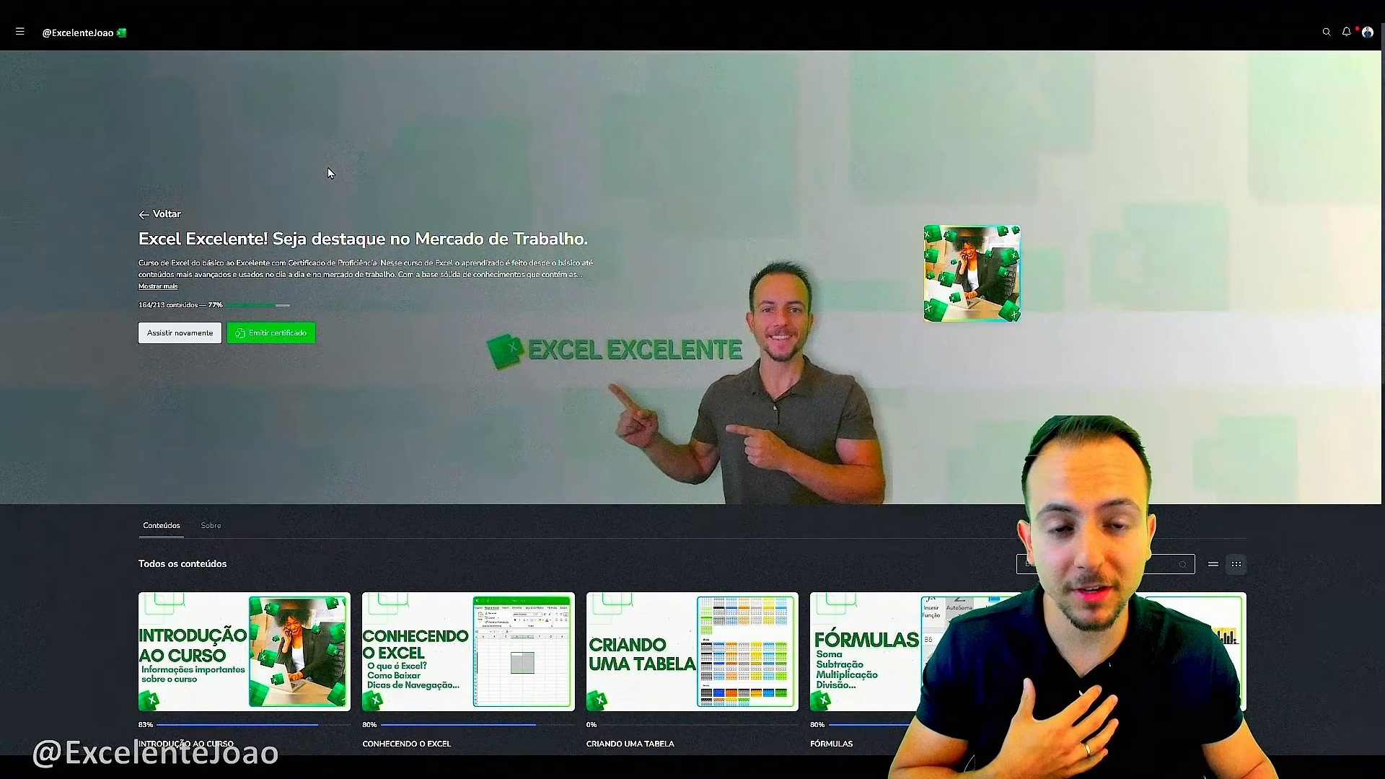
scroll(328, 173, "down", 7)
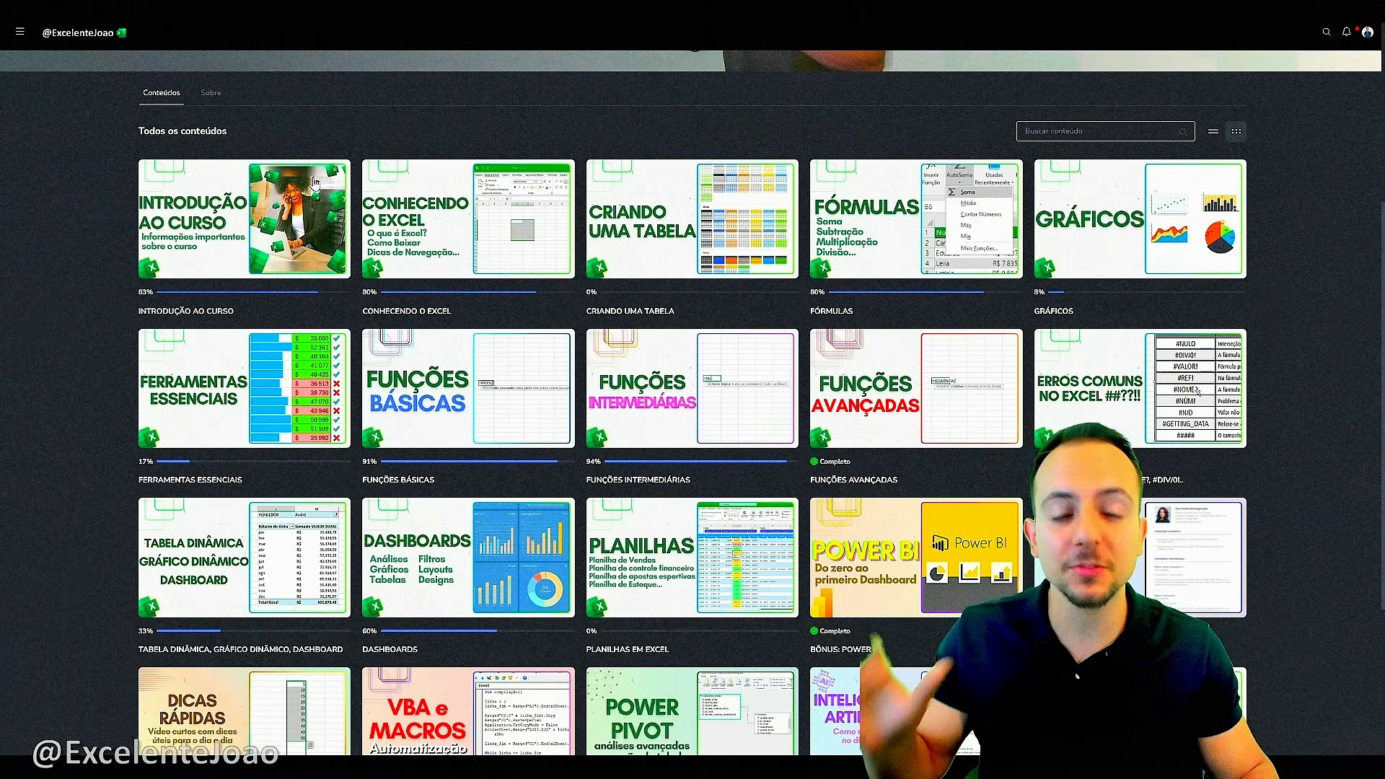
mouse_move(274, 186)
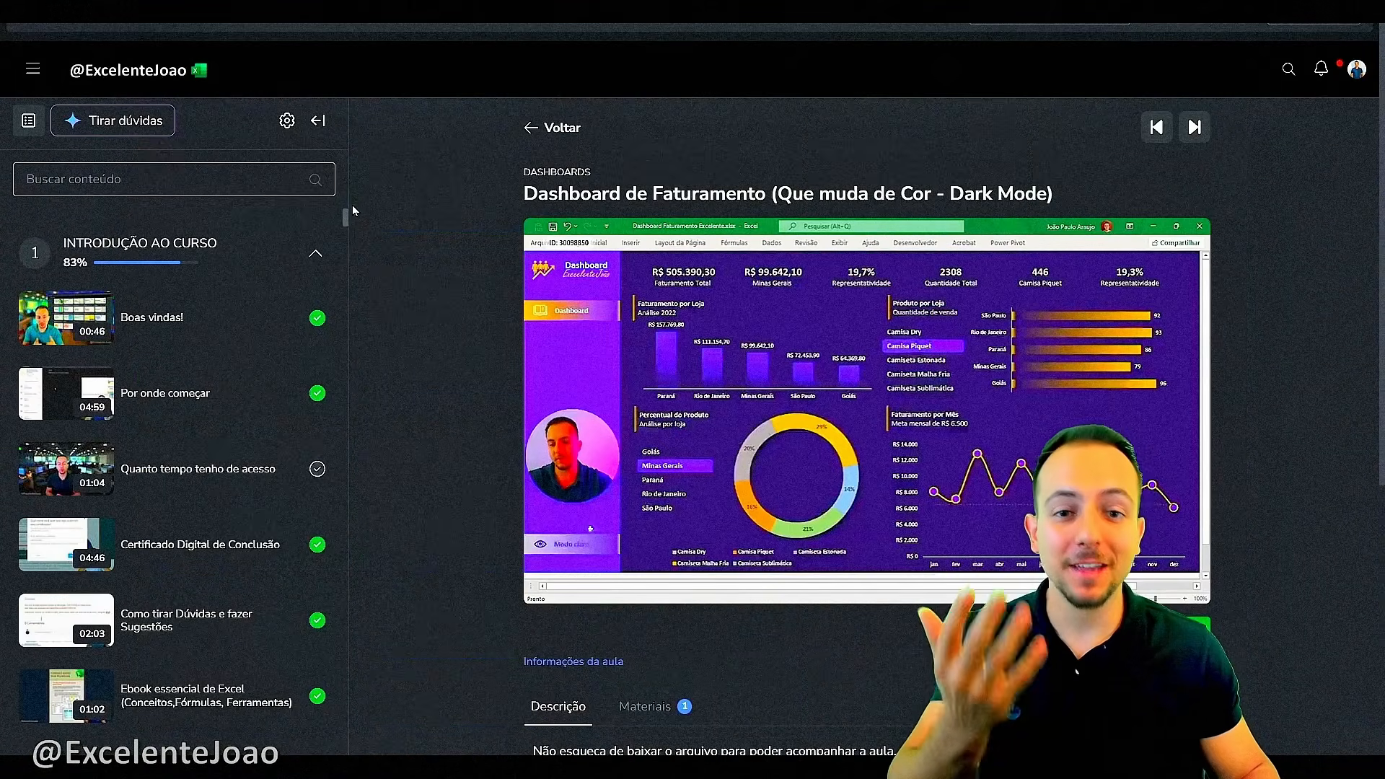
left_click_drag(354, 206, 350, 289)
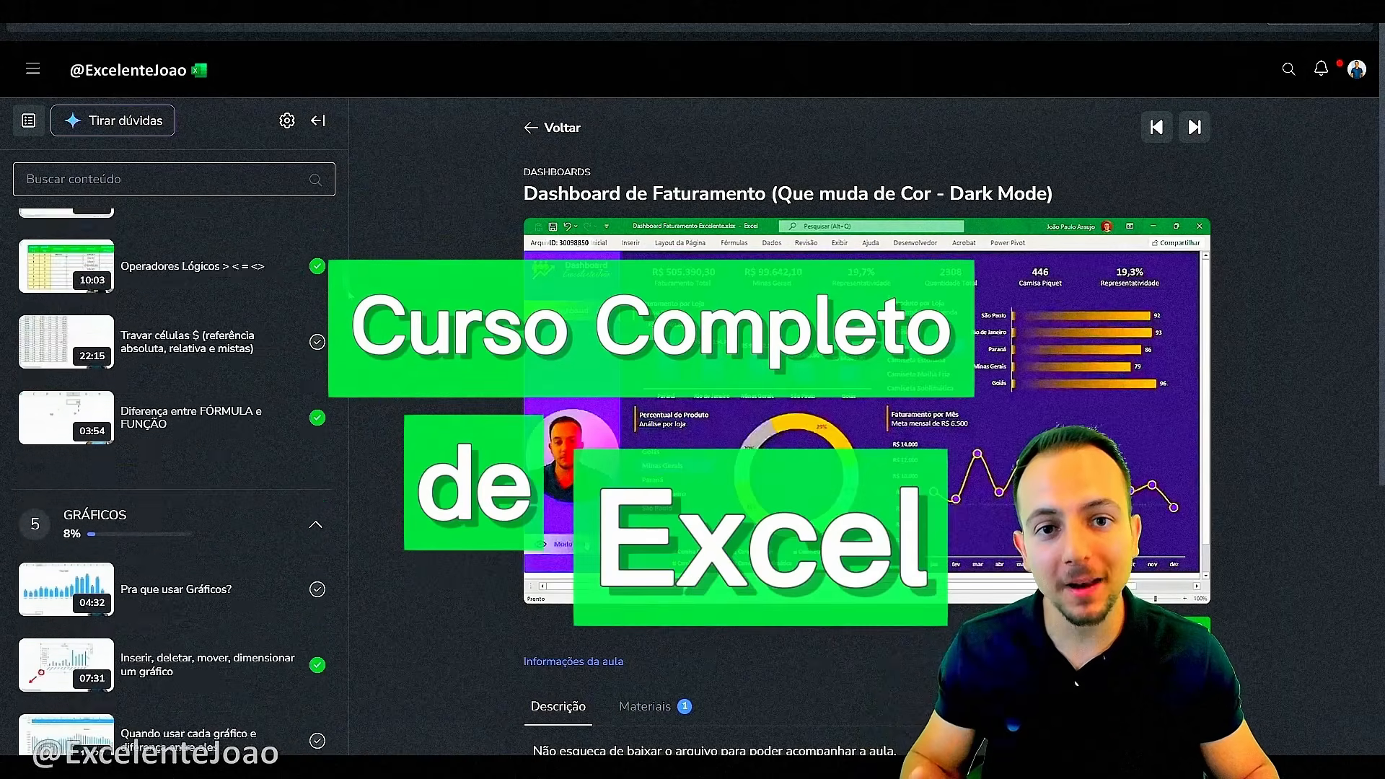
scroll(173, 469, "down", 5)
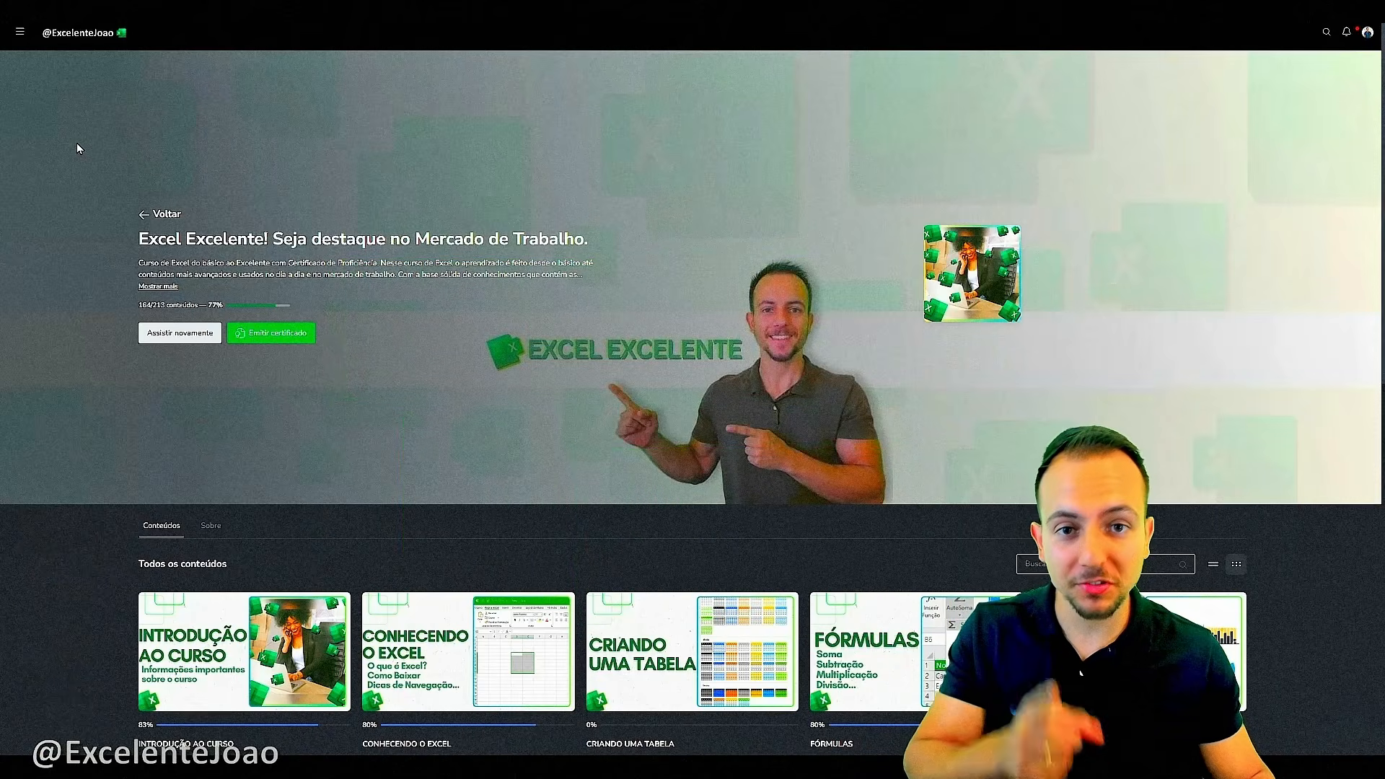
scroll(77, 145, "down", 4)
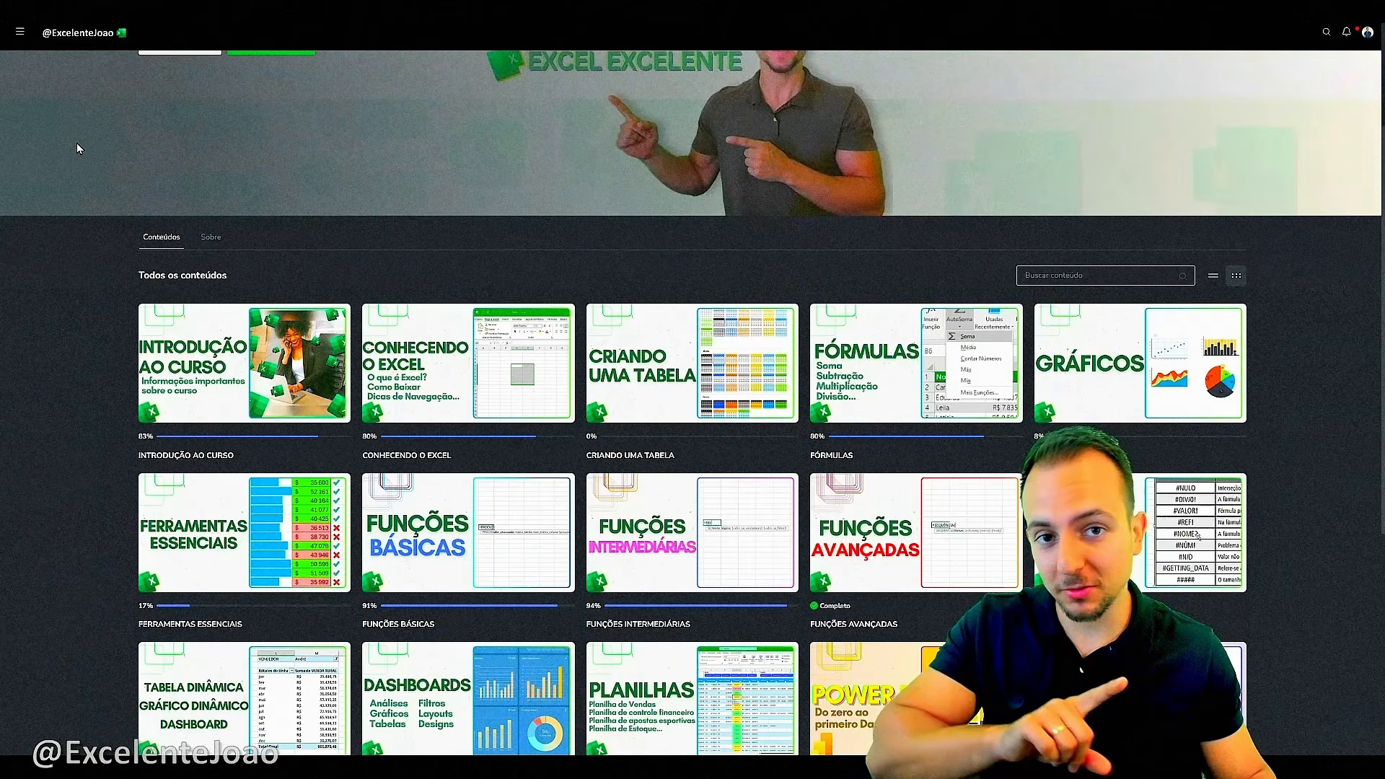
scroll(78, 149, "down", 6)
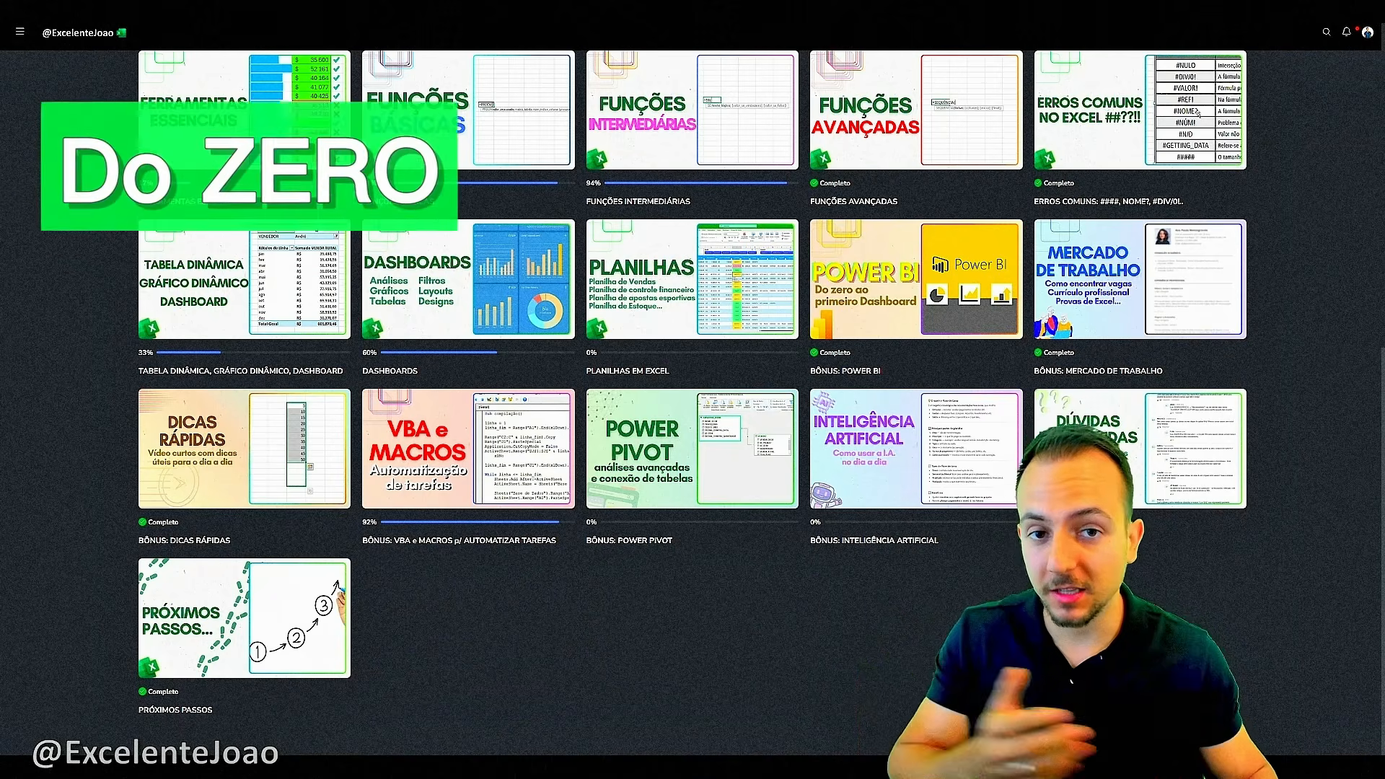
scroll(75, 152, "up", 8)
scroll(692, 404, "down", 5)
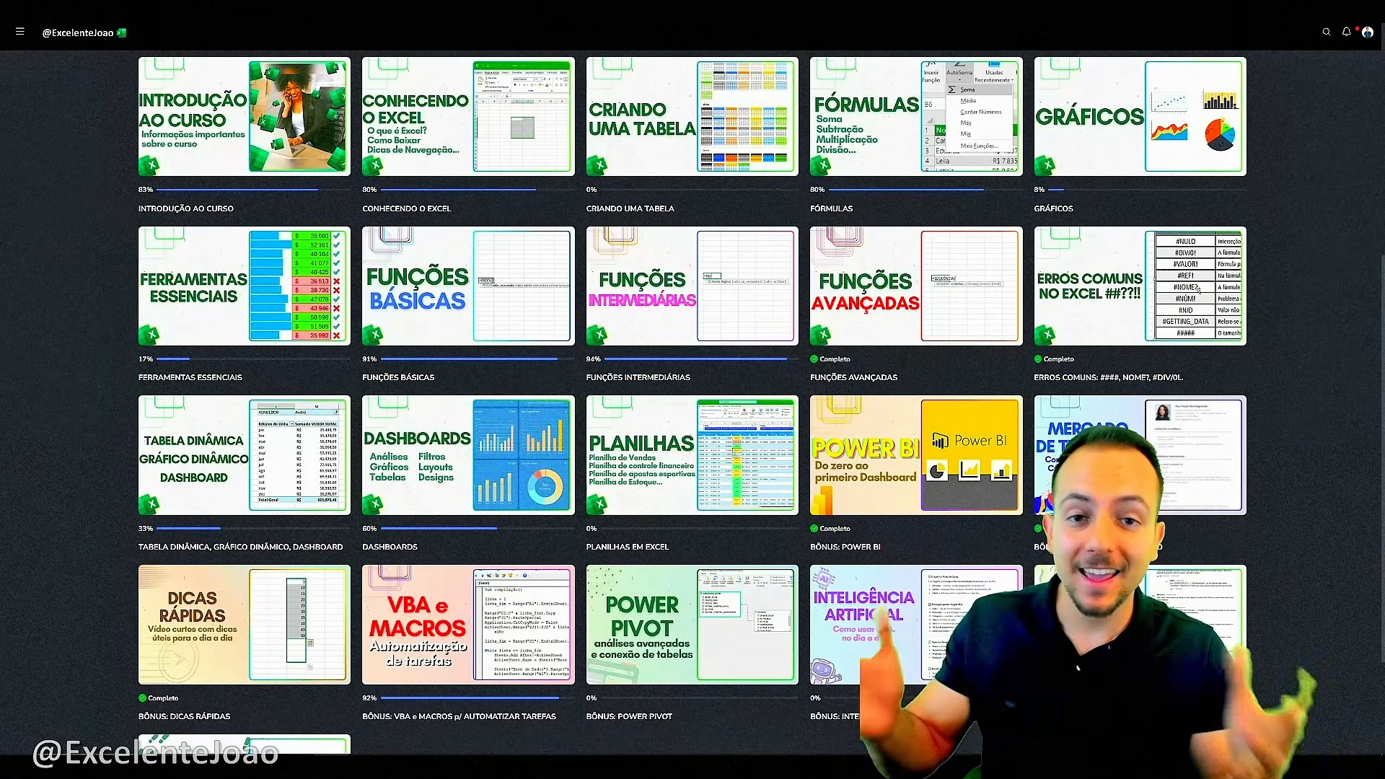